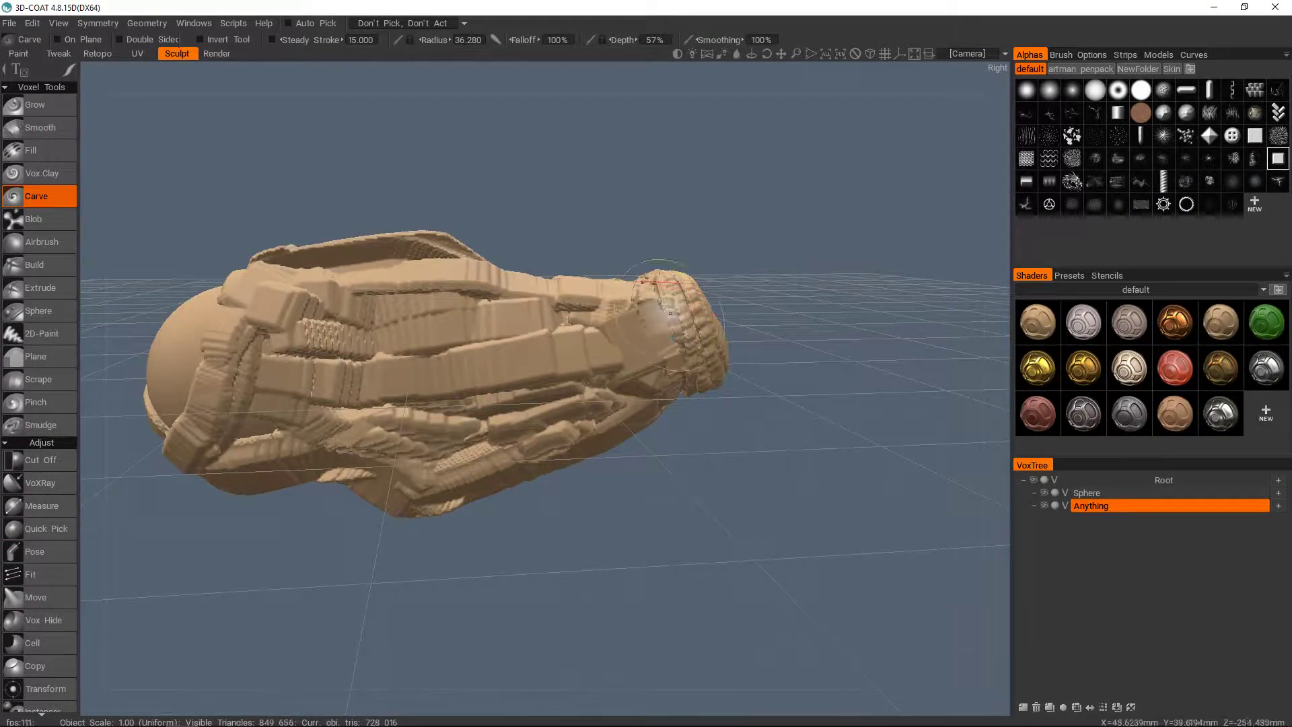
Carve raised detail near the ribbed end of the Anything volume.
left_click_drag(564, 350, 591, 343)
mouse_move(591, 344)
left_mouse_down("alt")
mouse_move(656, 339)
mouse_move(563, 374)
mouse_move(552, 395)
left_mouse_up("alt")
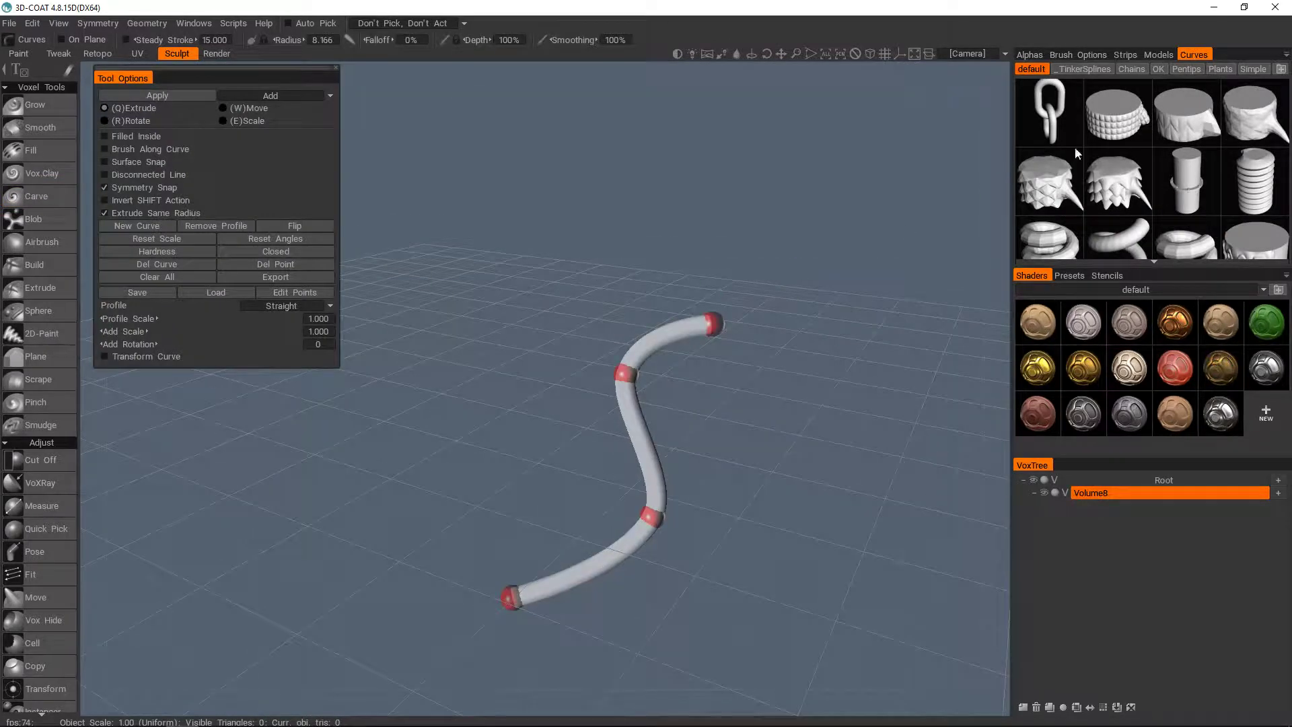
Apply the chain-link profile to the curve and enable mirror symmetry on the X axis.
left_click_drag(765, 353, 538, 411)
left_click_drag(478, 404, 657, 164)
left_click_drag(514, 427, 713, 370)
left_click_drag(564, 538, 584, 419)
key("s")
left_click(528, 345)
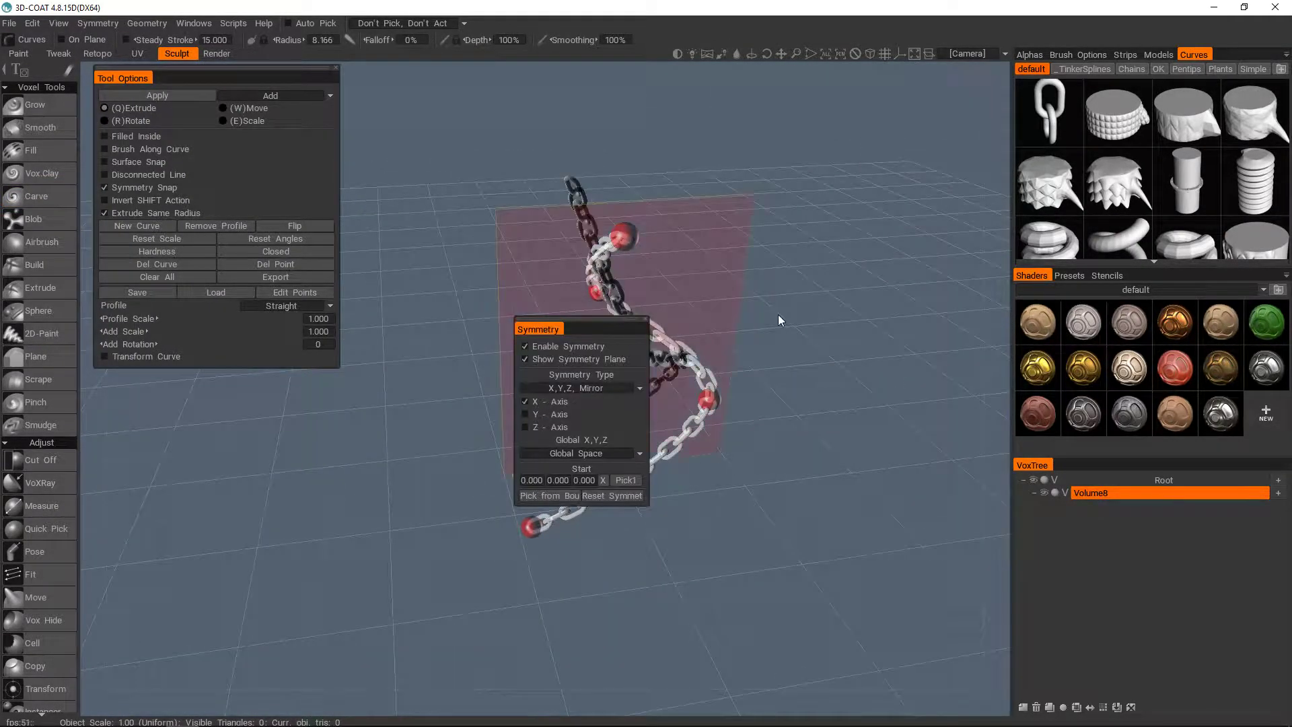
Extrude further mirrored branches from the chain curve's points.
left_click_drag(778, 313, 605, 303, "alt")
left_click_drag(514, 305, 686, 302)
mouse_move(632, 370)
left_mouse_down()
mouse_move(722, 375)
mouse_move(583, 240)
mouse_move(624, 208)
left_mouse_up()
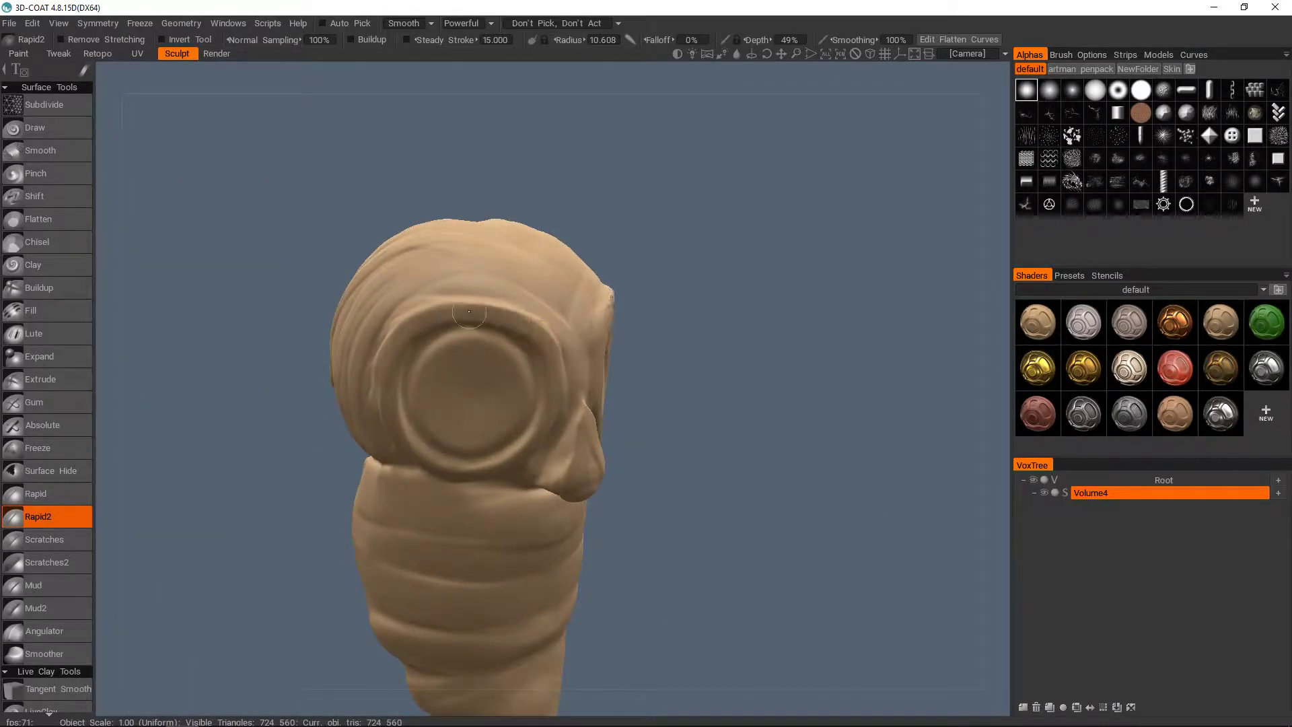
left_click_drag(469, 311, 377, 323, "alt")
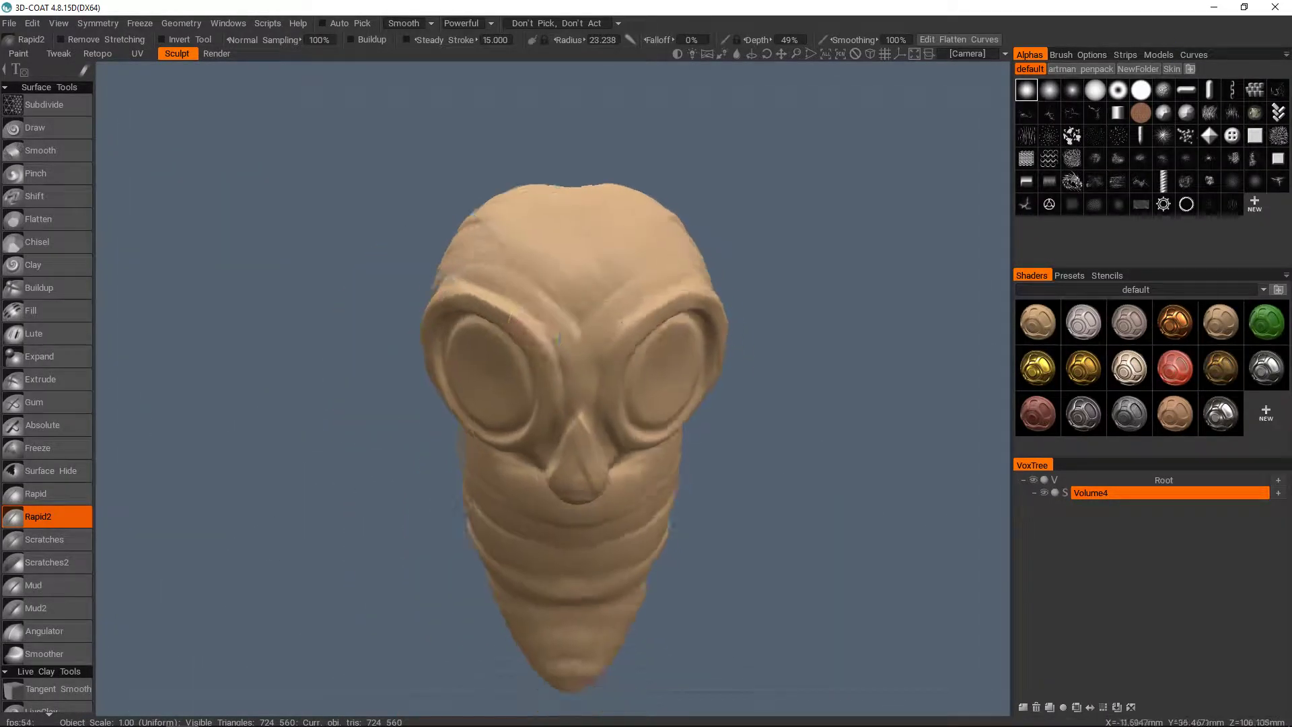
mouse_move(566, 323)
left_mouse_down("alt")
mouse_move(580, 395)
mouse_move(656, 337)
mouse_move(430, 384)
mouse_move(646, 446)
mouse_move(578, 397)
mouse_move(795, 460)
mouse_move(455, 296)
left_mouse_up("alt")
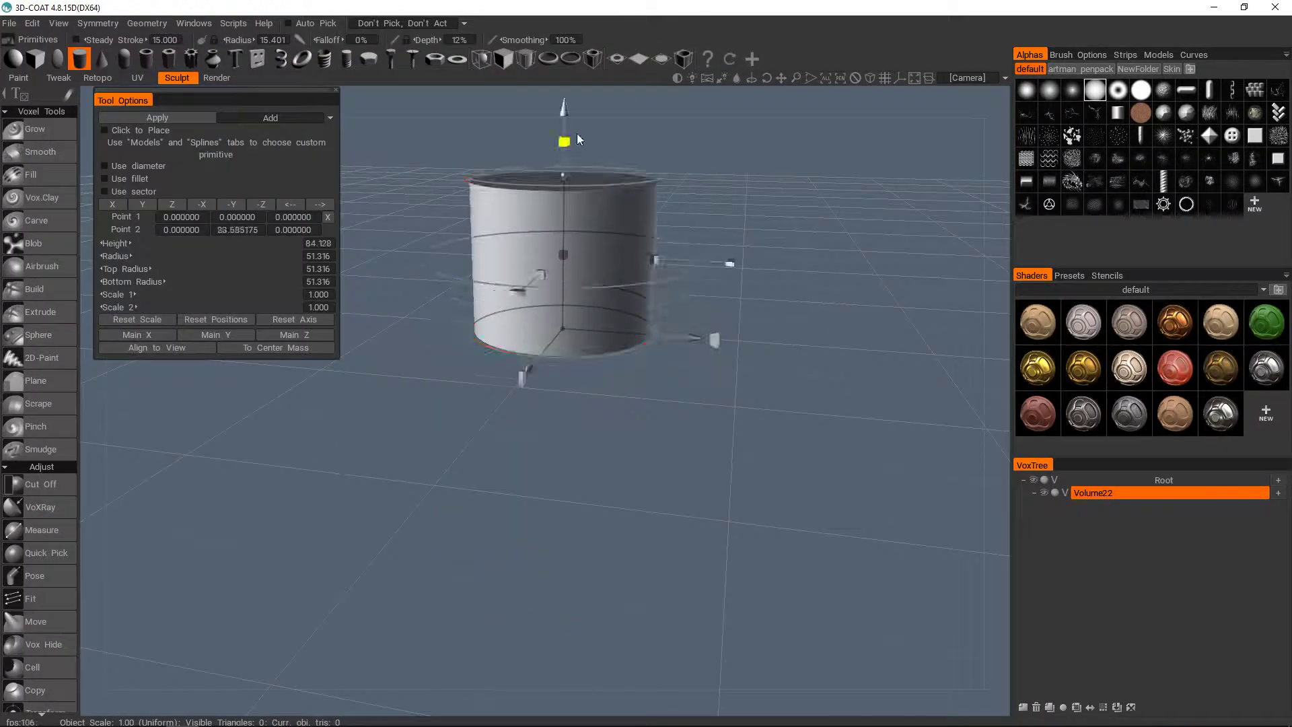
Resize the upright cylinder primitive with its gizmo handles.
mouse_move(565, 139)
left_mouse_down()
mouse_move(785, 297)
mouse_move(710, 368)
left_mouse_up()
mouse_move(730, 327)
left_mouse_down("alt")
mouse_move(666, 334)
mouse_move(747, 269)
mouse_move(747, 322)
left_mouse_up("alt")
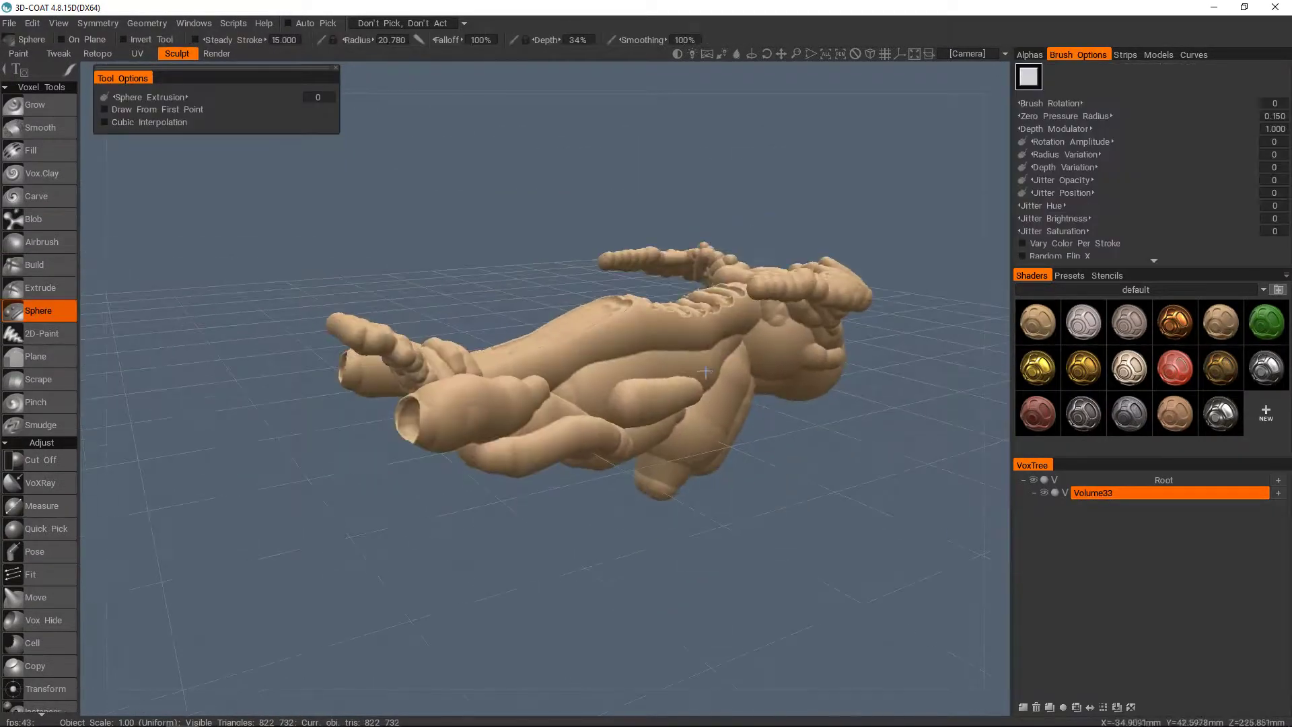
Build up rounded ridges along the top of the organic ship with the Sphere tool at a radius of about 15.
mouse_move(741, 471)
left_mouse_down("alt")
mouse_move(657, 410)
mouse_move(613, 421)
left_mouse_up("alt")
scroll(657, 411, "up", 3)
mouse_move(614, 421)
left_mouse_down("alt")
mouse_move(663, 458)
mouse_move(683, 495)
left_mouse_up("alt")
left_click_drag(636, 295, 550, 349)
left_click_drag(618, 302, 494, 390, "alt")
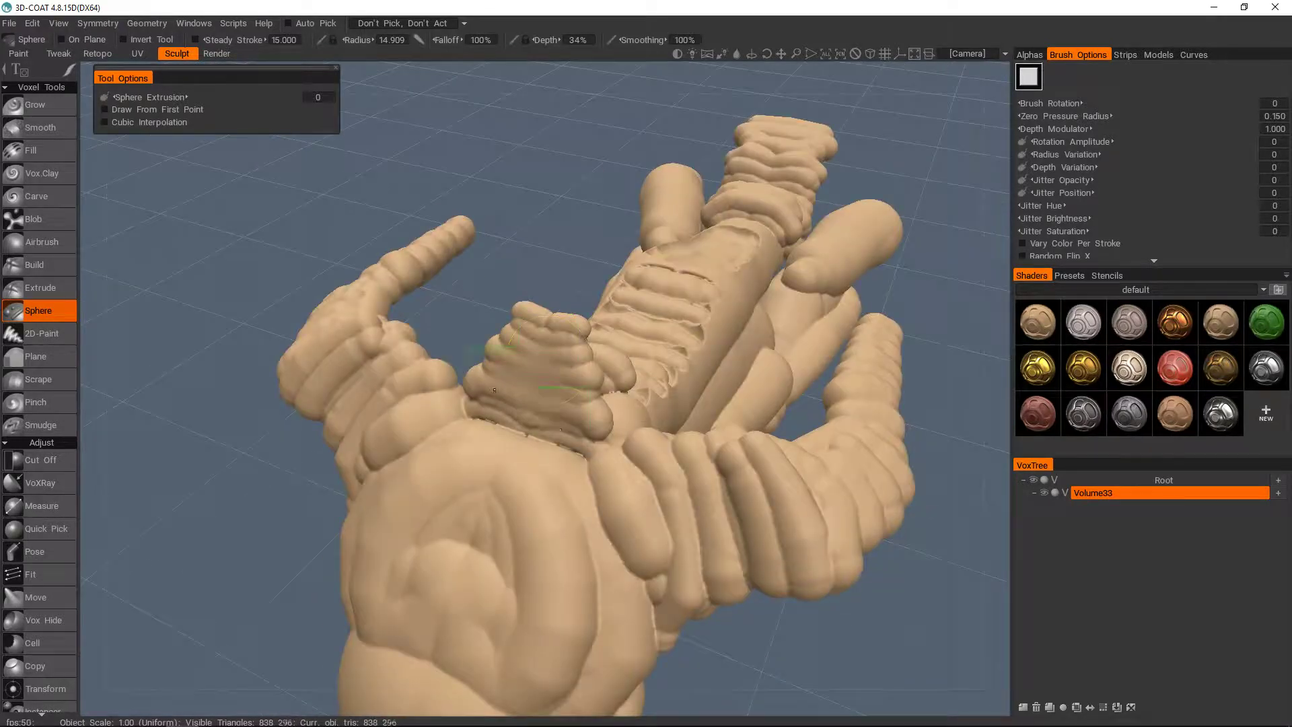
left_click_drag(592, 424, 538, 404, "alt")
scroll(539, 404, "down", 3)
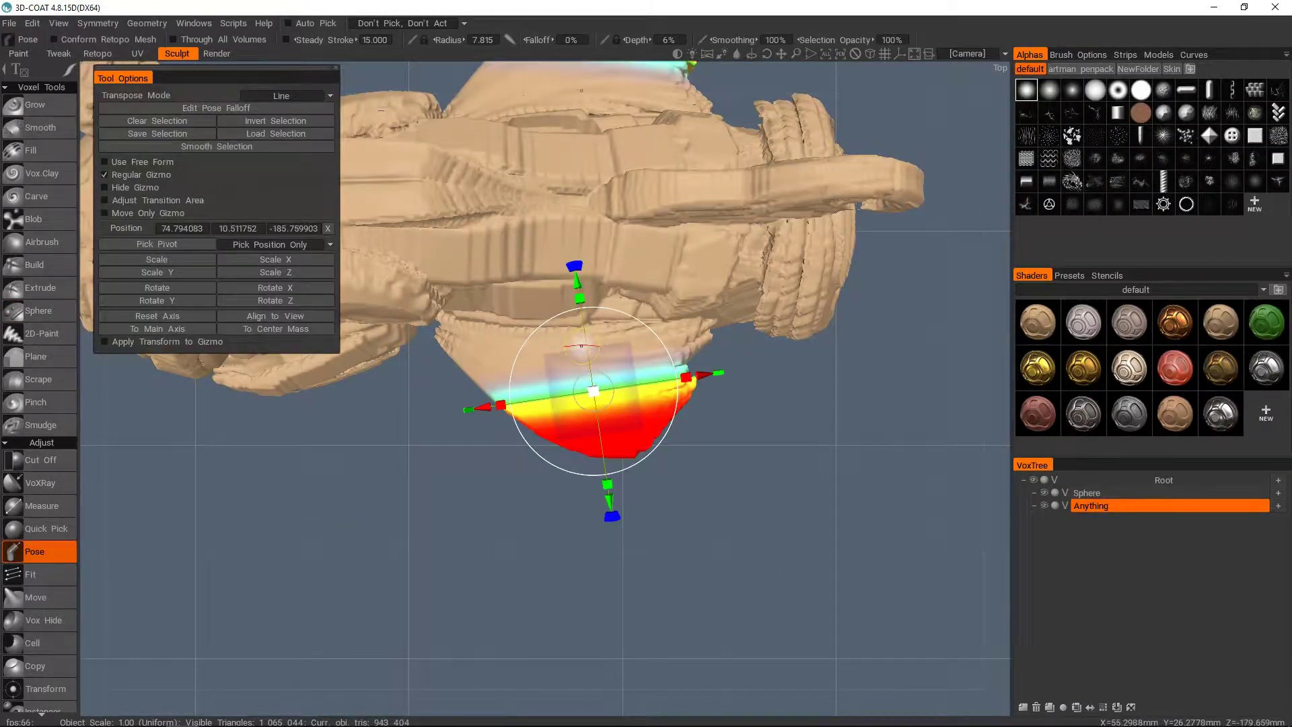
Reshape the line-selected side lobe of the Anything volume with the Pose tool.
mouse_move(602, 343)
left_mouse_down("alt")
mouse_move(618, 311)
mouse_move(619, 353)
left_mouse_up("alt")
left_click_drag(639, 404, 657, 320, "alt")
mouse_move(572, 383)
left_mouse_down("alt")
mouse_move(531, 371)
mouse_move(673, 323)
mouse_move(606, 316)
left_mouse_up("alt")
left_click(35, 105)
left_click_drag(552, 350, 682, 388, "alt")
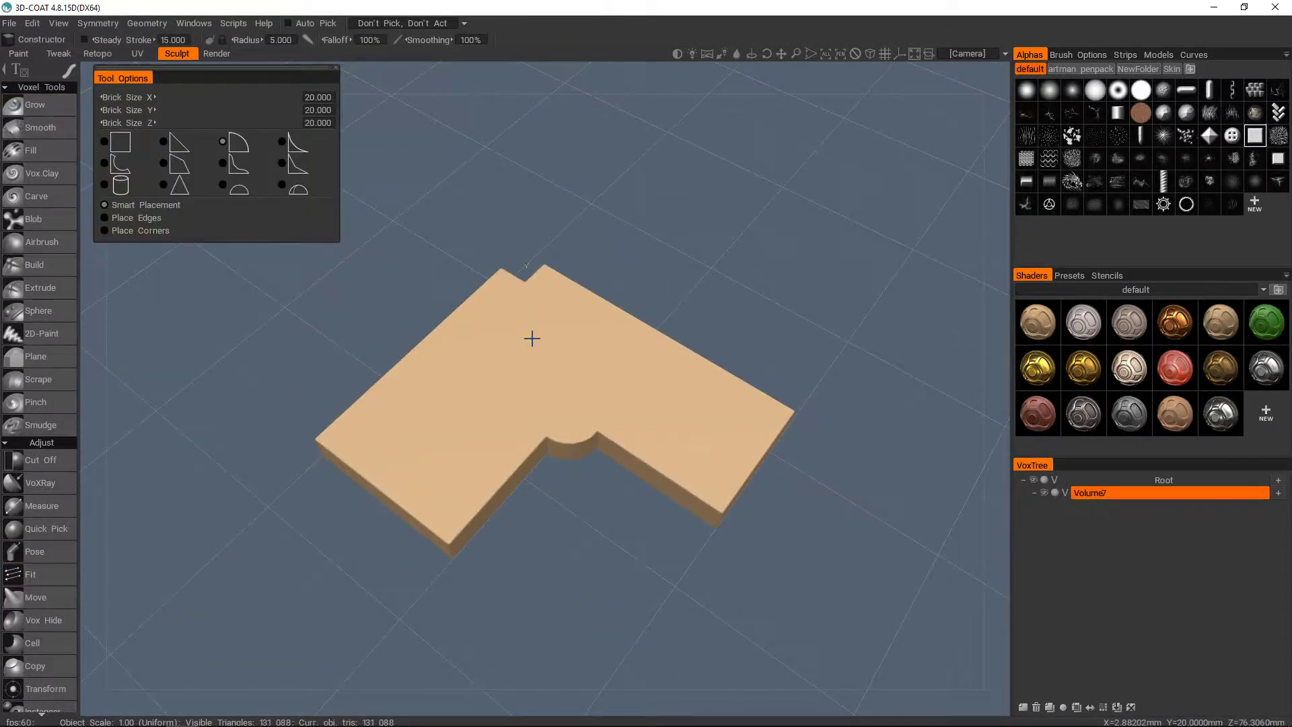
Place box-shaped Constructor bricks on the flat slab, using a brick size of 20 on each axis.
left_click_drag(531, 338, 592, 353, "alt")
left_click(110, 141)
left_click_drag(432, 338, 534, 137)
middle_click_drag(626, 411, 582, 416, "alt")
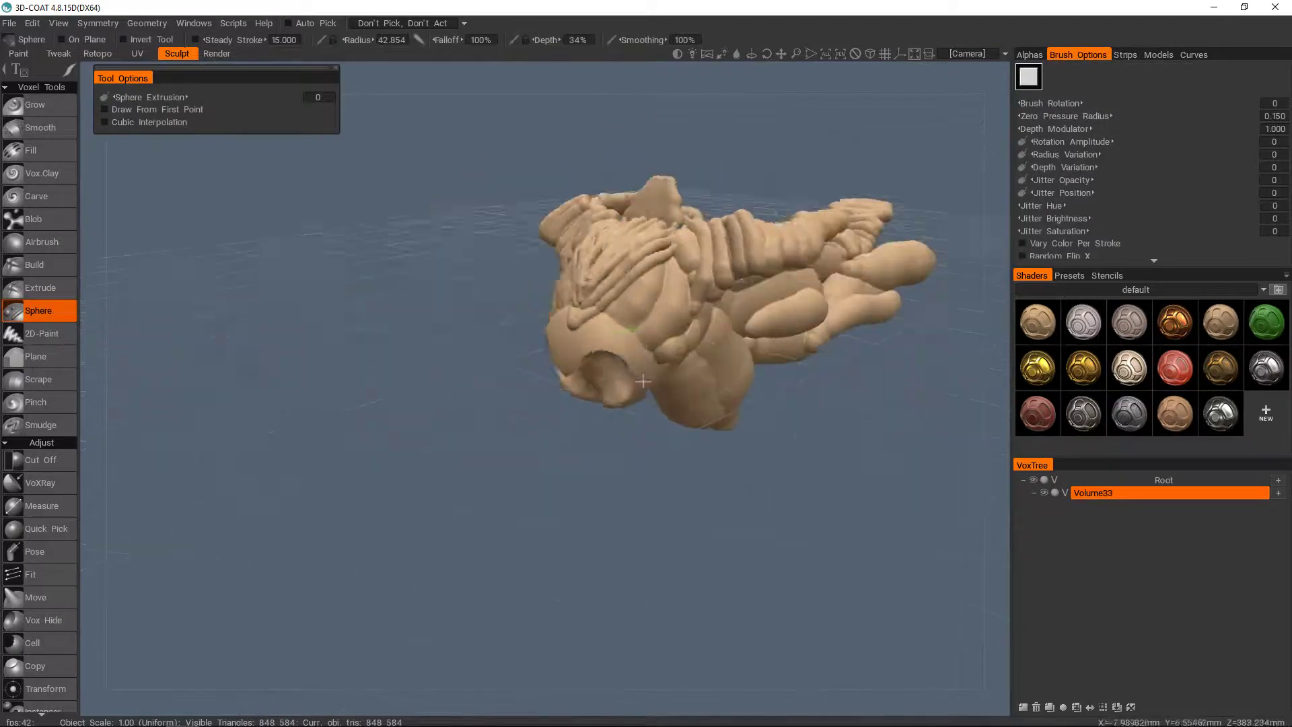
Sculpt large rounded forms around the organic ship's hollow nose with the Sphere tool.
mouse_move(632, 390)
left_mouse_down("alt")
mouse_move(620, 417)
mouse_move(650, 374)
mouse_move(603, 389)
left_mouse_up("alt")
left_click_drag(527, 354, 532, 364)
mouse_move(605, 376)
left_mouse_down("alt")
mouse_move(633, 357)
mouse_move(605, 370)
left_mouse_up("alt")
left_click_drag(521, 334, 554, 386)
left_click_drag(637, 350, 656, 336, "alt")
right_click_drag(528, 309, 551, 283)
mouse_move(544, 353)
left_mouse_down("alt")
mouse_move(589, 357)
mouse_move(576, 343)
mouse_move(628, 326)
mouse_move(597, 389)
mouse_move(543, 391)
mouse_move(572, 364)
left_mouse_up("alt")
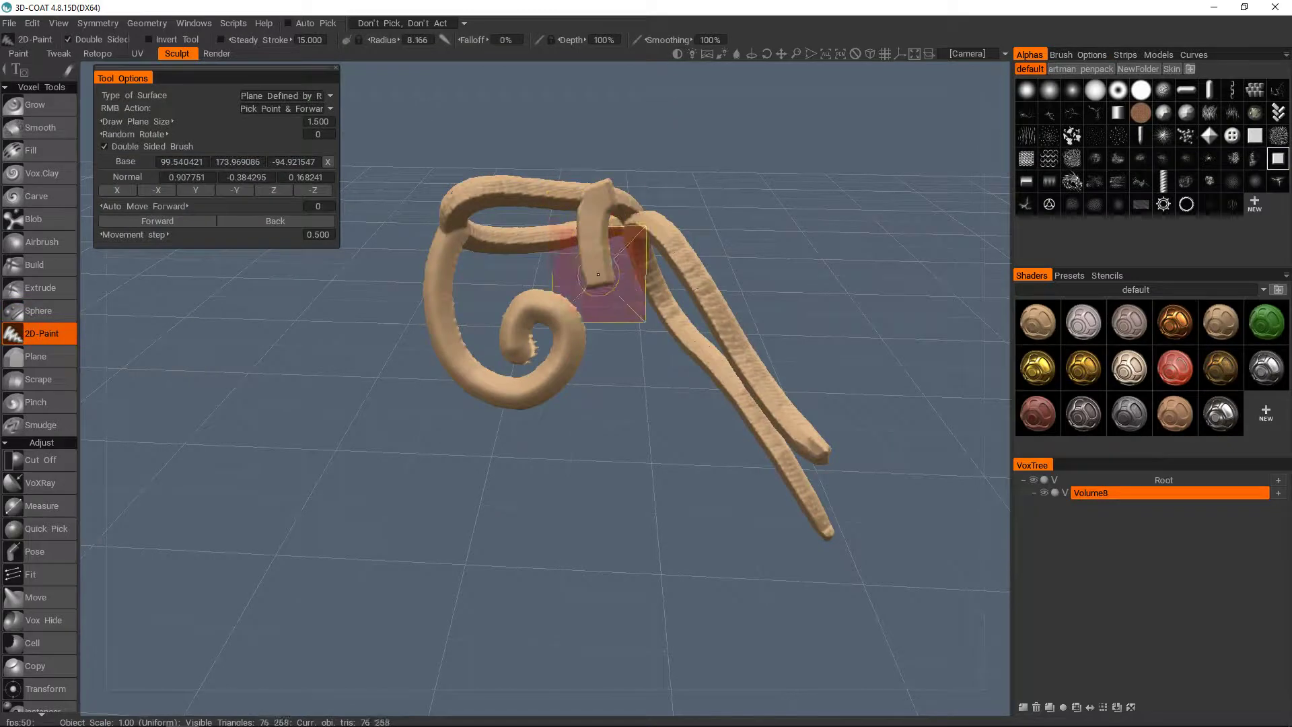
Paint additional flat strips between the curled bands with 2D-Paint on picked planes.
mouse_move(583, 259)
left_mouse_down("alt")
mouse_move(613, 303)
mouse_move(492, 395)
mouse_move(484, 427)
mouse_move(656, 384)
mouse_move(533, 381)
mouse_move(671, 397)
left_mouse_up("alt")
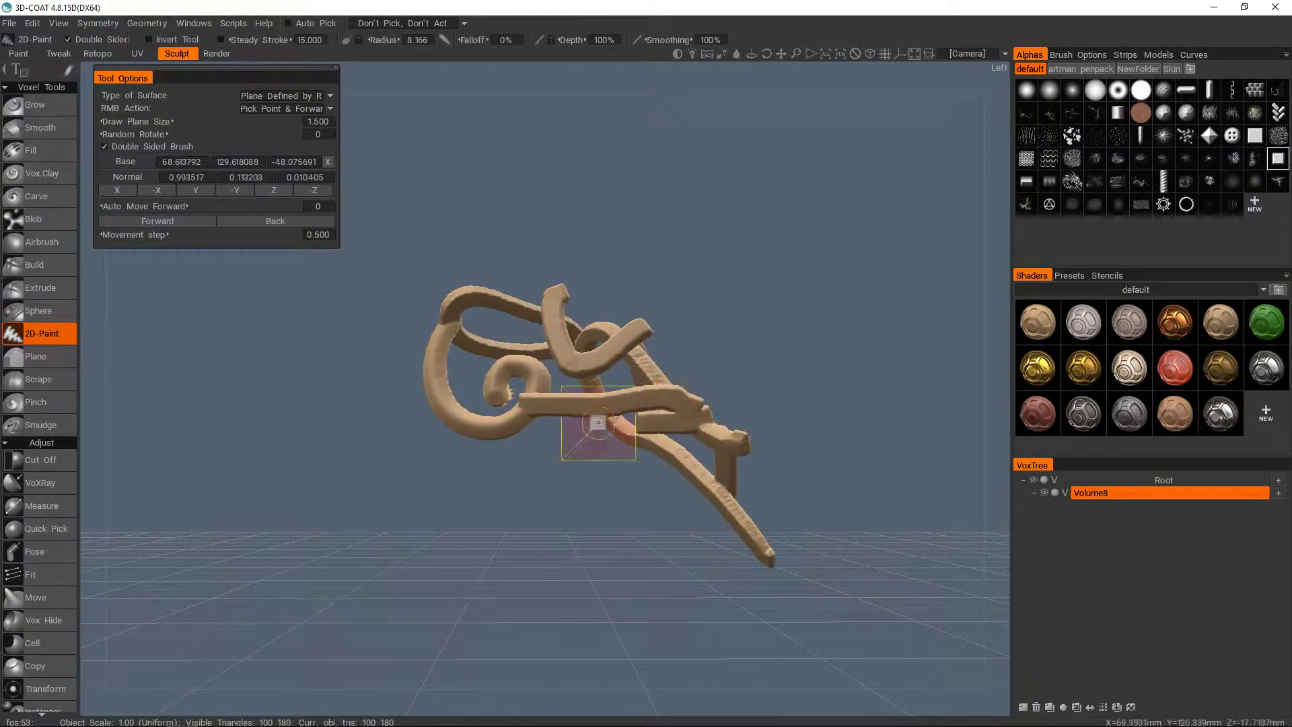
mouse_move(598, 423)
left_mouse_down("alt")
mouse_move(523, 374)
mouse_move(692, 327)
left_mouse_up("alt")
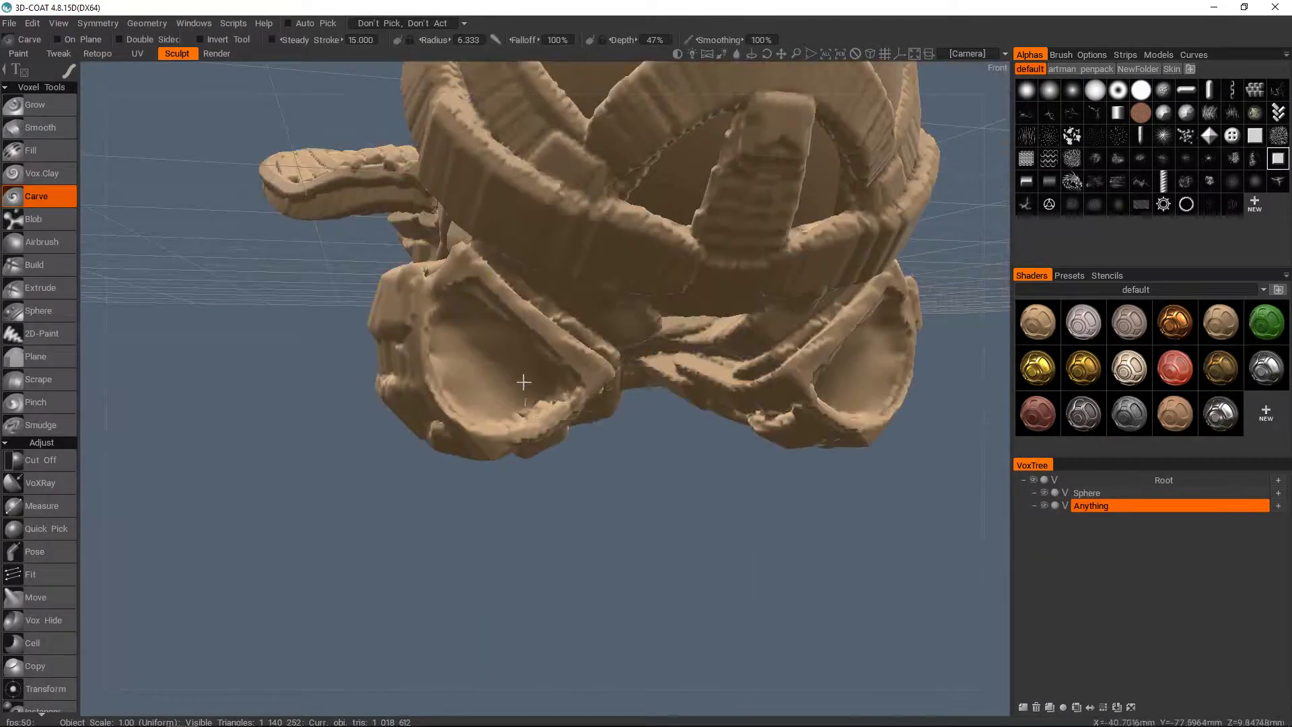
Carve the rims and hollows of the two pods beneath the ship's nose.
left_click(441, 336)
mouse_move(524, 382)
left_mouse_down("alt")
mouse_move(486, 387)
mouse_move(464, 411)
mouse_move(522, 326)
mouse_move(524, 364)
mouse_move(377, 377)
mouse_move(717, 412)
mouse_move(835, 407)
left_mouse_up("alt")
left_click(458, 397)
scroll(485, 390, "down", 5)
left_click(523, 339)
left_click(524, 363)
left_click(464, 372)
scroll(480, 325, "up", 3)
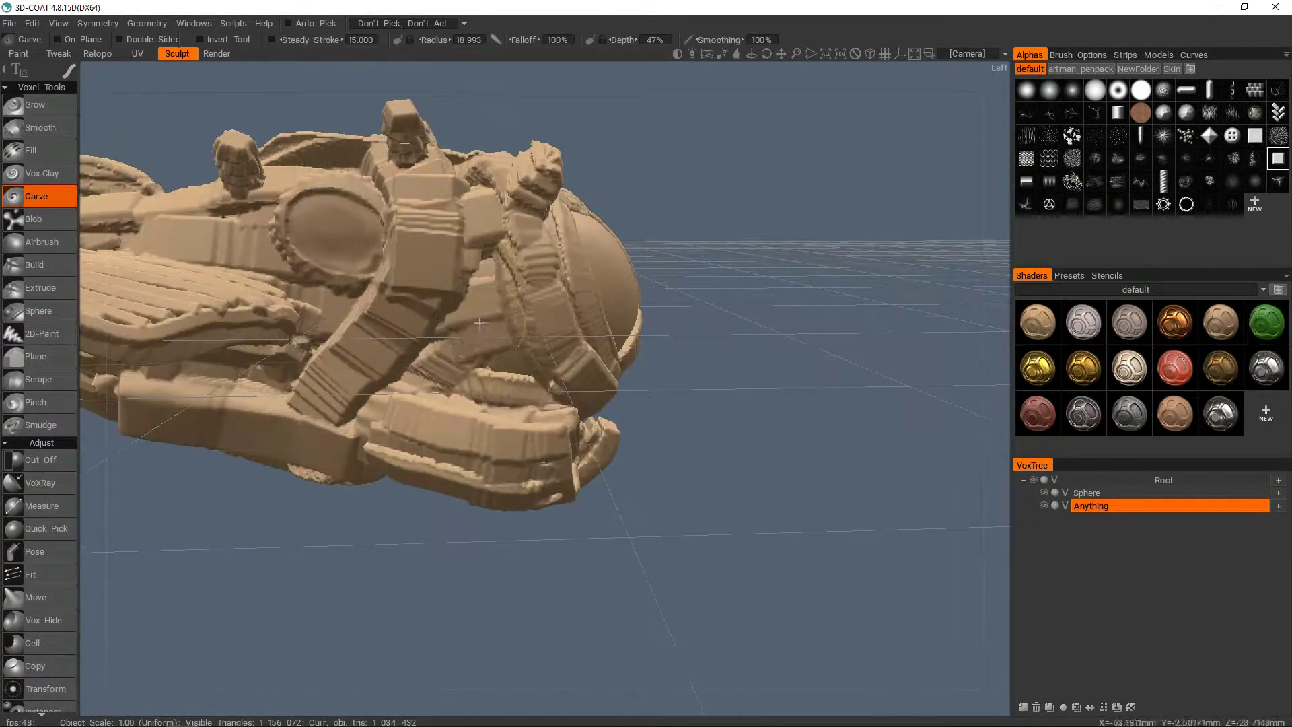
Carve blocky armour plating onto the ship's side beside the cockpit, using a brush radius of about 19.
mouse_move(504, 364)
left_mouse_down("alt")
mouse_move(377, 367)
mouse_move(437, 360)
left_mouse_up("alt")
scroll(486, 348, "up", 3)
left_click(485, 347)
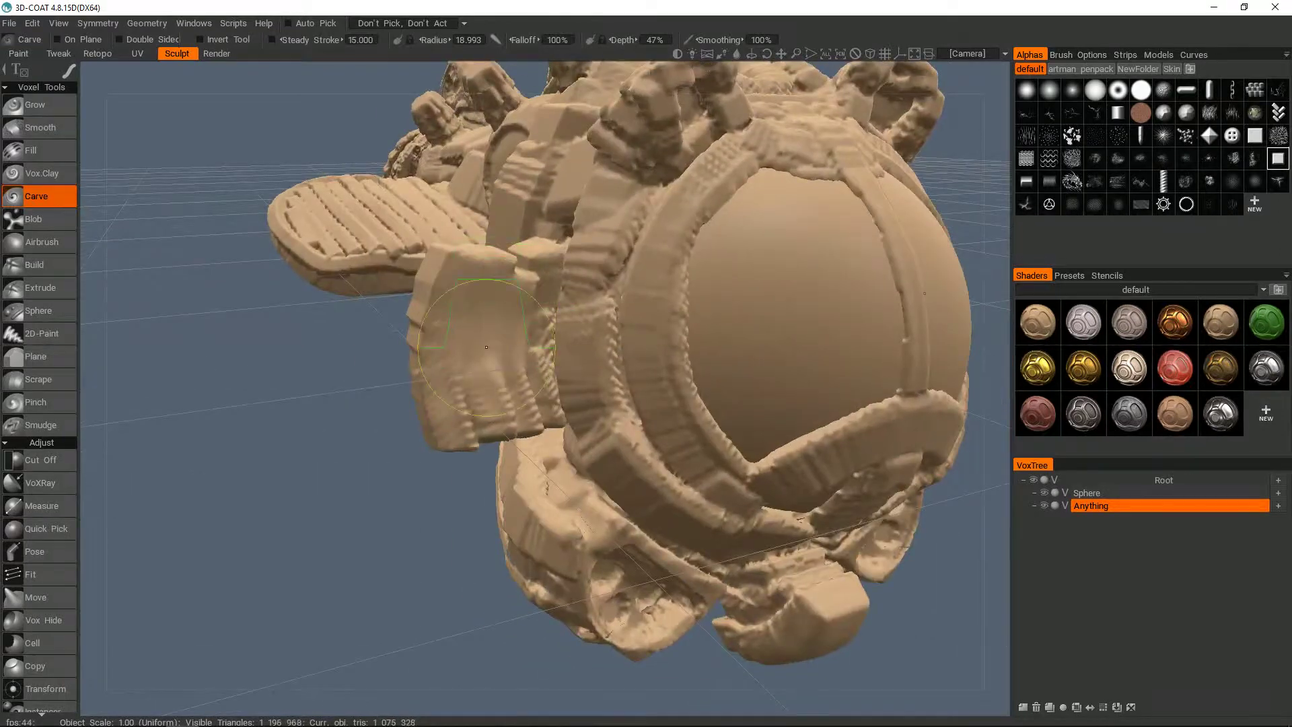
left_click_drag(501, 400, 518, 411, "alt")
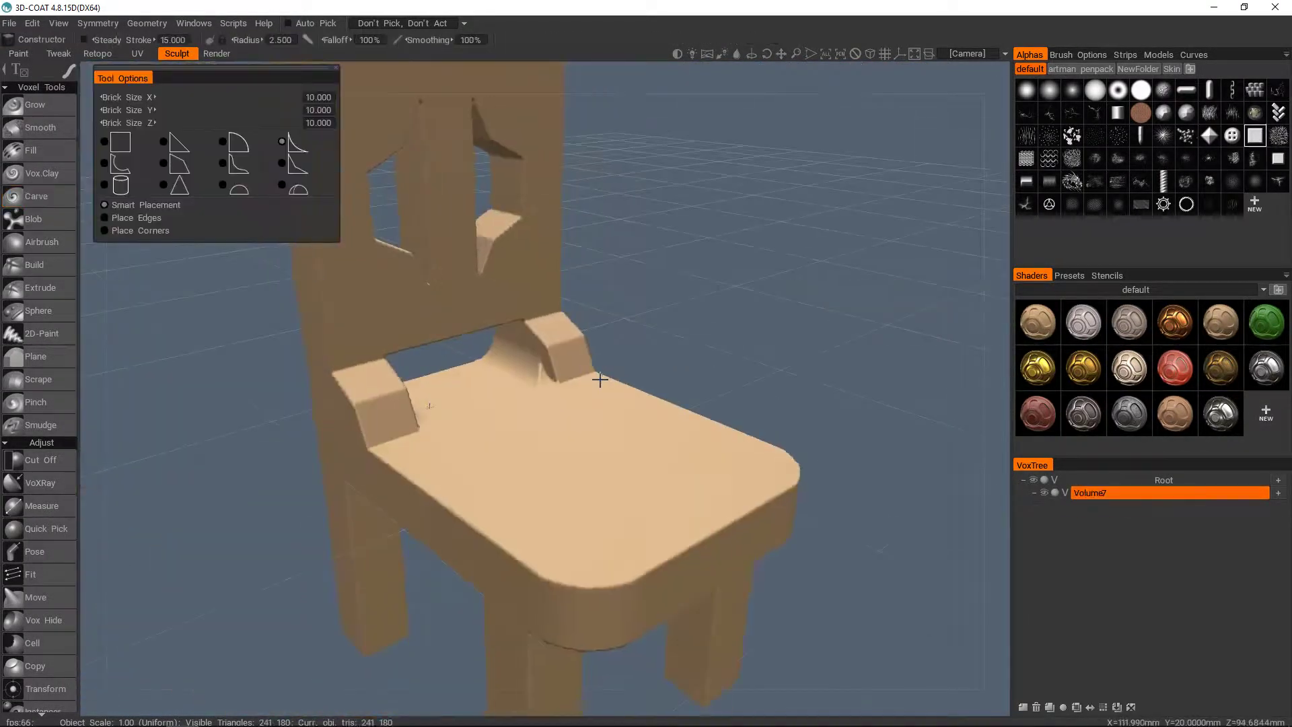
left_click_drag(596, 377, 531, 337, "alt")
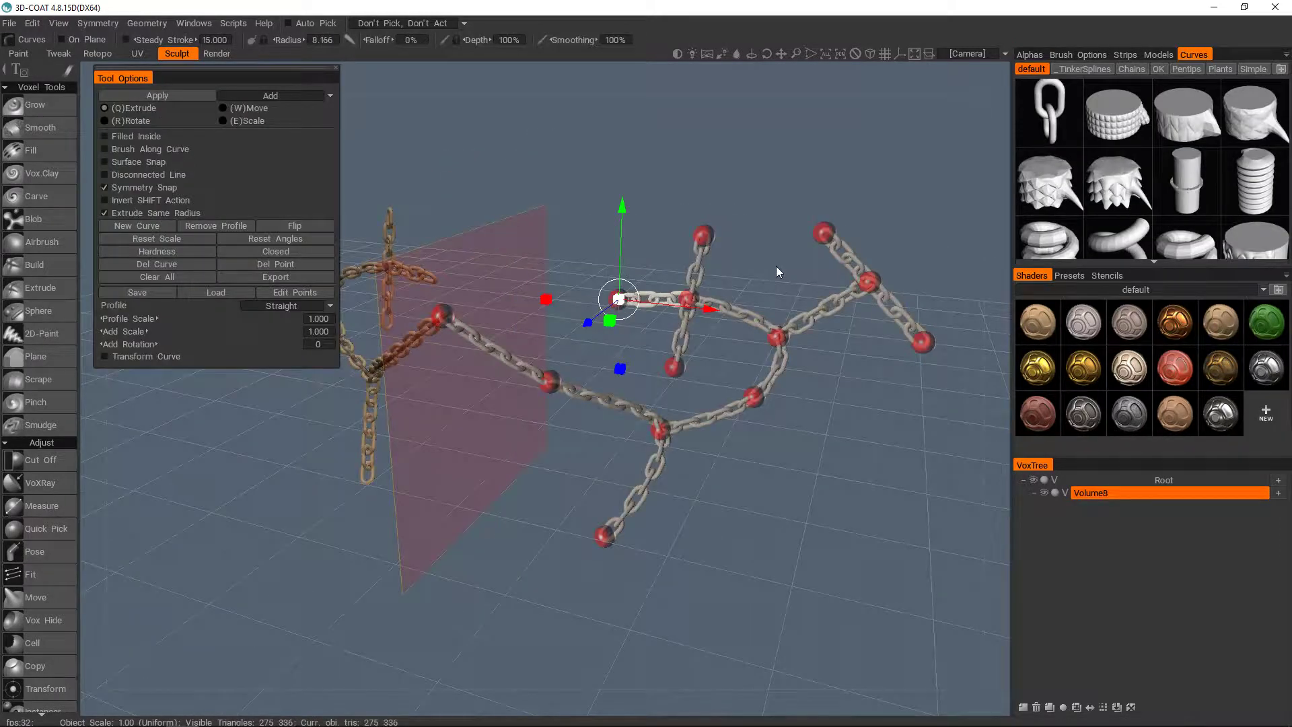
Apply the mirrored chain curve to the volume as voxel geometry.
left_click(673, 232)
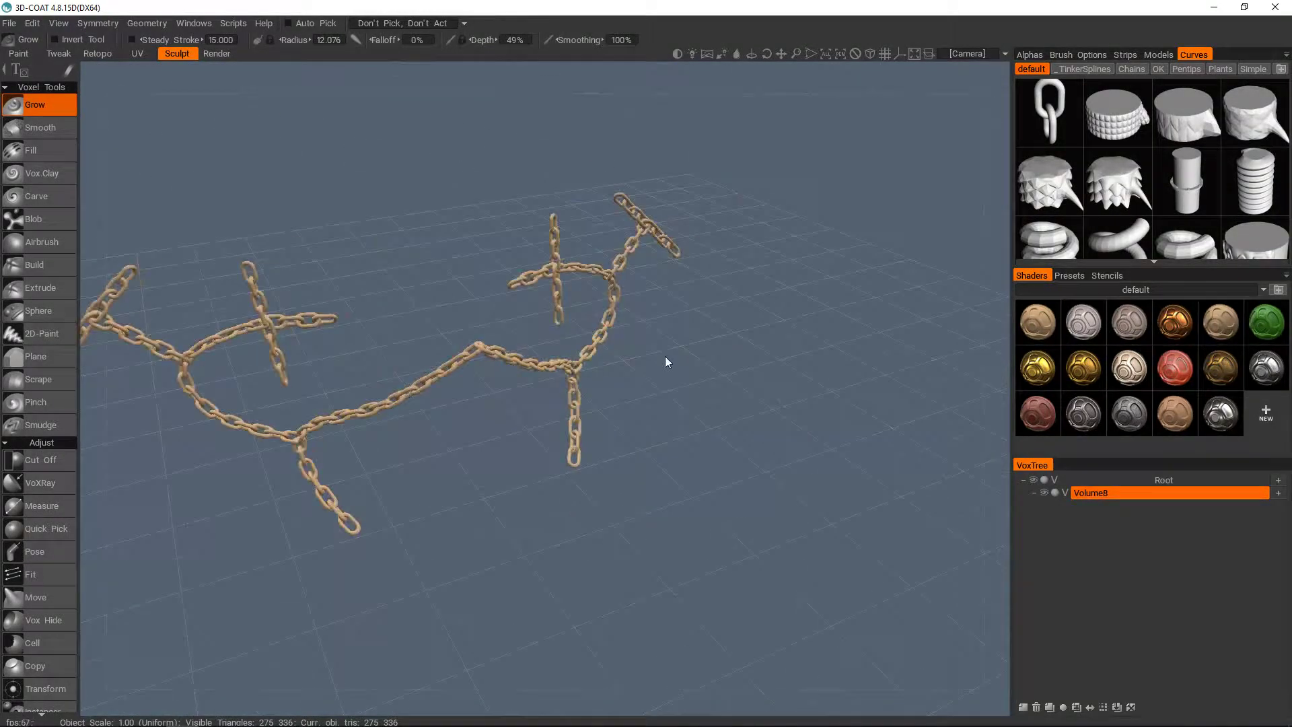
middle_click_drag(664, 356, 810, 393, "alt")
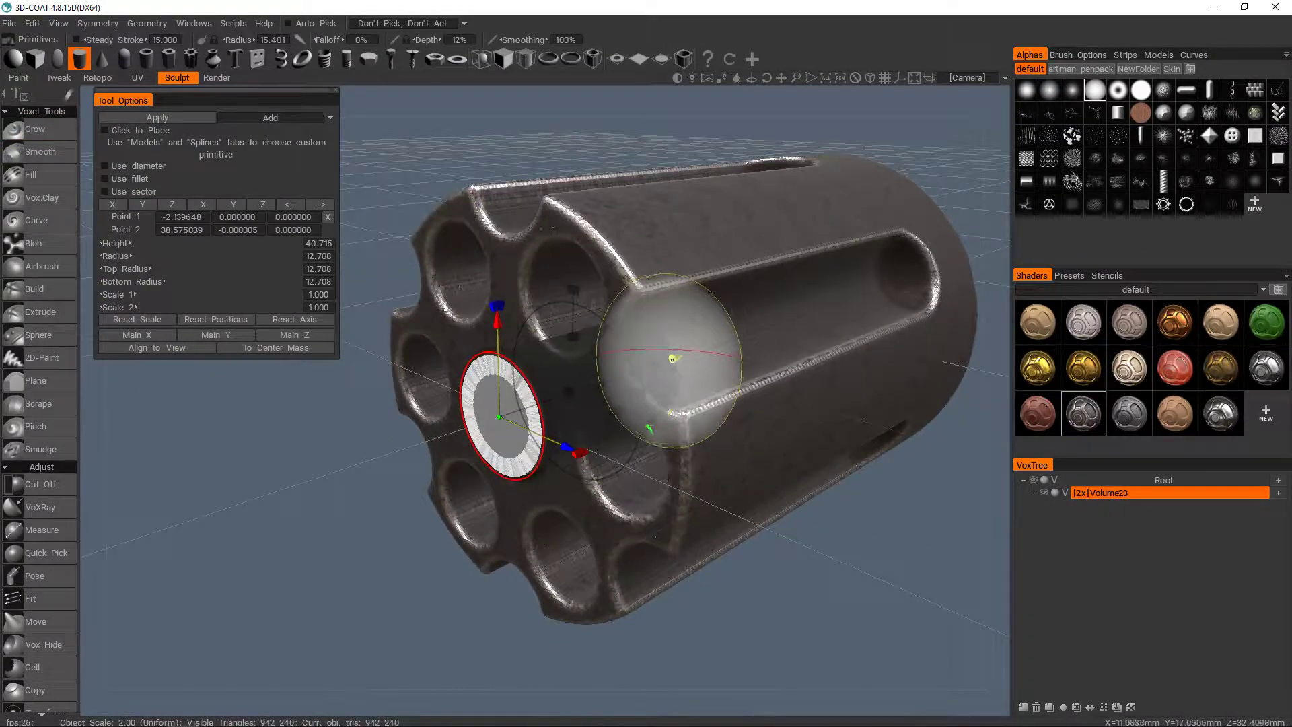
Adjust the cylinder primitive at the chamber on the revolver drum's front face.
left_click_drag(673, 356, 653, 364)
left_click_drag(587, 341, 546, 369)
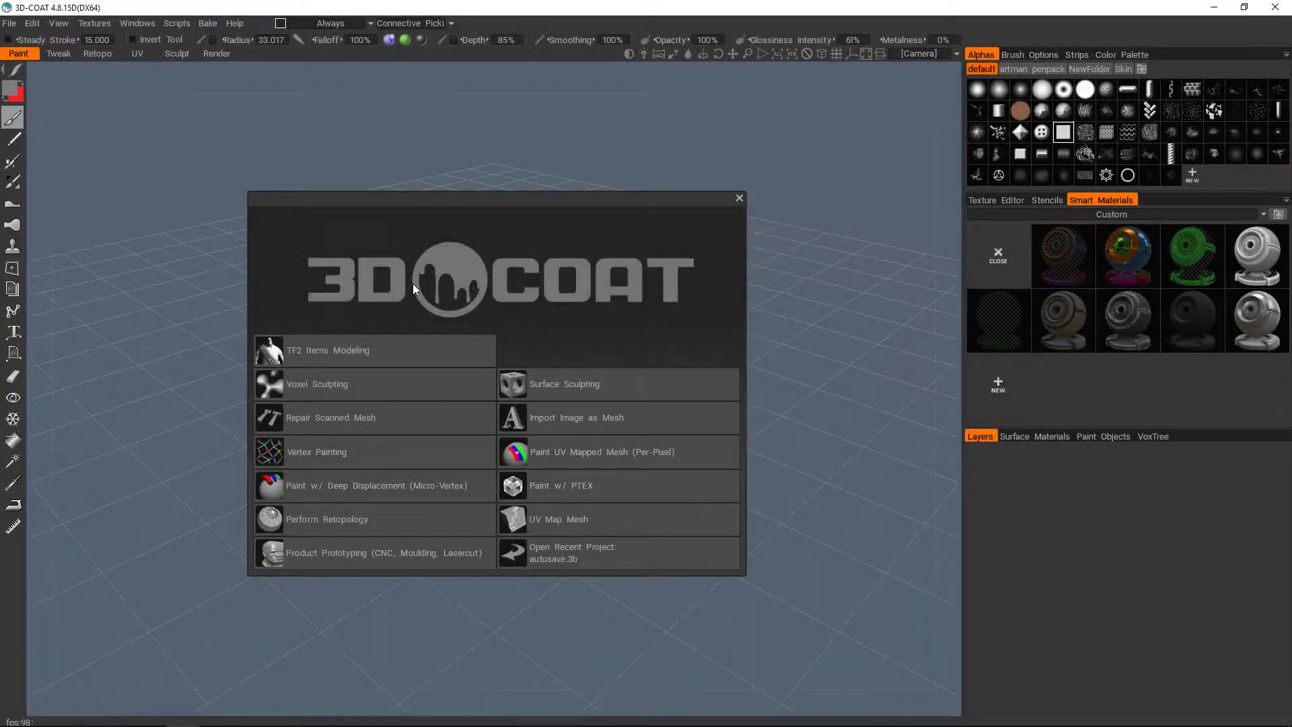
Start a new voxel sculpting scene and activate the Primitives tool with the cylinder shape.
left_click(364, 372)
left_click(300, 365)
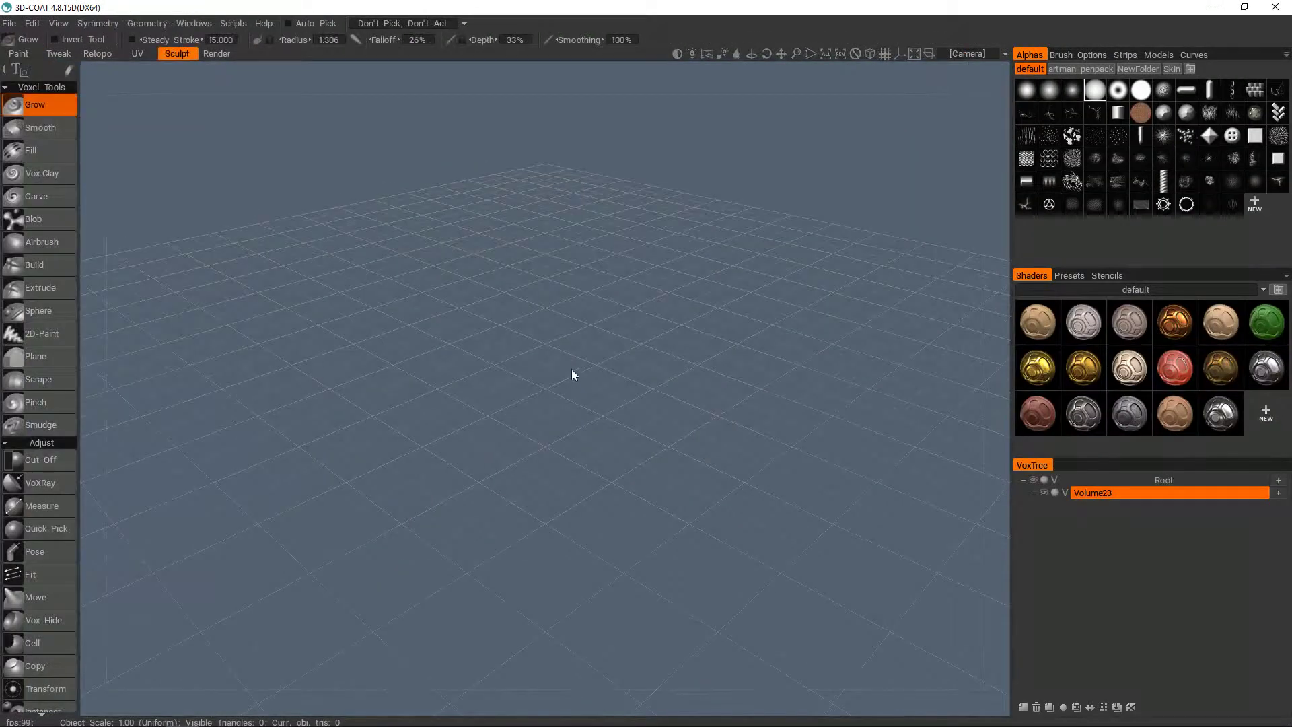
key("space")
left_click(591, 183)
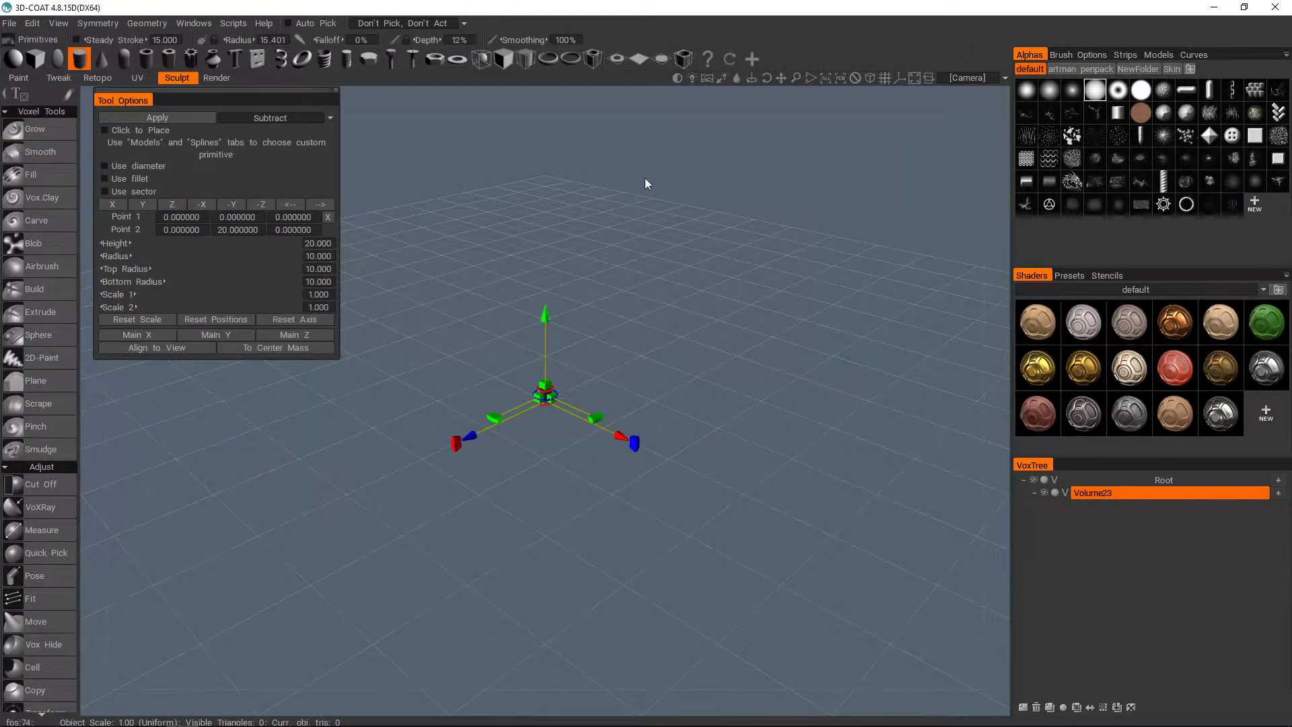
Lay the cylinder primitive along the X axis with a radius of about 35 and a height of about 85.
mouse_move(684, 253)
left_mouse_down()
mouse_move(746, 250)
mouse_move(708, 251)
left_mouse_up()
left_click_drag(805, 208, 795, 215)
left_click_drag(687, 356, 564, 424)
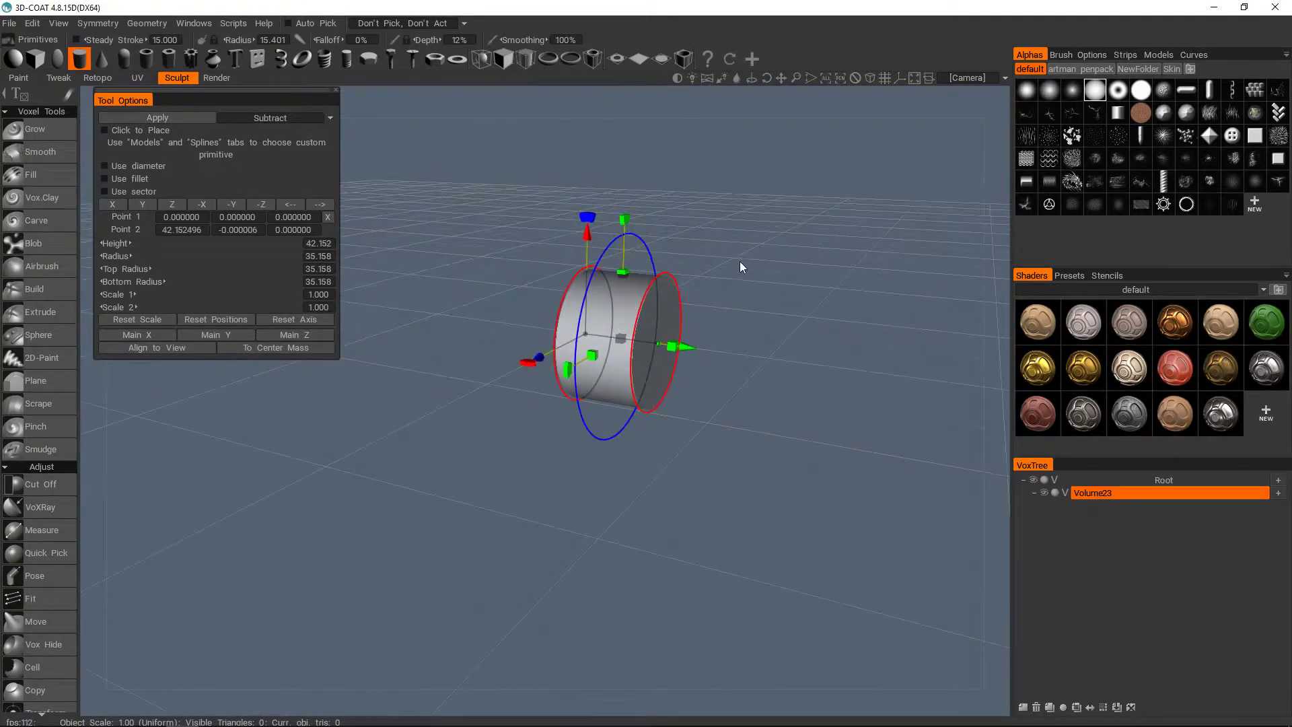
left_click_drag(739, 262, 771, 267)
left_click_drag(703, 344, 839, 372)
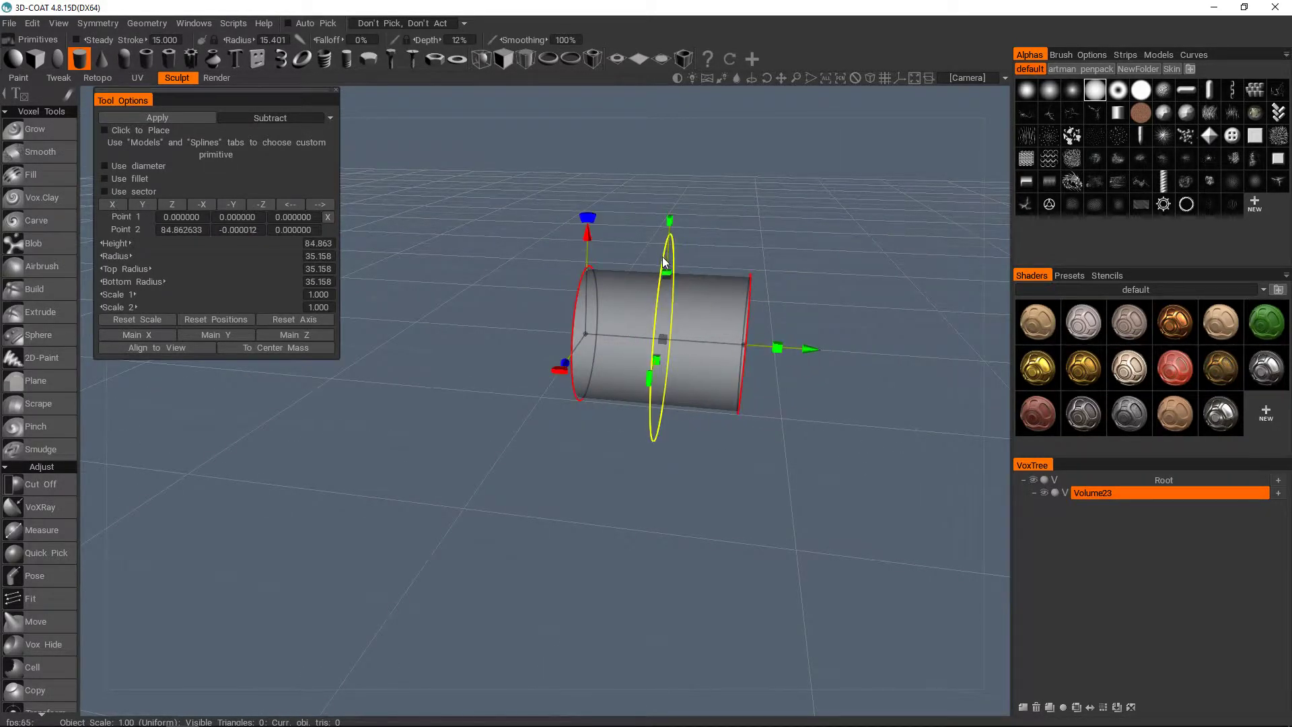
Enlarge the cylinder primitive to a radius of about 46 and a height of about 122.
left_click_drag(663, 263, 651, 237)
left_click_drag(792, 356, 868, 361)
middle_click_drag(905, 291, 833, 312)
mouse_move(834, 311)
left_mouse_down()
mouse_move(848, 309)
mouse_move(841, 319)
left_mouse_up()
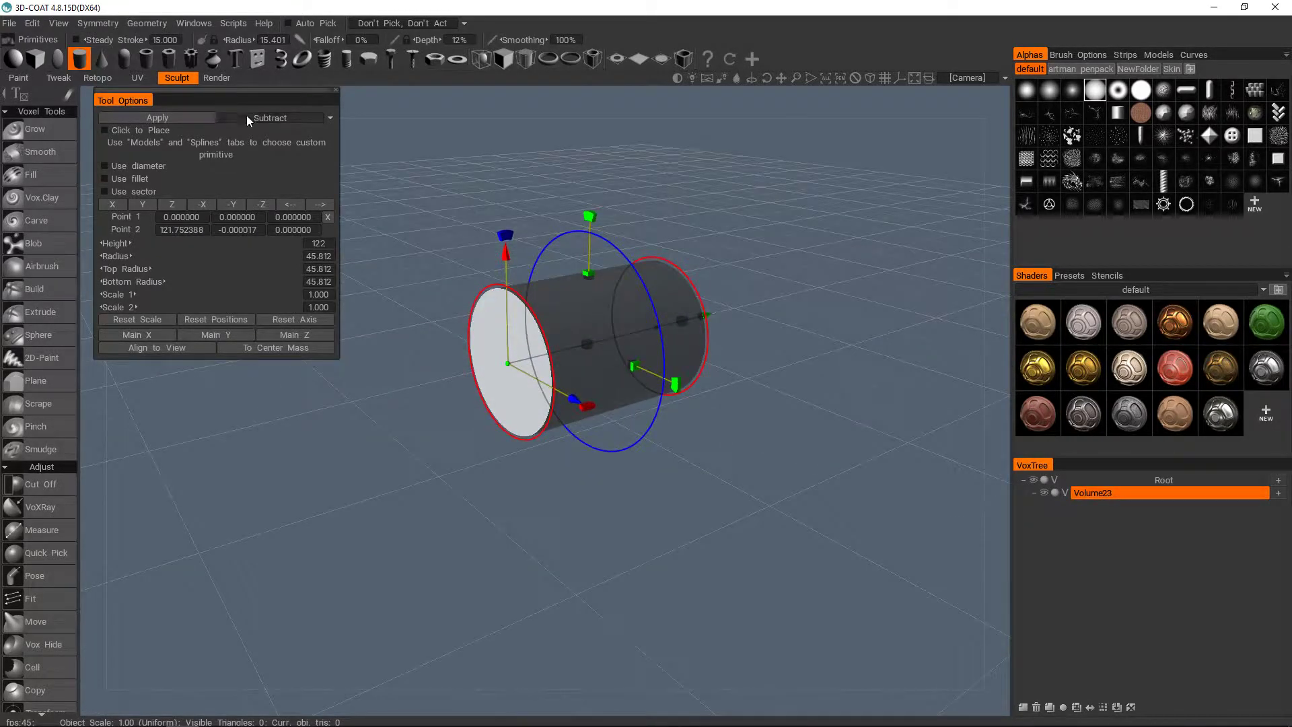
Apply the cylinder to the volume as added geometry and choose the capsule primitive.
left_click(192, 122)
left_click(124, 59)
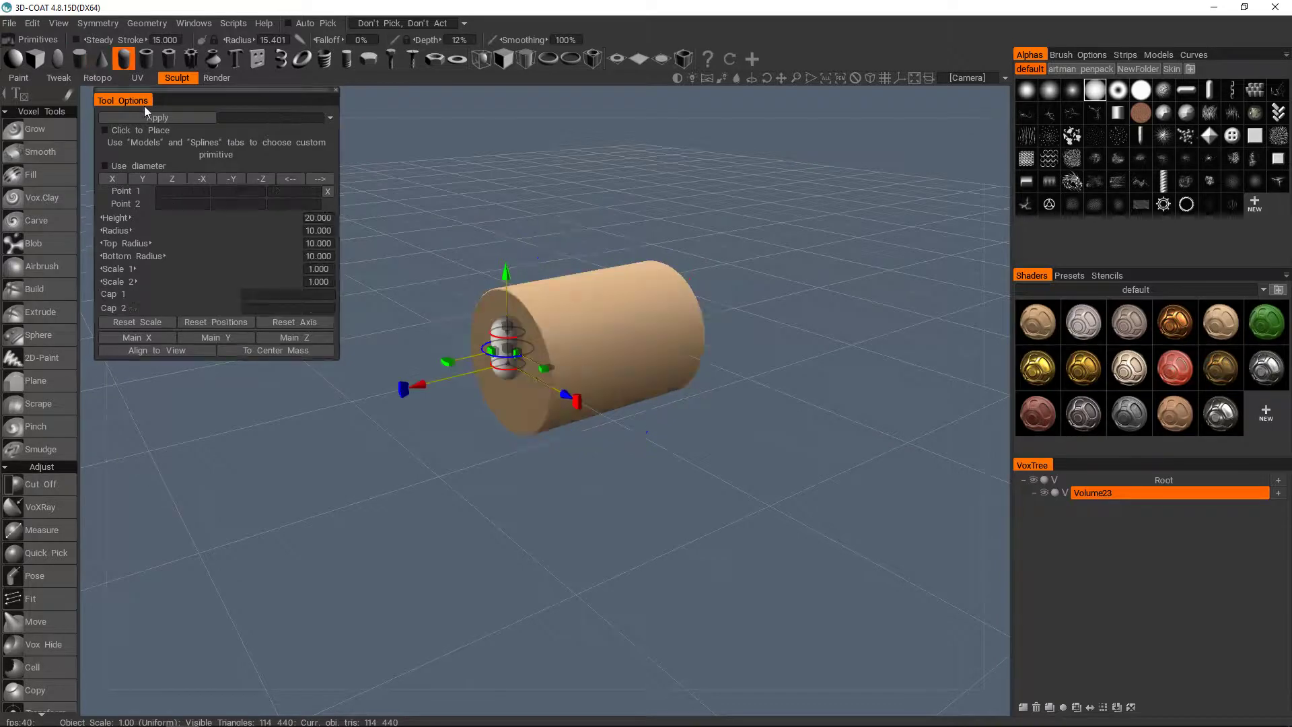
Assign the dark worn-metal shader to the cylinder volume.
left_click(1078, 415)
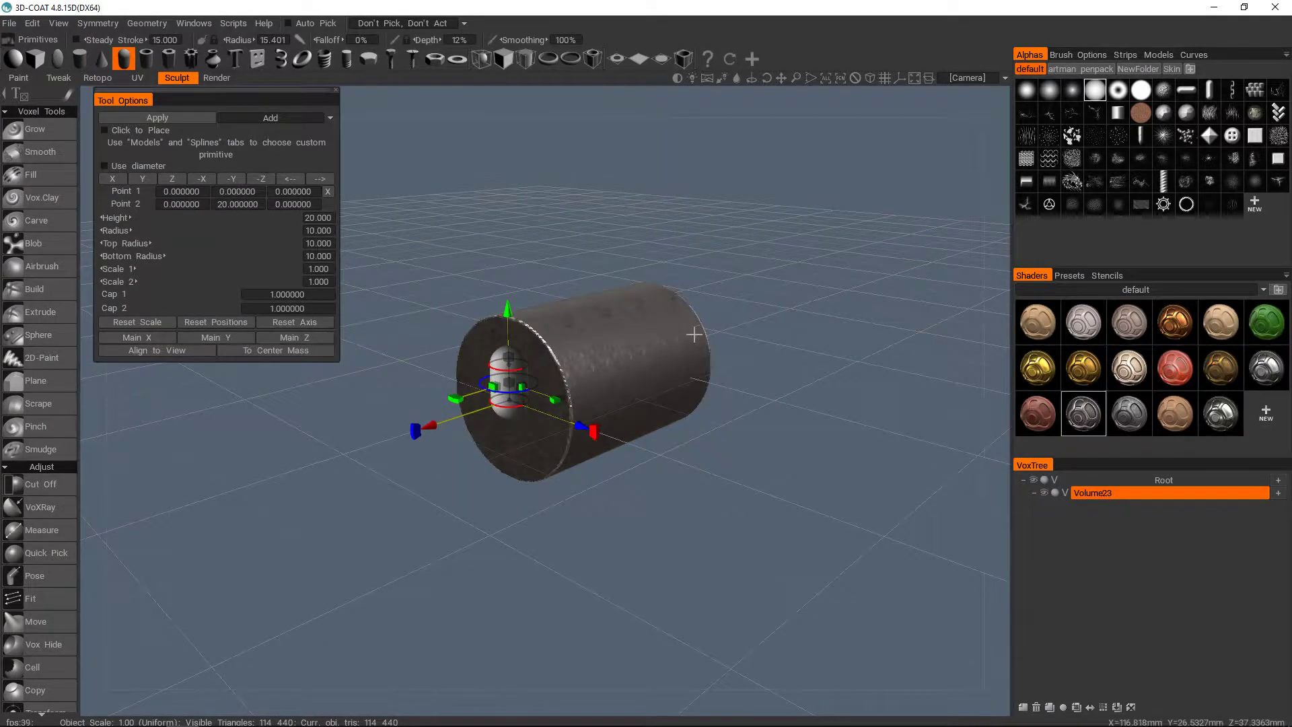
left_click_drag(692, 334, 741, 319)
Enable radial symmetry of order 6 around the X axis.
left_click(869, 78)
key("KP_2")
right_click_drag(724, 268, 919, 257)
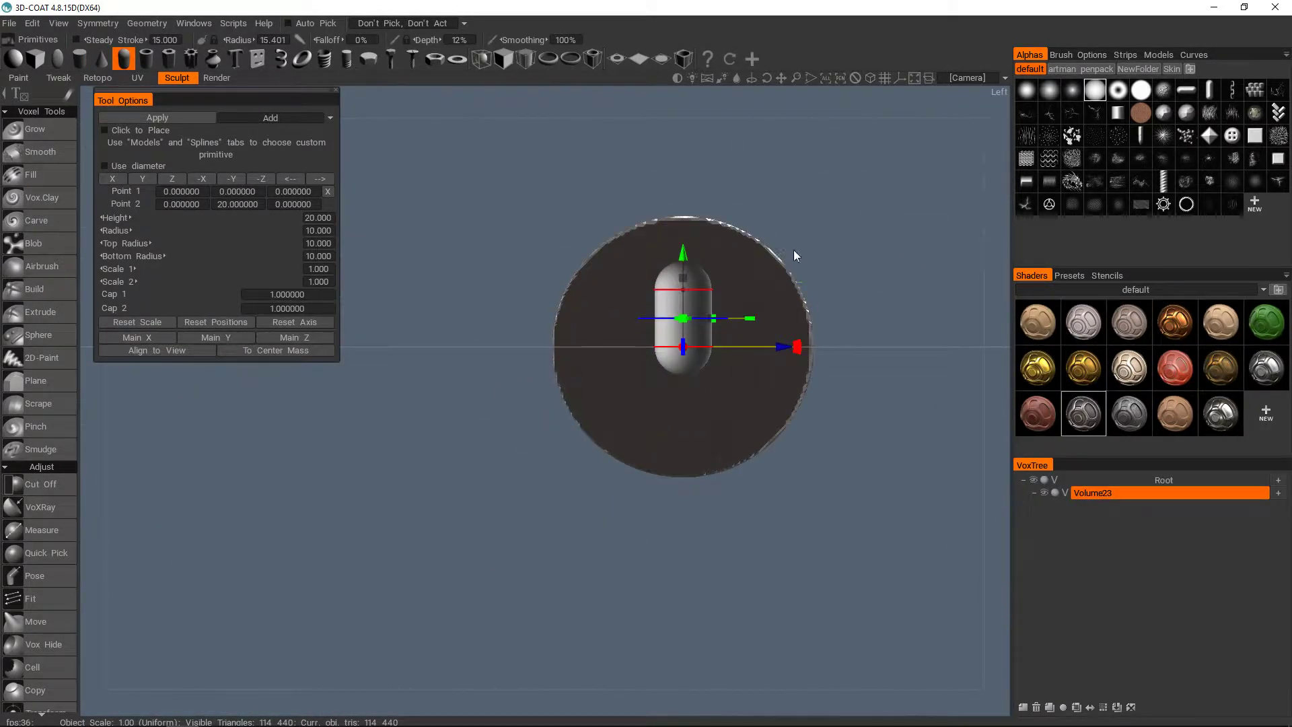
left_click_drag(795, 250, 696, 260)
key("s")
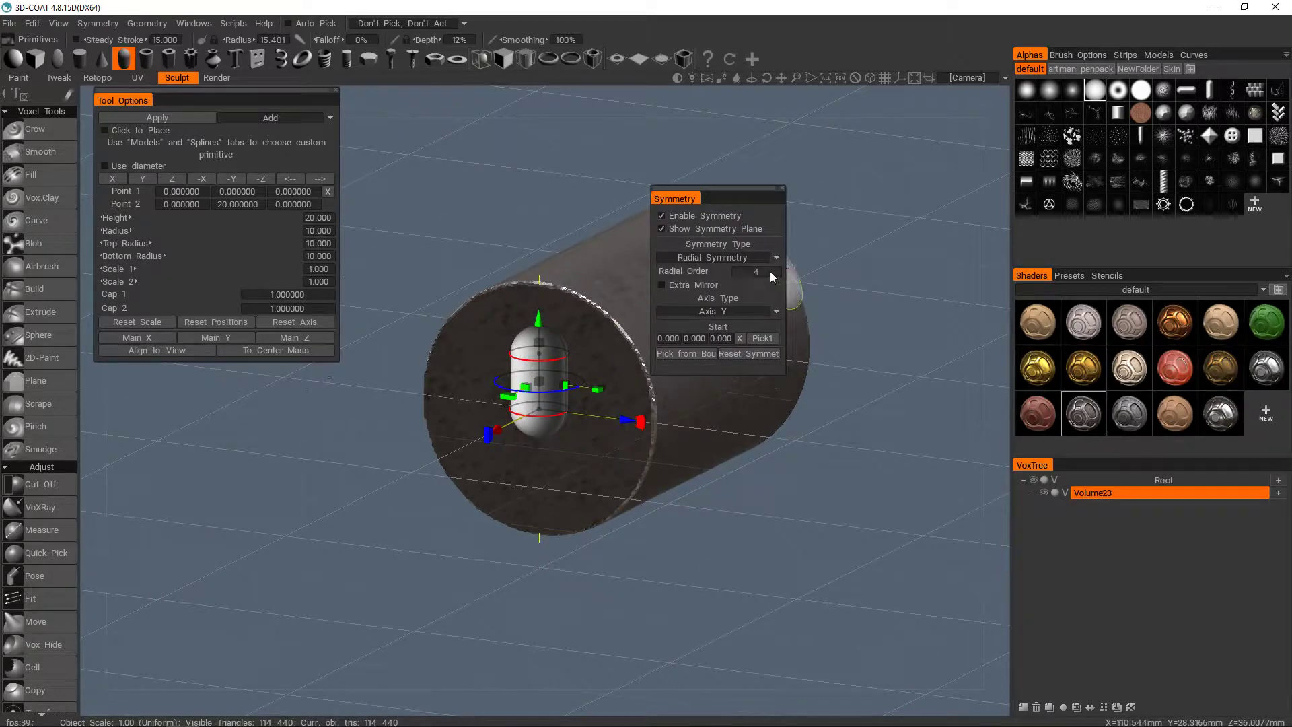
left_click(784, 273)
left_click(720, 312)
left_click(700, 326)
key("KP_2")
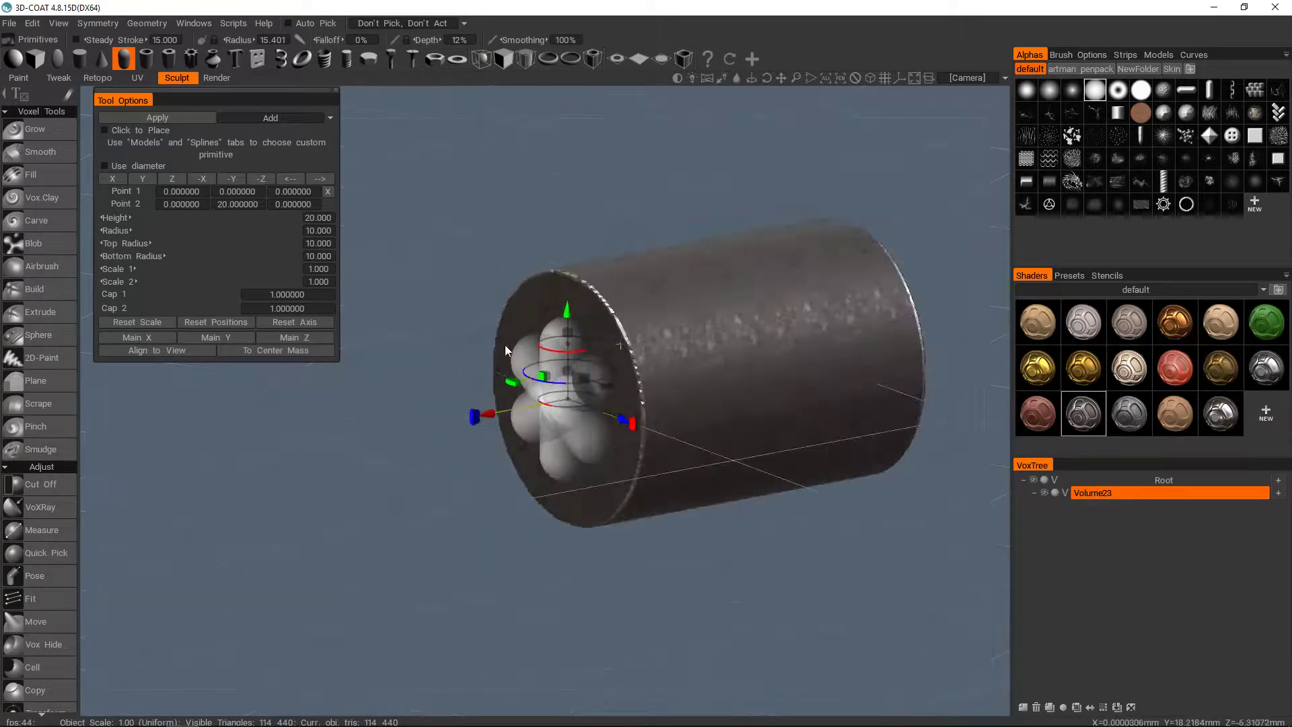
Align the capsule primitive with the X axis and move it to the drum's upper rim, at a Y of about 46.4.
left_click_drag(509, 426, 572, 334)
key("KP_4")
middle_click_drag(907, 249, 720, 263)
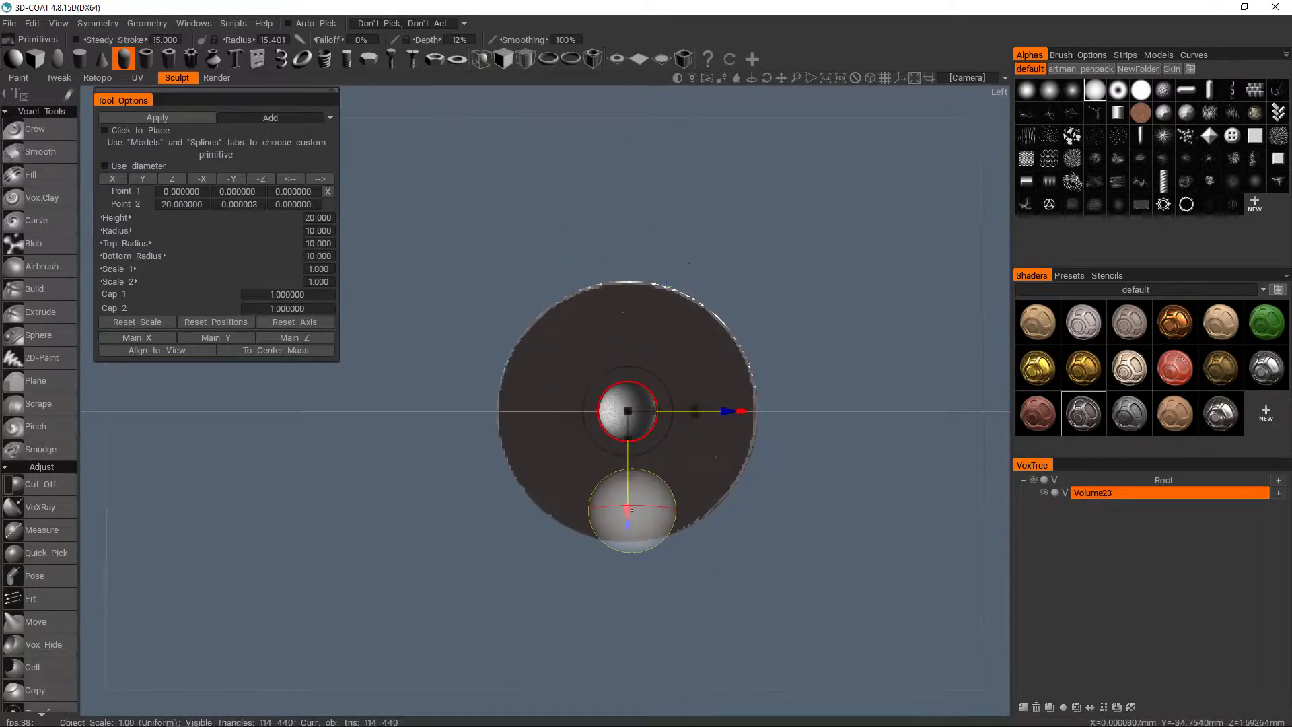
left_click_drag(627, 510, 629, 376)
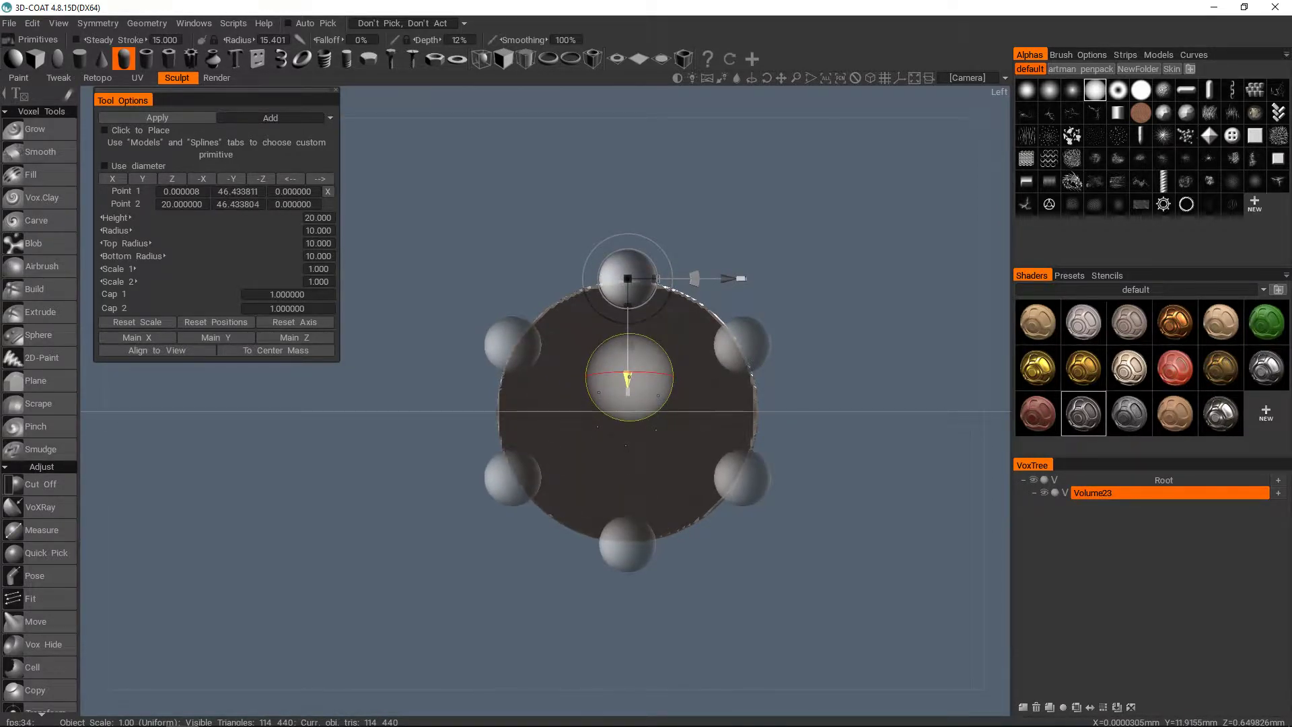
Stretch the capsule along the drum to a height of about 95, starting about 5 units in front of the front face.
left_click_drag(915, 182, 791, 232)
middle_click_drag(791, 232, 609, 344)
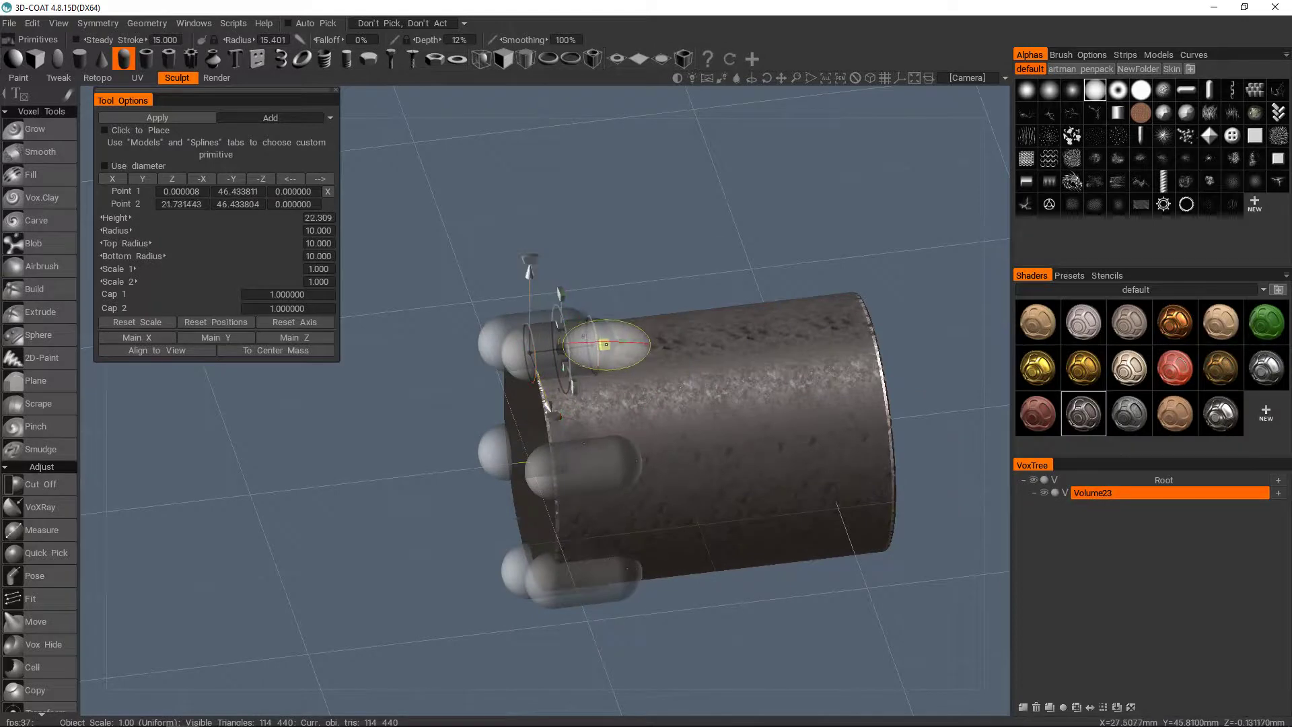
left_click_drag(606, 345, 844, 327)
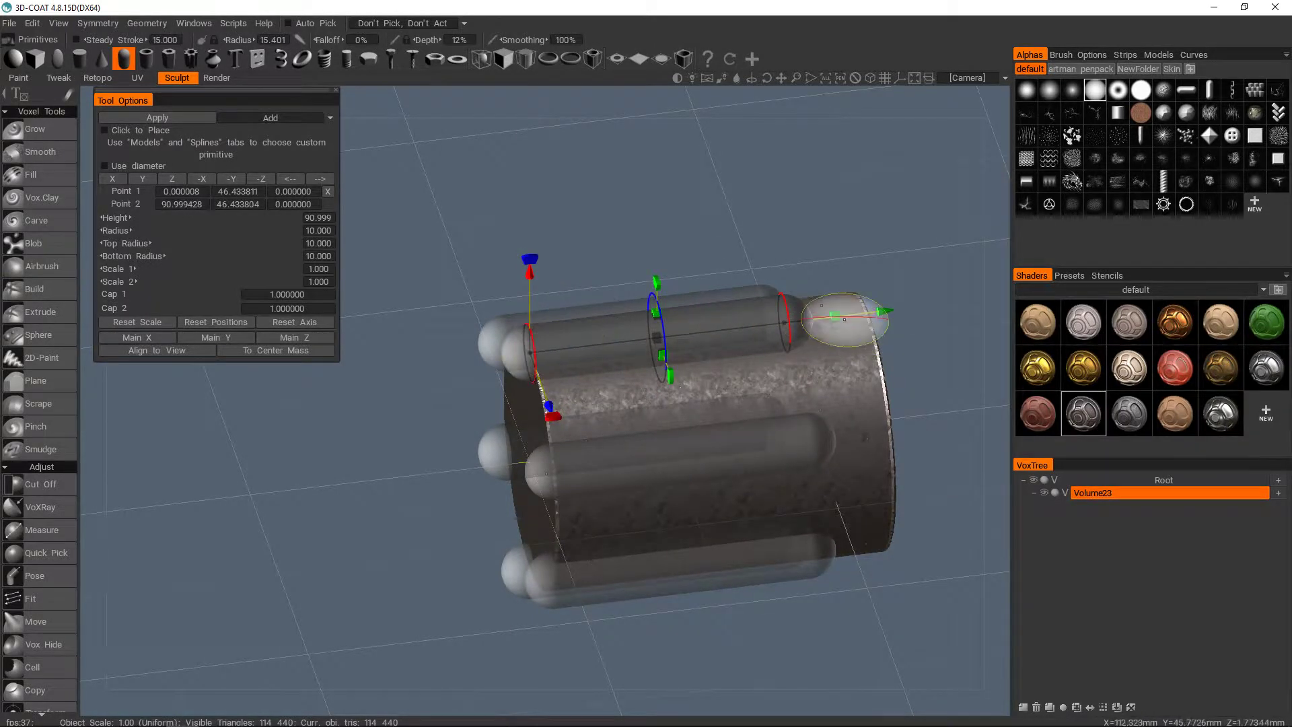
key("KP_2")
left_click_drag(896, 318, 888, 317)
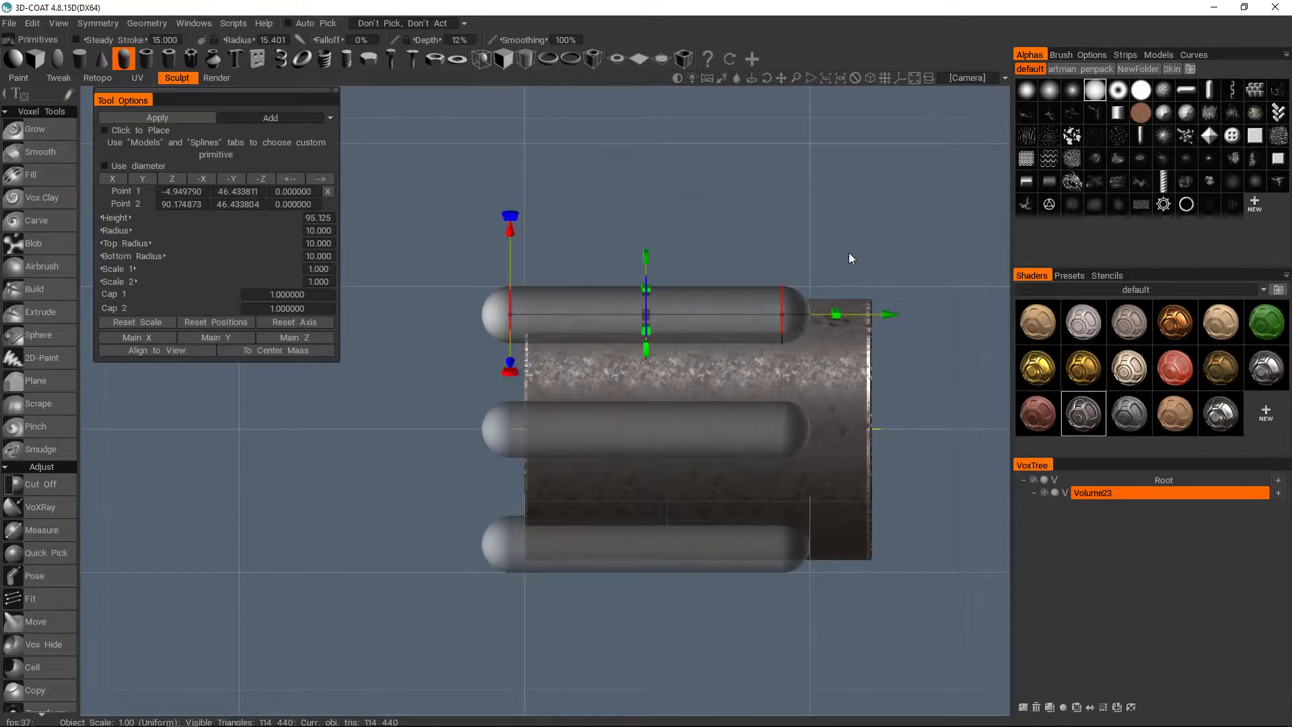
Subtract the radial capsules from the drum to cut its outer flutes, and move the capsule inward to a Y of about 32.3.
left_click_drag(451, 336, 588, 303)
right_click_drag(588, 303, 753, 252)
middle_click_drag(765, 250, 602, 237)
left_click_drag(620, 393, 620, 434)
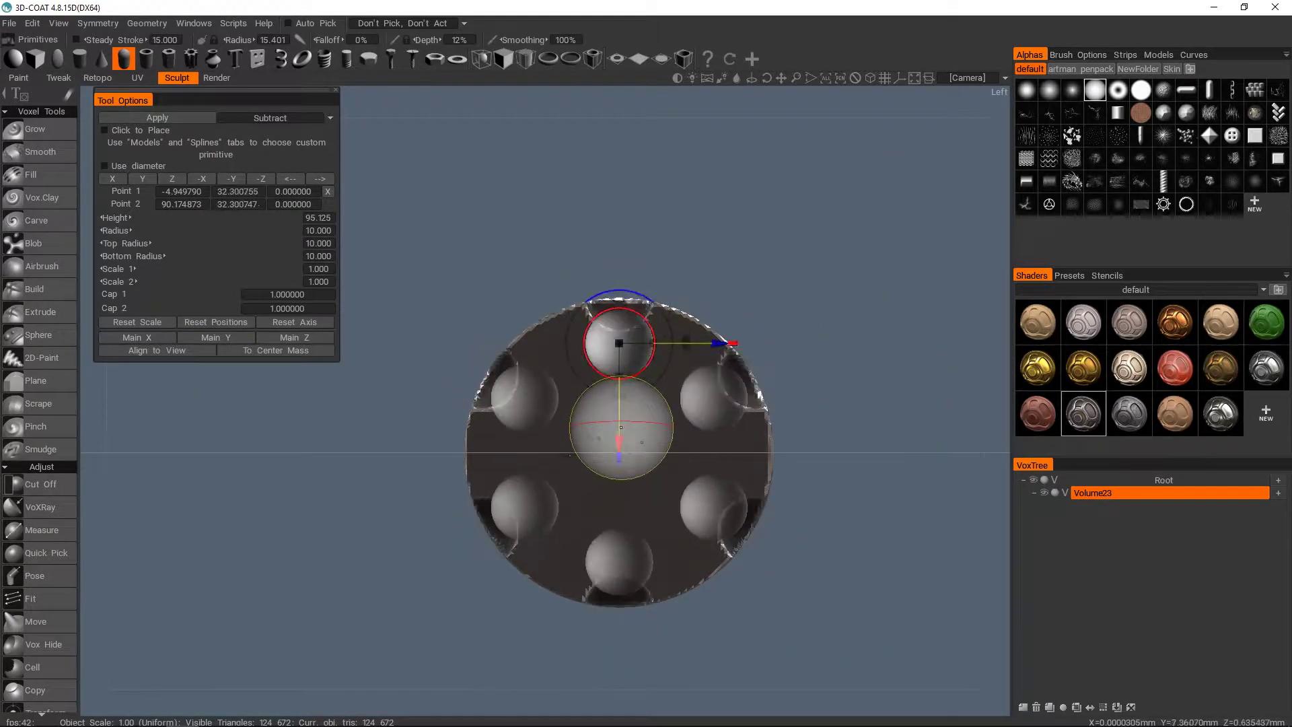
Move the capsule between two flutes at Y about 27.1 and Z about 15.3, lengthen it to 129, and subtract it to cut the chambers.
left_click_drag(724, 357, 782, 362)
left_click_drag(685, 442, 684, 464)
left_click_drag(778, 370, 771, 370)
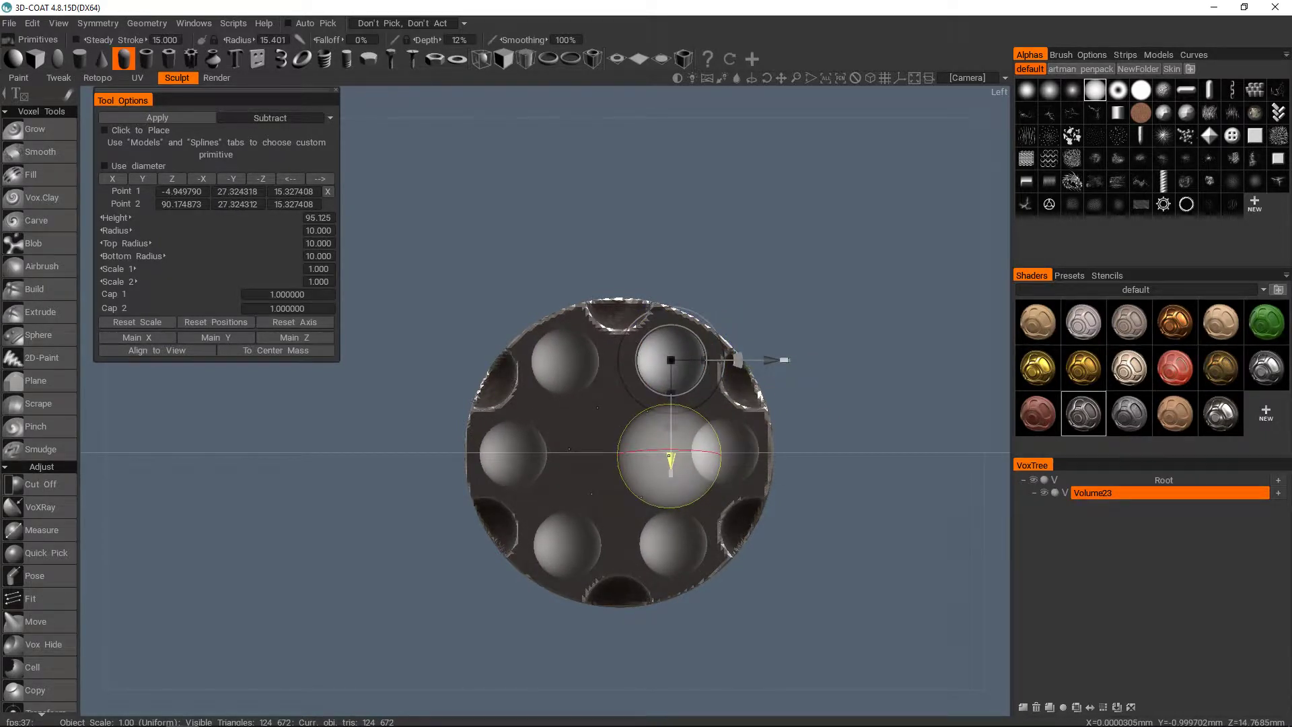
middle_click_drag(671, 460, 656, 375)
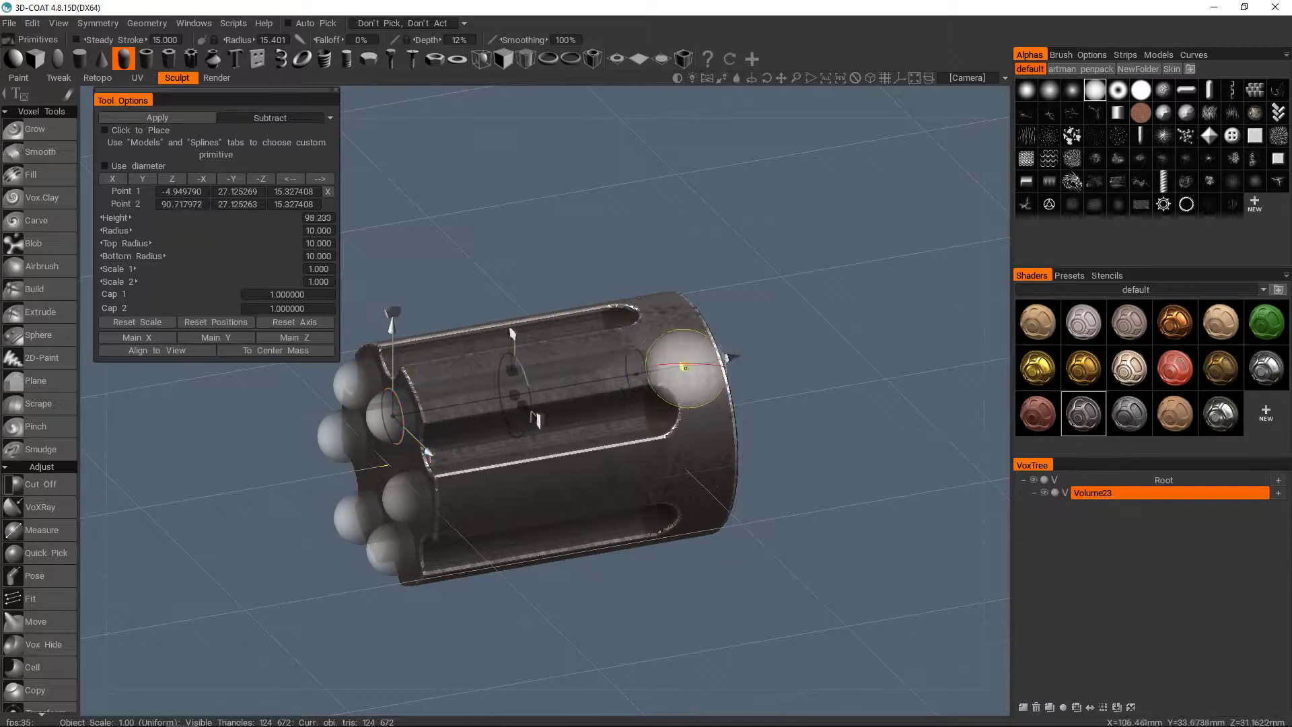
middle_click_drag(693, 238, 794, 247)
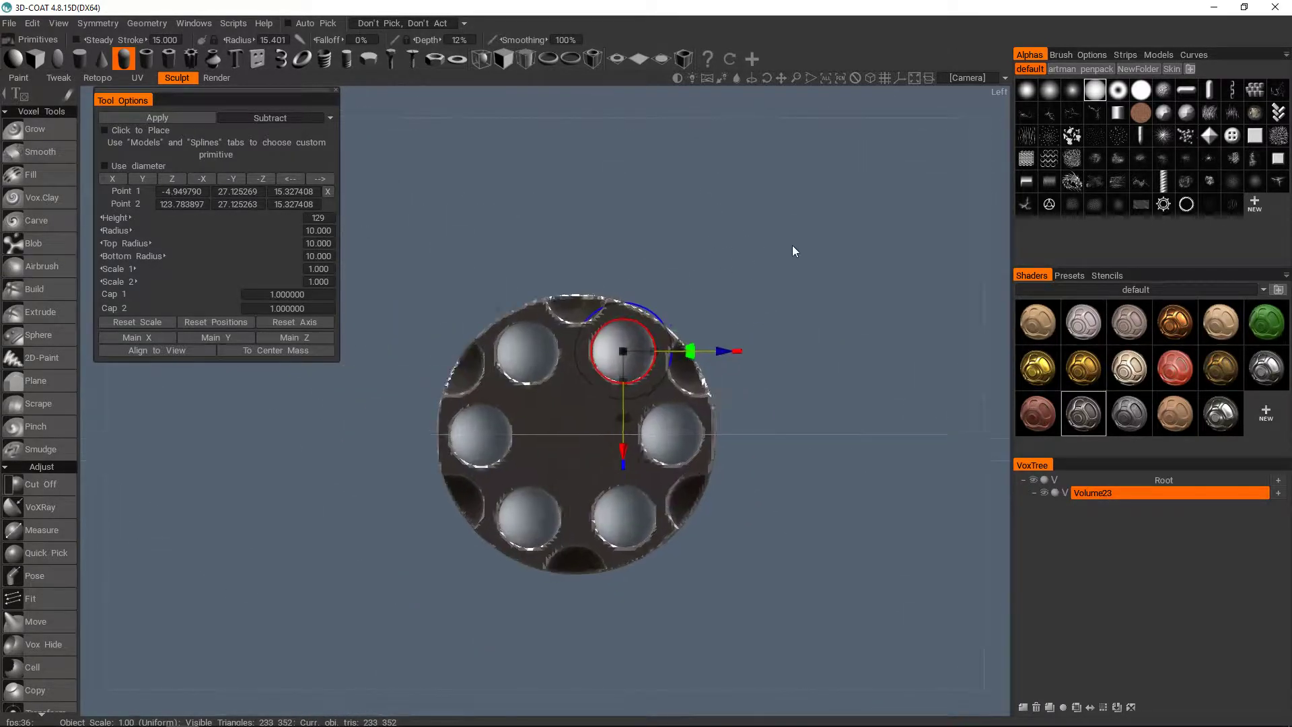
Add a central cylinder primitive about 12.7 in radius and 40.7 high, protruding about 2 units from the drum's front face.
left_click(79, 60)
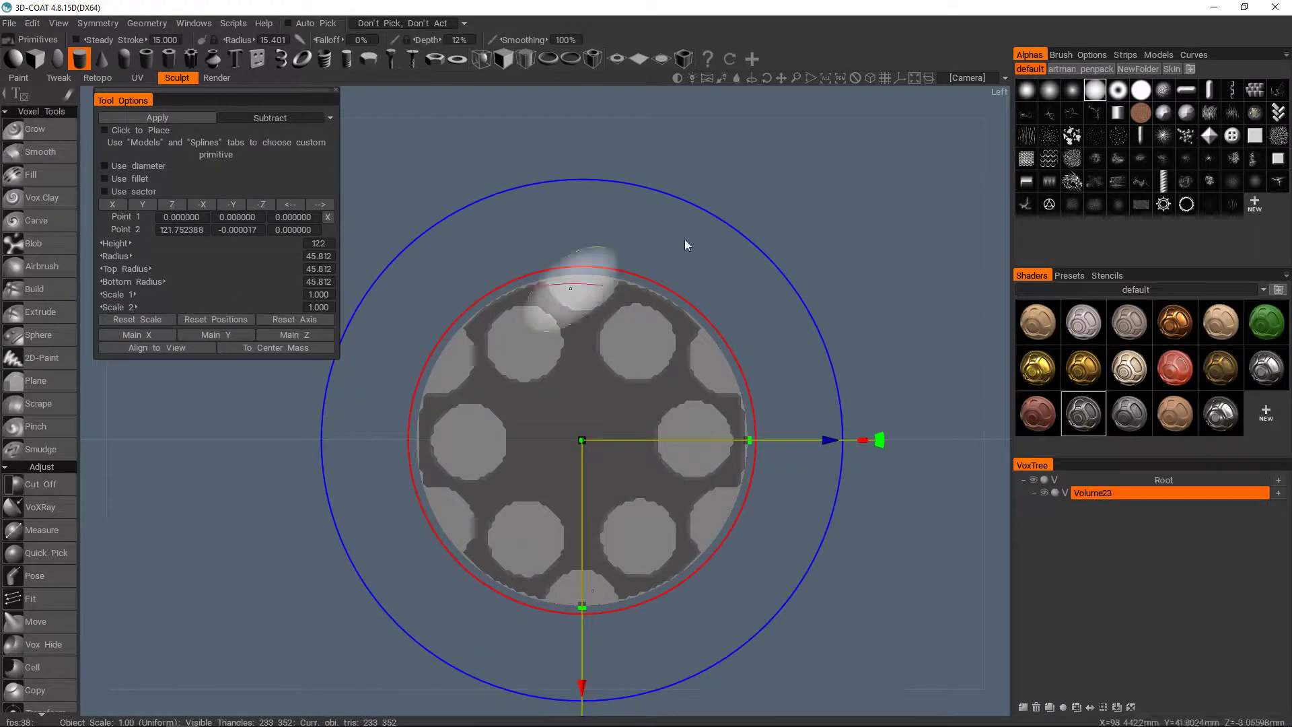
left_click_drag(686, 244, 531, 362)
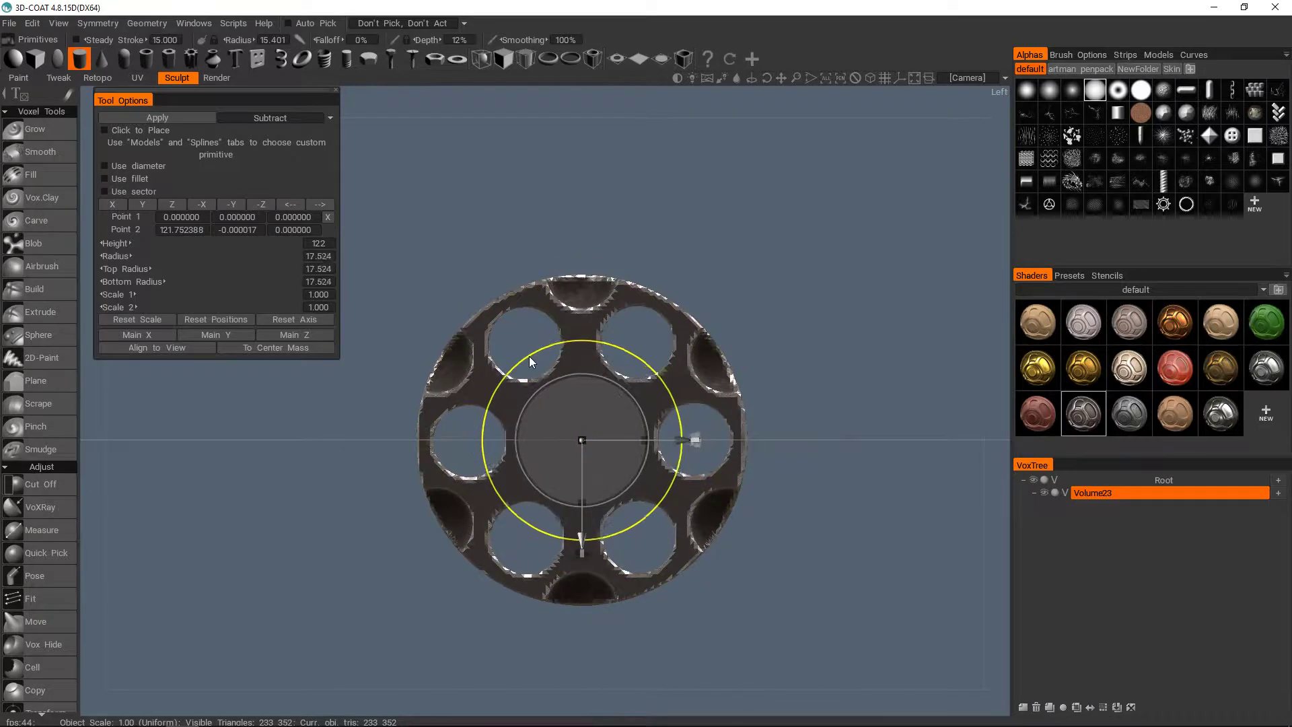
left_click(272, 134)
middle_click_drag(646, 290, 626, 372)
left_click_drag(955, 292, 748, 259)
right_click_drag(749, 259, 715, 271, "alt")
left_click_drag(716, 271, 711, 293, "alt")
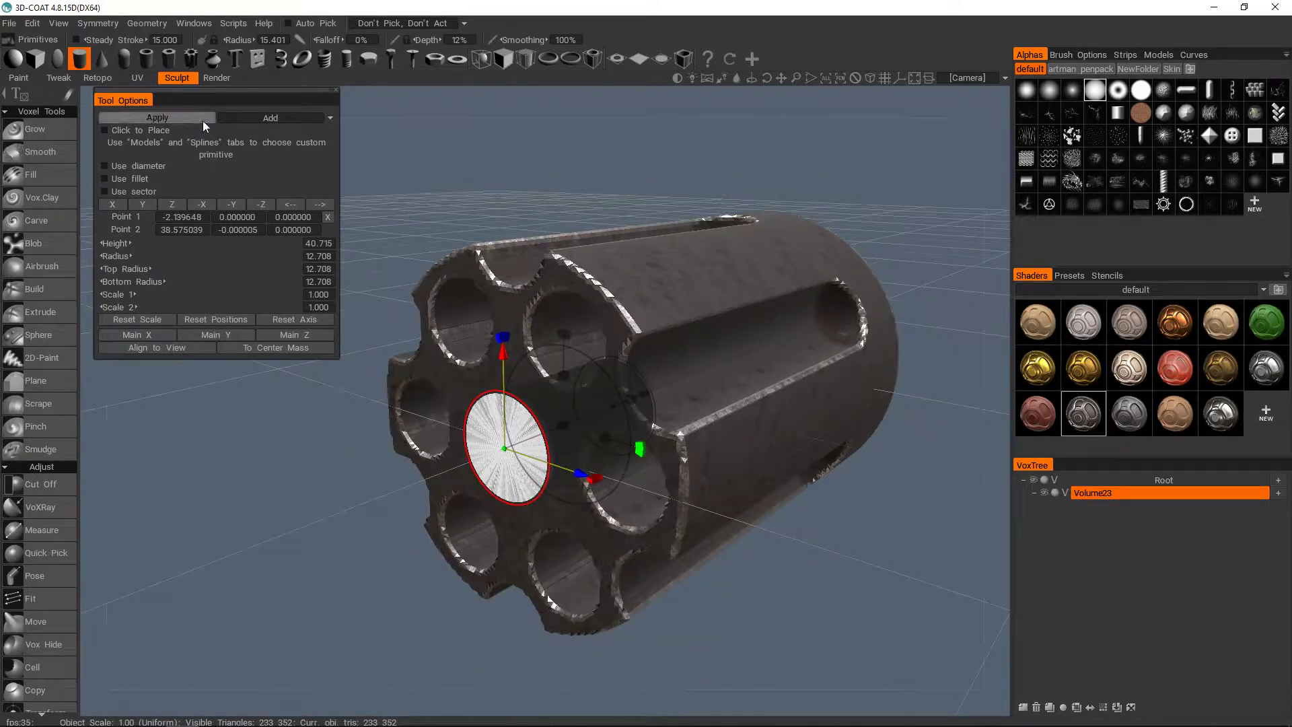
Double the drum volume's resolution and add a thinner central cylinder about 5.5 in radius, starting at X about -4.4.
key("space")
left_click(416, 448)
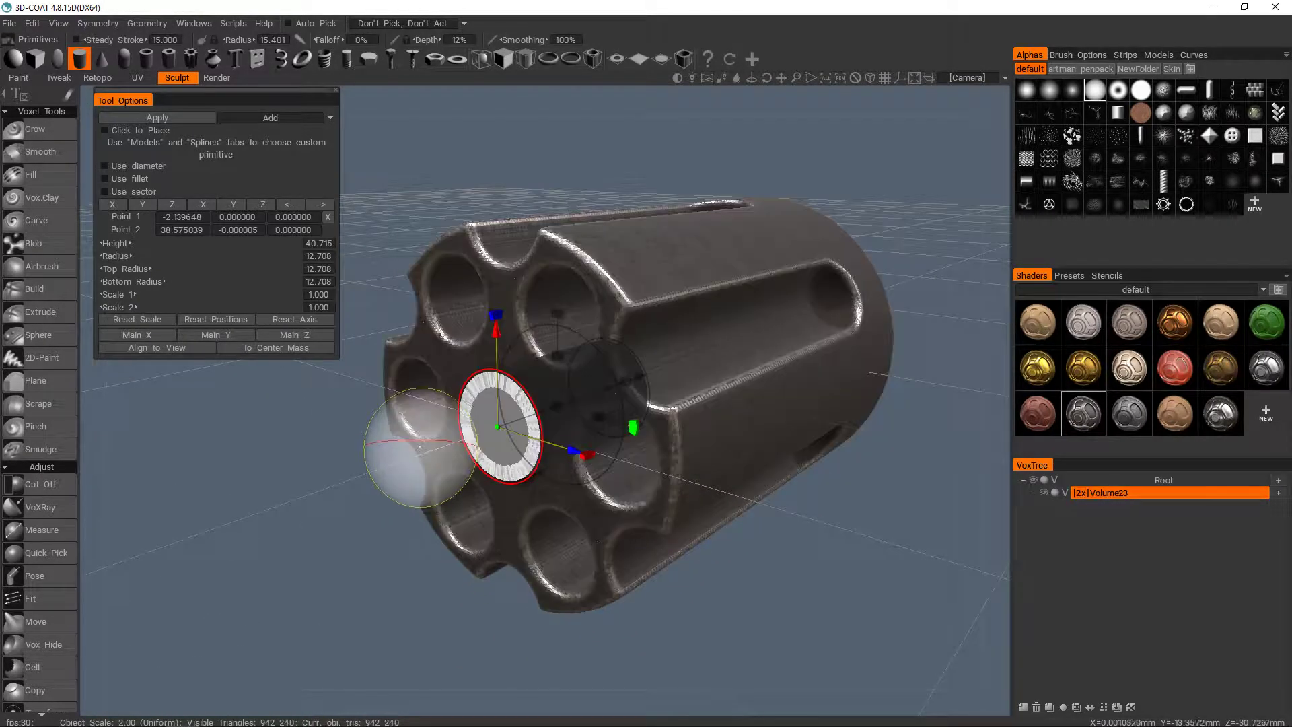
left_click_drag(660, 303, 656, 307, "alt")
left_click_drag(673, 359, 651, 366)
left_click_drag(592, 338, 547, 366)
left_click_drag(640, 375, 753, 383, "alt")
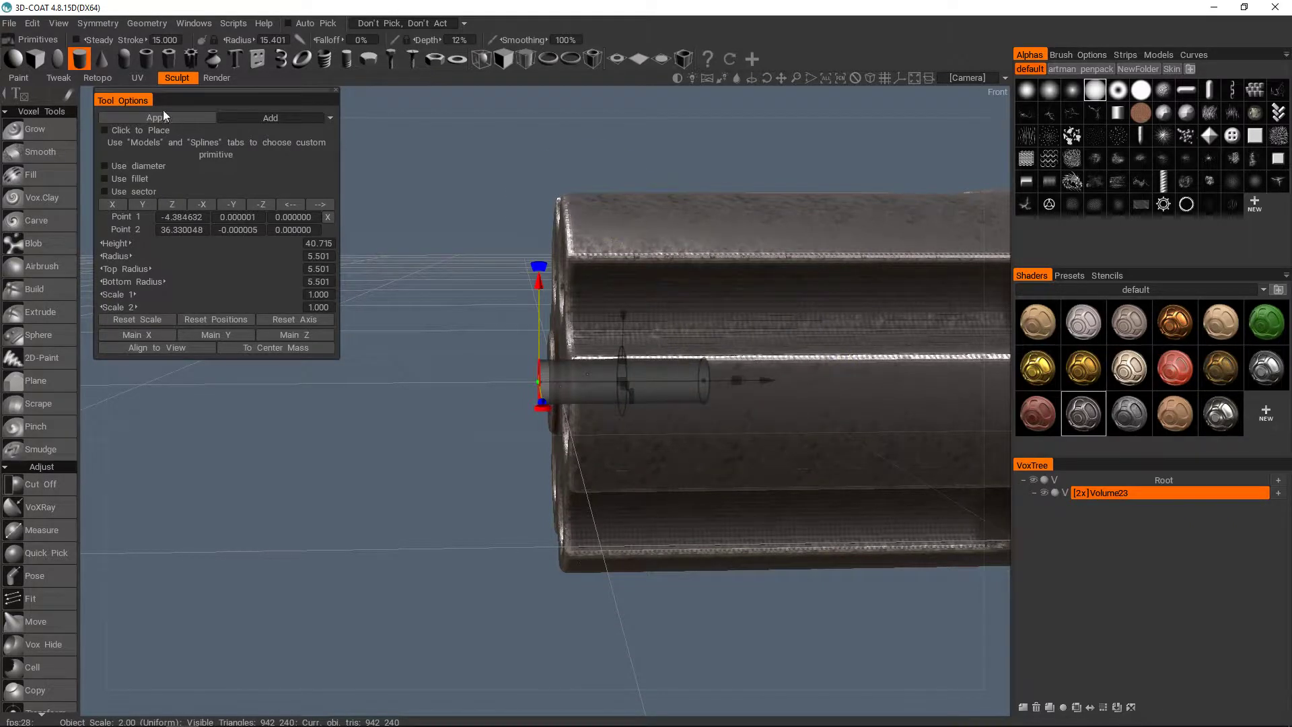
left_click(20, 137)
left_click_drag(498, 329, 672, 340, "alt")
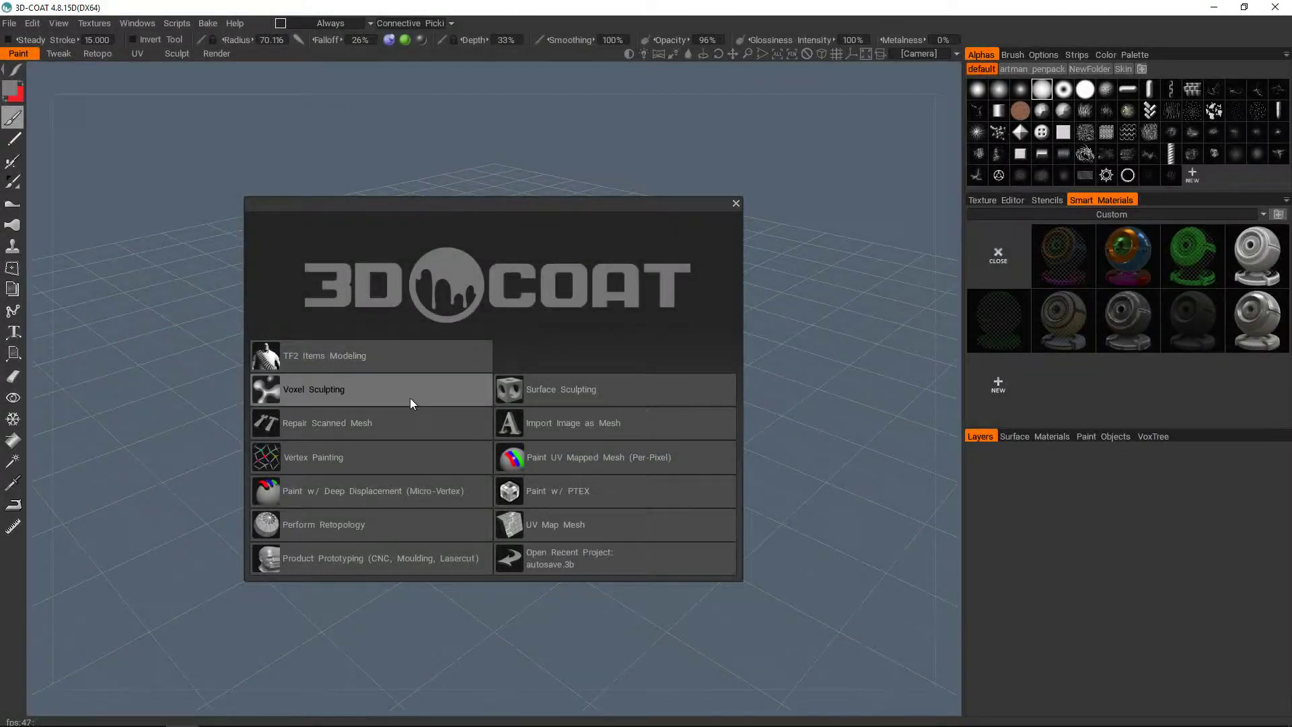
Start a new empty voxel sculpting scene and select the Sphere tool.
left_click(410, 398)
left_click(386, 382)
key("space")
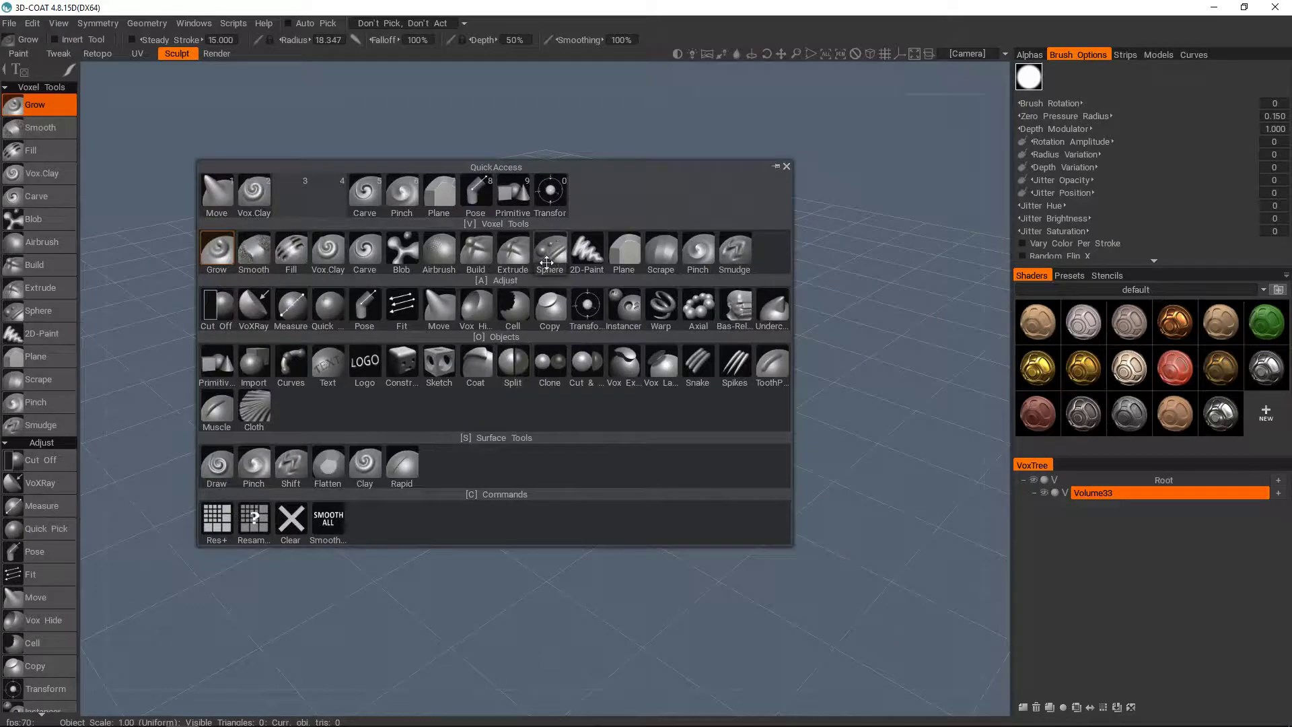
left_click(546, 262)
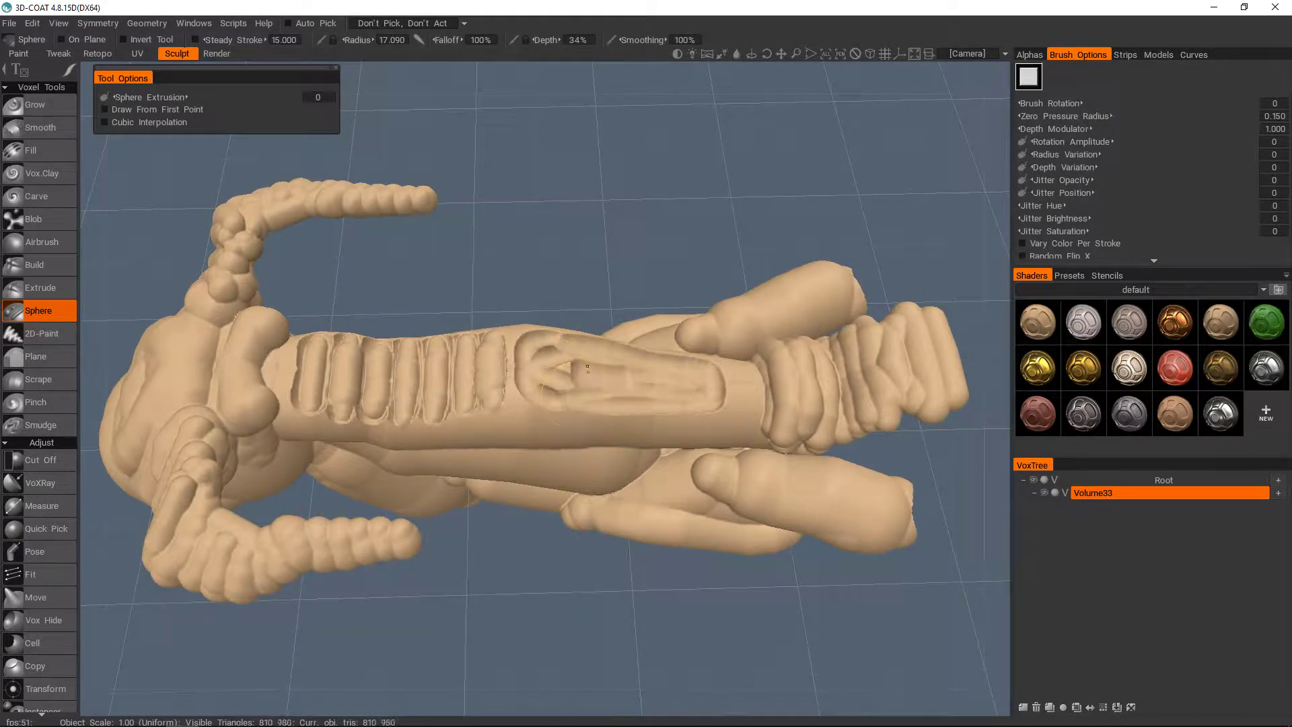
Build a ridged fin behind the creature's head between the horns with Sphere strokes of about 14.9 radius.
scroll(617, 387, "down", 4)
mouse_move(617, 471)
left_mouse_down("alt")
mouse_move(611, 383)
mouse_move(646, 460)
mouse_move(851, 369)
mouse_move(956, 296)
mouse_move(715, 326)
mouse_move(649, 403)
left_mouse_up("alt")
right_click(611, 383)
scroll(715, 326, "up", 4)
mouse_move(626, 417)
left_mouse_down()
mouse_move(658, 411)
mouse_move(549, 349)
left_mouse_up()
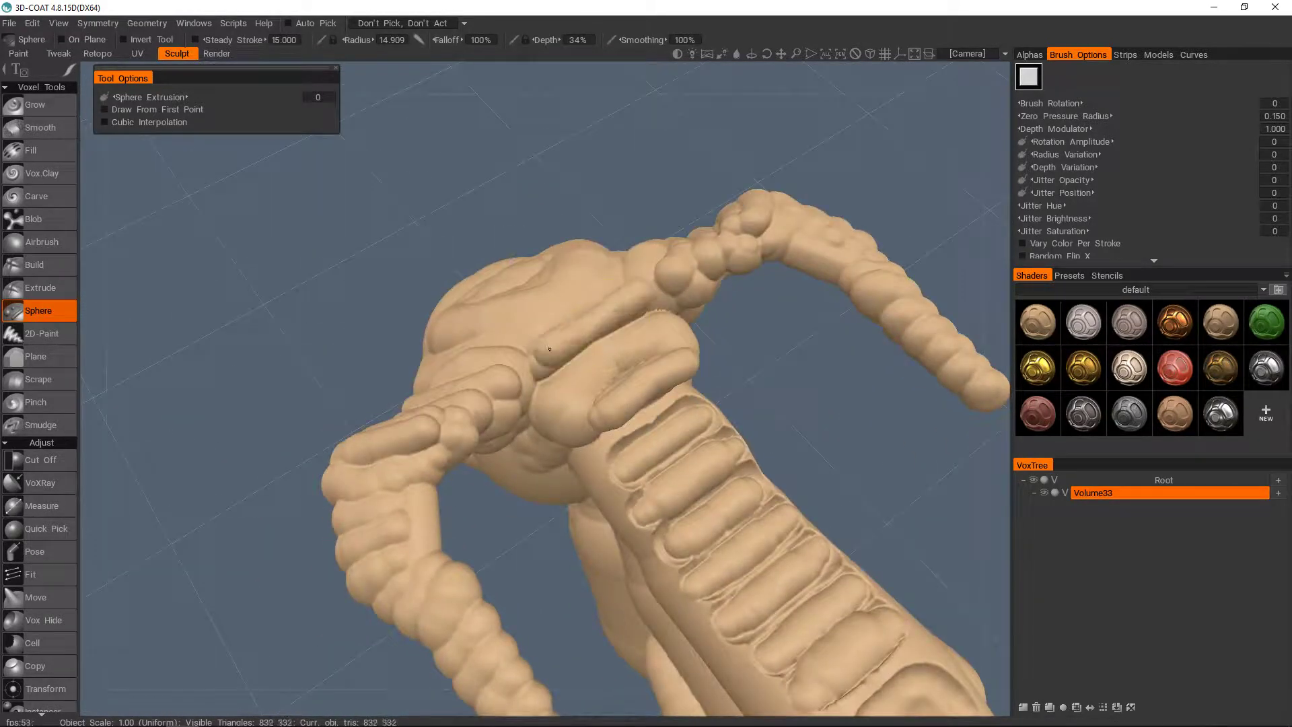
left_click_drag(619, 302, 527, 380)
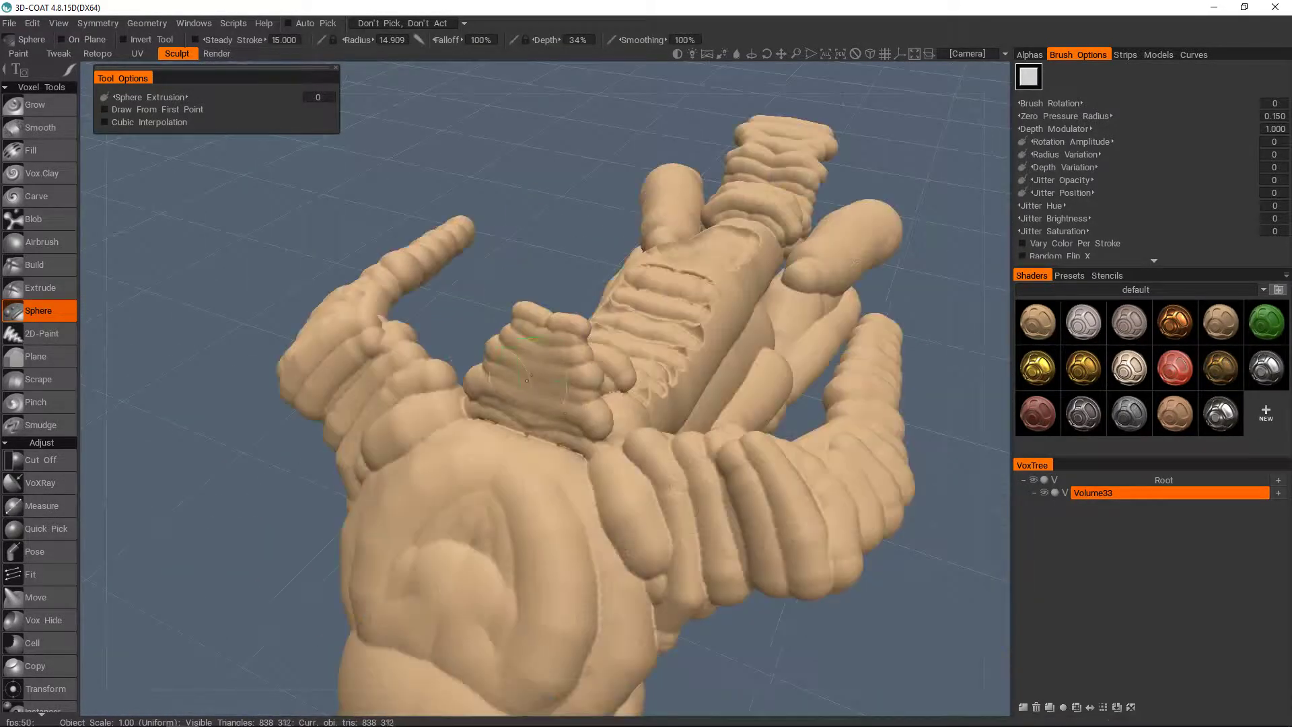
Carve hollow eye sockets into the front of the creature's head with the Sphere tool at a radius of about 22.1.
left_click_drag(592, 420, 727, 249, "alt")
scroll(658, 375, "down", 4)
left_click(587, 429, "ctrl")
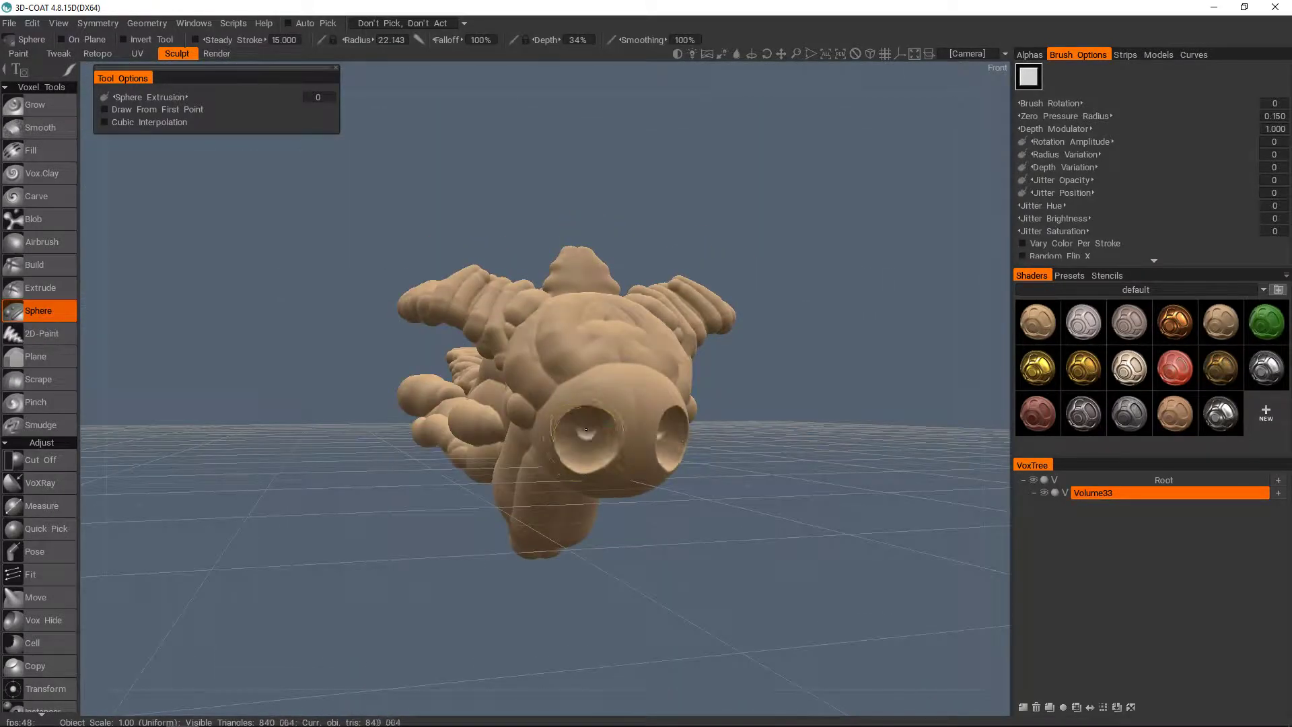
Add thin ridges over the top of the creature's head with Sphere strokes of about 12.6 radius.
middle_click_drag(585, 450, 633, 337)
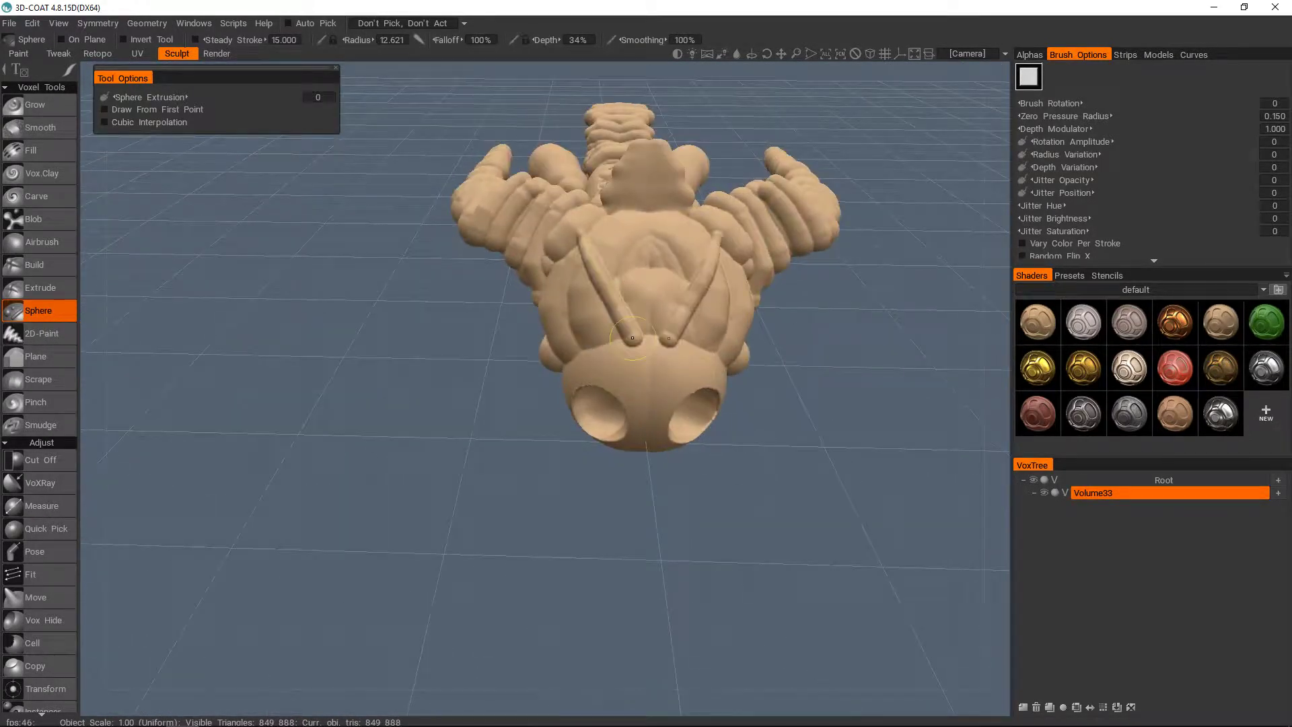
left_click_drag(625, 202, 646, 266)
mouse_move(605, 417)
left_mouse_down("alt")
mouse_move(646, 350)
mouse_move(616, 380)
mouse_move(640, 302)
mouse_move(618, 426)
left_mouse_up("alt")
mouse_move(618, 426)
middle_mouse_down()
mouse_move(626, 436)
mouse_move(615, 416)
mouse_move(491, 385)
middle_mouse_up()
mouse_move(621, 417)
middle_mouse_down()
mouse_move(664, 427)
mouse_move(540, 362)
mouse_move(657, 349)
mouse_move(553, 305)
mouse_move(663, 321)
mouse_move(700, 397)
mouse_move(625, 377)
middle_mouse_up()
left_click_drag(585, 386, 589, 329)
mouse_move(595, 335)
middle_mouse_down()
mouse_move(585, 344)
mouse_move(640, 312)
mouse_move(539, 391)
mouse_move(584, 340)
mouse_move(626, 323)
mouse_move(602, 381)
middle_mouse_up()
left_click_drag(572, 389, 557, 349)
Build ridged growths along the creature's back and a thin limb on its flank with Sphere strokes.
middle_click_drag(557, 348, 646, 410)
left_click_drag(501, 376, 550, 374)
mouse_move(550, 374)
middle_mouse_down()
mouse_move(493, 384)
mouse_move(444, 431)
mouse_move(454, 441)
middle_mouse_up()
middle_click_drag(538, 540, 471, 494)
left_click_drag(444, 517, 475, 530)
mouse_move(475, 530)
middle_mouse_down()
mouse_move(542, 542)
mouse_move(572, 471)
middle_mouse_up()
scroll(572, 471, "down", 4)
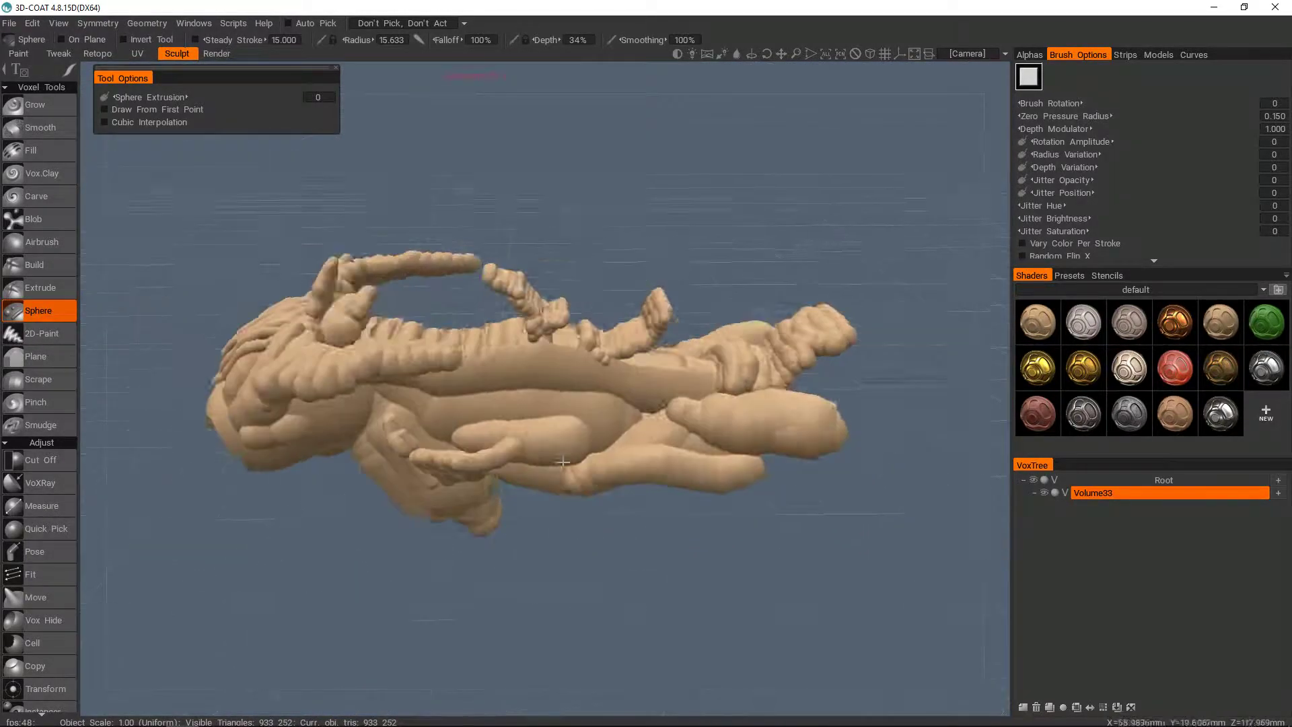
Add short rounded bulges on the creature's flank near the hind leg with Sphere strokes of about 15.6 radius.
scroll(572, 465, "up", 4)
mouse_move(572, 460)
left_mouse_down()
mouse_move(630, 456)
mouse_move(606, 471)
left_mouse_up()
middle_click_drag(606, 471, 592, 477)
left_click_drag(539, 480, 568, 477)
scroll(572, 468, "down", 3)
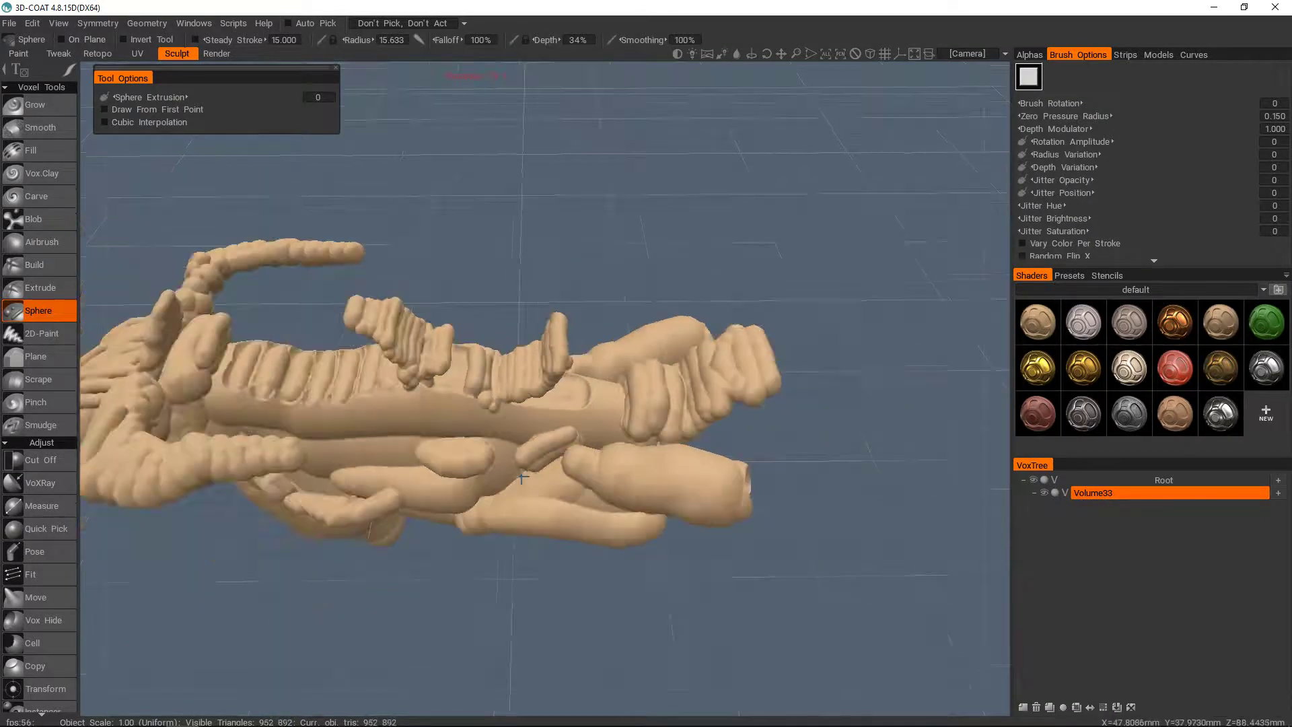
Resample the creature volume to a lower density of about 0.6 and apply Smooth All to it.
mouse_move(596, 460)
middle_mouse_down()
mouse_move(448, 423)
mouse_move(538, 437)
mouse_move(691, 410)
middle_mouse_up()
scroll(448, 423, "down", 4)
scroll(692, 410, "up", 2)
key("space")
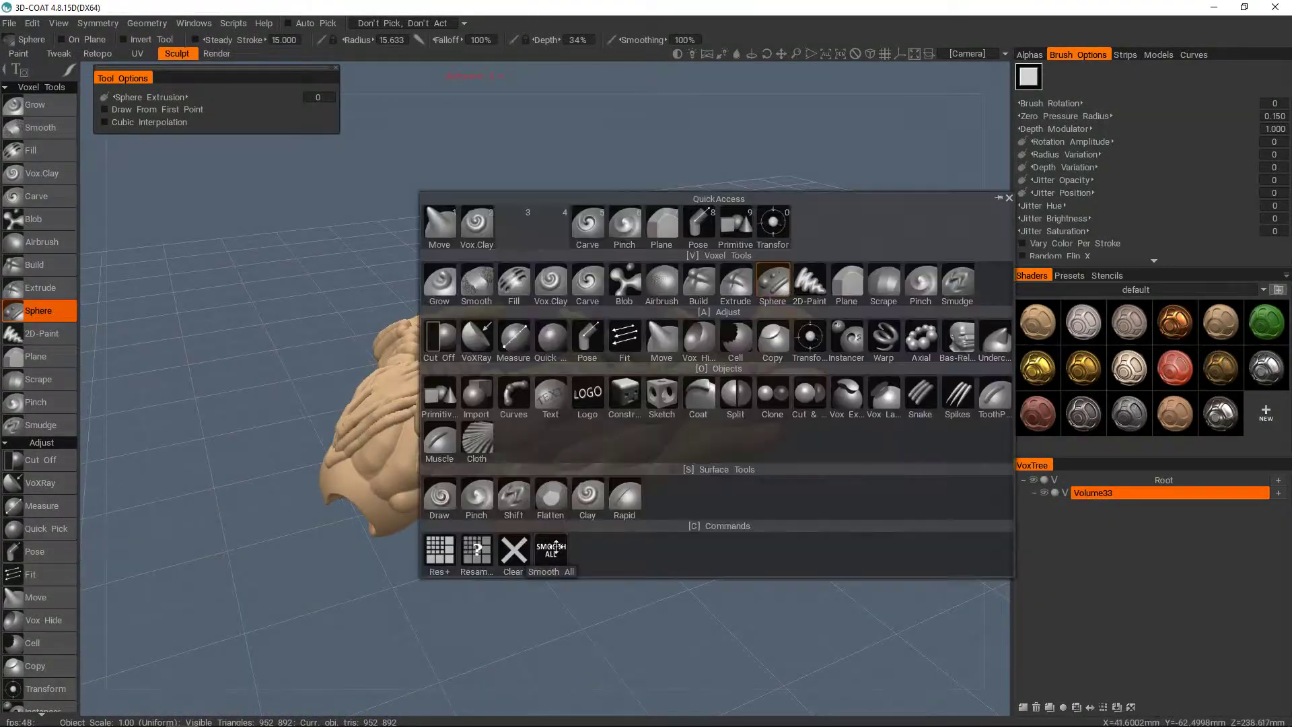
key("space")
key("space")
left_click(391, 570)
left_click(462, 440)
key("space")
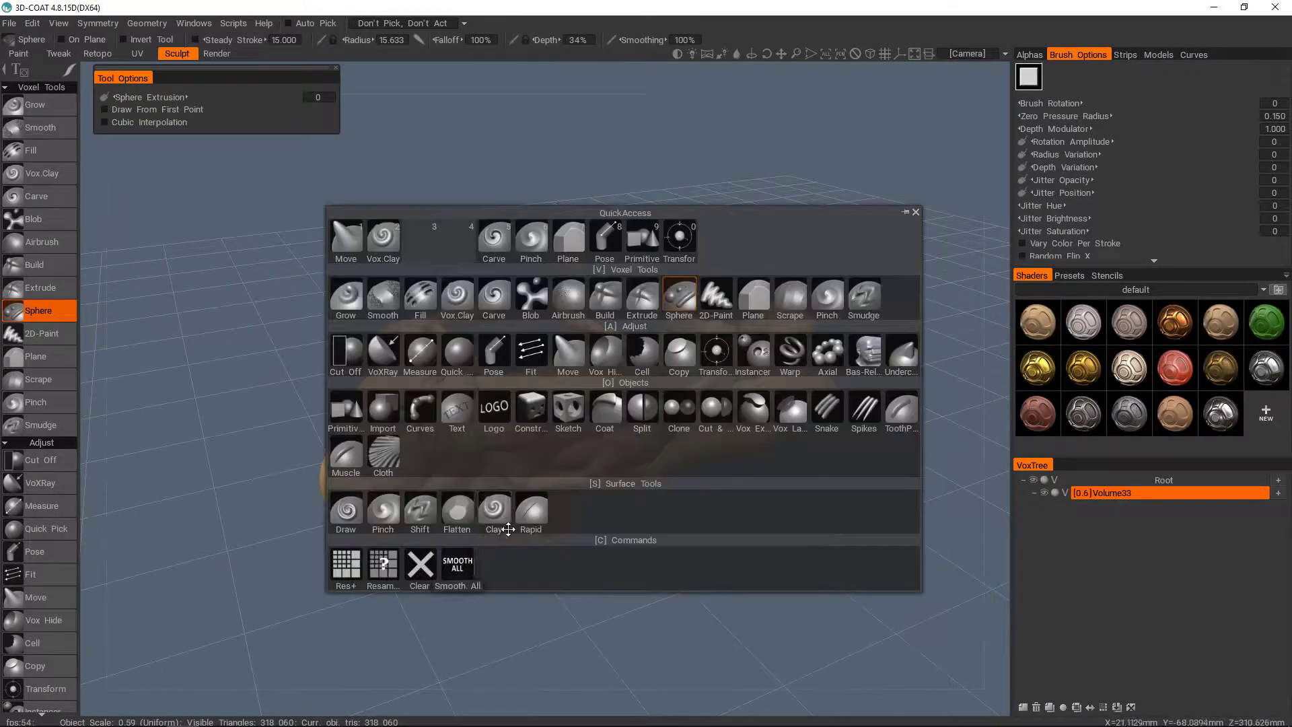
left_click(459, 569)
mouse_move(490, 548)
middle_mouse_down()
mouse_move(502, 424)
mouse_move(673, 377)
middle_mouse_up()
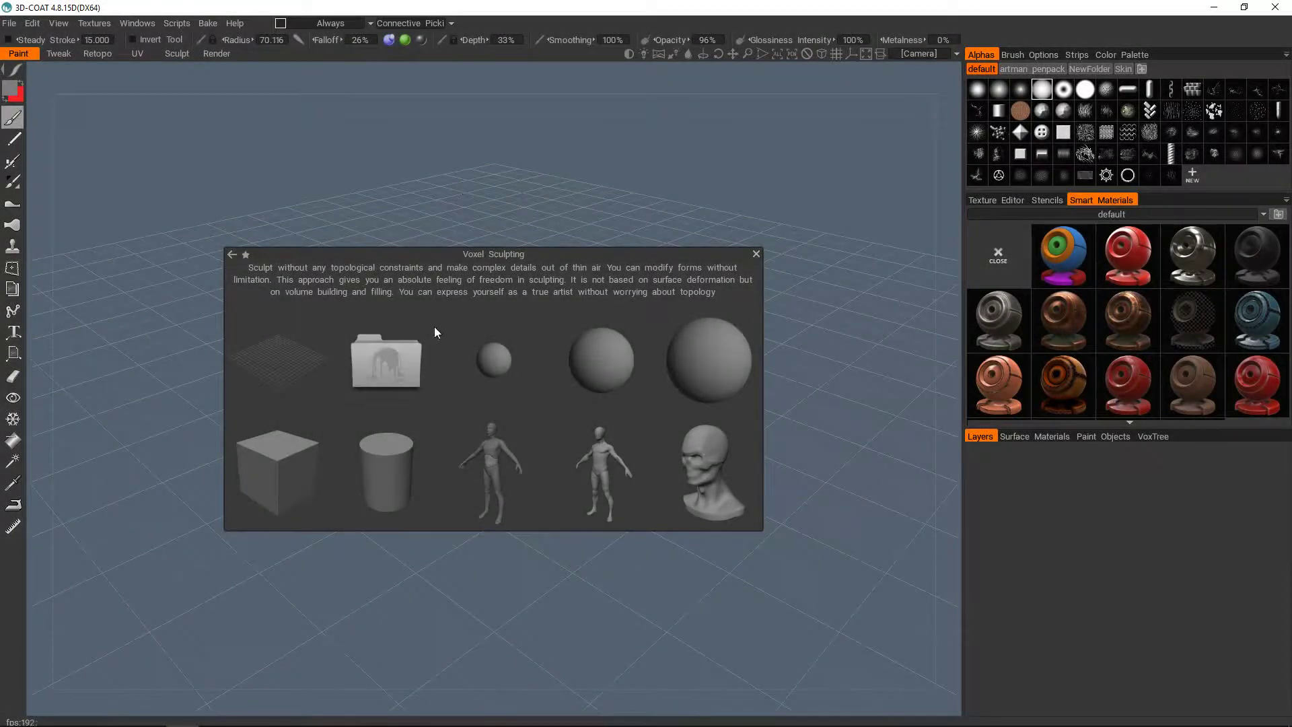
Start a new empty voxel sculpting scene and add a sphere primitive of about 57 radius at the origin.
left_click(321, 354)
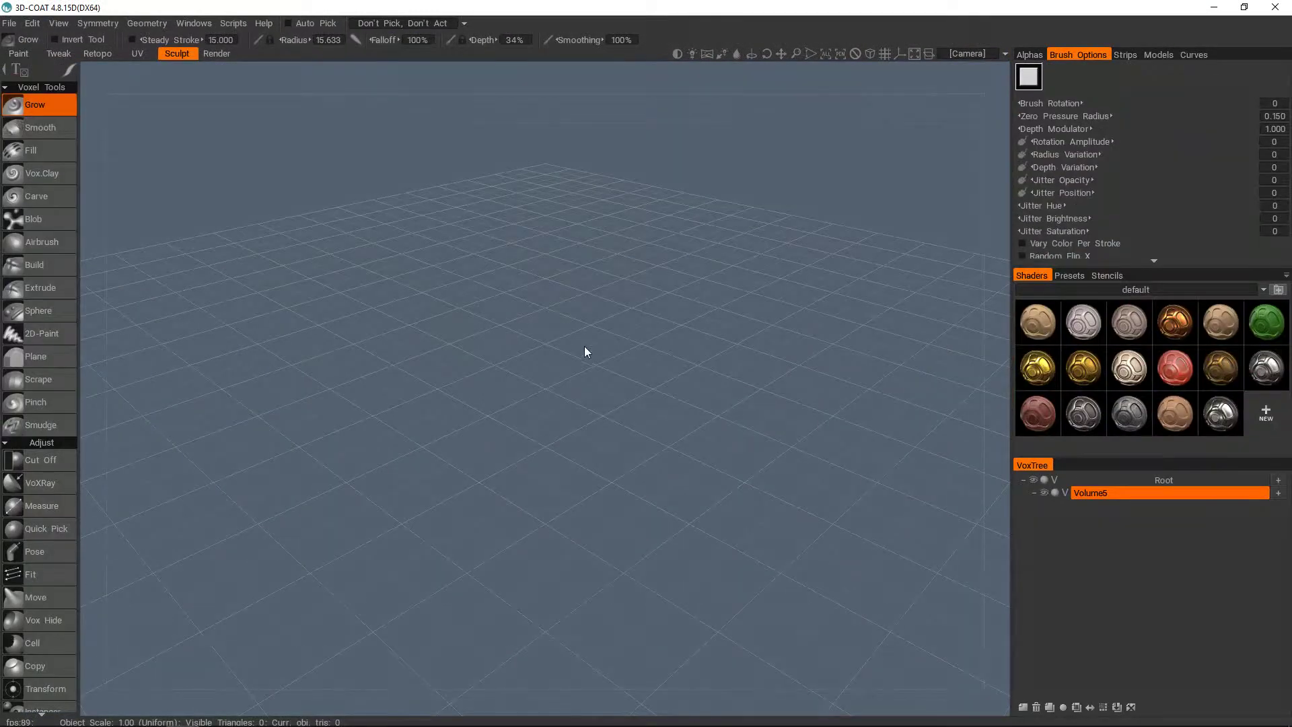
key("space")
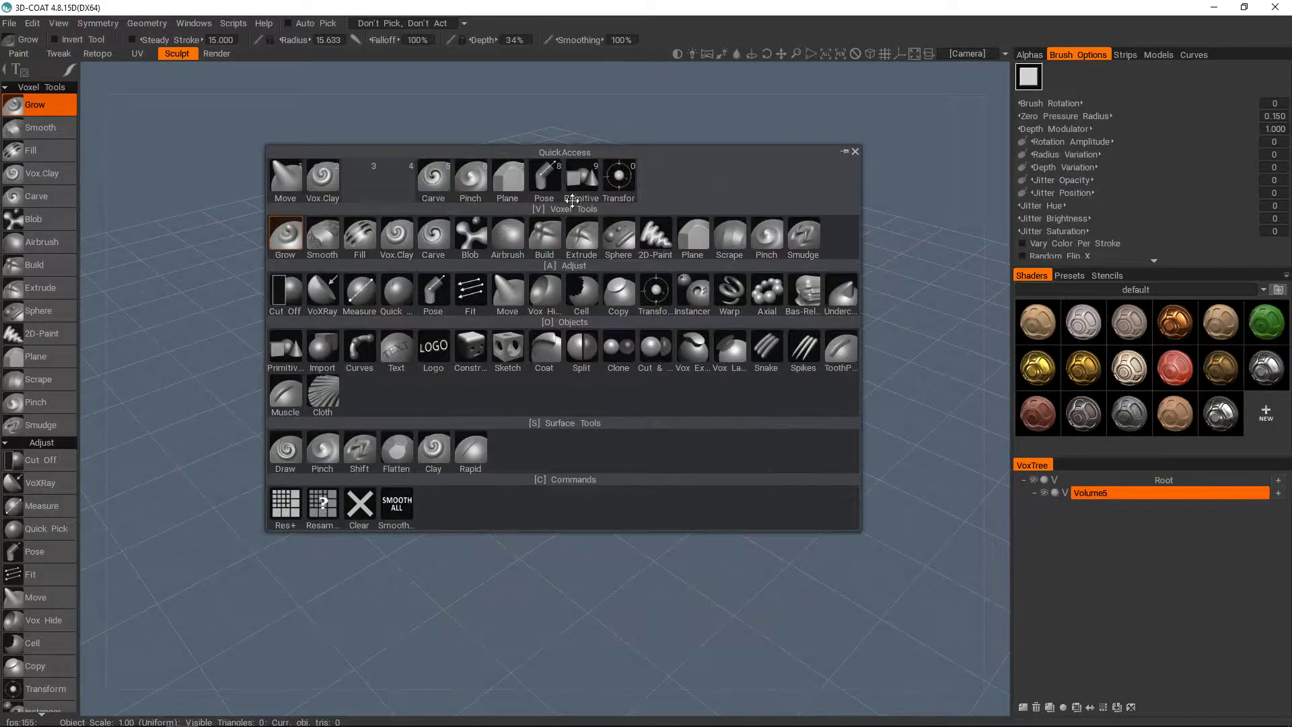
left_click(558, 195)
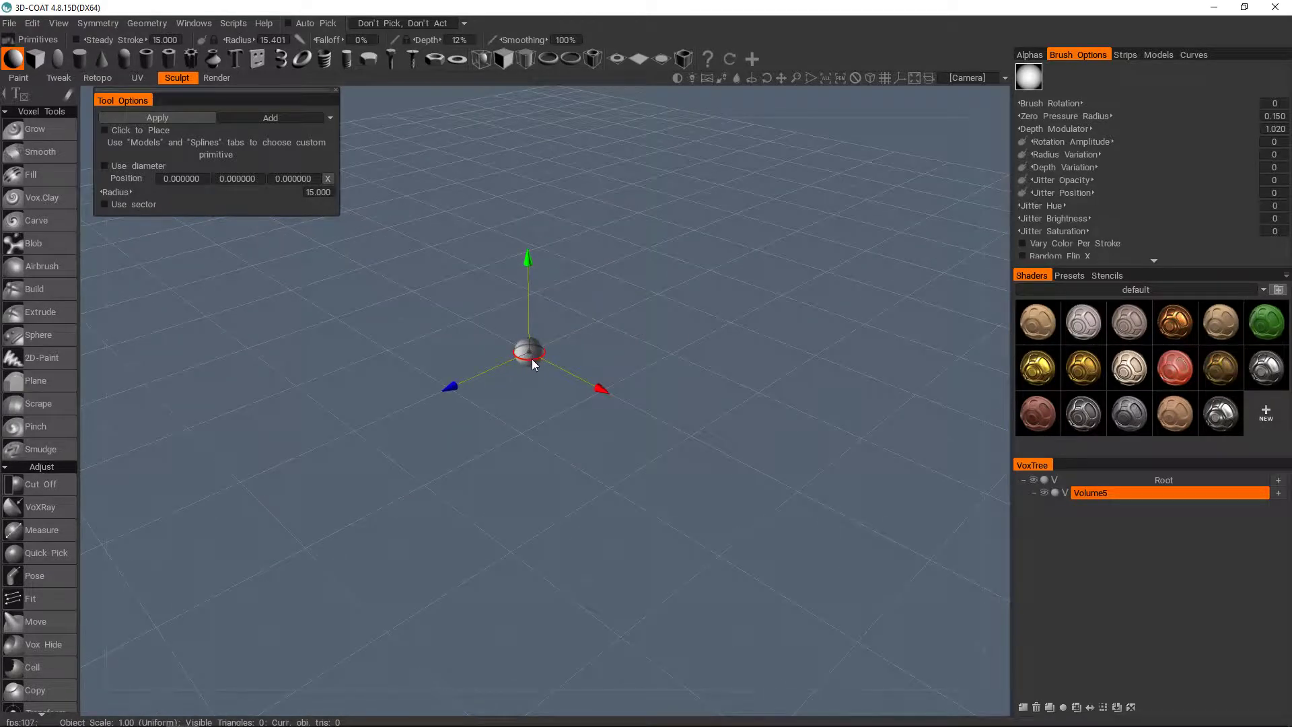
left_click_drag(532, 360, 555, 368)
left_click(161, 119)
middle_click_drag(572, 264, 581, 285)
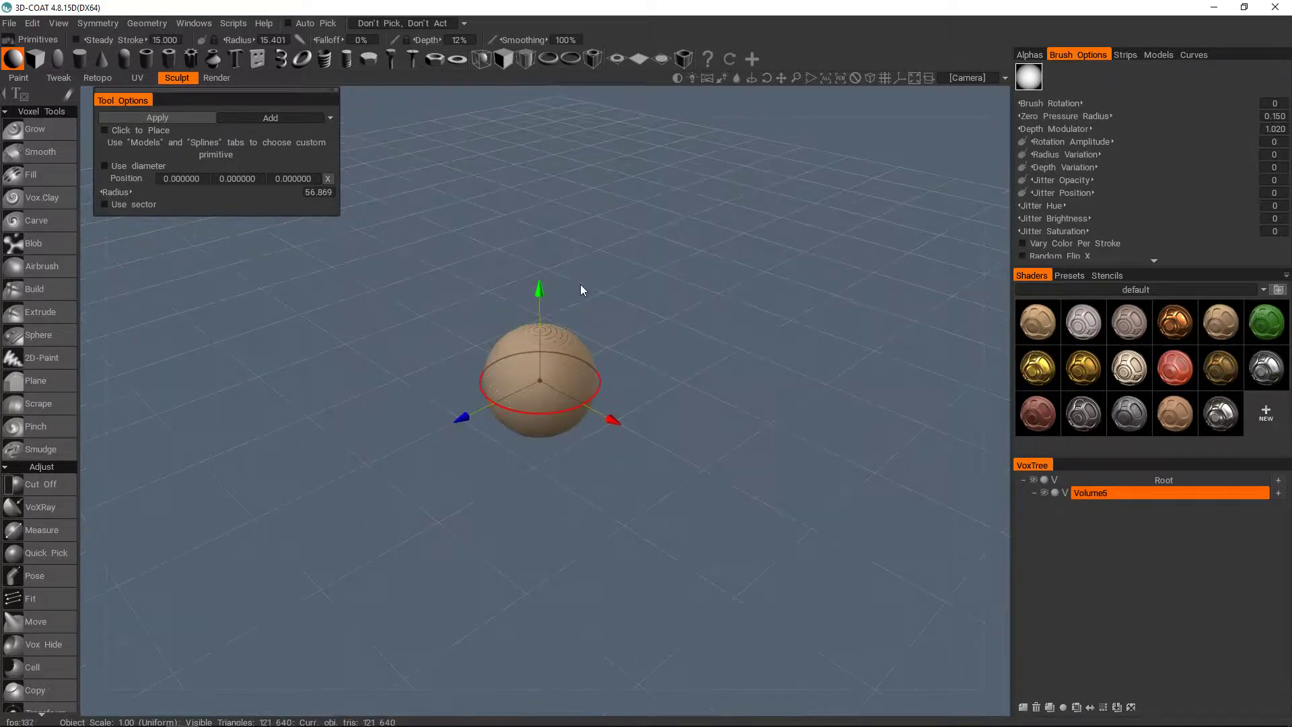
Select the Carve tool with a brush radius of about 22.6 and show the brush alphas.
key("space")
left_click(464, 161)
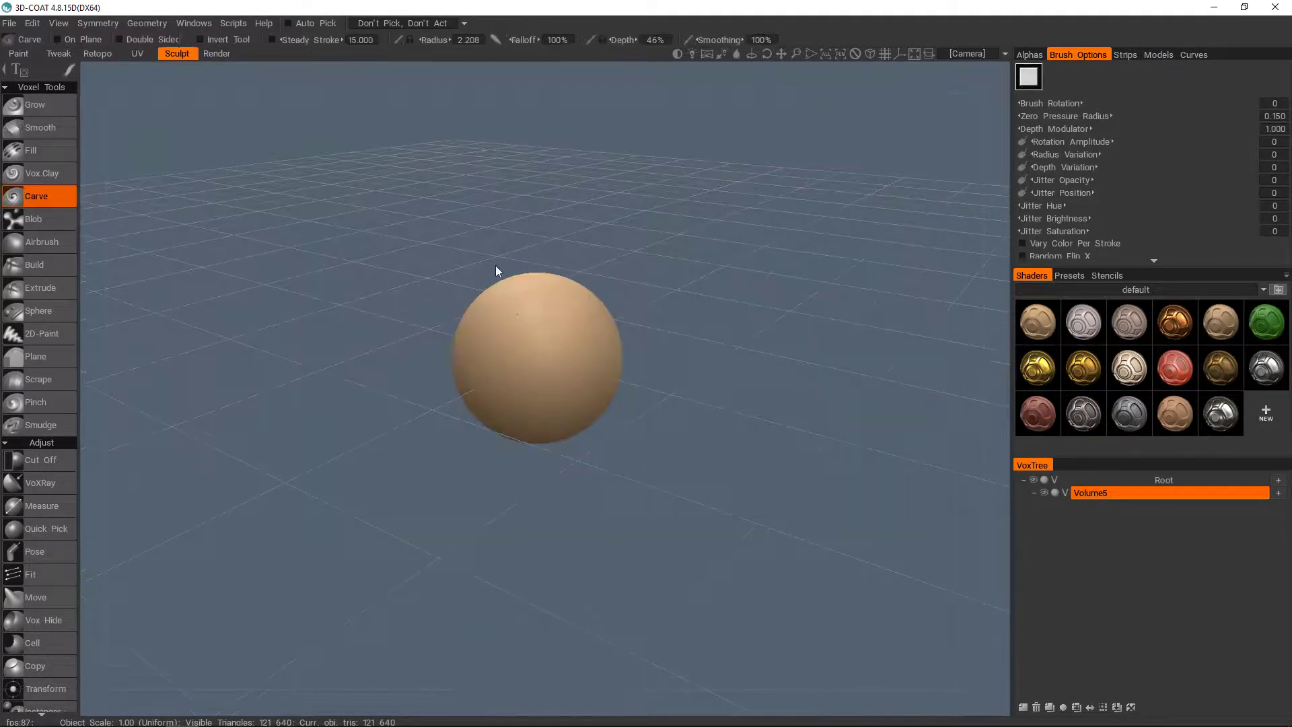
left_click(1029, 56)
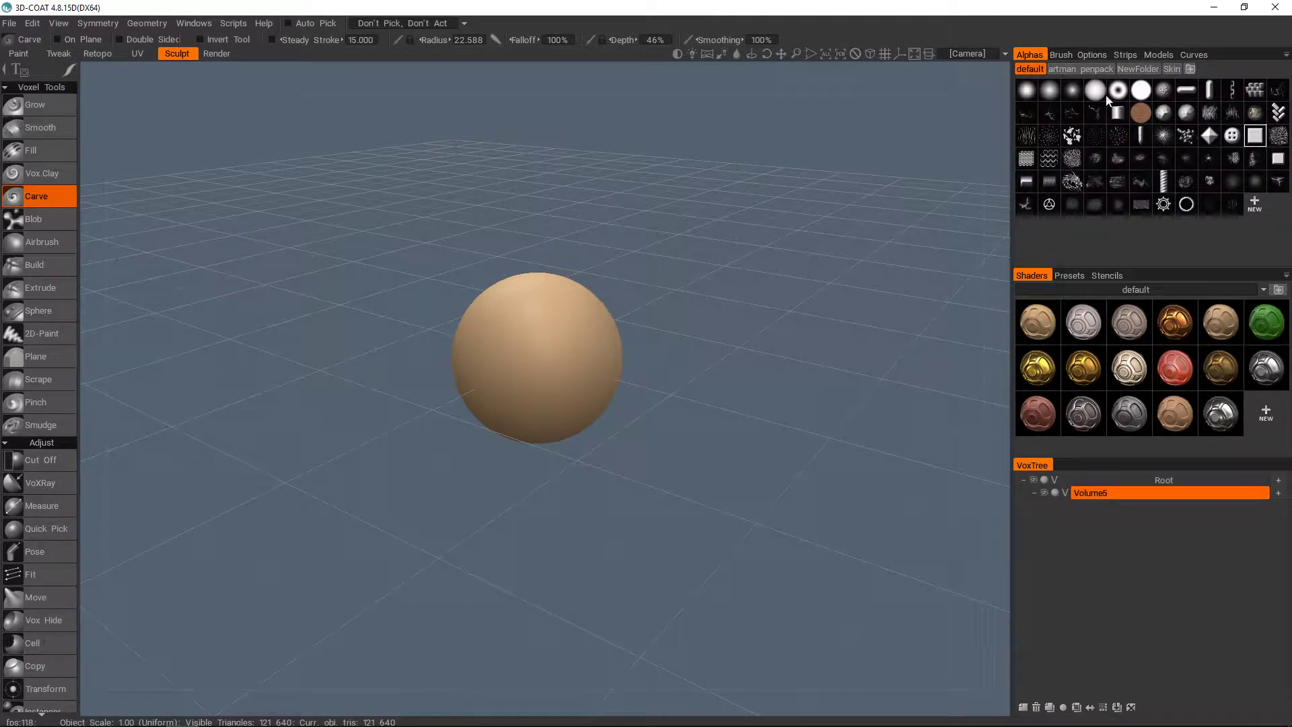
Try Carve strokes out of the sphere with the hard round and the bordered square alpha, undo them, and keep the square alpha.
left_click_drag(545, 338, 786, 234)
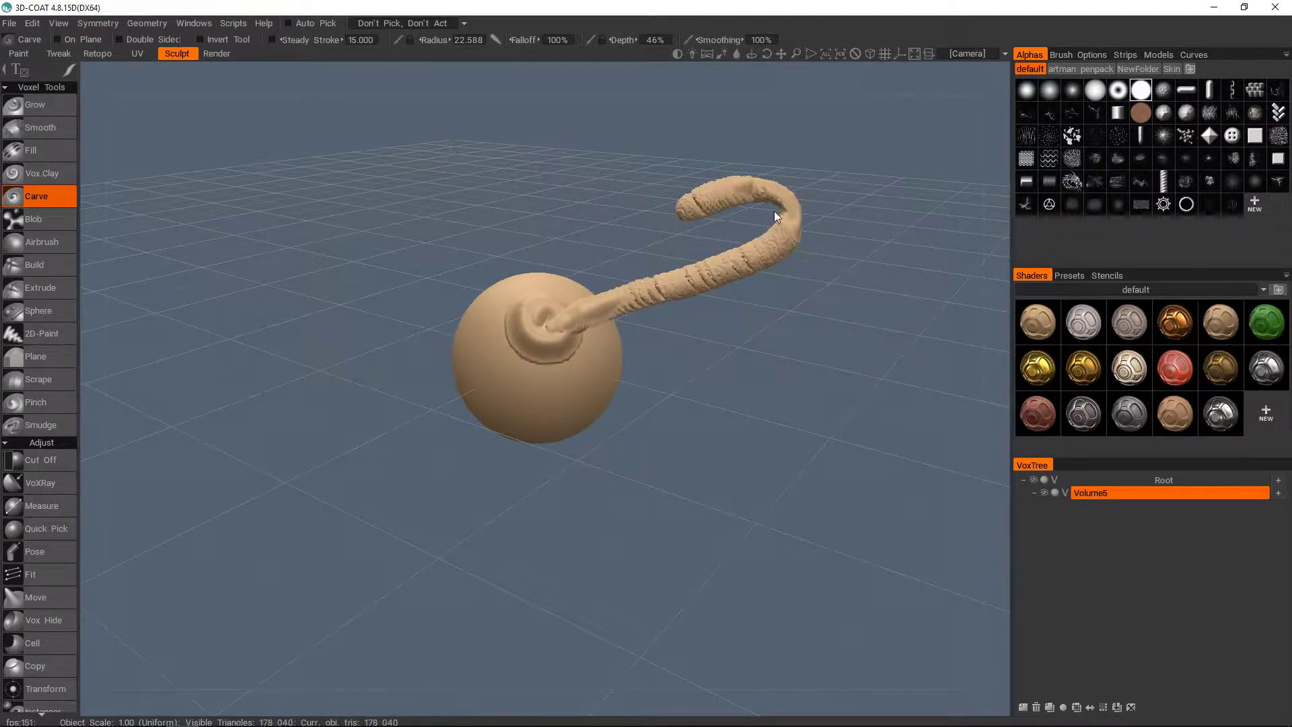
key("ctrl+z")
left_click(1255, 142)
left_click_drag(541, 334, 732, 255)
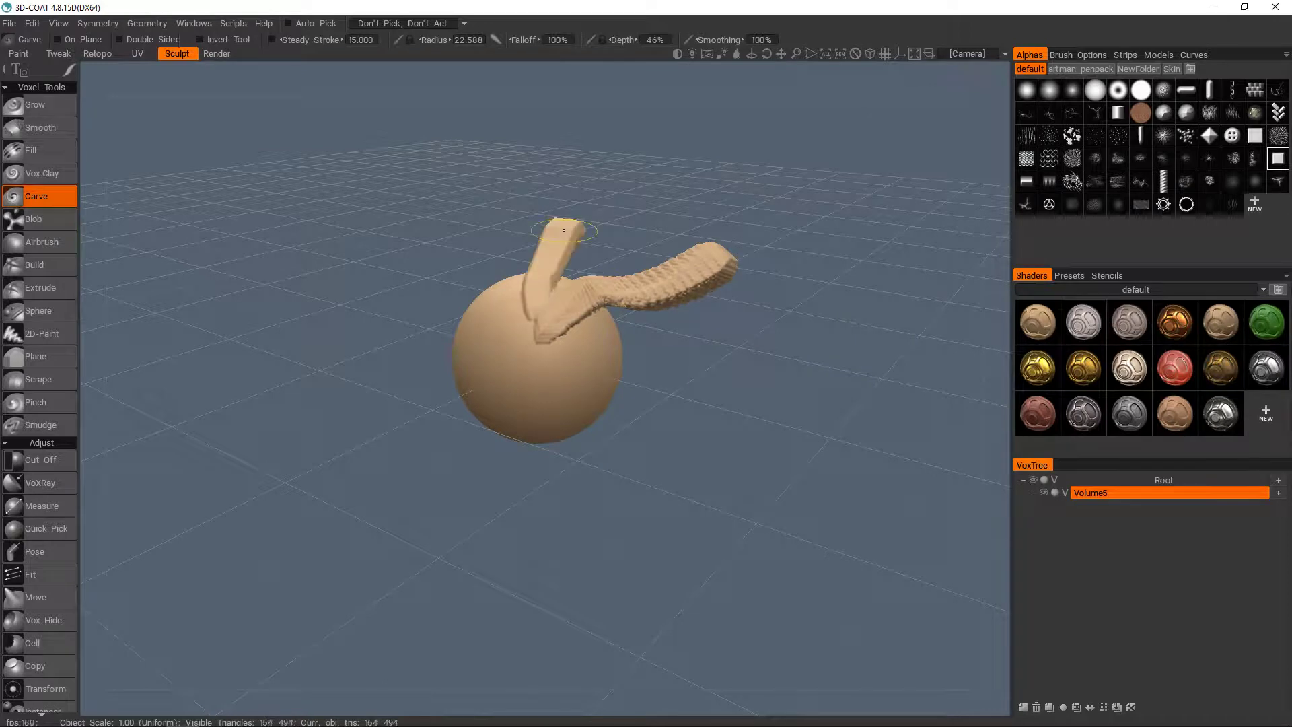
key("ctrl+z")
key("ctrl+z")
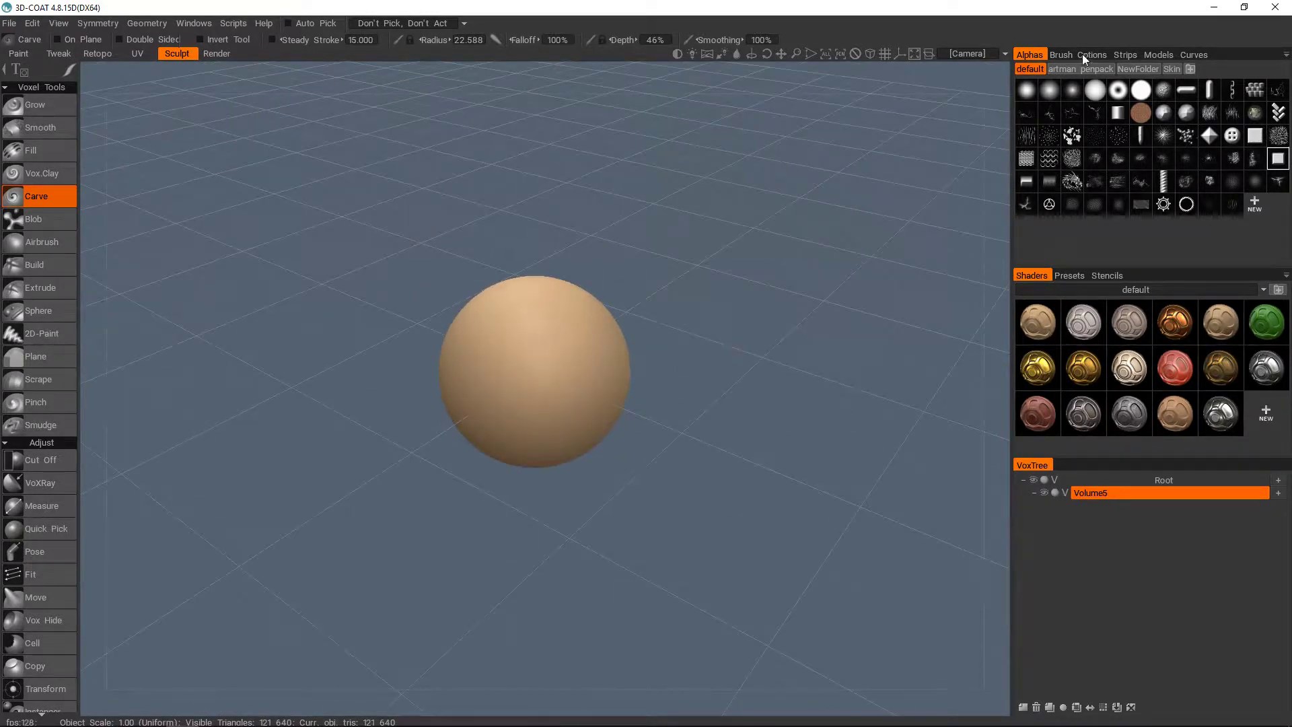
Try a Carve stroke with Use Spacing at 396%, undo it, and turn Use Spacing off again.
left_click(1085, 56)
scroll(1059, 179, "down", 2)
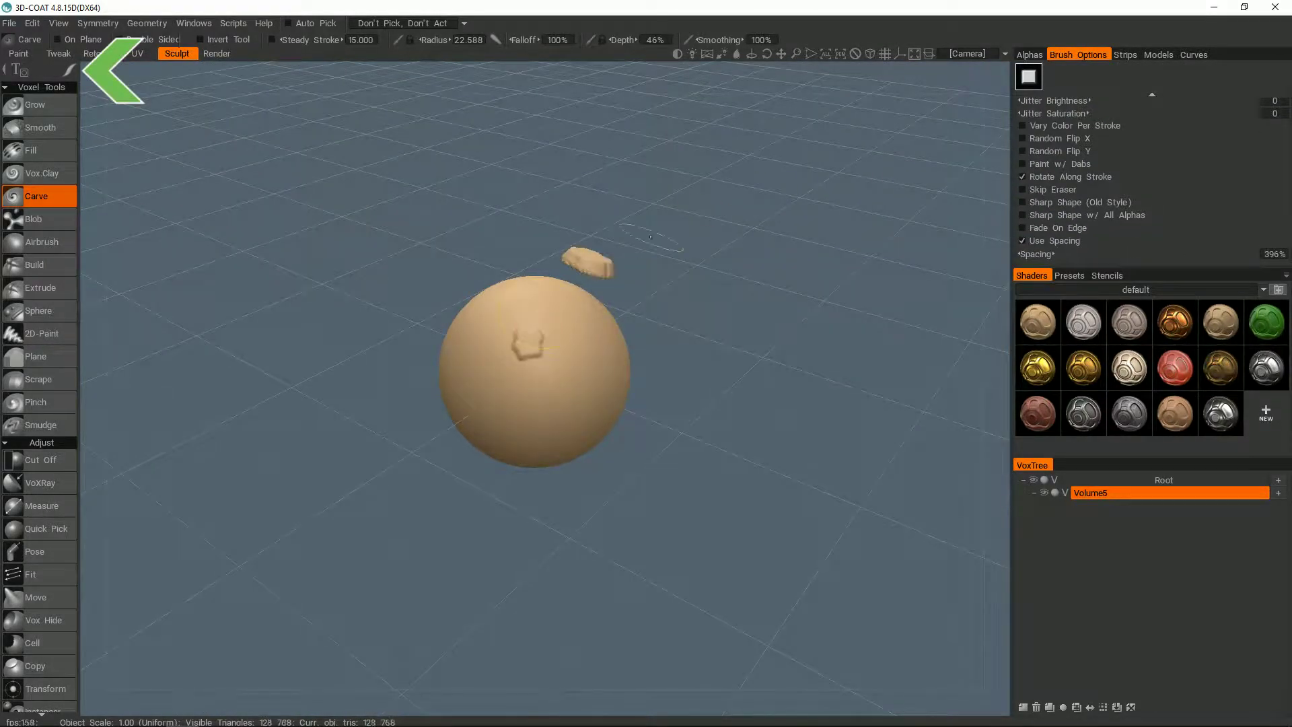
mouse_move(459, 182)
left_mouse_down()
mouse_move(733, 470)
mouse_move(784, 387)
left_mouse_up()
scroll(770, 326, "down", 2)
key("ctrl+z")
left_click(1023, 241)
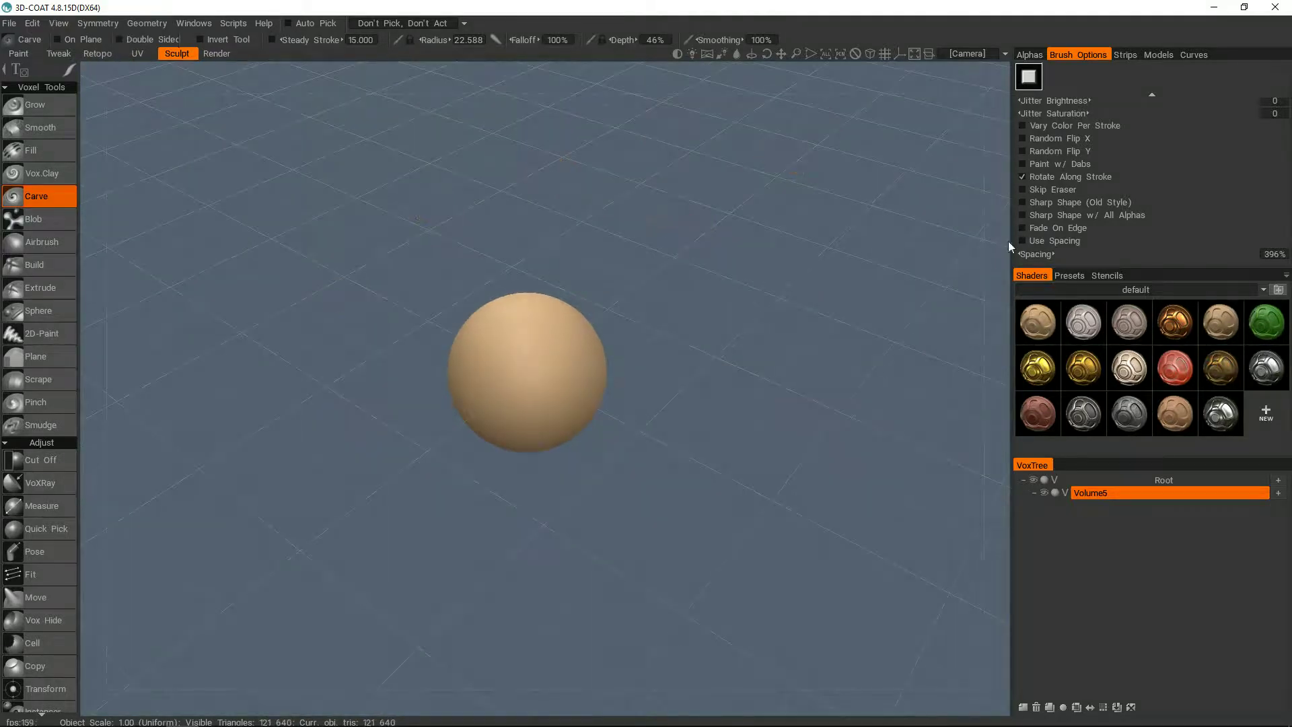
Try Carve strokes without spacing, undo them, and turn off Rotate Along Stroke in the brush options.
left_click_drag(536, 350, 590, 248)
left_click_drag(751, 249, 793, 220)
key("ctrl+z")
left_click(1029, 56)
left_click(1068, 55)
left_click(1023, 176)
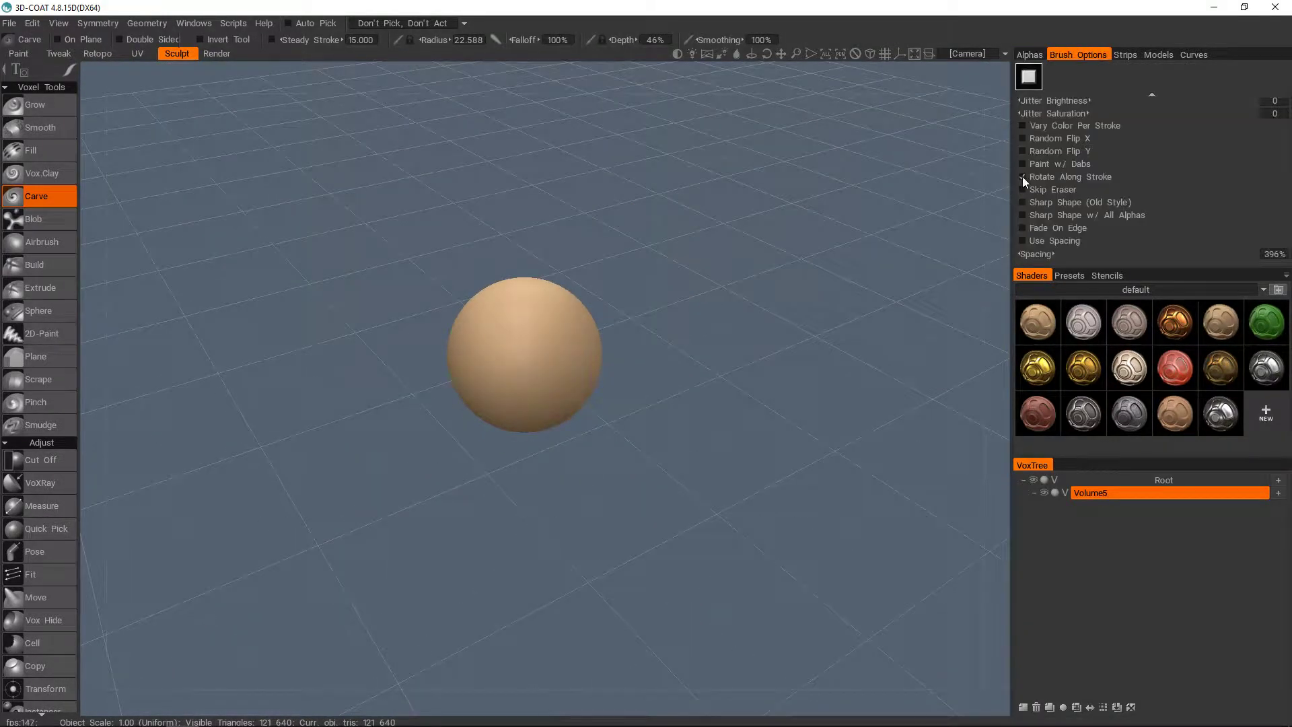
Rename the sphere's volume "Sphere" and add a second volume named "Anything".
left_click(1034, 56)
middle_click_drag(555, 310, 552, 345)
scroll(562, 362, "up", 1)
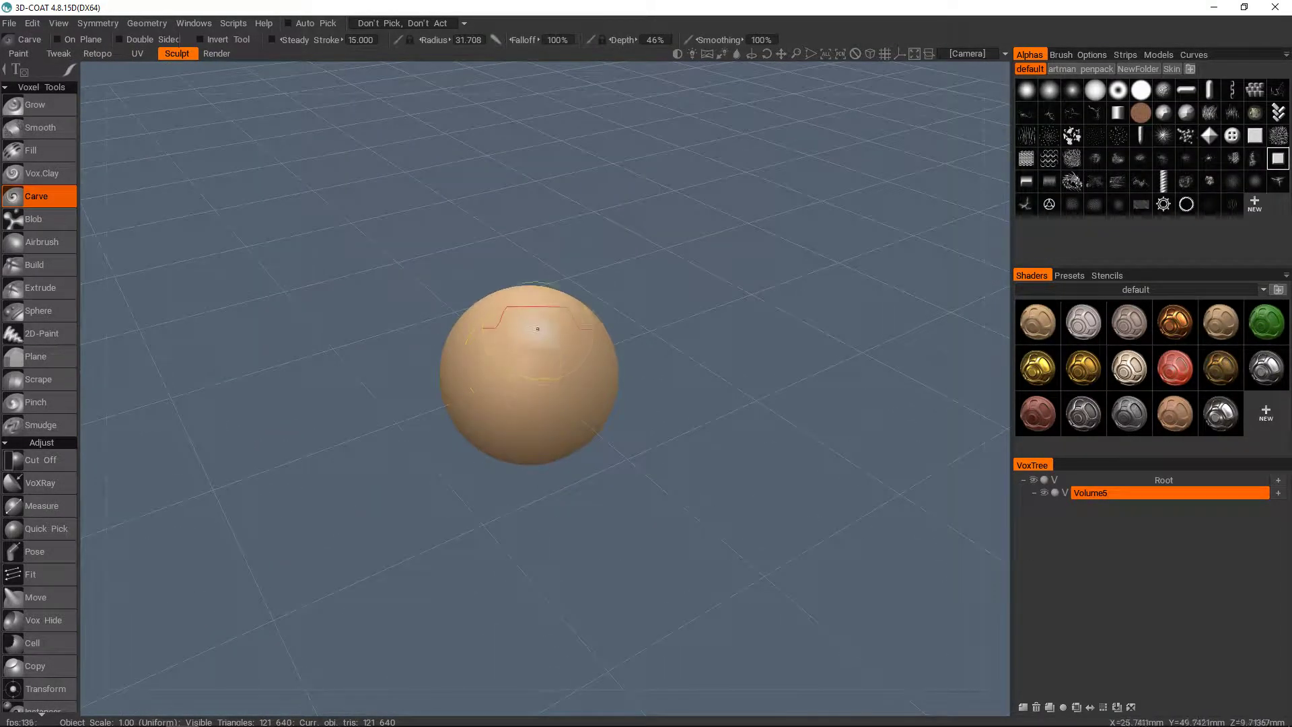
double_click(1115, 492)
type("Sphere")
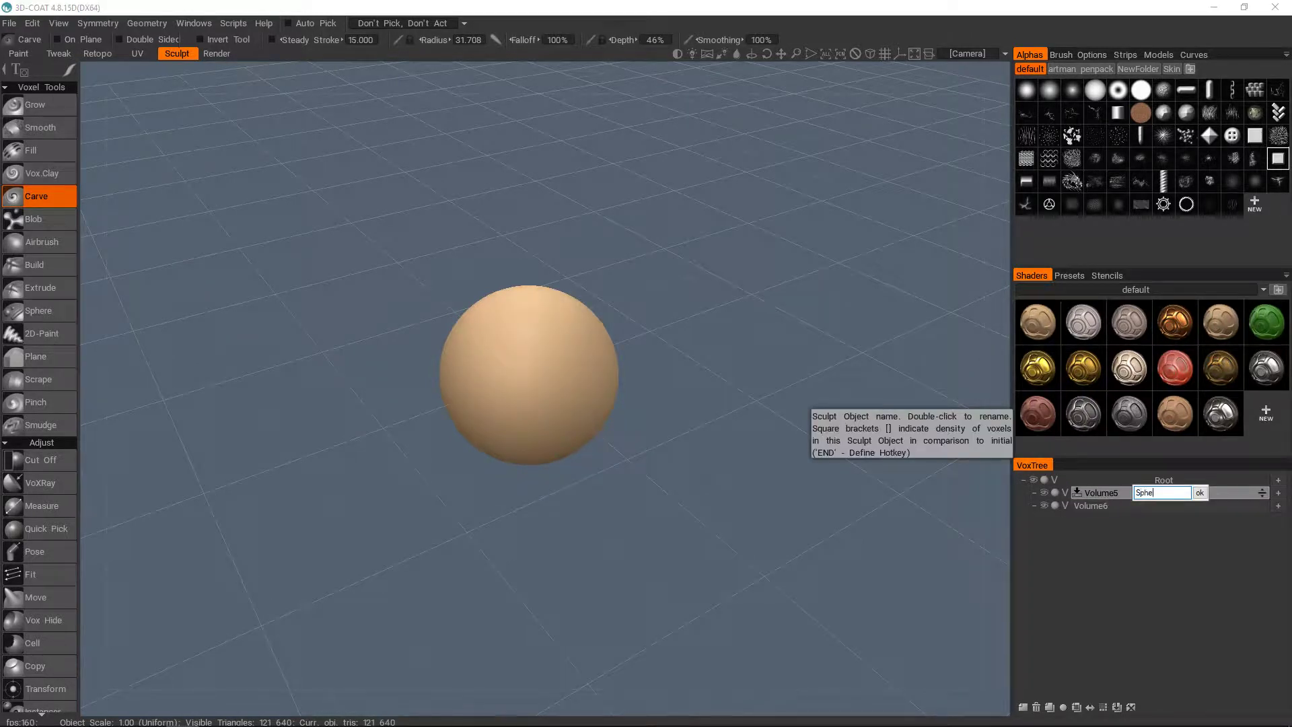
key("Return")
double_click(1108, 505)
type("Anything")
key("Return")
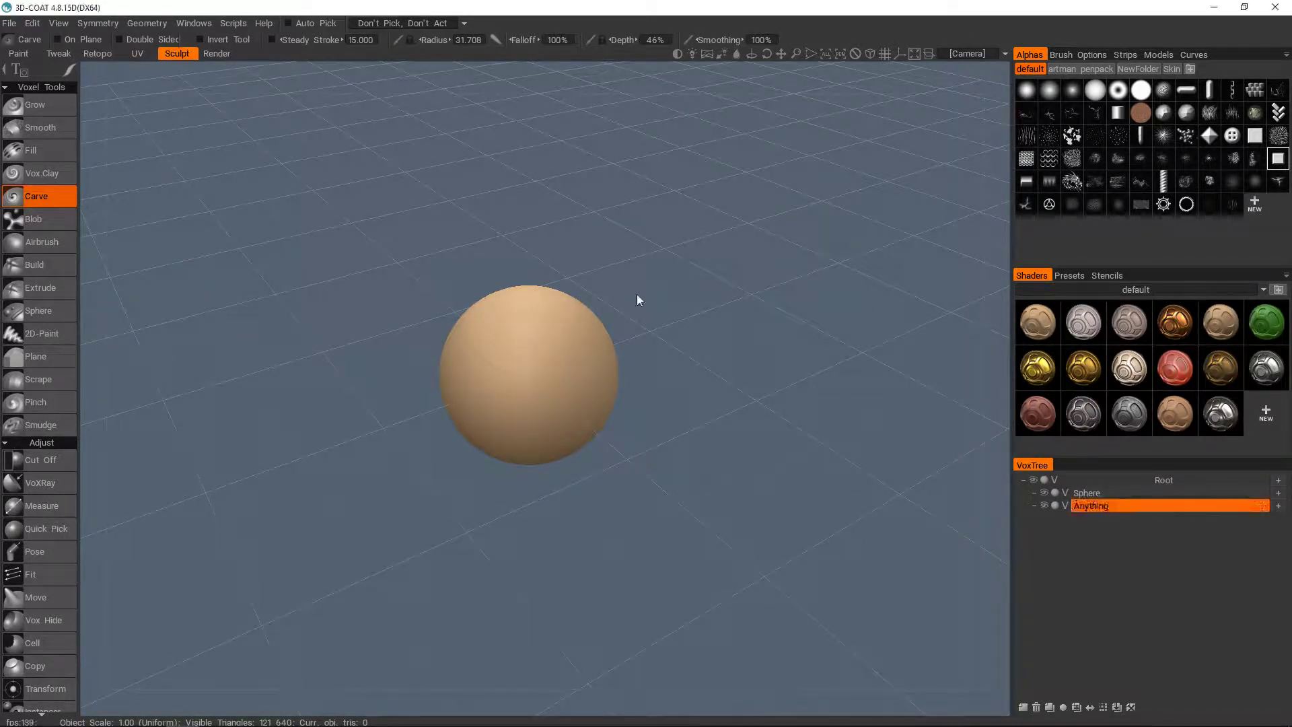
Try Carve strokes around the sphere on the Anything volume, toggle the Sphere volume's visibility, and undo the strokes.
middle_click_drag(640, 300, 687, 257)
mouse_move(568, 303)
left_mouse_down()
mouse_move(538, 262)
mouse_move(632, 161)
left_mouse_up()
left_click_drag(702, 337, 713, 290)
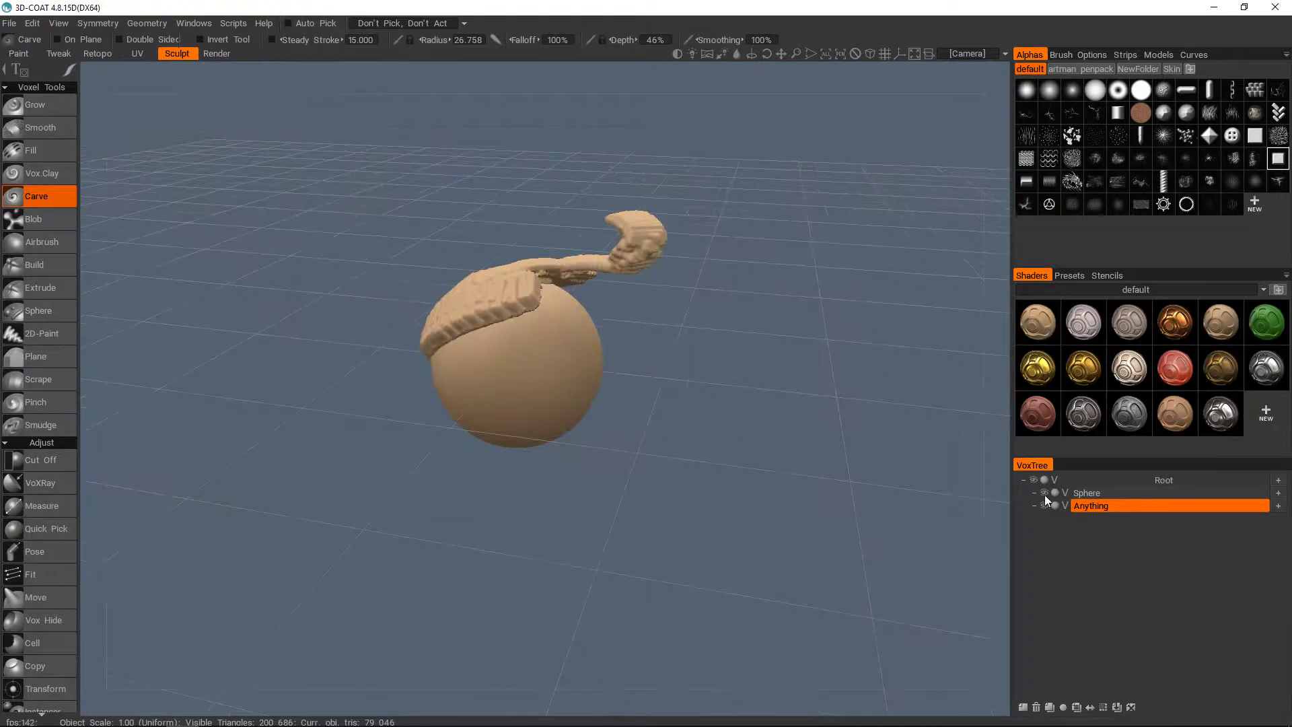
left_click(1045, 494)
mouse_move(754, 350)
left_mouse_down()
mouse_move(740, 289)
mouse_move(753, 377)
left_mouse_up()
left_click(1044, 493)
key("space")
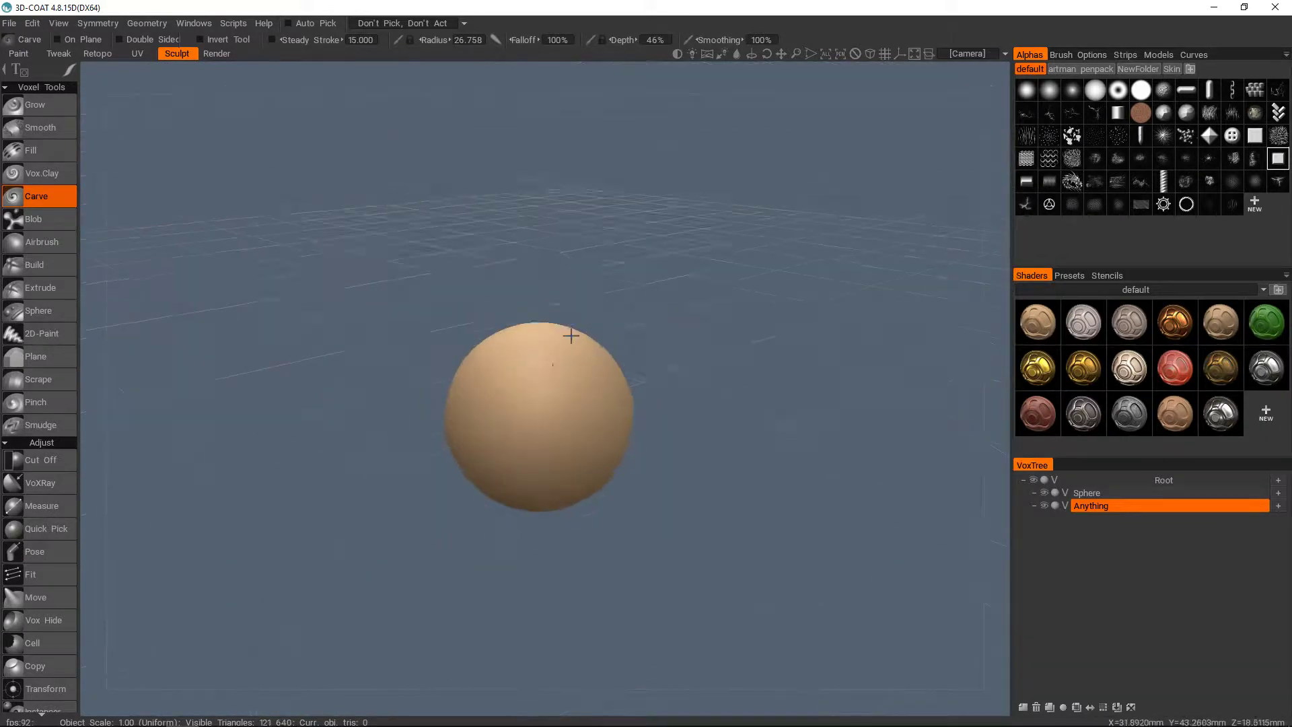
key("ctrl+z")
Enable X-axis mirror symmetry and carve a collar around the sphere with a brush radius of about 27.1, undoing a stray stroke.
key("s")
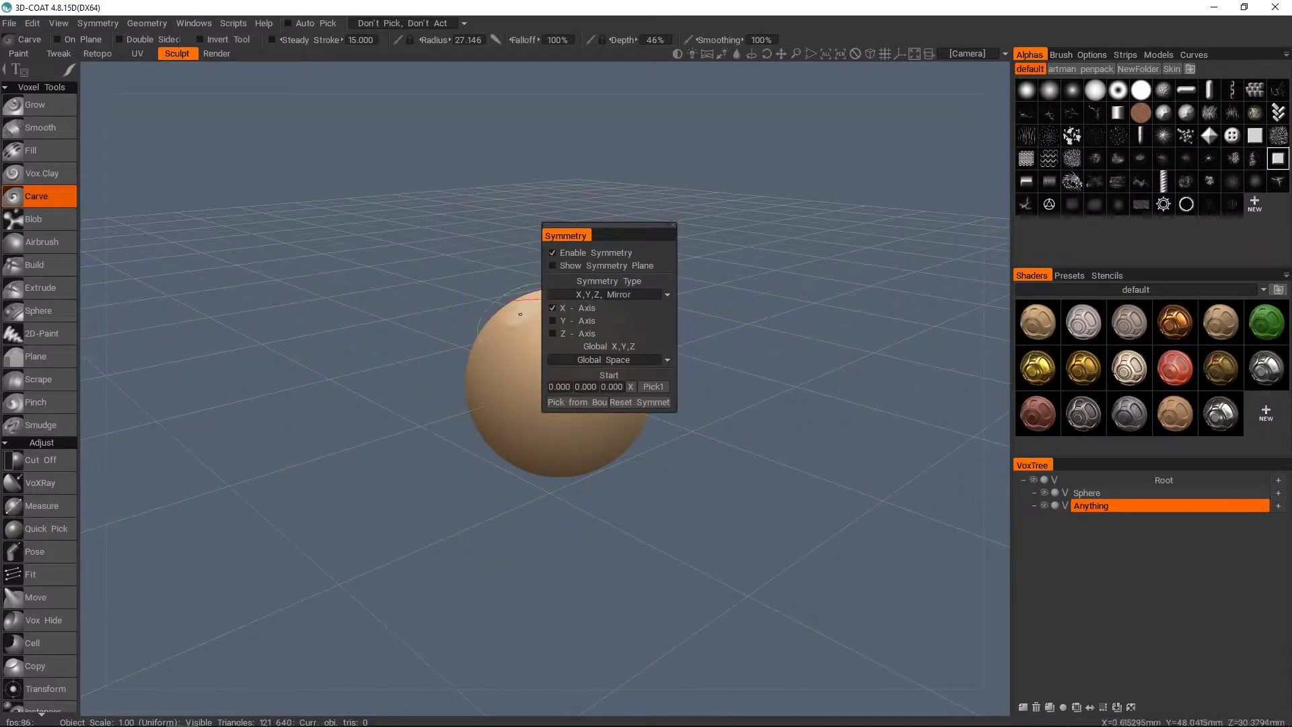
left_click_drag(673, 303, 700, 306)
mouse_move(508, 319)
left_mouse_down()
mouse_move(562, 349)
mouse_move(572, 417)
left_mouse_up()
mouse_move(659, 444)
left_mouse_down()
mouse_move(646, 377)
mouse_move(599, 478)
left_mouse_up()
key("ctrl+z")
left_click_drag(649, 444, 636, 377)
left_click_drag(571, 381, 552, 400)
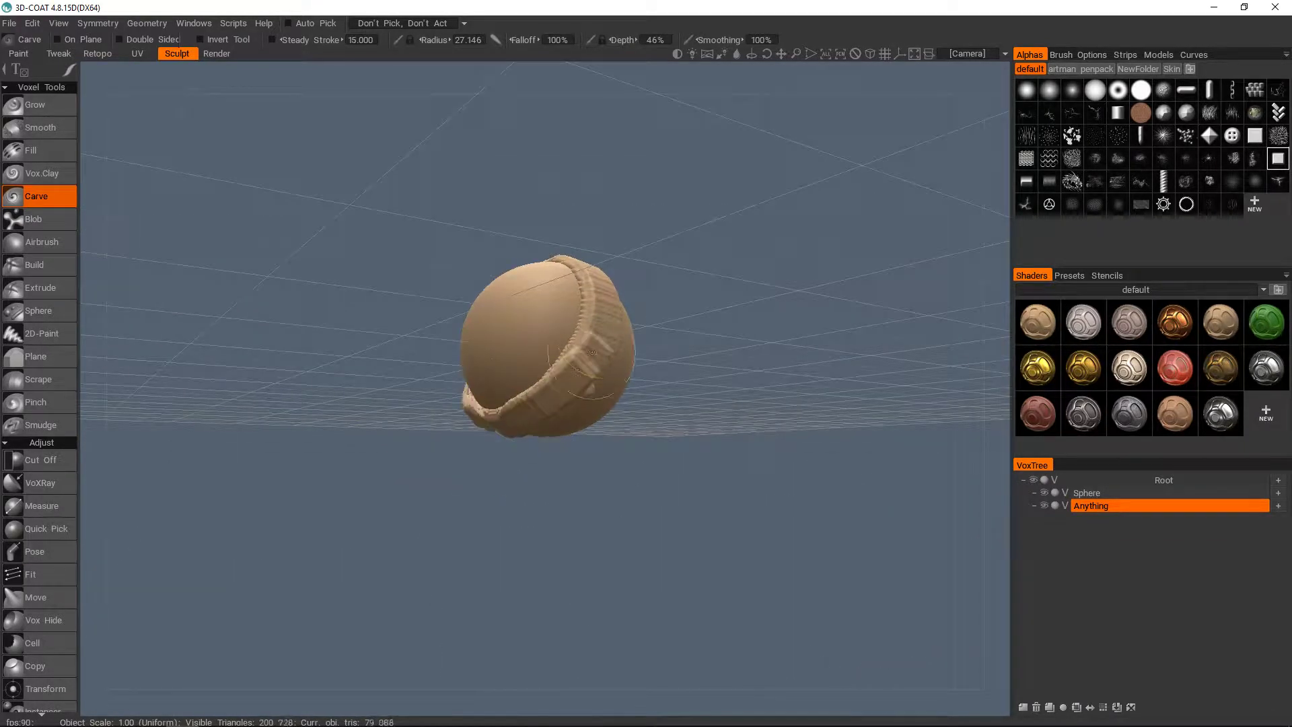
Thicken the collar with Carve strokes and add an arched band across the lower front of the sphere.
left_click_drag(656, 363, 626, 444)
left_click_drag(592, 290, 604, 320)
mouse_move(650, 364)
left_mouse_down()
mouse_move(571, 329)
mouse_move(567, 289)
left_mouse_up()
left_click_drag(576, 370, 543, 344)
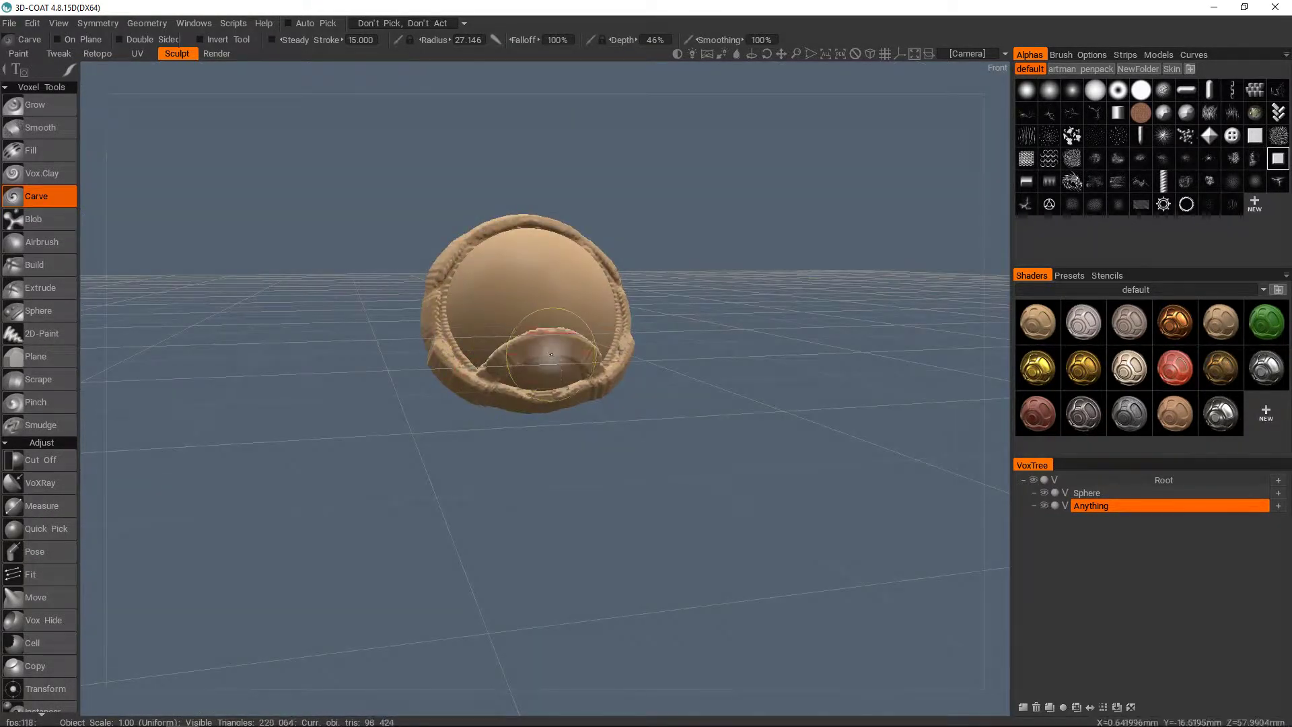
mouse_move(646, 370)
left_mouse_down()
mouse_move(622, 431)
mouse_move(572, 371)
left_mouse_up()
Extend a long framework of beams behind the sphere with Carve strokes at a radius of about 44.8.
middle_click_drag(636, 360, 532, 325)
mouse_move(471, 257)
left_mouse_down()
mouse_move(533, 245)
mouse_move(777, 288)
left_mouse_up()
middle_click_drag(498, 377, 498, 324)
mouse_move(438, 352)
left_mouse_down()
mouse_move(675, 362)
mouse_move(808, 229)
left_mouse_up()
mouse_move(639, 323)
left_mouse_down()
mouse_move(543, 382)
mouse_move(670, 349)
left_mouse_up()
left_click_drag(431, 471, 510, 428)
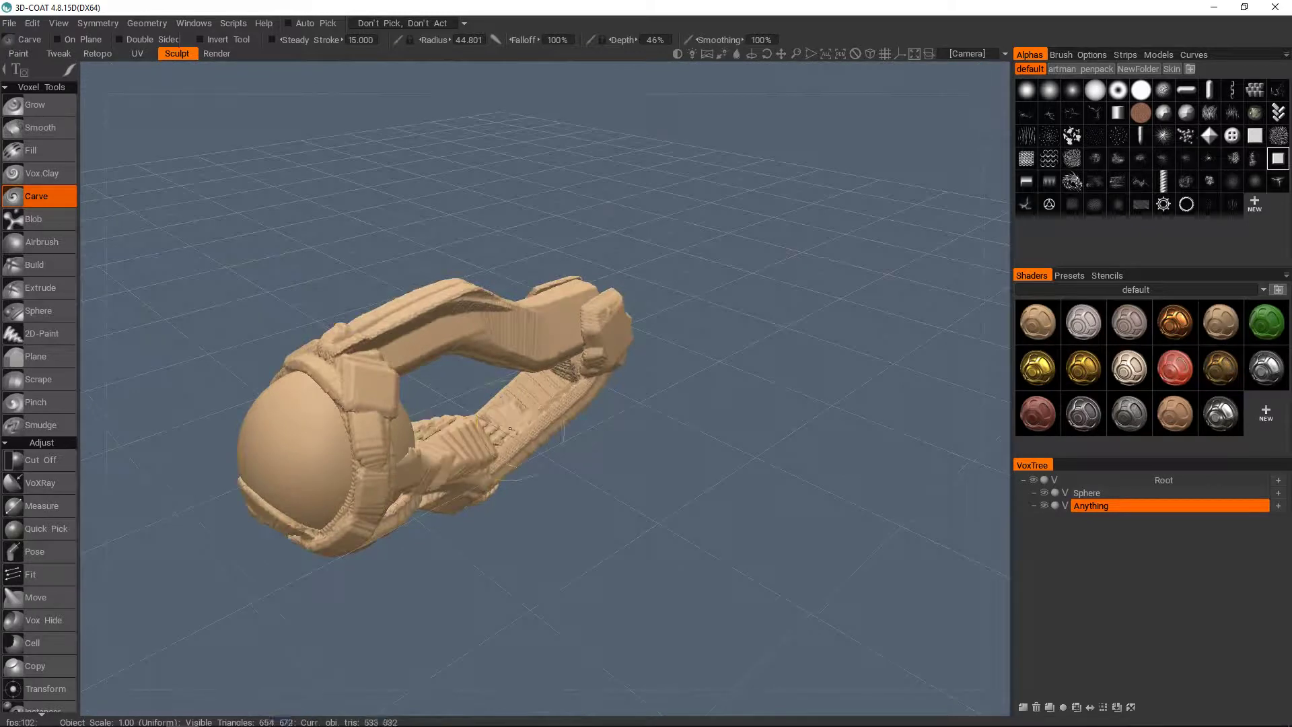
Fill in the sides of the body behind the sphere with Carve strokes at 57% depth.
mouse_move(425, 445)
left_mouse_down()
mouse_move(553, 369)
mouse_move(546, 345)
left_mouse_up()
mouse_move(663, 397)
left_mouse_down()
mouse_move(643, 440)
mouse_move(578, 451)
left_mouse_up()
left_click_drag(475, 377, 534, 367)
left_click_drag(652, 438, 713, 387)
left_click_drag(407, 434, 573, 378)
left_click_drag(680, 363, 689, 444)
left_click_drag(524, 302, 576, 268)
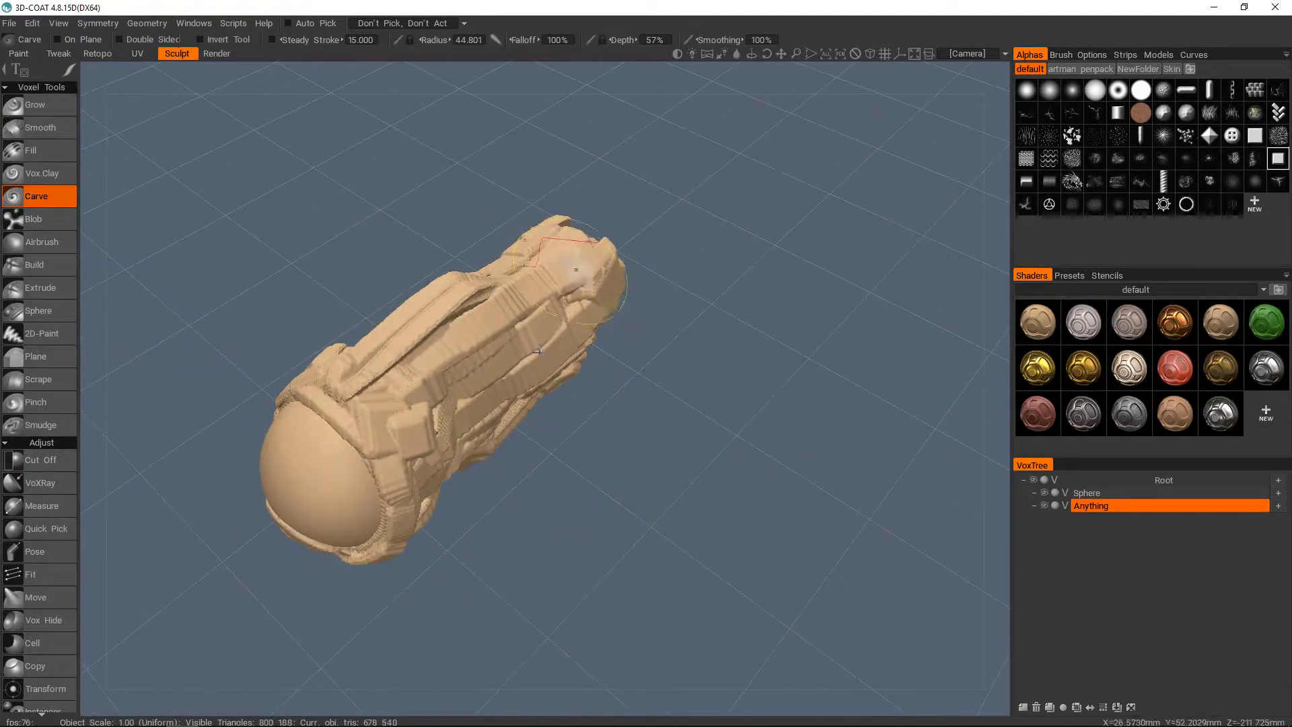
Build up the rear end of the body with Carve strokes at a radius of about 36.3.
mouse_move(713, 377)
left_mouse_down()
mouse_move(656, 290)
mouse_move(596, 330)
left_mouse_up()
left_click_drag(673, 370, 592, 356)
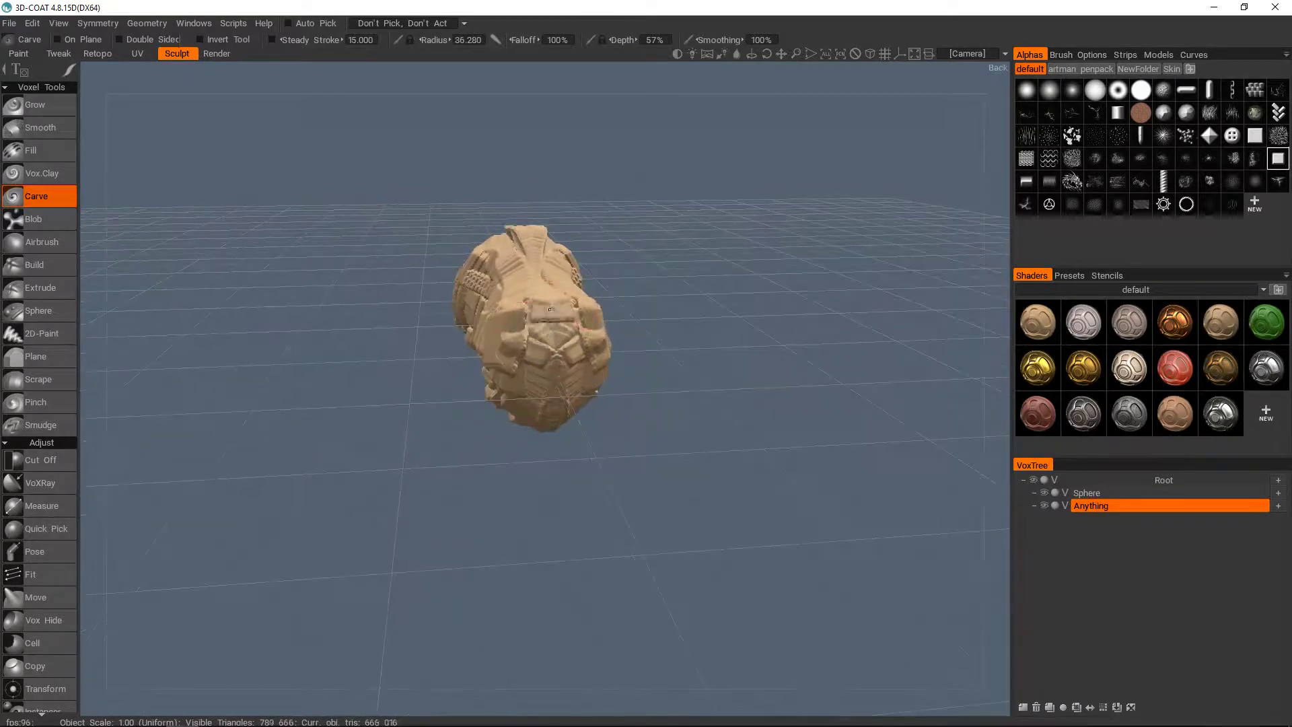
mouse_move(555, 312)
left_mouse_down()
mouse_move(517, 371)
mouse_move(555, 393)
mouse_move(509, 327)
mouse_move(693, 350)
left_mouse_up()
left_click_drag(646, 312, 671, 353)
mouse_move(518, 269)
left_mouse_down()
mouse_move(528, 306)
mouse_move(595, 333)
mouse_move(672, 299)
mouse_move(629, 353)
mouse_move(538, 297)
mouse_move(543, 373)
mouse_move(518, 372)
left_mouse_up()
Carve a pair of small horn-like details on top of the collar with a radius of about 13.3.
mouse_move(437, 376)
left_mouse_down("alt")
mouse_move(534, 321)
mouse_move(538, 289)
left_mouse_up("alt")
mouse_move(484, 357)
left_mouse_down()
mouse_move(505, 394)
mouse_move(491, 372)
left_mouse_up()
left_click_drag(494, 390, 528, 538, "alt")
left_click_drag(495, 362, 509, 345)
left_click_drag(509, 357, 522, 216, "alt")
mouse_move(498, 374)
left_mouse_down()
mouse_move(512, 373)
mouse_move(466, 371)
left_mouse_up()
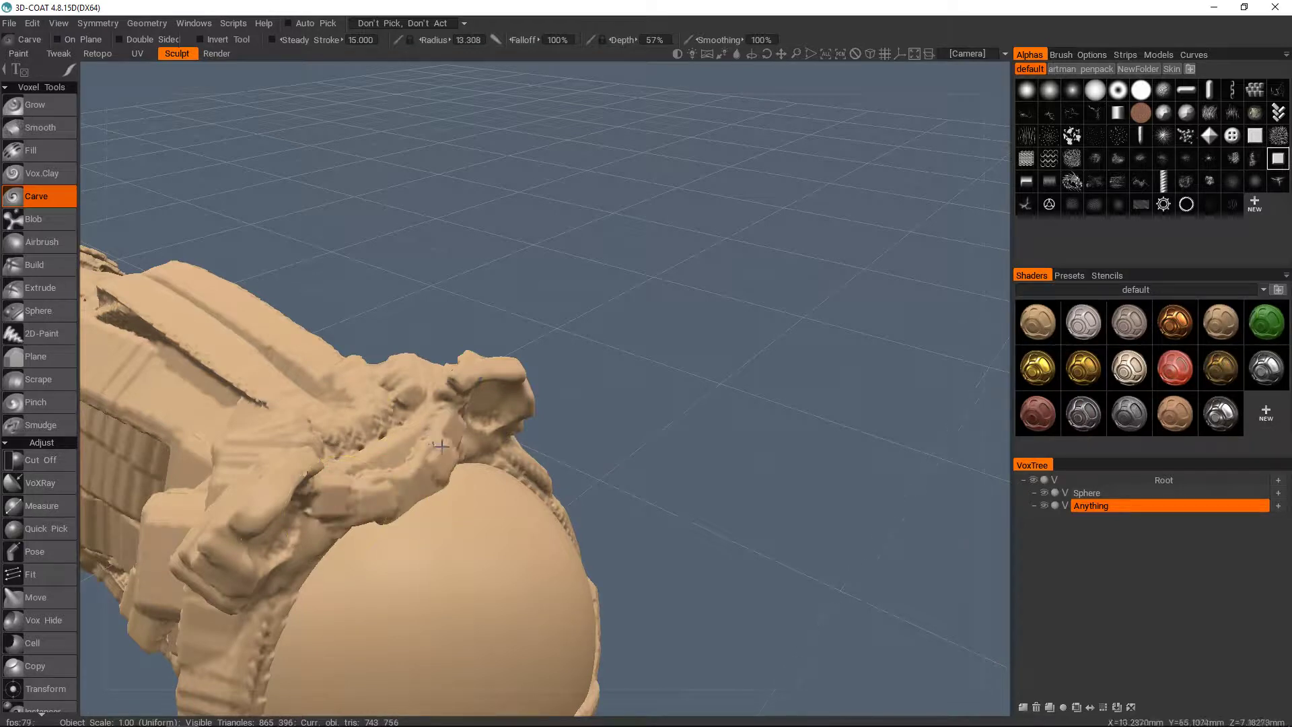
Build up a bulky pod beneath the front of the body with Carve, reducing the depth from 90% to 47%.
left_click_drag(440, 446, 456, 419, "alt")
mouse_move(456, 361)
left_mouse_down("alt")
mouse_move(606, 352)
mouse_move(476, 375)
mouse_move(563, 458)
mouse_move(557, 395)
mouse_move(515, 371)
mouse_move(545, 346)
left_mouse_up("alt")
mouse_move(622, 328)
left_mouse_down("alt")
mouse_move(690, 434)
mouse_move(563, 341)
mouse_move(463, 324)
left_mouse_up("alt")
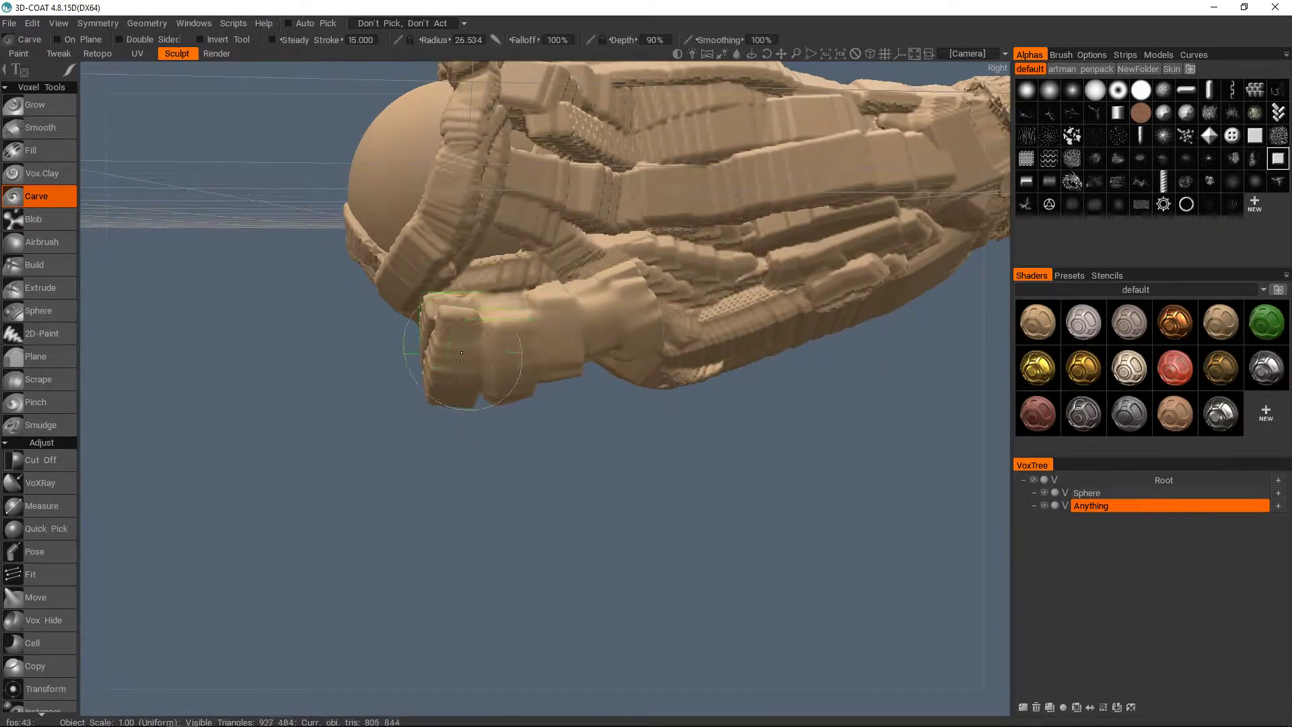
left_click_drag(616, 335, 572, 282, "alt")
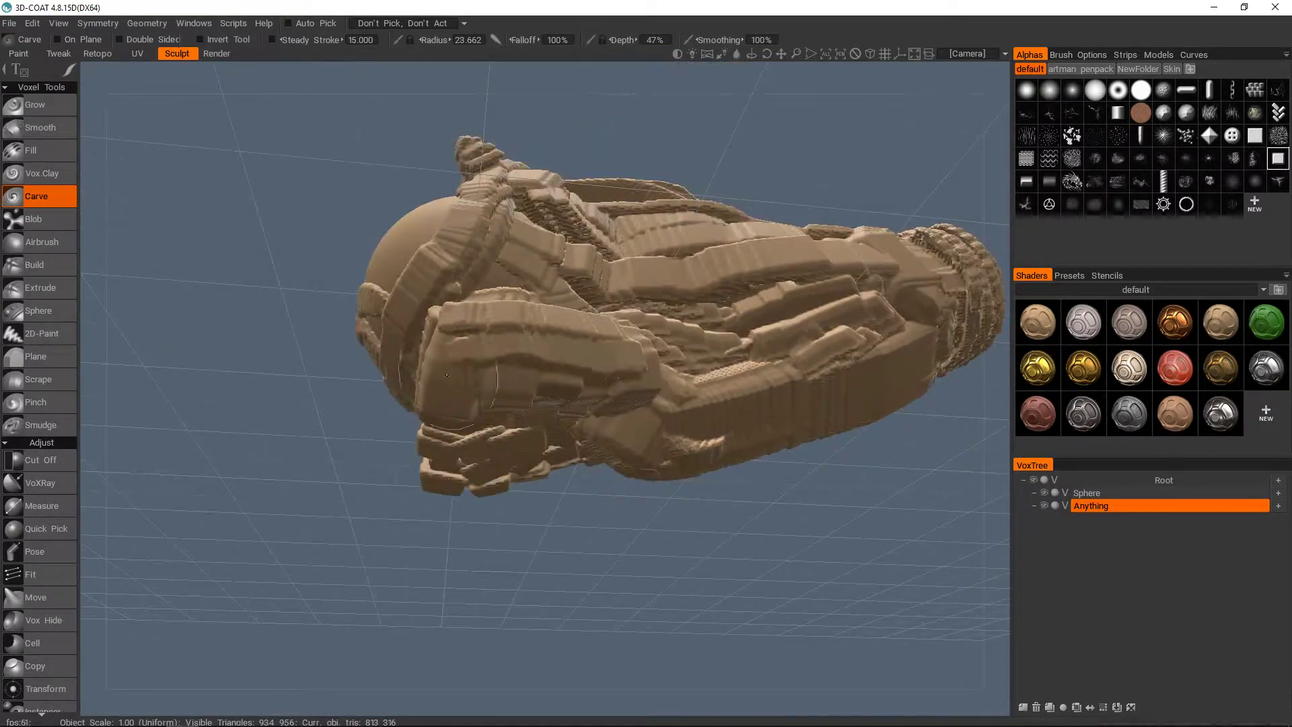
left_click_drag(612, 373, 481, 394)
Carve recessed details into the front faces of the lower pods with a radius of about 5.5.
mouse_move(481, 394)
left_mouse_down("alt")
mouse_move(464, 349)
mouse_move(572, 454)
mouse_move(553, 365)
left_mouse_up("alt")
scroll(553, 365, "up", 3)
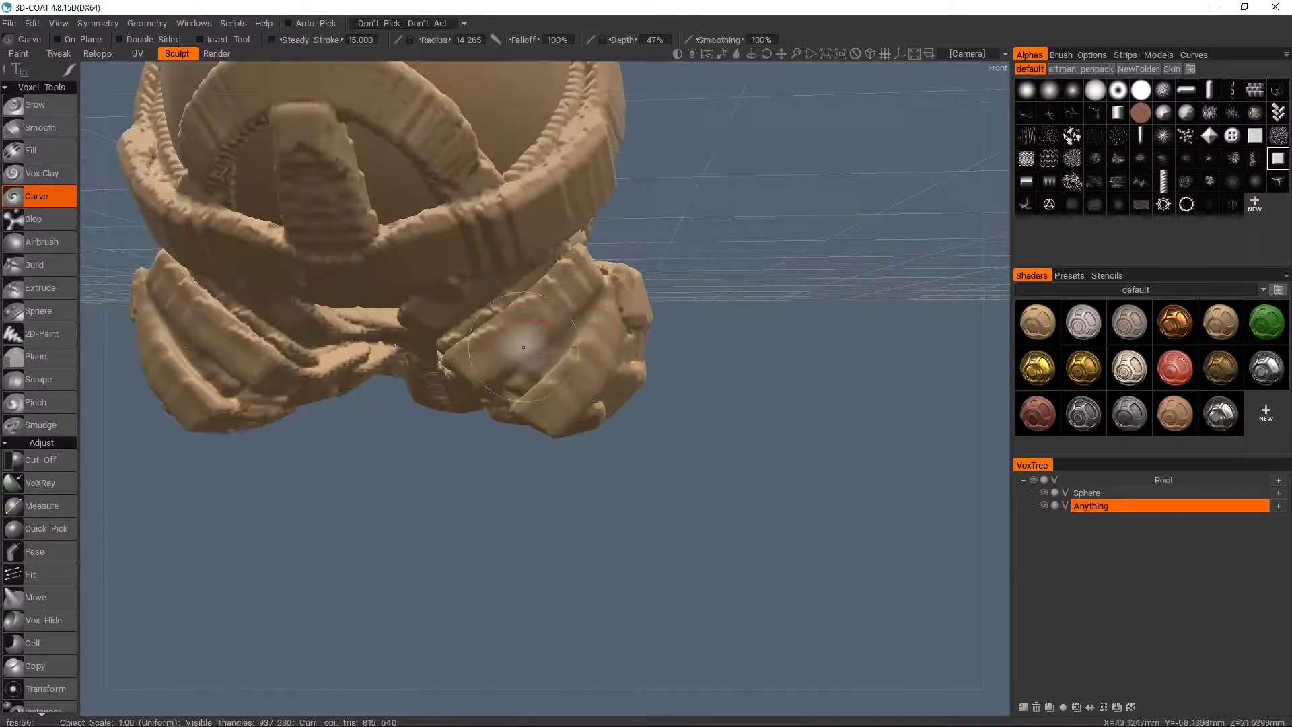
left_click_drag(587, 375, 528, 386)
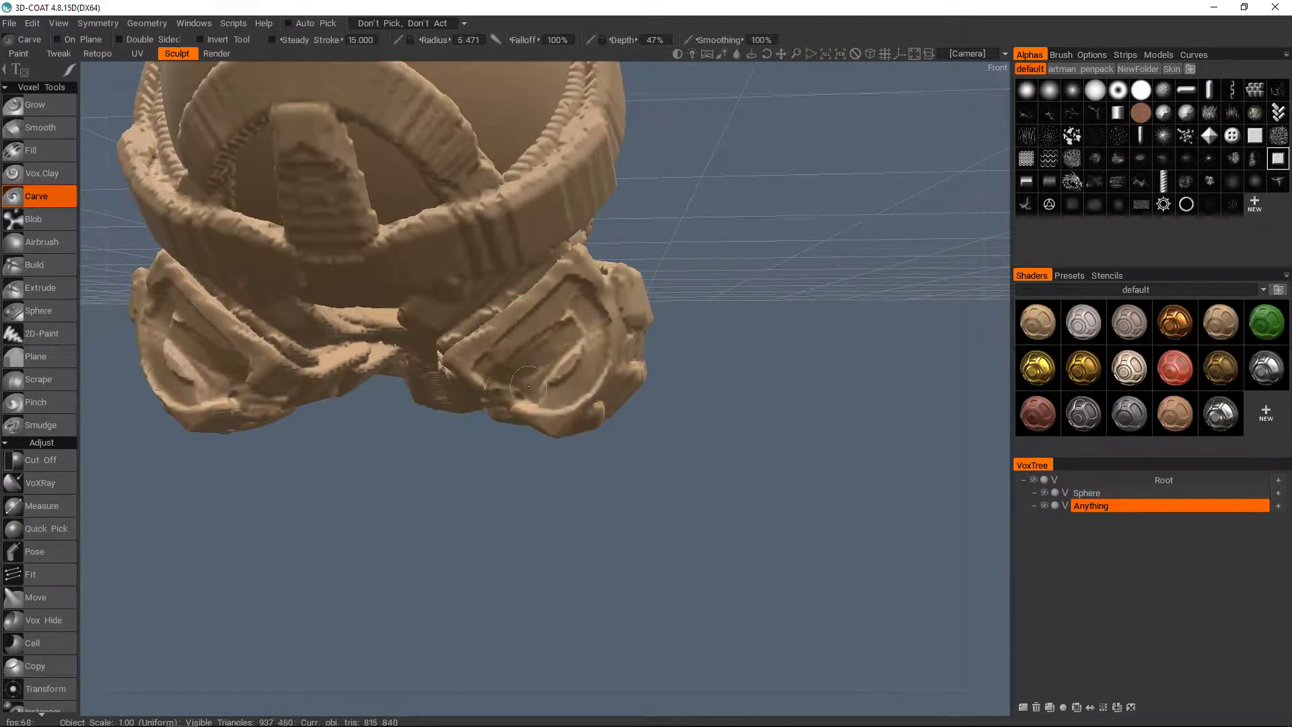
left_click_drag(586, 330, 564, 321)
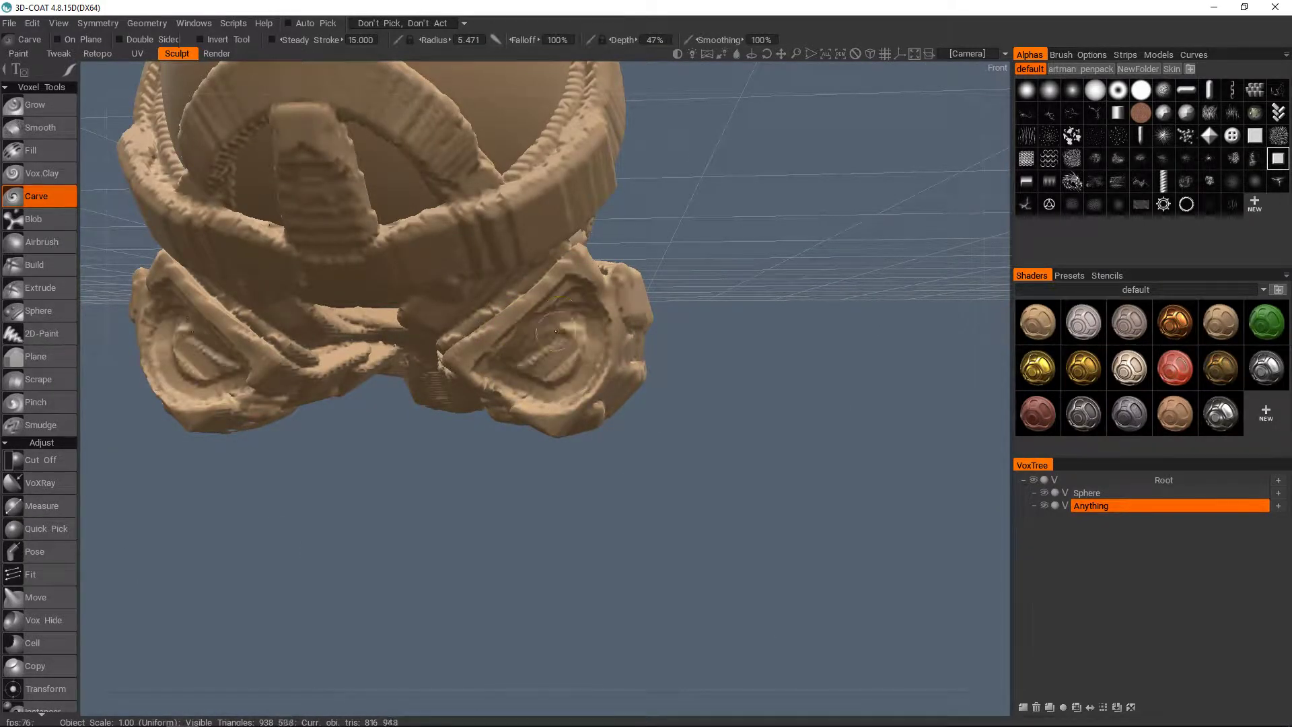
Refine the front openings of the lower pods with small Carve strokes.
scroll(572, 316, "down", 5)
left_click_drag(572, 322, 518, 397, "alt")
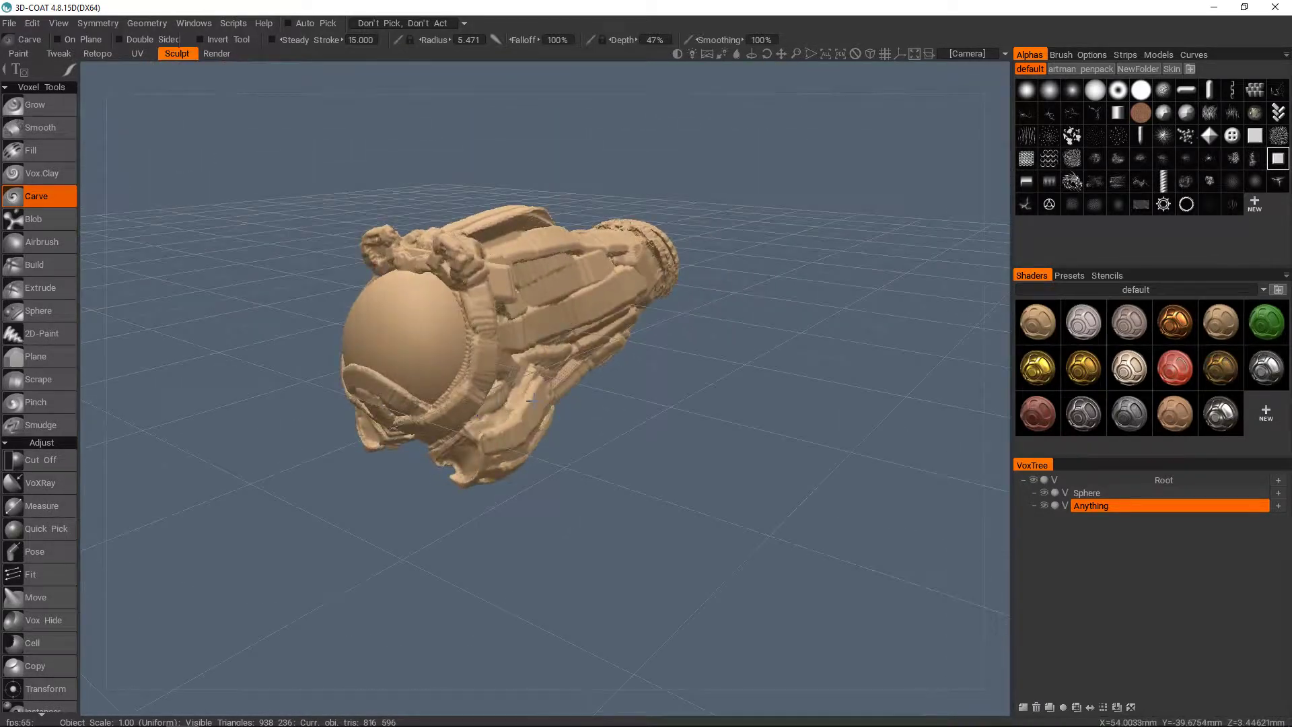
scroll(487, 363, "up", 5)
left_click_drag(483, 356, 471, 431, "alt")
left_click_drag(486, 362, 475, 374)
mouse_move(430, 457)
left_mouse_down("alt")
mouse_move(401, 390)
mouse_move(431, 384)
left_mouse_up("alt")
mouse_move(497, 369)
left_mouse_down()
mouse_move(480, 353)
mouse_move(467, 401)
left_mouse_up()
Build a flared wing along the rear side of the body with a Carve radius of about 24.4.
scroll(471, 347, "down", 4)
mouse_move(468, 400)
left_mouse_down("alt")
mouse_move(463, 369)
mouse_move(543, 356)
left_mouse_up("alt")
right_click_drag(543, 357, 599, 356)
scroll(353, 376, "down", 3)
mouse_move(353, 377)
left_mouse_down("alt")
mouse_move(345, 471)
mouse_move(404, 377)
mouse_move(510, 343)
mouse_move(495, 327)
left_mouse_up("alt")
right_click(510, 343)
mouse_move(437, 324)
right_mouse_down()
mouse_move(458, 325)
mouse_move(431, 326)
right_mouse_up()
left_click_drag(437, 327, 449, 318, "alt")
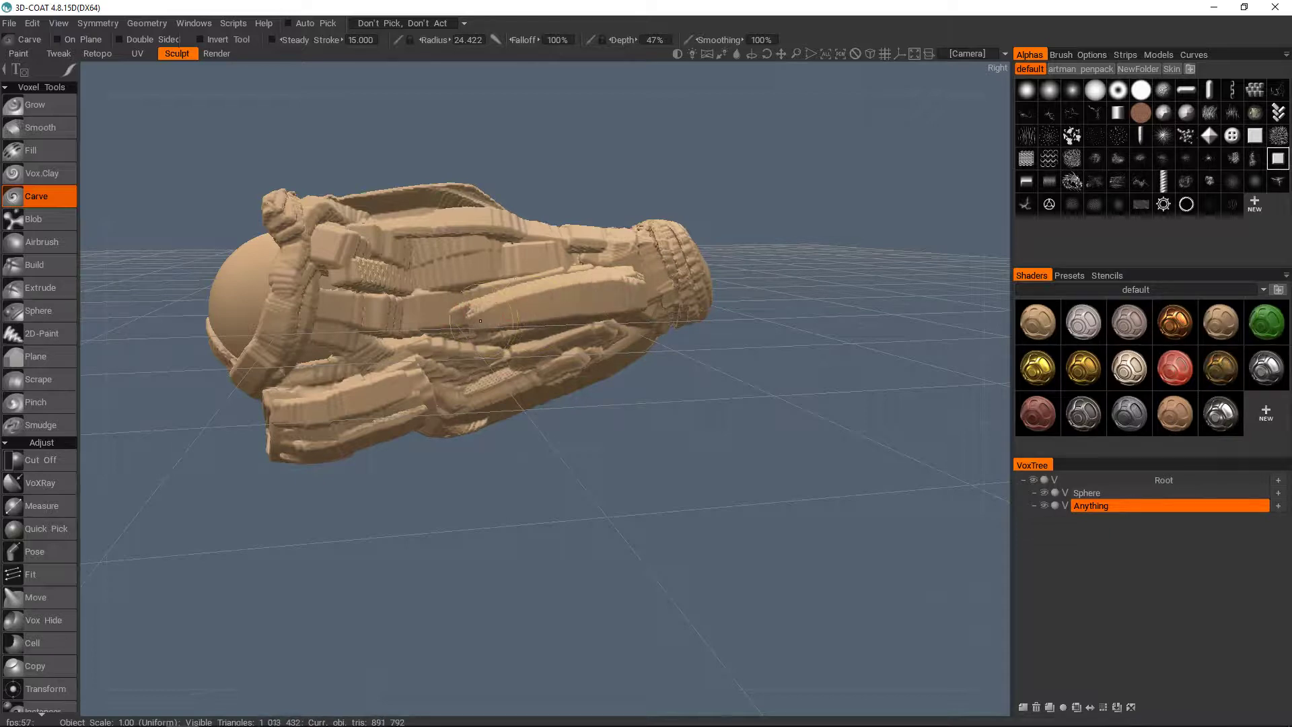
mouse_move(479, 321)
left_mouse_down("alt")
mouse_move(637, 380)
mouse_move(538, 331)
left_mouse_up("alt")
right_click_drag(505, 331, 528, 329, "alt")
left_click_drag(567, 335, 668, 420, "alt")
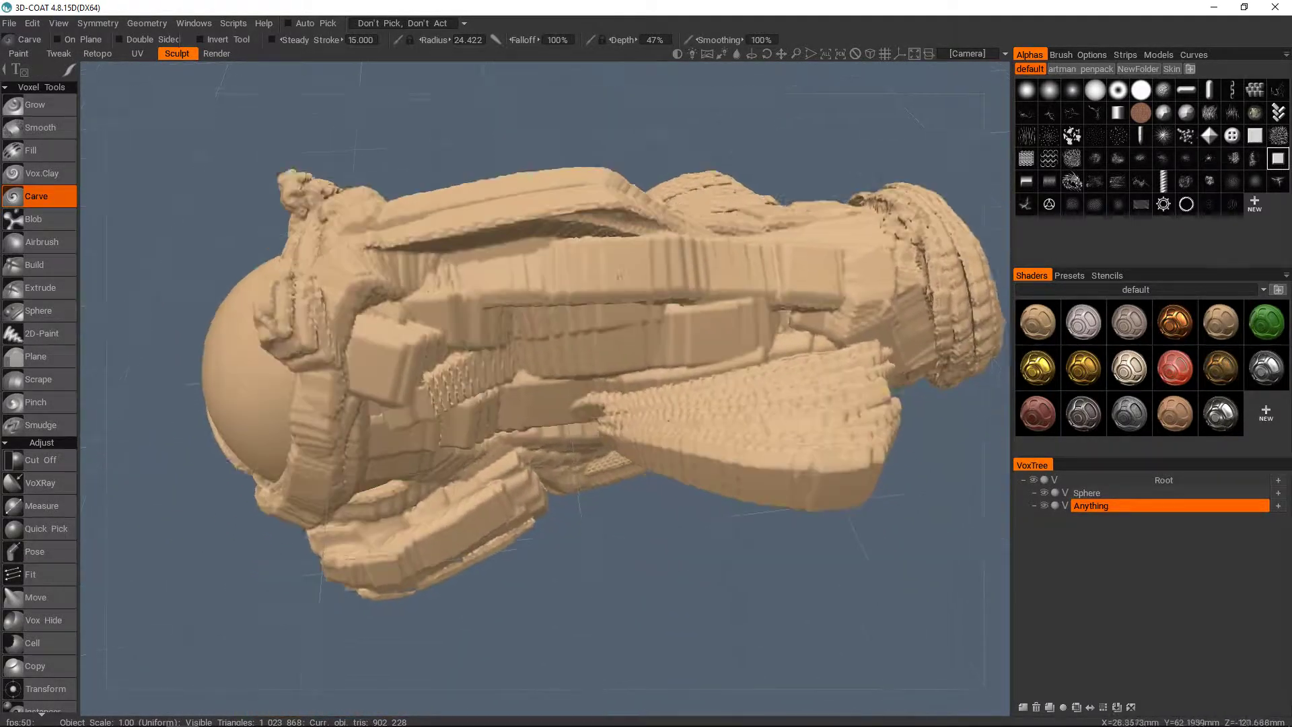
Add a round bulge on the side of the body and an inner rim around the sphere with Carve.
left_click_drag(620, 275, 617, 261, "alt")
right_click_drag(540, 308, 539, 307)
mouse_move(539, 307)
left_mouse_down()
mouse_move(585, 324)
mouse_move(522, 335)
mouse_move(584, 314)
mouse_move(523, 348)
mouse_move(538, 339)
mouse_move(526, 354)
mouse_move(578, 379)
mouse_move(597, 296)
mouse_move(528, 354)
mouse_move(525, 341)
left_mouse_up()
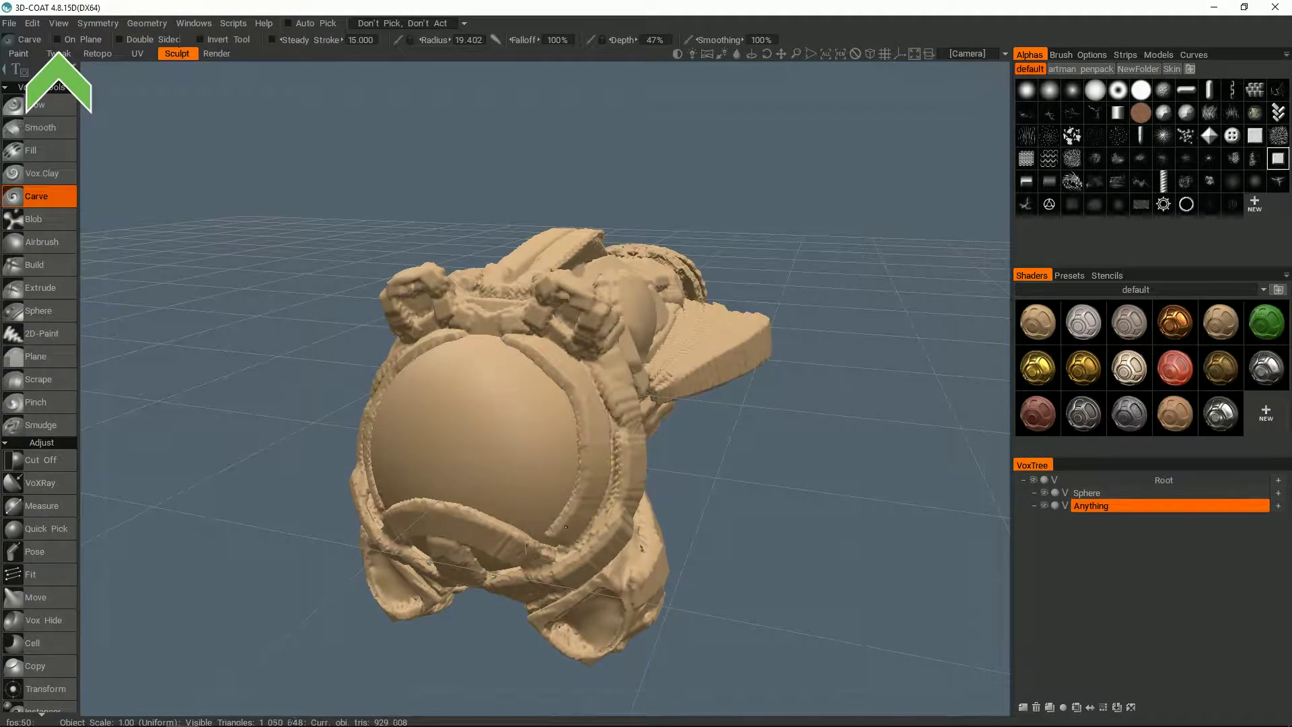
mouse_move(481, 343)
left_mouse_down("alt")
mouse_move(467, 363)
mouse_move(517, 339)
left_mouse_up("alt")
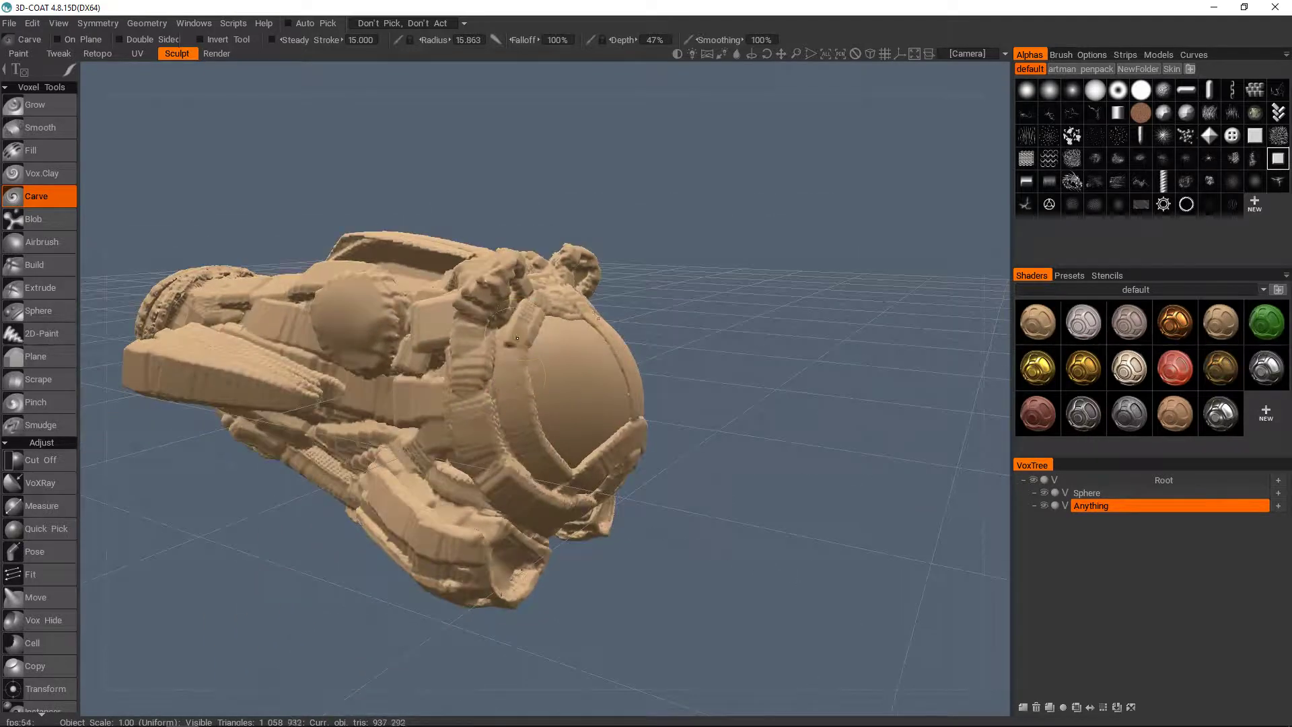
Hollow out the rear nozzle and carve a ring groove into its face, using a radius of about 9.6.
mouse_move(562, 489)
left_mouse_down("alt")
mouse_move(544, 370)
mouse_move(699, 409)
mouse_move(537, 481)
left_mouse_up("alt")
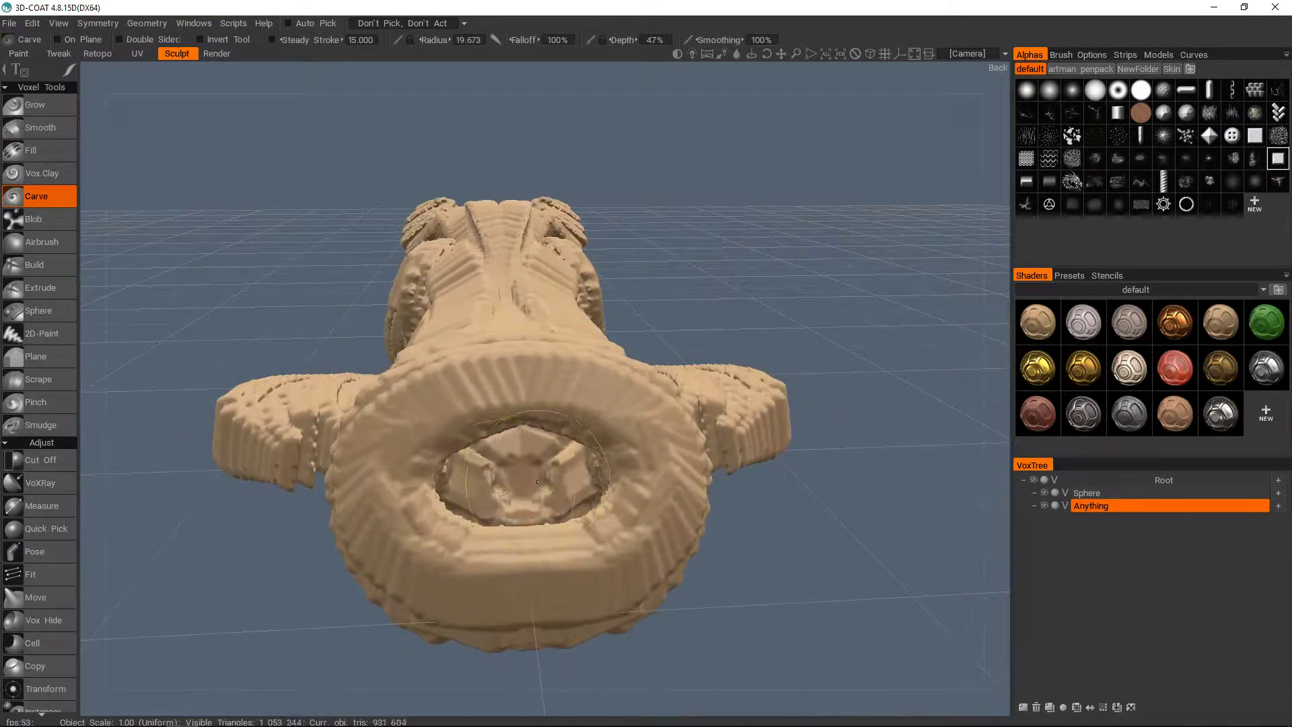
mouse_move(475, 387)
left_mouse_down()
mouse_move(663, 511)
mouse_move(441, 573)
left_mouse_up()
left_click_drag(401, 434, 557, 358)
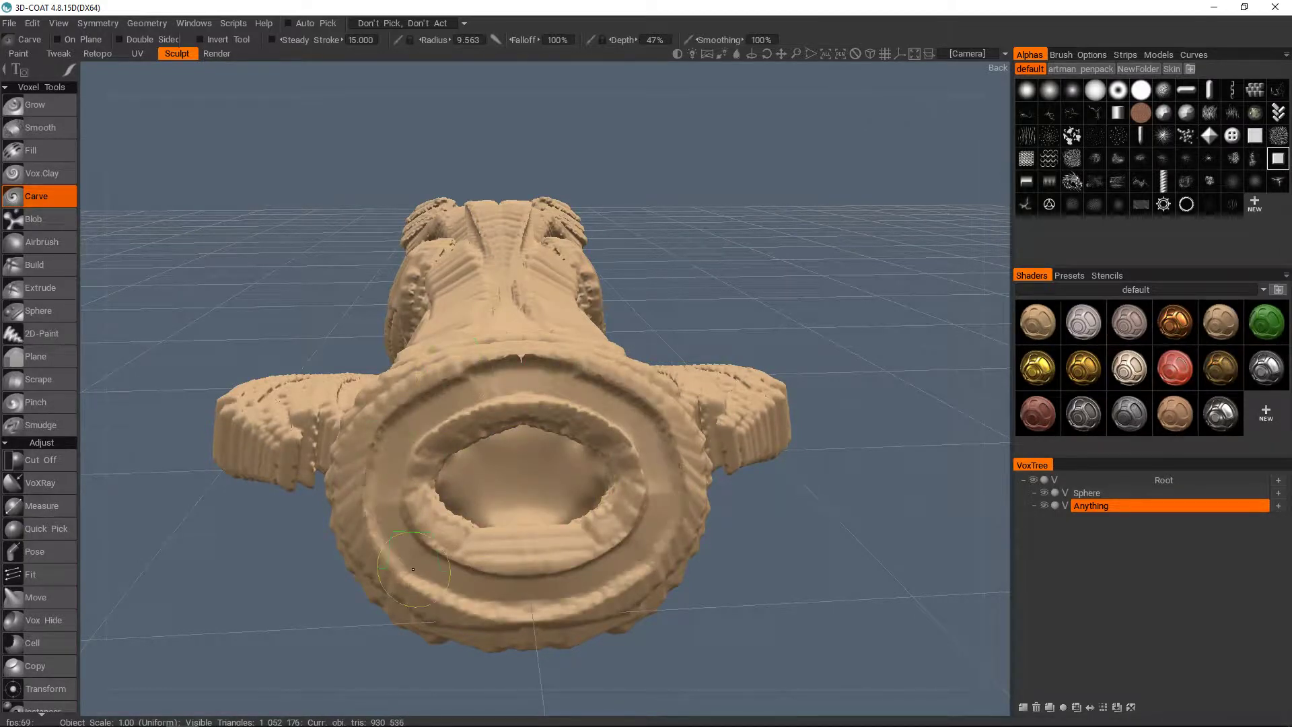
scroll(414, 570, "down", 5)
mouse_move(413, 569)
left_mouse_down("alt")
mouse_move(539, 471)
mouse_move(576, 387)
left_mouse_up("alt")
scroll(563, 445, "up", 8)
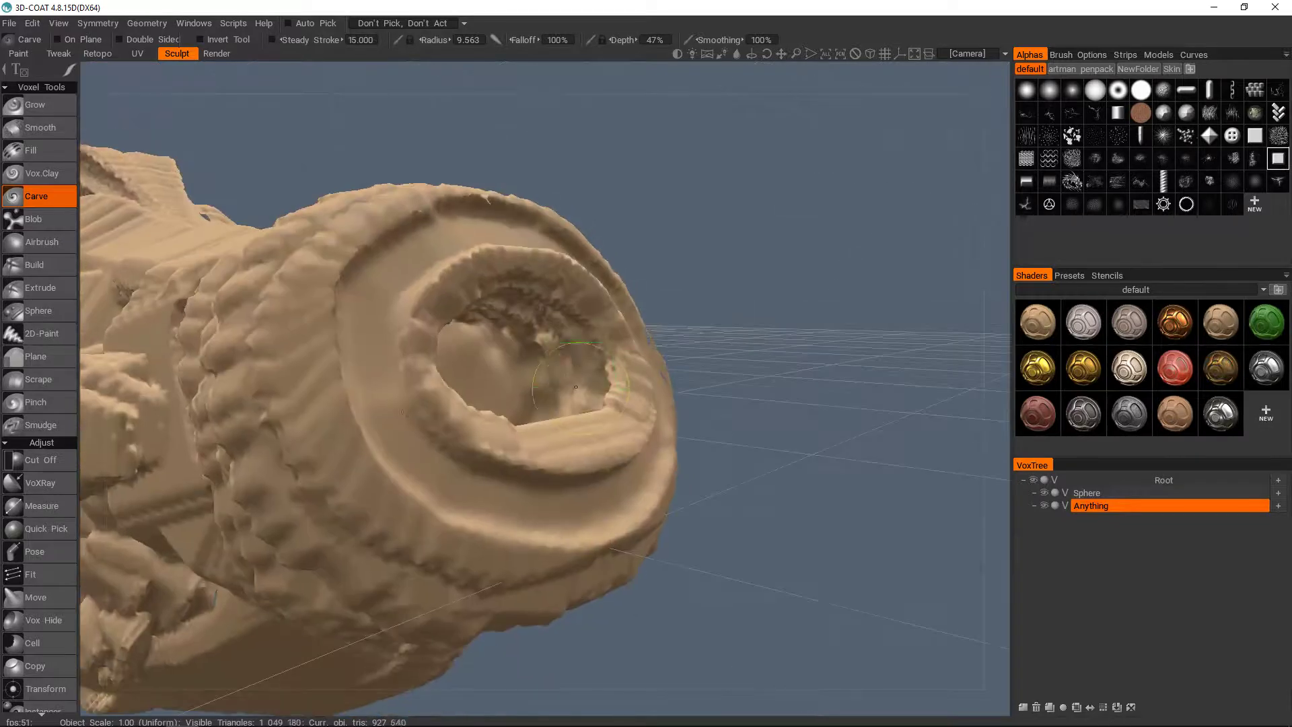
Carve a recessed disc with a raised rim into the round bulge on the body's side.
left_click_drag(504, 319, 430, 296, "alt")
mouse_move(430, 296)
left_mouse_down()
mouse_move(457, 306)
mouse_move(480, 387)
mouse_move(502, 380)
left_mouse_up()
mouse_move(501, 380)
left_mouse_down("alt")
mouse_move(417, 417)
mouse_move(495, 390)
left_mouse_up("alt")
mouse_move(495, 391)
left_mouse_down()
mouse_move(698, 402)
mouse_move(491, 382)
left_mouse_up()
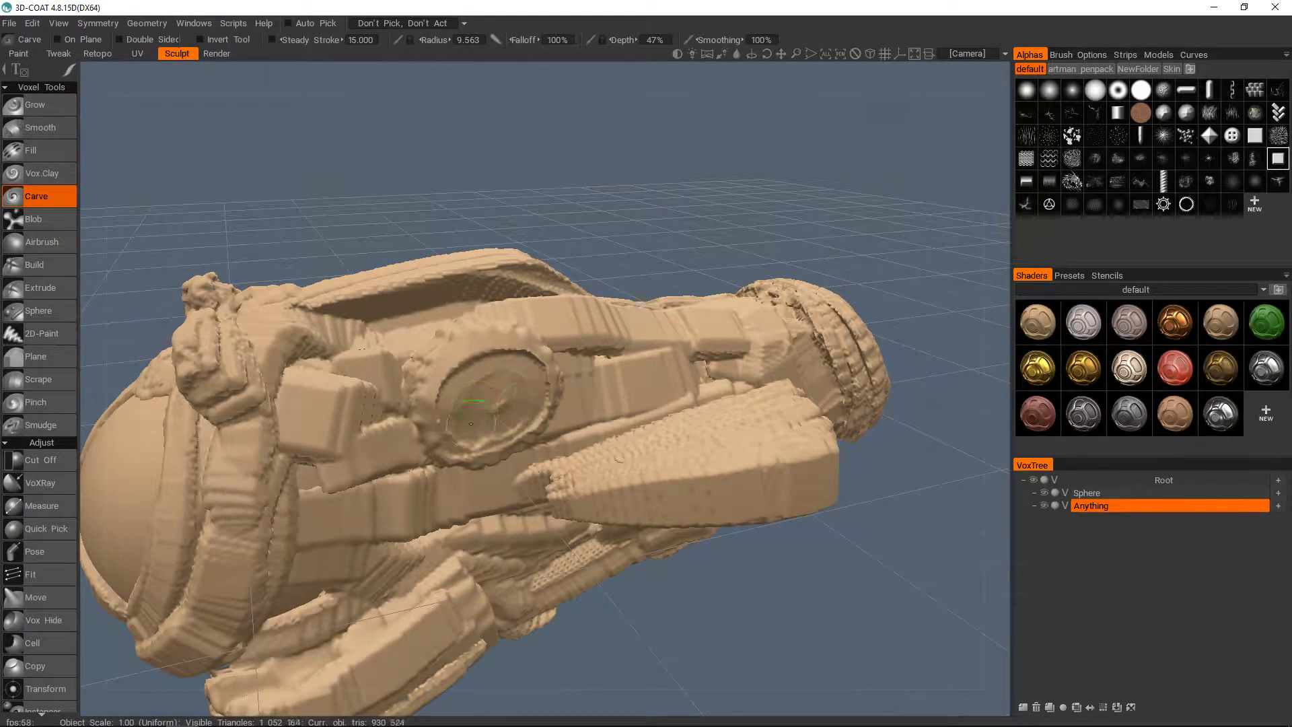
Sculpt a tail fin with a hole through its tip above the rear nozzle, refining it at a radius of about 9.6.
left_click_drag(507, 374, 552, 340, "alt")
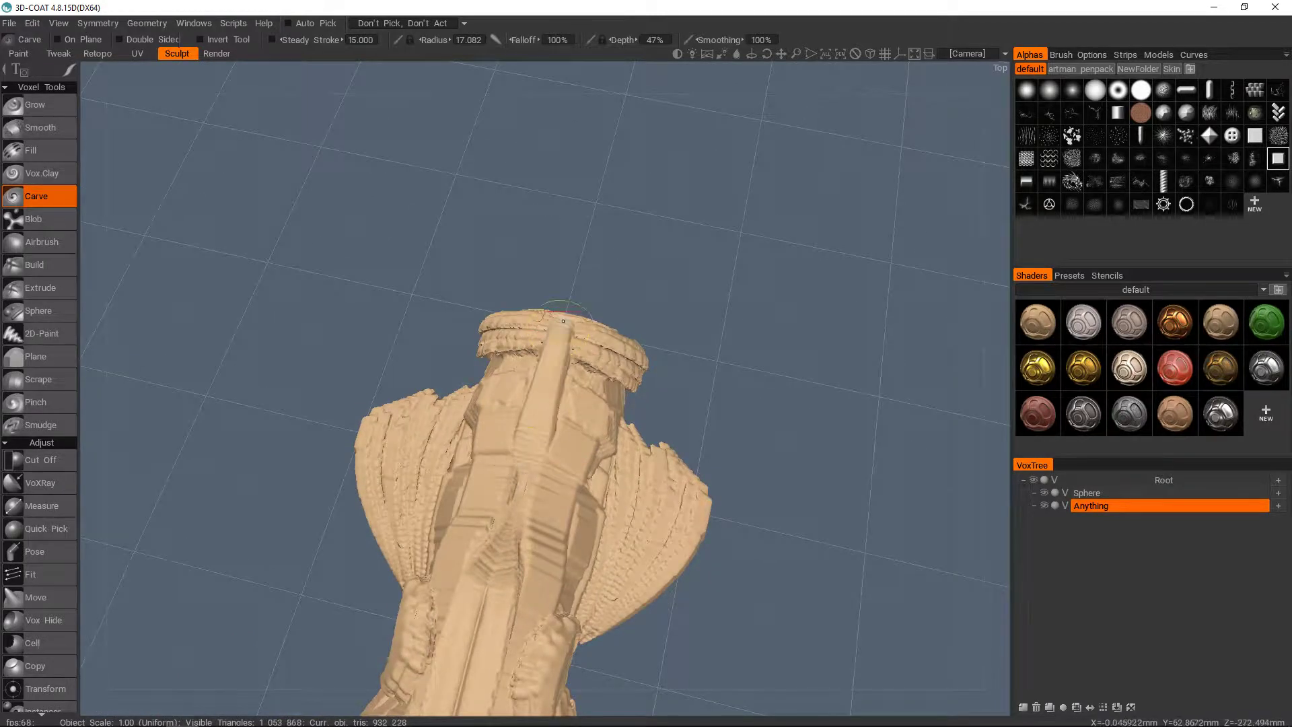
mouse_move(552, 365)
left_mouse_down("alt")
mouse_move(572, 342)
mouse_move(536, 361)
mouse_move(741, 310)
mouse_move(737, 442)
mouse_move(537, 407)
mouse_move(653, 390)
left_mouse_up("alt")
mouse_move(620, 332)
left_mouse_down("alt")
mouse_move(774, 479)
mouse_move(618, 381)
mouse_move(656, 404)
mouse_move(636, 397)
mouse_move(645, 387)
left_mouse_up("alt")
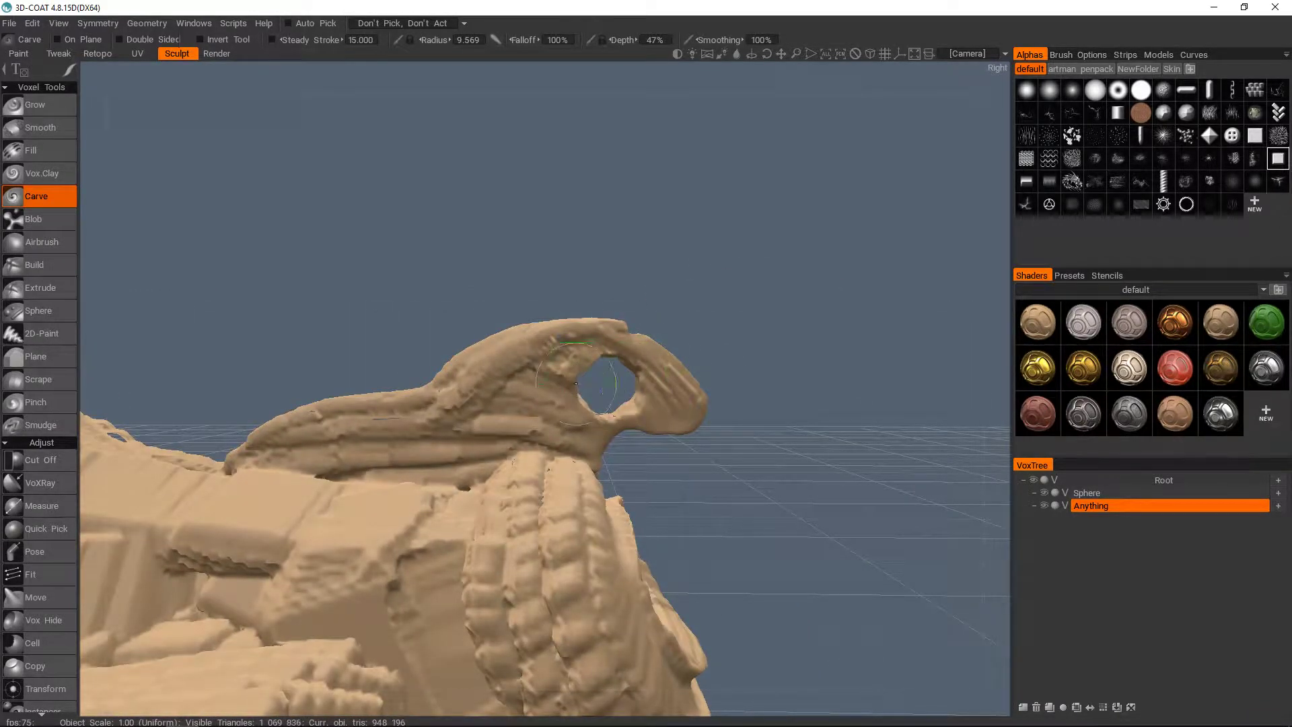
right_click_drag(576, 384, 525, 367, "alt")
mouse_move(525, 367)
left_mouse_down("alt")
mouse_move(614, 428)
mouse_move(660, 364)
left_mouse_up("alt")
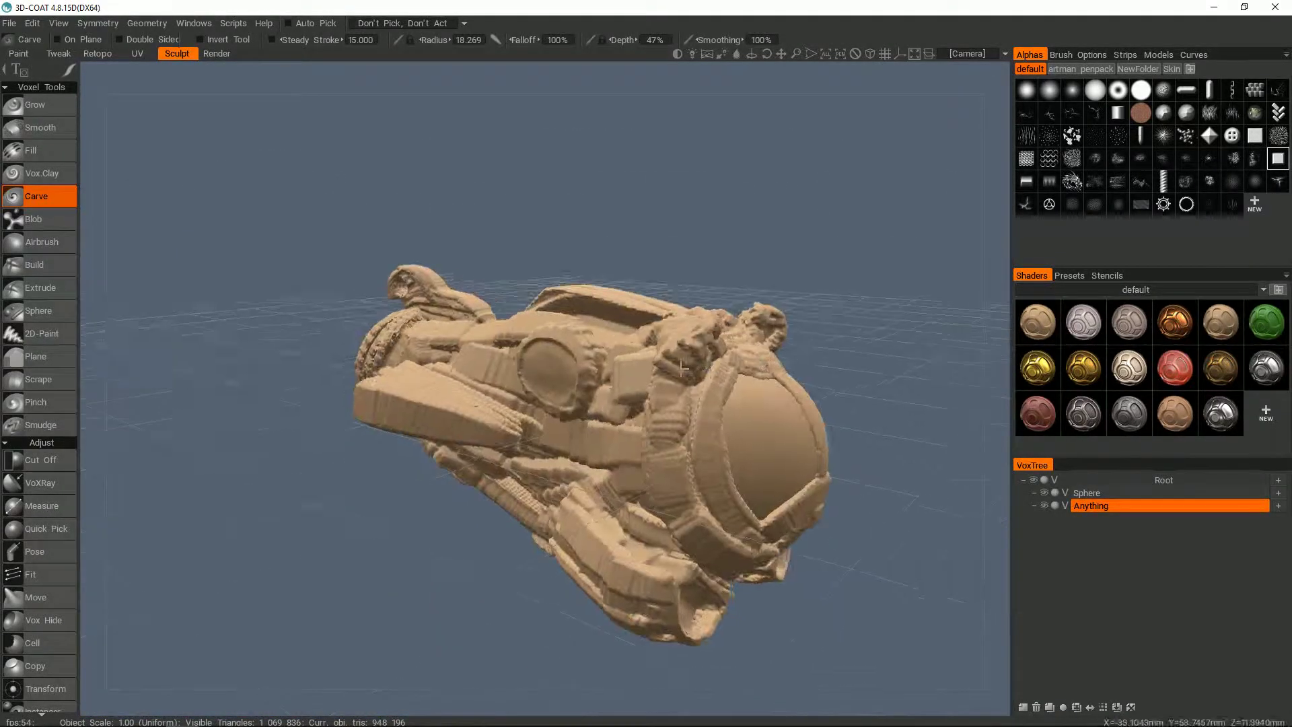
Smooth the ridged top surface of the side wing with a brush radius of about 23.4.
mouse_move(683, 368)
left_mouse_down("alt")
mouse_move(431, 353)
mouse_move(458, 404)
left_mouse_up("alt")
right_click_drag(457, 404, 662, 347, "alt")
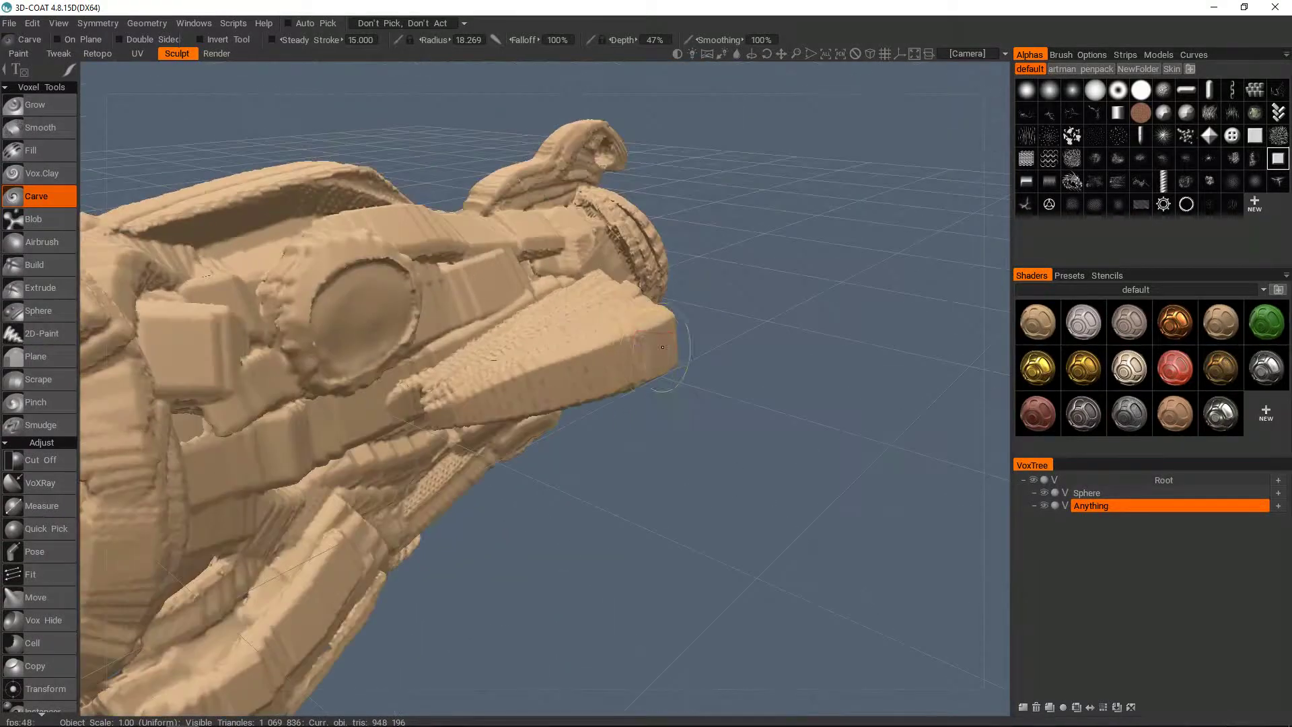
middle_click_drag(558, 334, 552, 343)
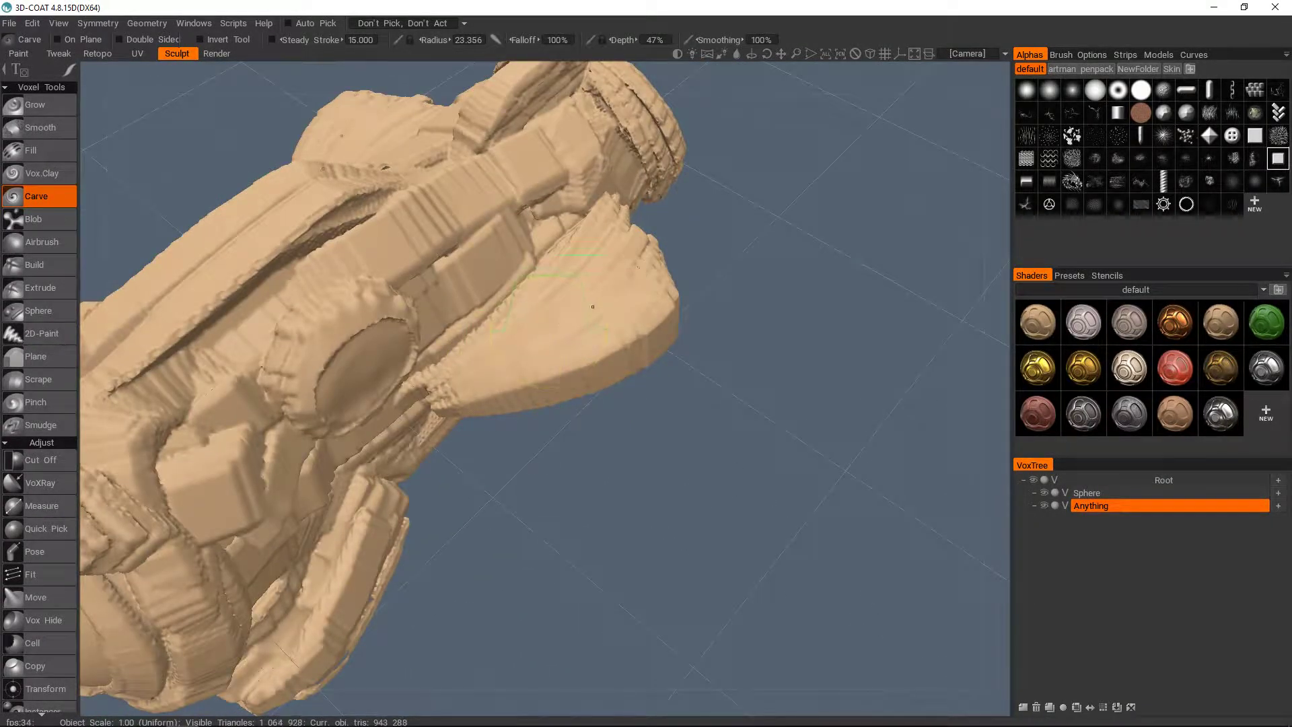
left_click_drag(592, 307, 592, 431, "alt")
Select the outer part of the wing with the Pose tool in Line mode.
key("space")
left_click(524, 335)
left_click_drag(580, 350, 596, 438)
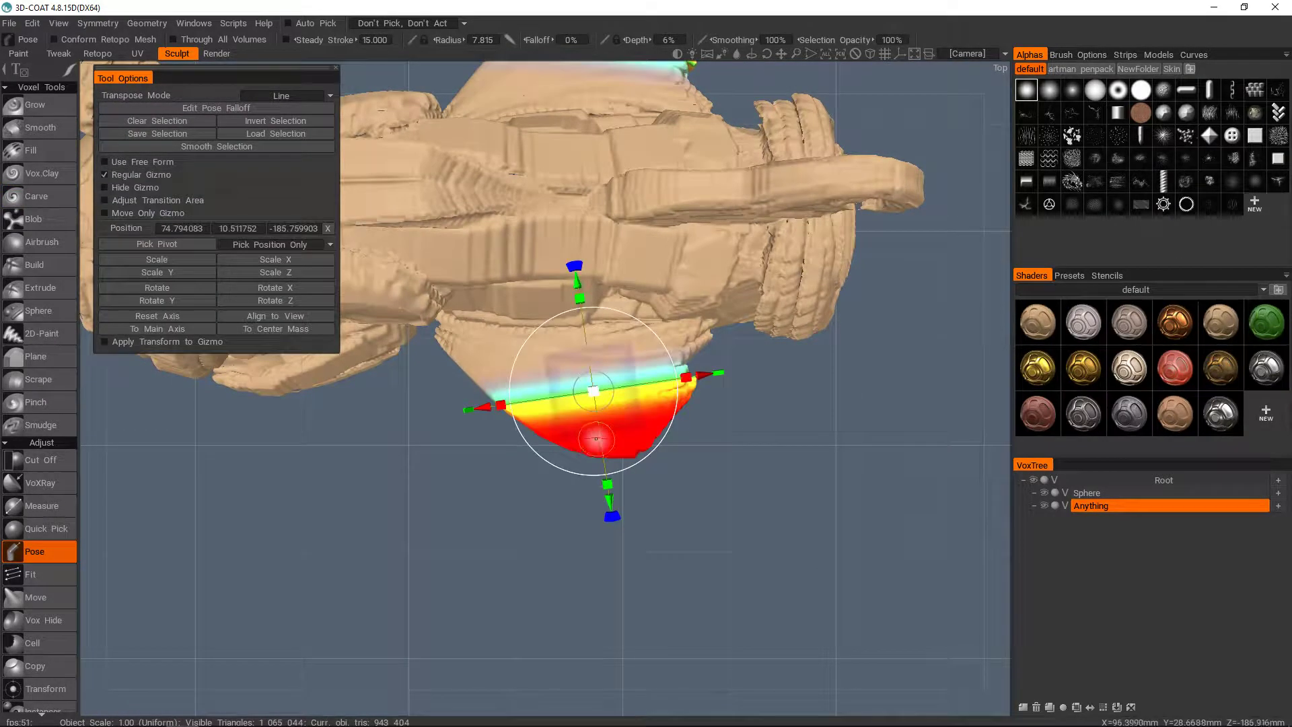
middle_click_drag(591, 344, 604, 304)
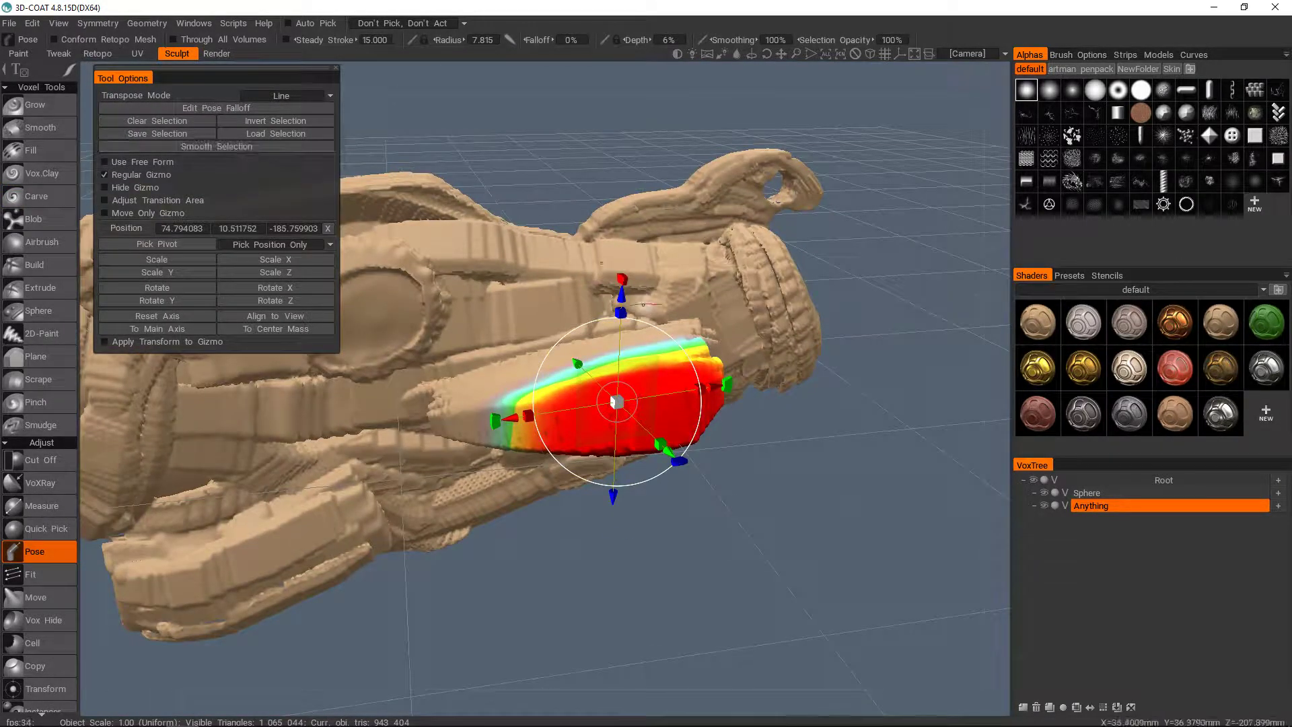
Reshape the selected wing tips with the Pose gizmo and reset its axis.
left_click_drag(667, 450, 663, 446)
middle_click_drag(662, 445, 674, 402)
left_click_drag(716, 373, 698, 300)
middle_click_drag(697, 300, 532, 370)
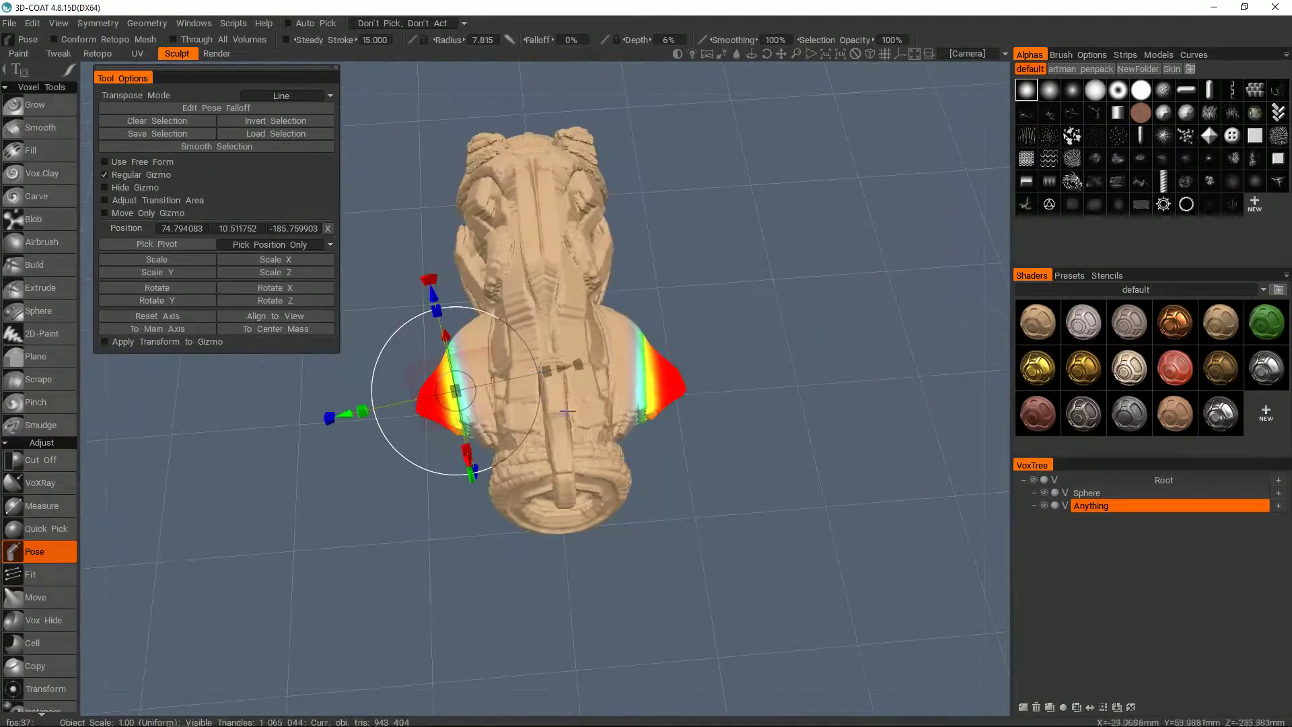
left_click(175, 316)
middle_click_drag(728, 335, 598, 283)
Return to the Carve tool and add strokes along the lower side of the body with a radius of about 30.9.
left_click(40, 105)
mouse_move(377, 363)
middle_mouse_down()
mouse_move(562, 399)
mouse_move(793, 375)
mouse_move(767, 354)
middle_mouse_up()
key("space")
left_click(485, 312)
middle_click_drag(572, 431, 554, 375)
left_click_drag(519, 356, 559, 372)
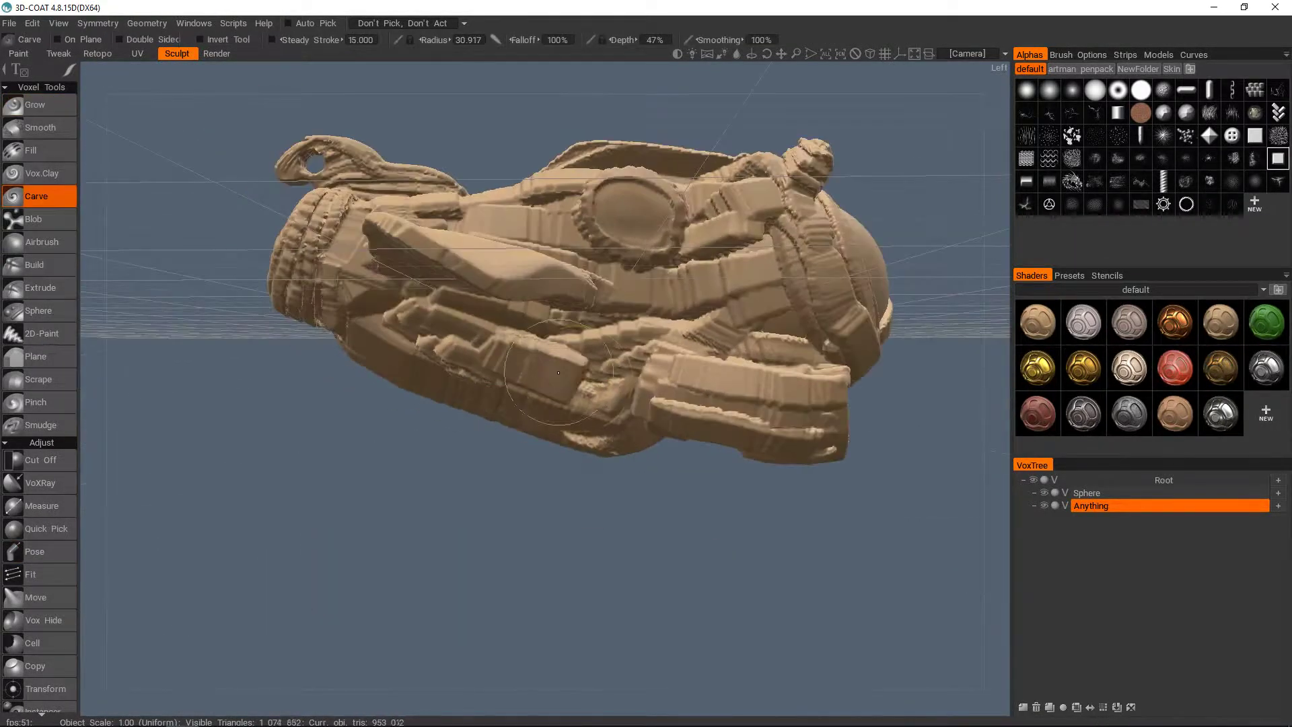
Build up a long blocky pod along the lower side of the body with Carve strokes at a radius of about 30.9.
middle_click_drag(559, 372, 548, 369)
key("e")
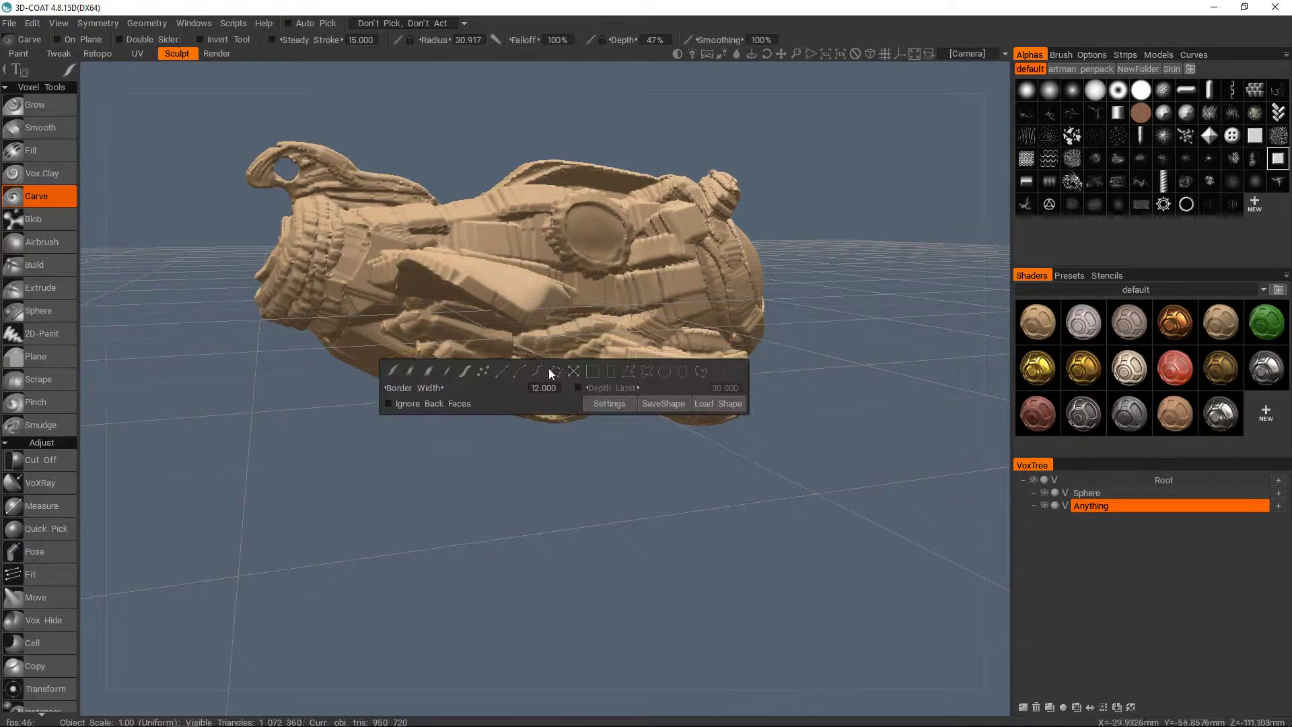
left_click_drag(486, 353, 563, 377)
middle_click_drag(562, 378, 557, 335)
left_click_drag(464, 344, 572, 377)
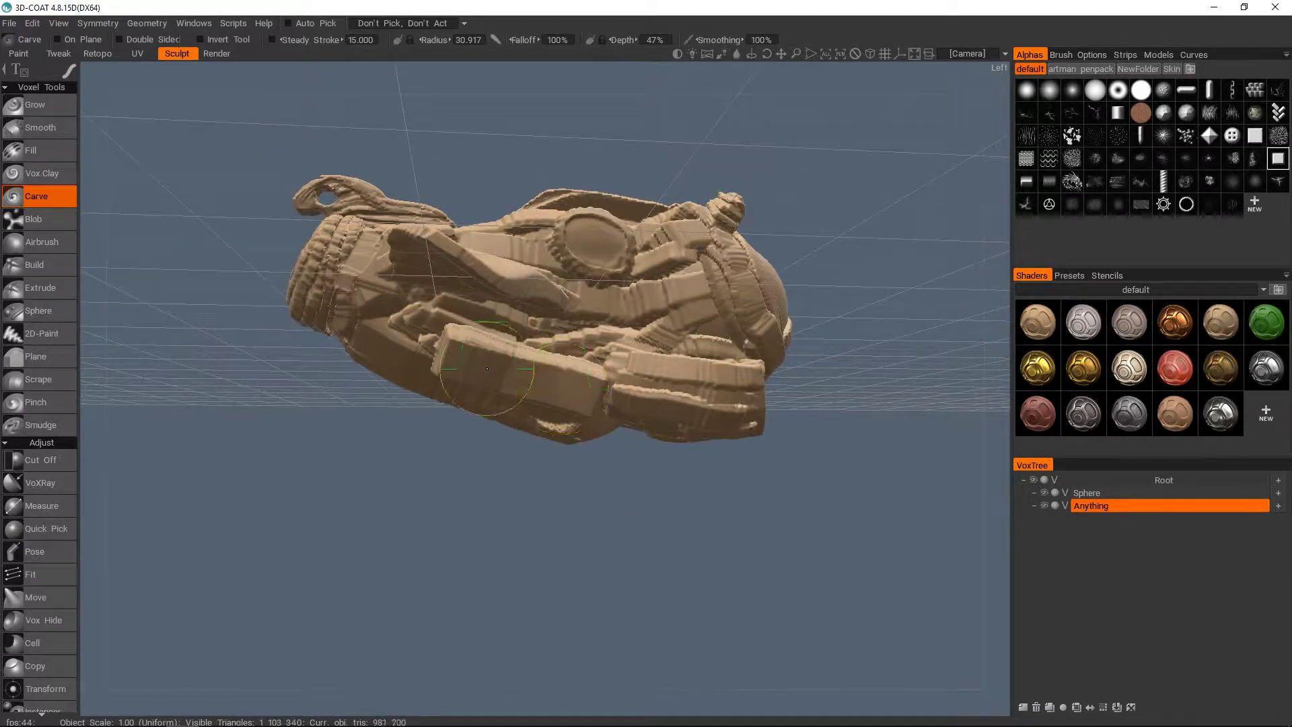
mouse_move(572, 337)
middle_mouse_down()
mouse_move(487, 392)
mouse_move(530, 311)
mouse_move(524, 289)
mouse_move(685, 353)
mouse_move(606, 303)
mouse_move(519, 289)
mouse_move(494, 249)
middle_mouse_up()
mouse_move(447, 458)
left_mouse_down()
mouse_move(512, 411)
mouse_move(615, 373)
left_mouse_up()
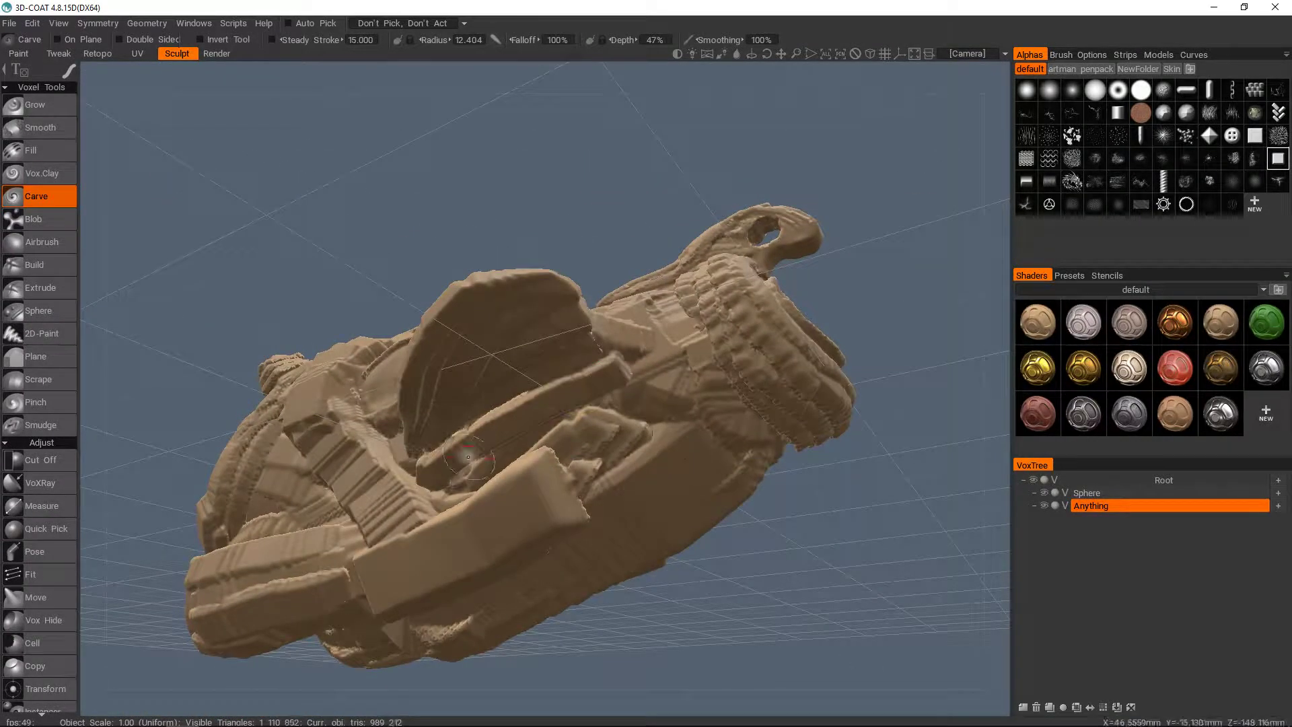
Carve a rim and a row of parallel ribs into the top surface of the side wing with a radius of about 6.3.
mouse_move(466, 469)
middle_mouse_down()
mouse_move(648, 354)
mouse_move(443, 384)
mouse_move(478, 399)
mouse_move(560, 336)
mouse_move(664, 402)
mouse_move(774, 383)
mouse_move(747, 457)
mouse_move(448, 407)
mouse_move(663, 332)
mouse_move(528, 394)
middle_mouse_up()
left_click(443, 386)
left_click(477, 398)
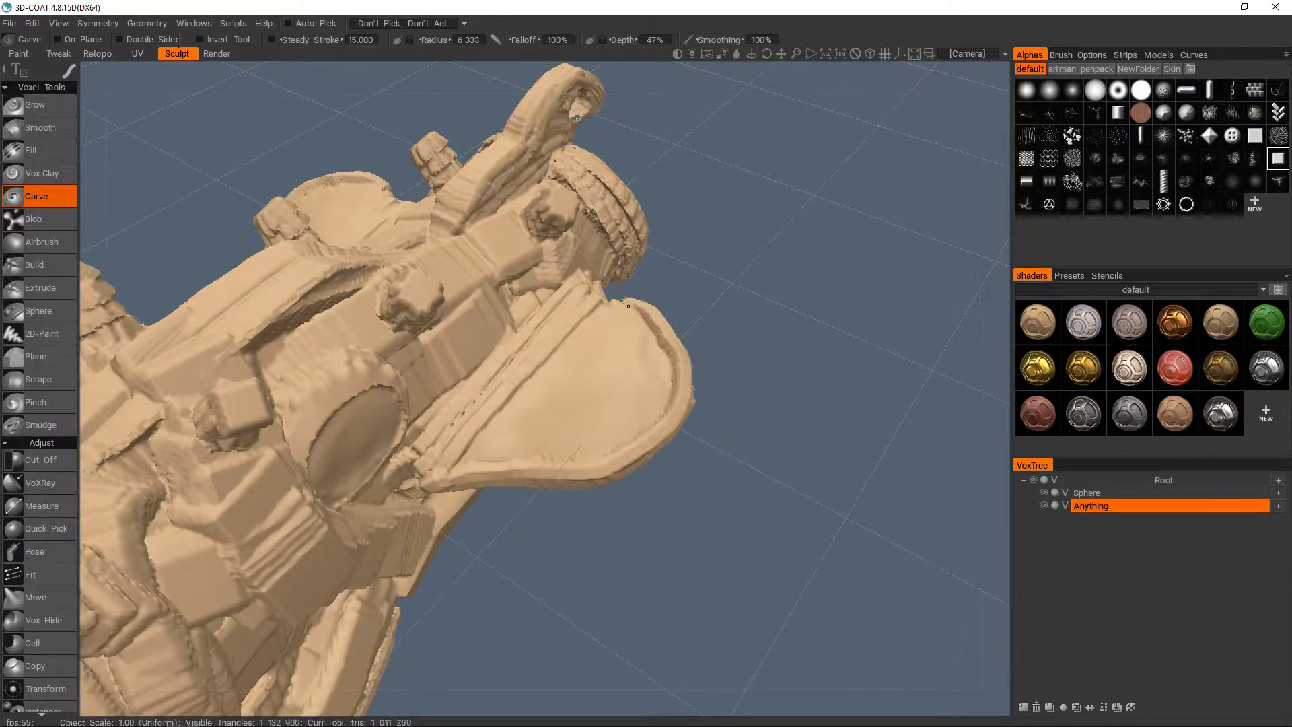
middle_click_drag(628, 305, 587, 413)
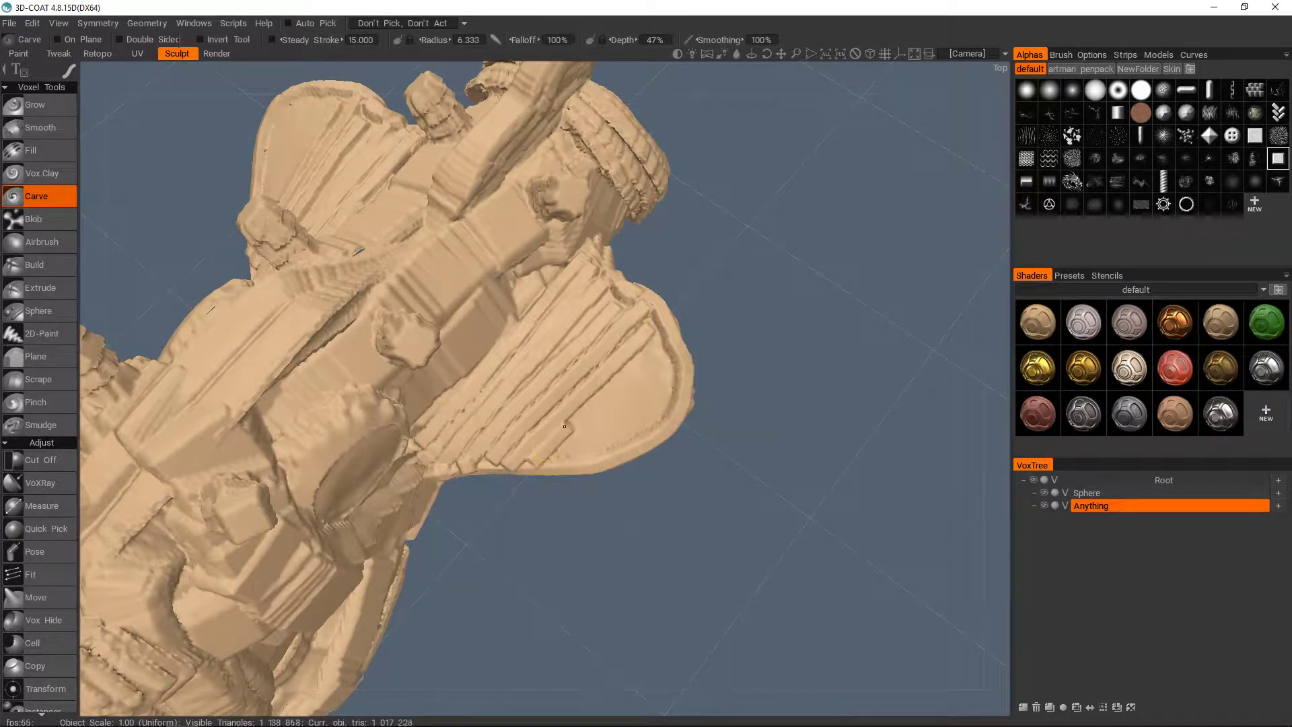
mouse_move(587, 445)
middle_mouse_down()
mouse_move(577, 352)
mouse_move(458, 412)
mouse_move(556, 413)
mouse_move(721, 343)
mouse_move(605, 334)
mouse_move(526, 459)
mouse_move(443, 330)
middle_mouse_up()
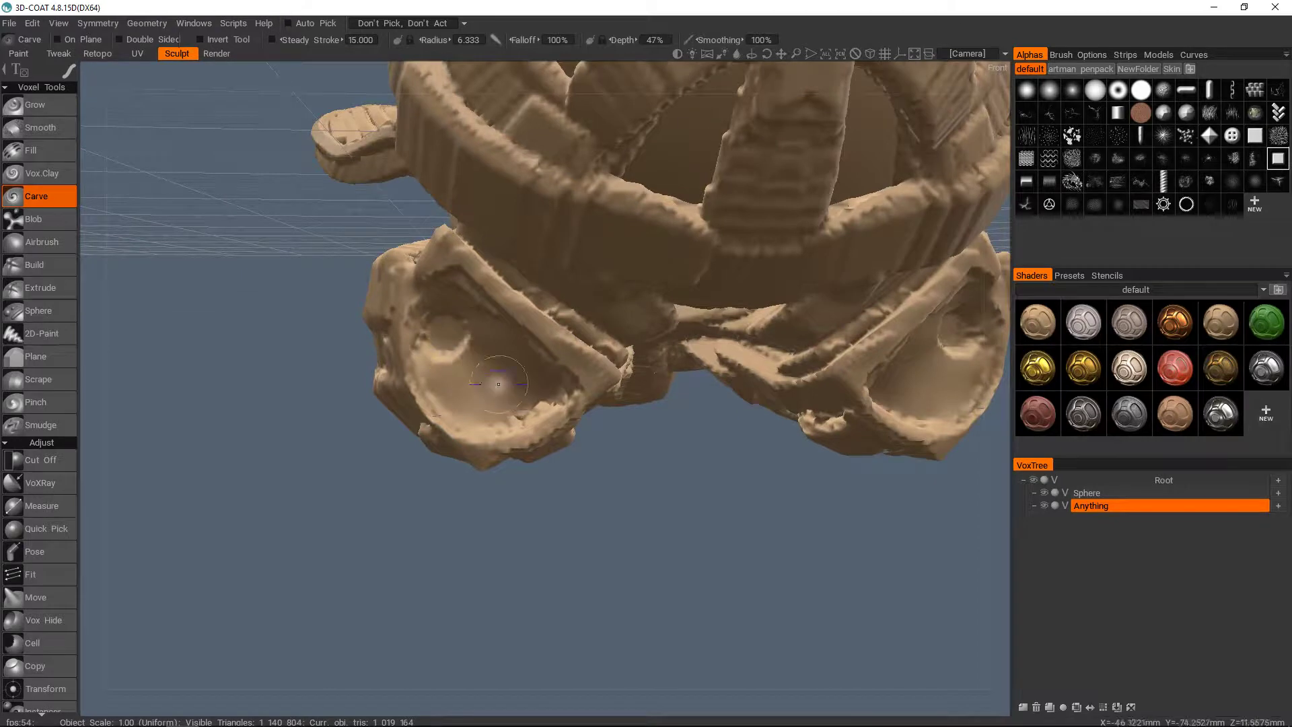
Carve small details inside the front openings of the lower pods, starting with a radius of about 6.3.
left_click_drag(452, 392, 516, 385)
scroll(457, 395, "down", 5)
mouse_move(456, 394)
middle_mouse_down()
mouse_move(442, 405)
mouse_move(528, 343)
mouse_move(515, 355)
middle_mouse_up()
left_click_drag(514, 355, 516, 342)
mouse_move(516, 342)
middle_mouse_down()
mouse_move(519, 384)
mouse_move(519, 344)
middle_mouse_up()
mouse_move(520, 344)
left_mouse_down()
mouse_move(523, 377)
mouse_move(522, 356)
left_mouse_up()
mouse_move(522, 357)
middle_mouse_down()
mouse_move(491, 407)
mouse_move(507, 350)
middle_mouse_up()
left_click_drag(508, 350, 505, 371)
scroll(505, 371, "down", 5)
Carve a blocky strap and a framed side panel beside the front sphere, reducing the brush depth to 27%.
mouse_move(505, 372)
middle_mouse_down()
mouse_move(712, 416)
mouse_move(720, 337)
mouse_move(478, 304)
middle_mouse_up()
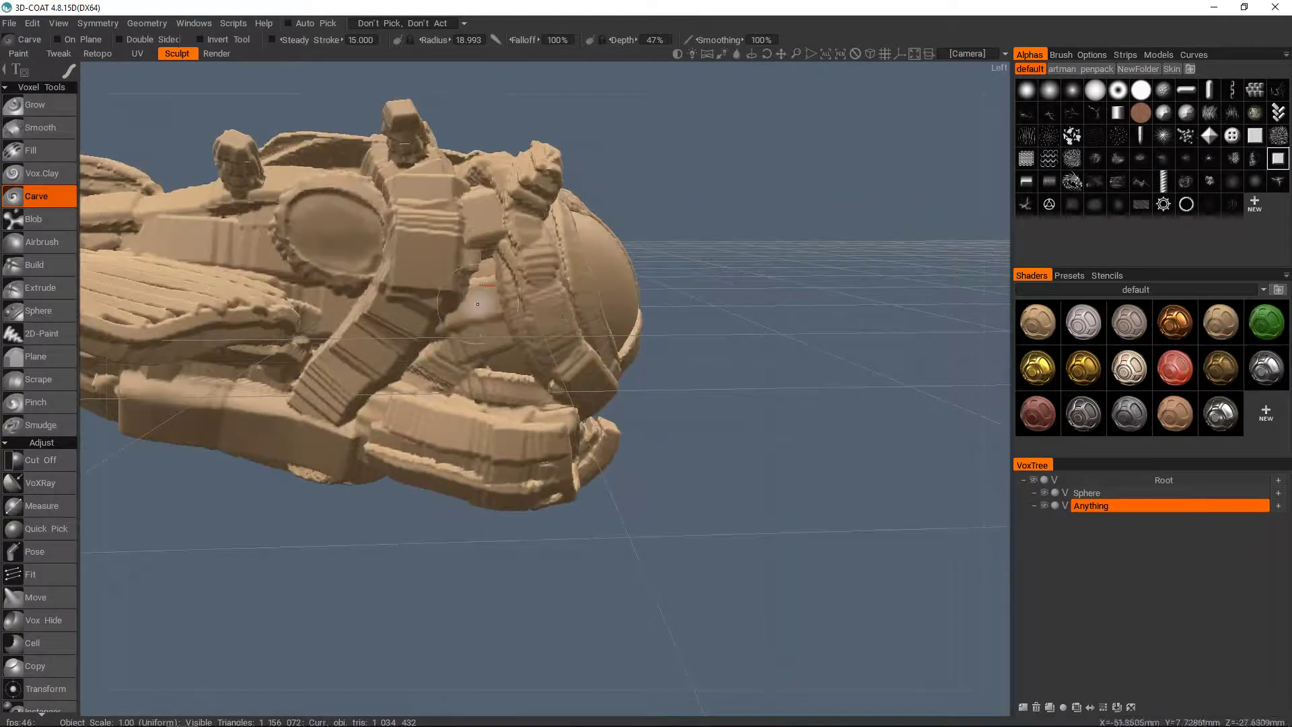
mouse_move(496, 353)
middle_mouse_down()
mouse_move(565, 323)
mouse_move(487, 302)
middle_mouse_up()
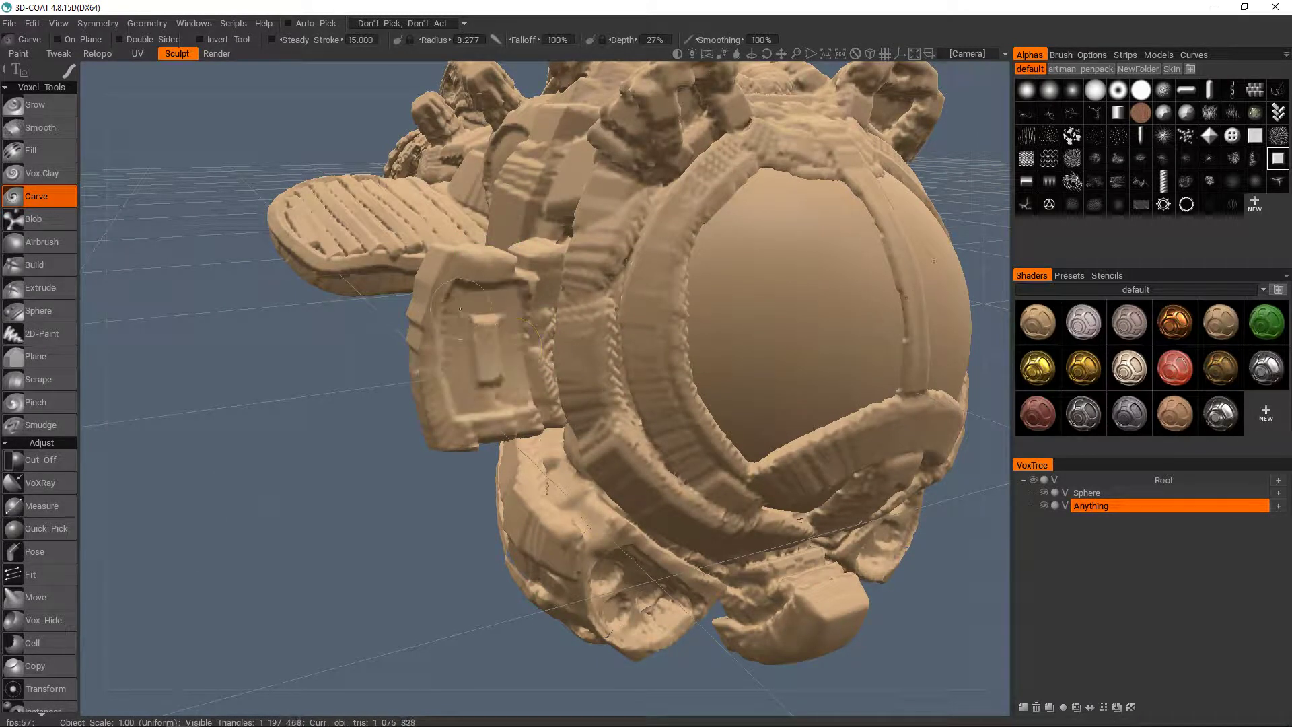
middle_click_drag(533, 346, 478, 334)
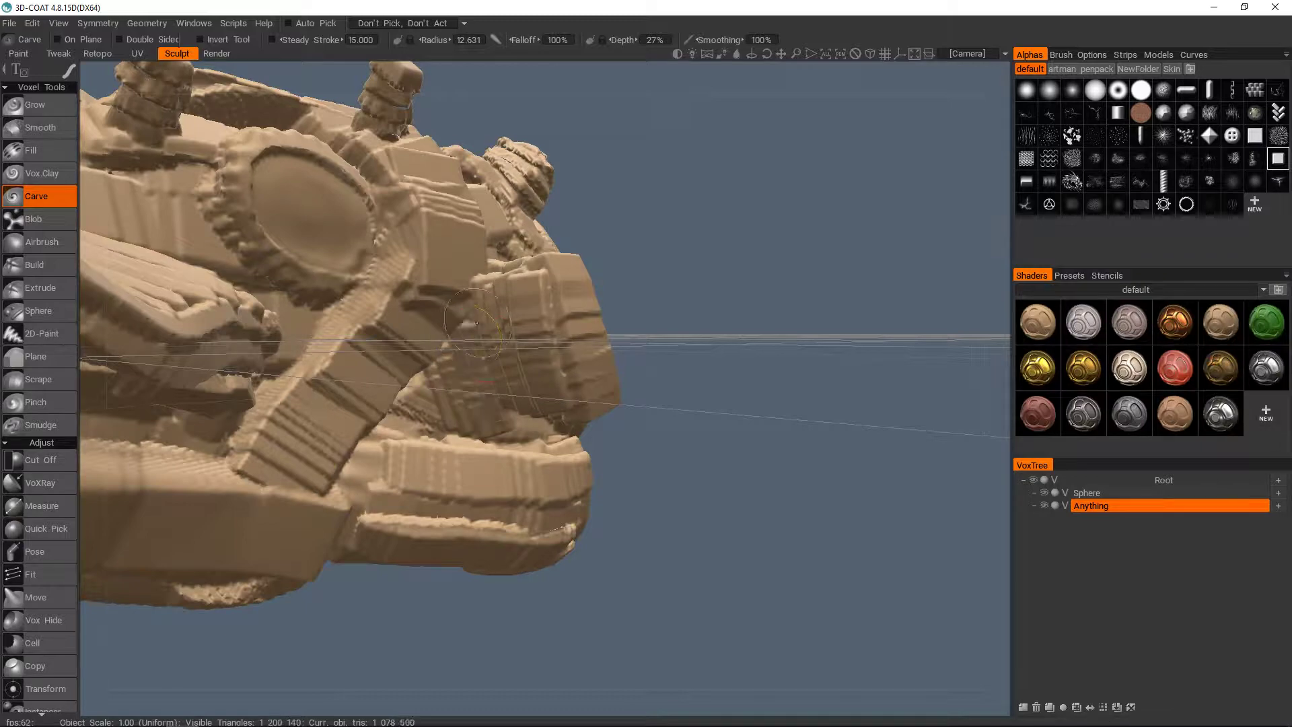
mouse_move(476, 322)
middle_mouse_down()
mouse_move(538, 370)
mouse_move(478, 397)
mouse_move(463, 390)
mouse_move(475, 375)
mouse_move(759, 389)
mouse_move(778, 301)
middle_mouse_up()
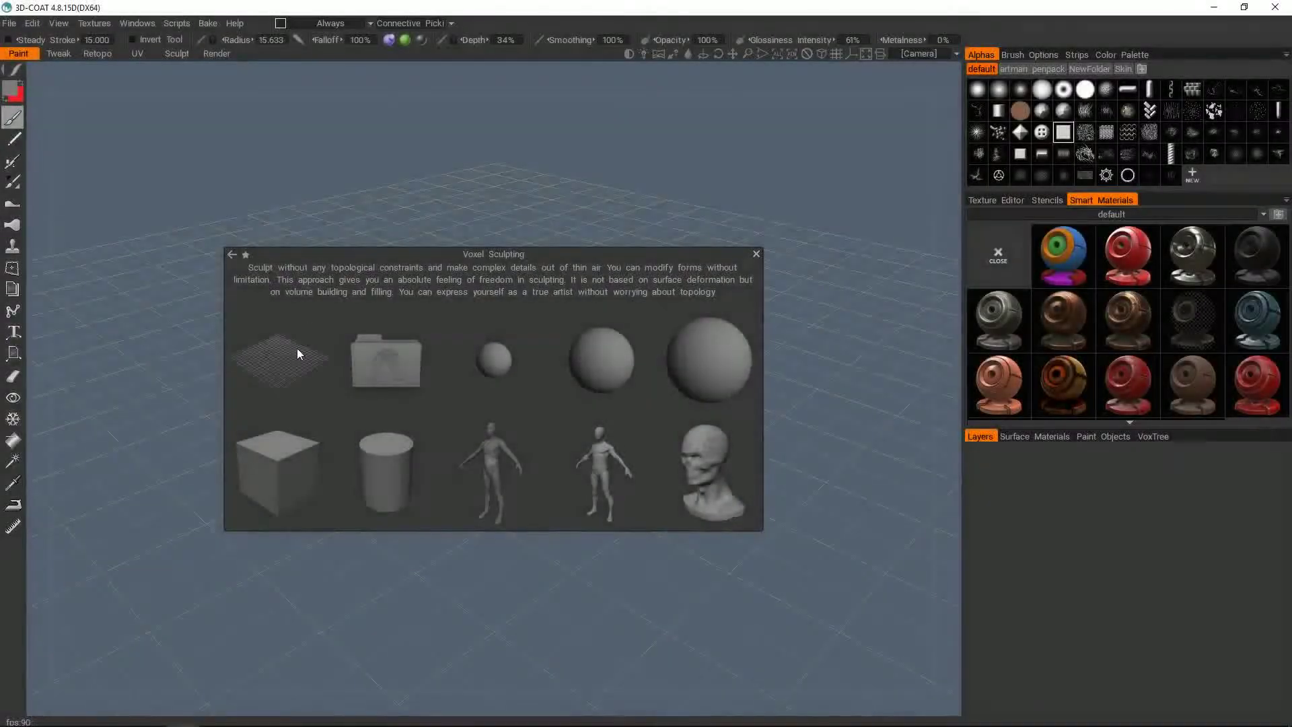
Start an empty voxel scene and lay an L-shaped slab with the Constructor tool using 20 x 20 x 20 cube bricks.
left_click(297, 348)
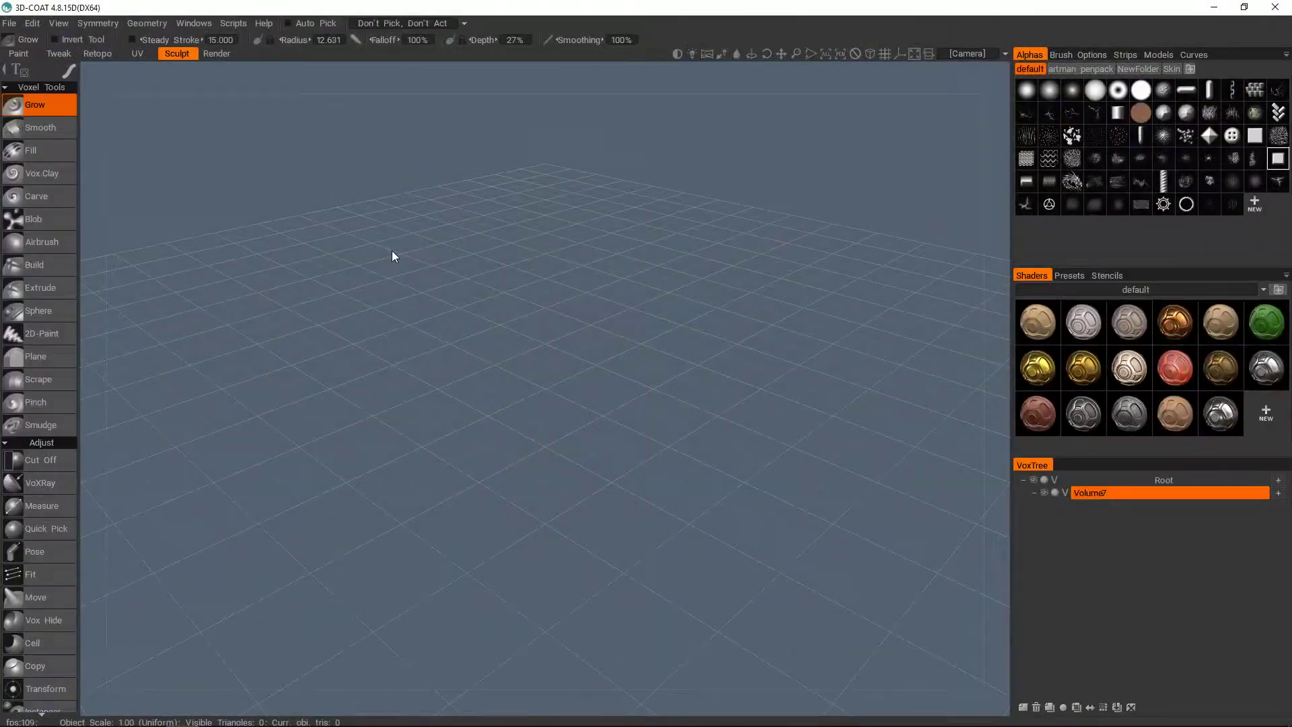
key("space")
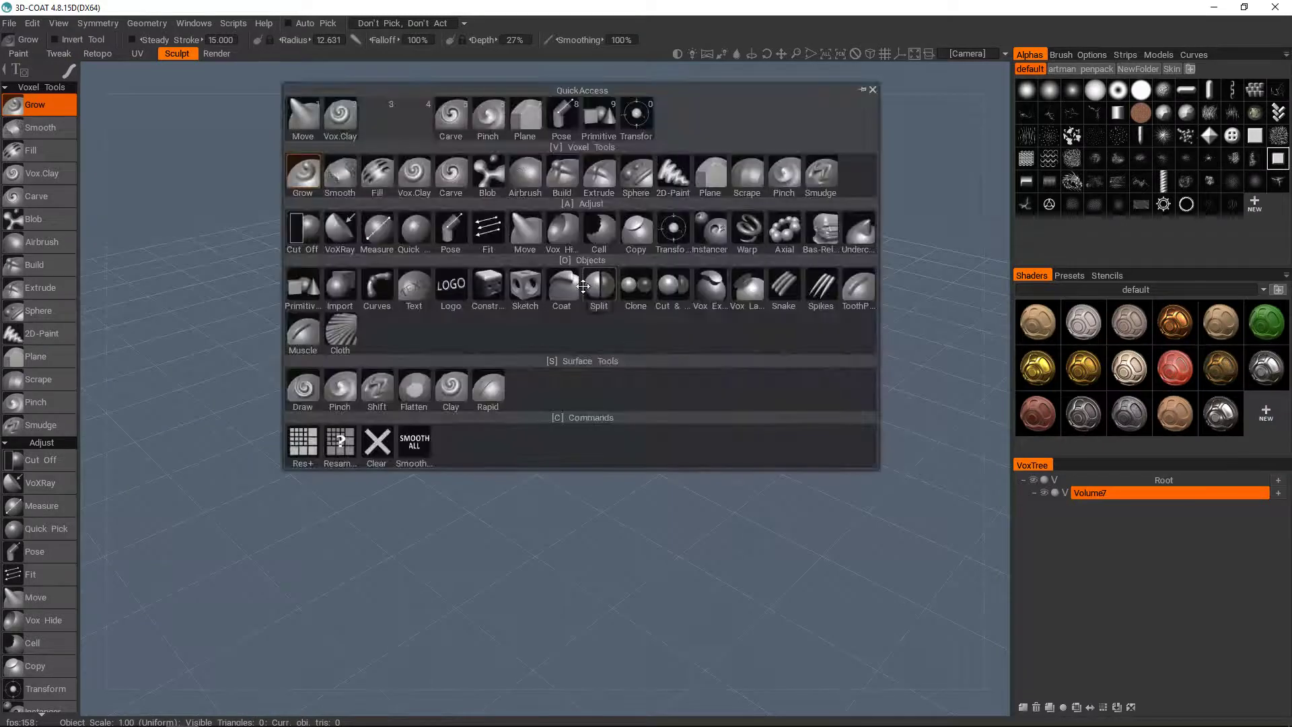
left_click(488, 288)
left_click(114, 146)
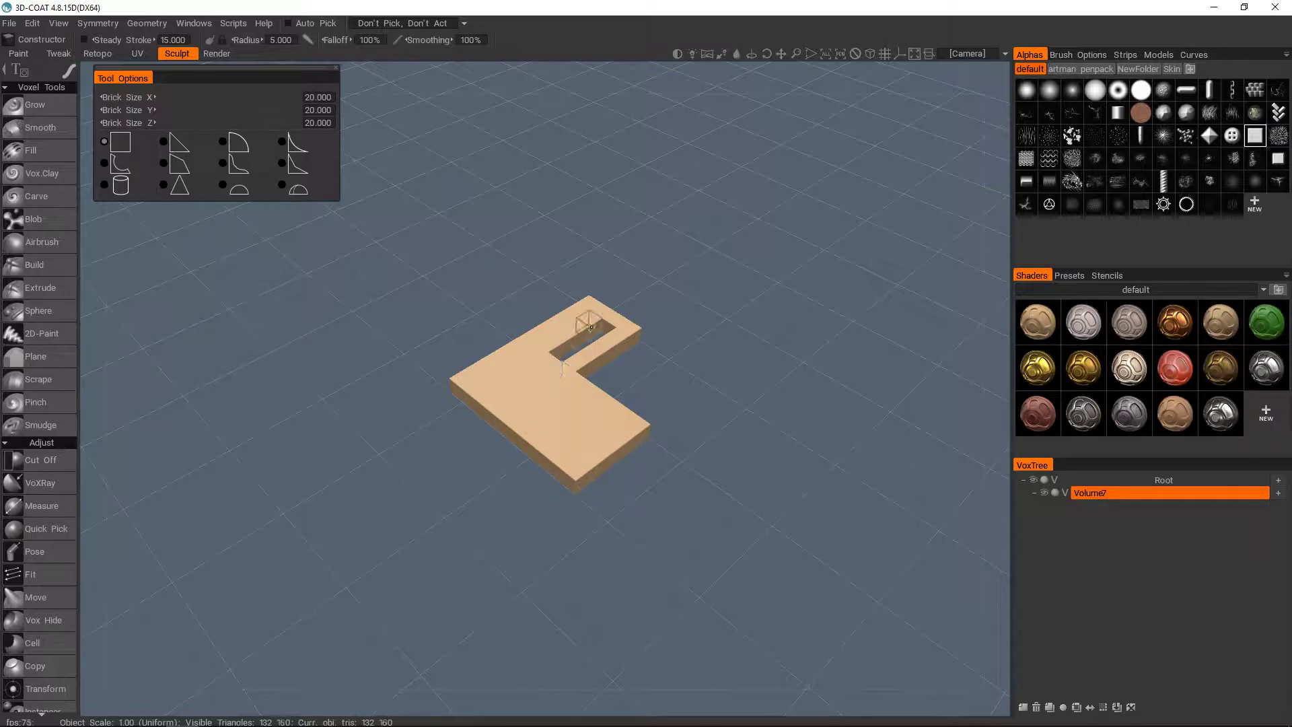
scroll(570, 353, "up", 5)
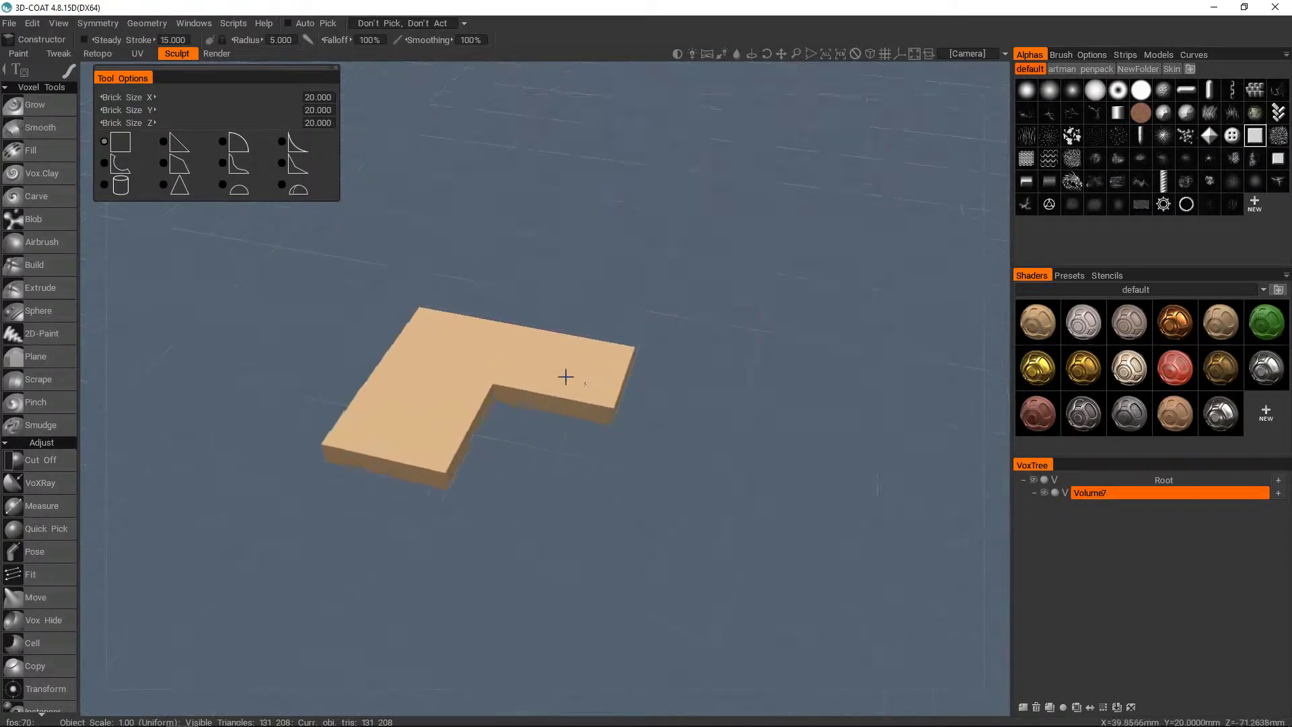
Add quarter-round bricks at the inner and outer corners of the L-shaped slab.
left_click(225, 141)
left_click_drag(597, 419, 607, 481)
middle_click_drag(518, 284, 632, 279)
Stack cube bricks into two tall posts at the corners of one end of the slab.
left_click(120, 141)
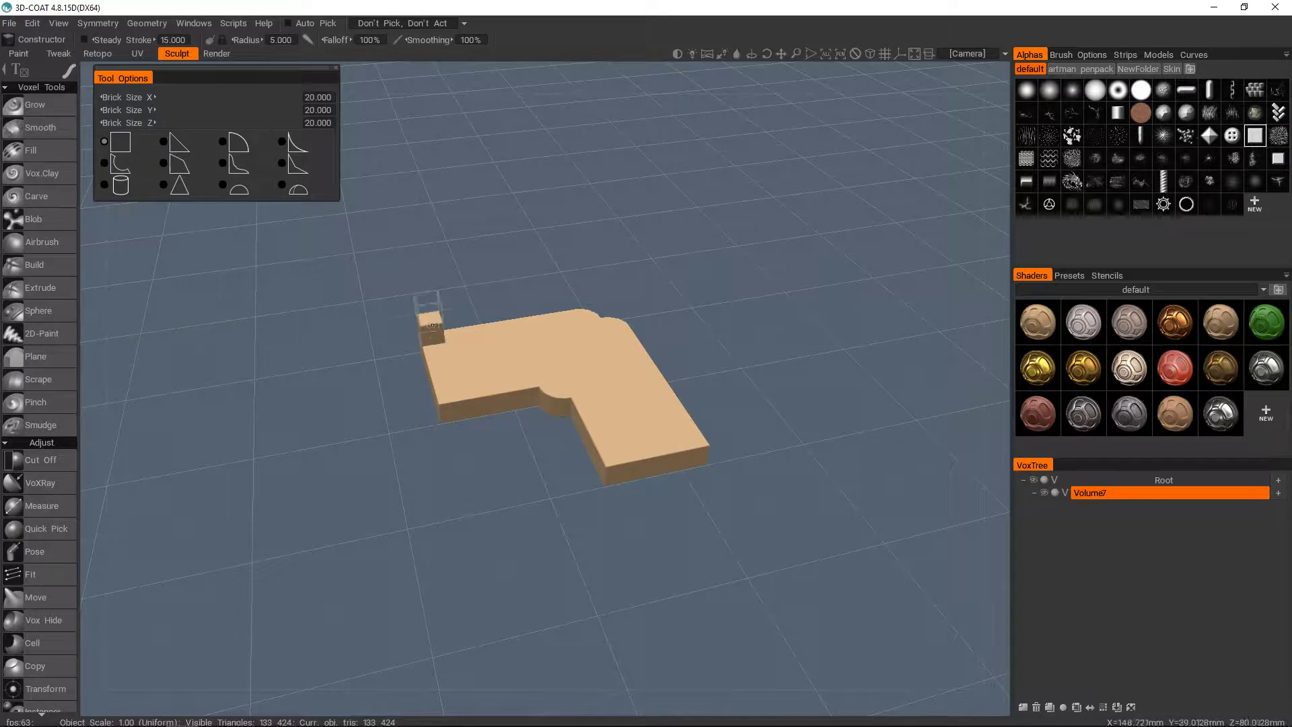
left_click(426, 284)
middle_click_drag(426, 284, 530, 286)
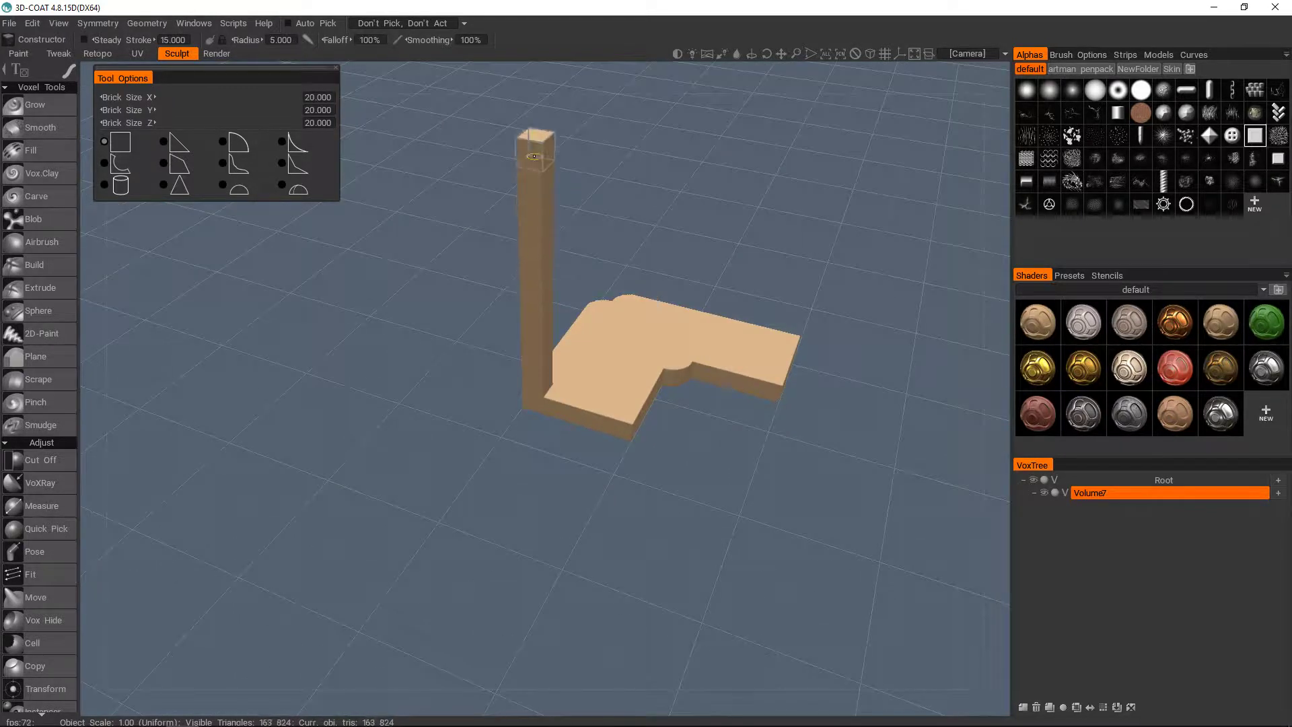
middle_click_drag(534, 156, 580, 414)
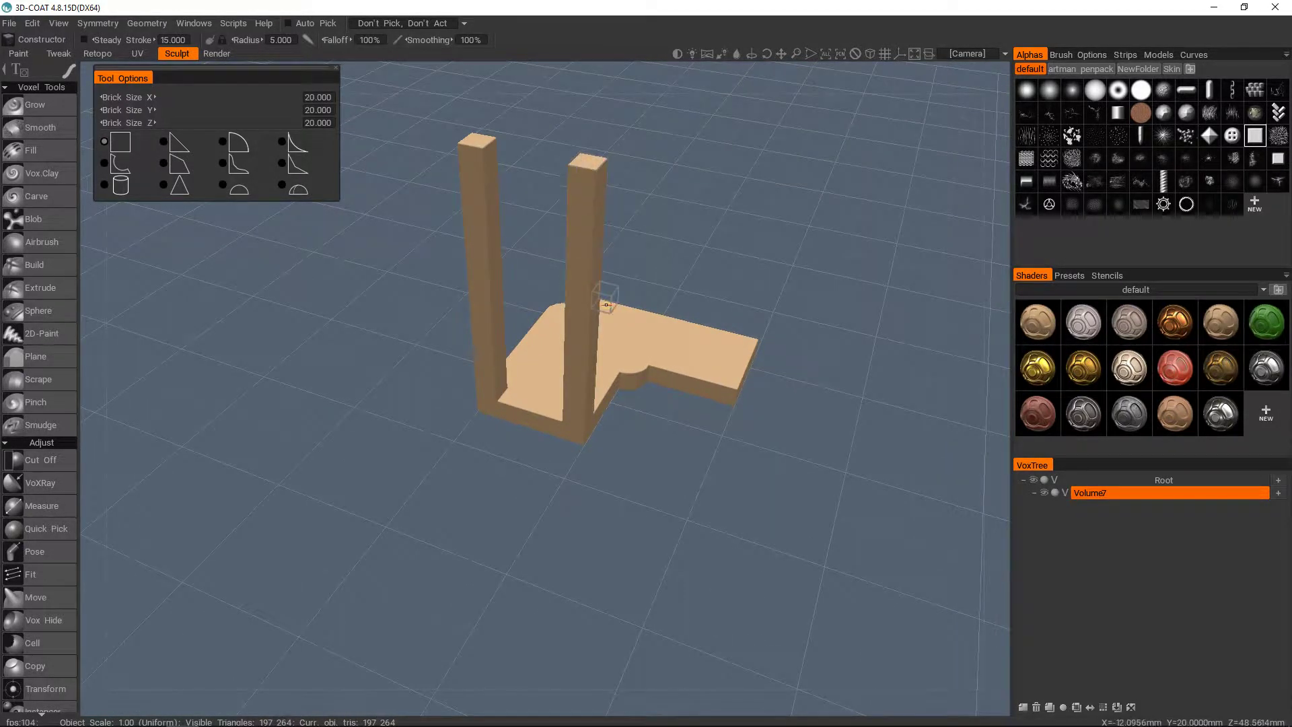
Bridge the two posts with three horizontal crossbars of cube bricks, undoing misplaced bricks.
middle_click_drag(605, 305, 413, 303)
left_click_drag(411, 303, 441, 294)
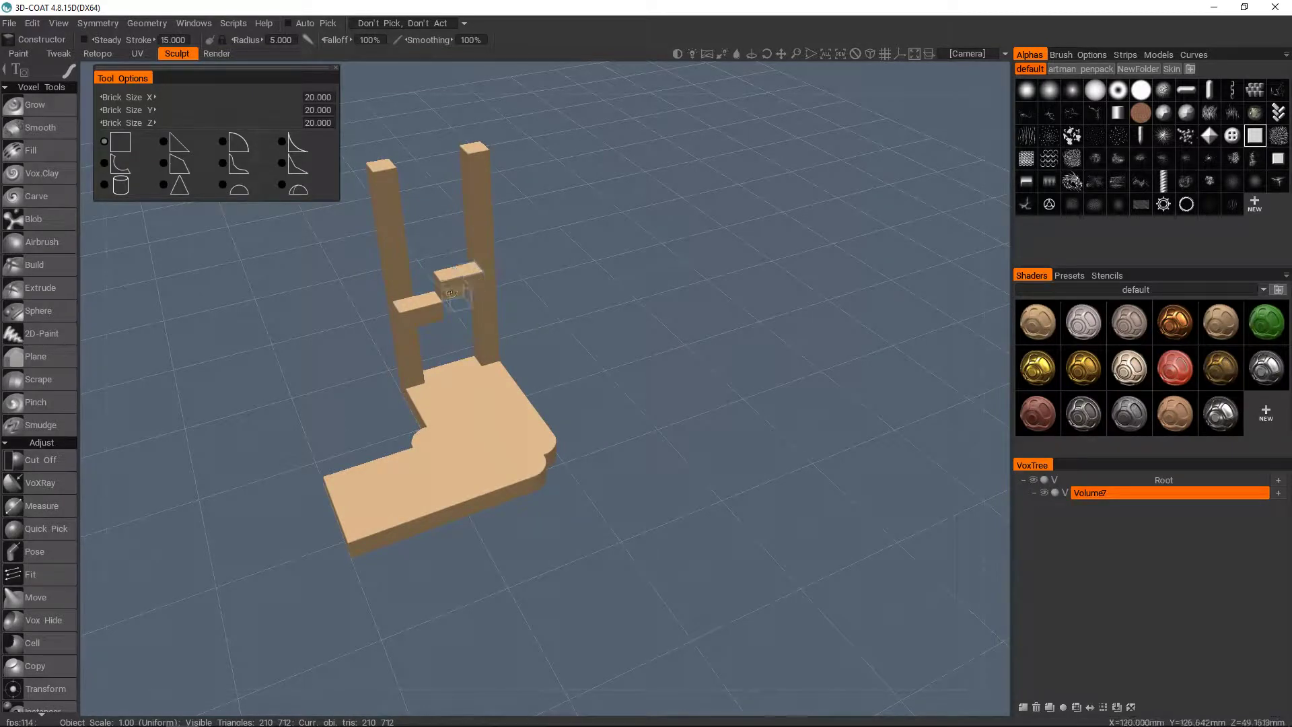
middle_click_drag(479, 271, 448, 310)
key("ctrl+z")
key("ctrl+z")
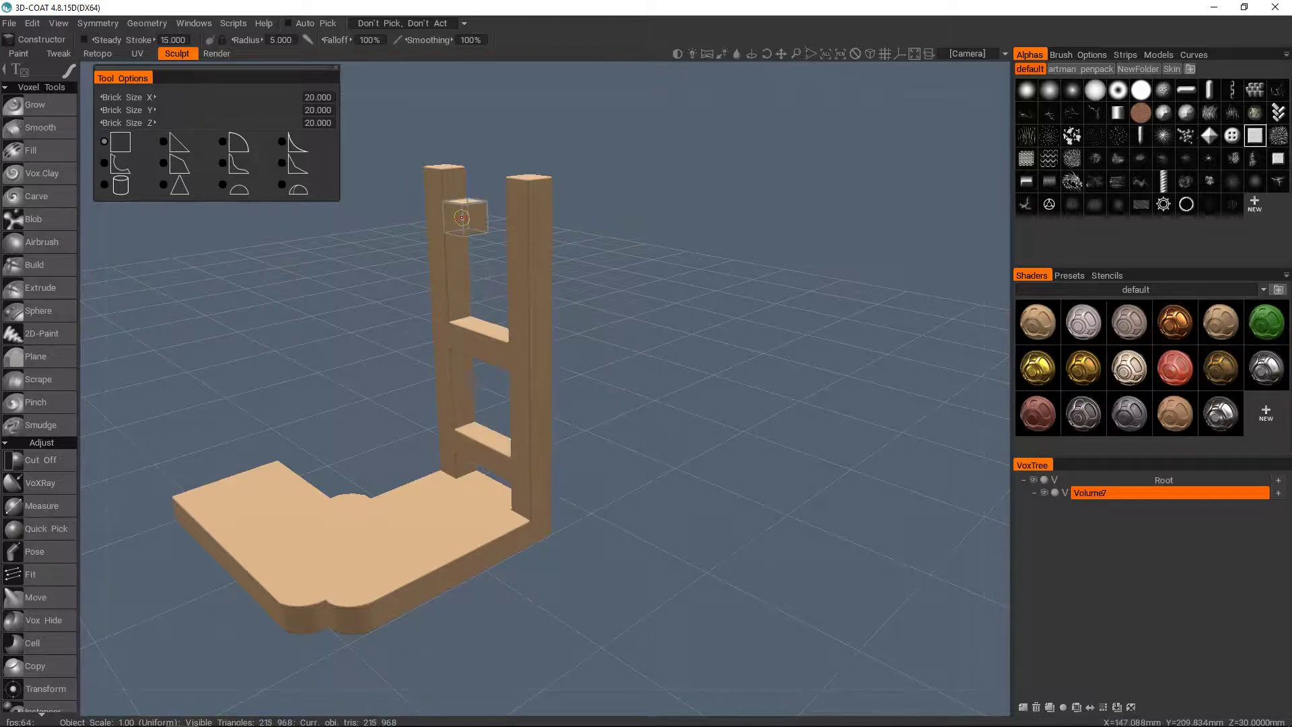
middle_click_drag(496, 226, 510, 174)
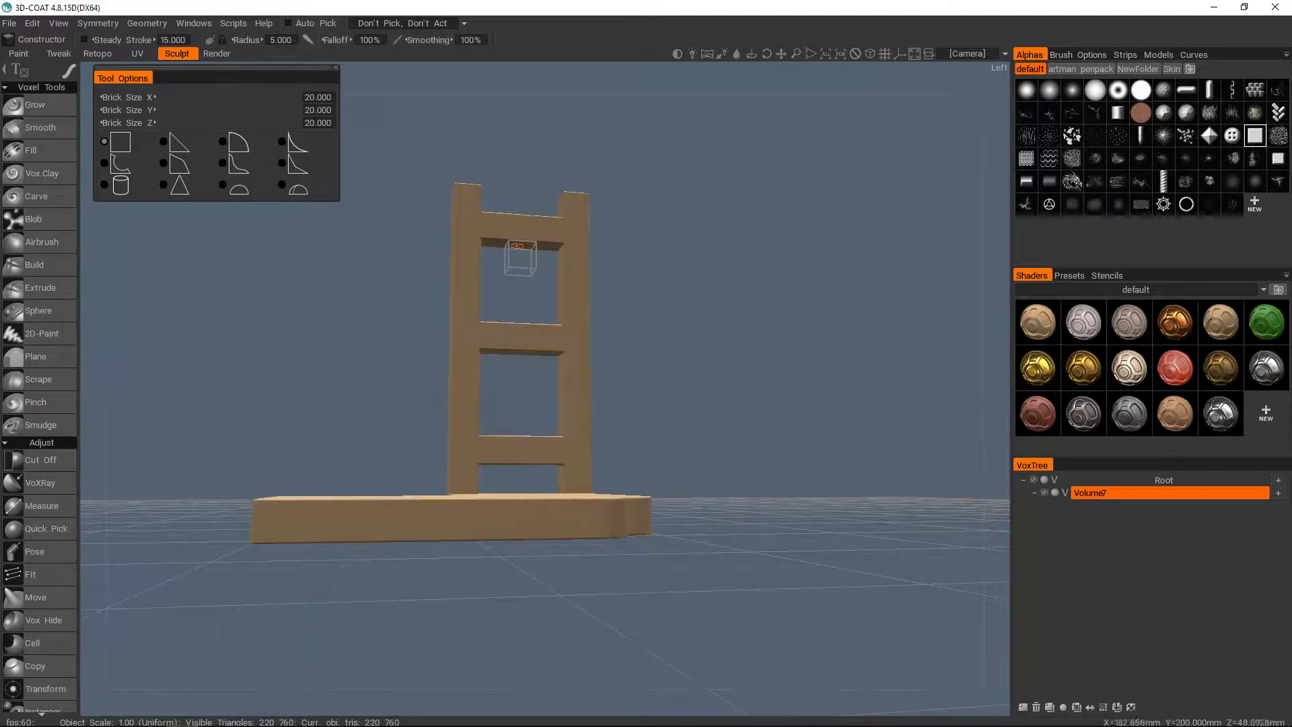
Add a central slat between the upper two crossbars and place shaped corner bricks in the openings beside it.
left_click(522, 300)
middle_click_drag(521, 300, 430, 355)
left_click(301, 169)
left_click(547, 363)
middle_click_drag(547, 364, 586, 388)
left_click(548, 248)
Remove cube bricks from the slab's projecting leg and front corners to leave a compact chair seat.
left_click(122, 144)
middle_click_drag(424, 422, 548, 417)
left_click(546, 430, "ctrl")
mouse_move(620, 394)
left_mouse_down("ctrl")
mouse_move(514, 528)
mouse_move(614, 496)
mouse_move(520, 533)
left_mouse_up("ctrl")
middle_click_drag(520, 533, 431, 513)
left_click(511, 476)
left_click_drag(523, 464, 563, 437)
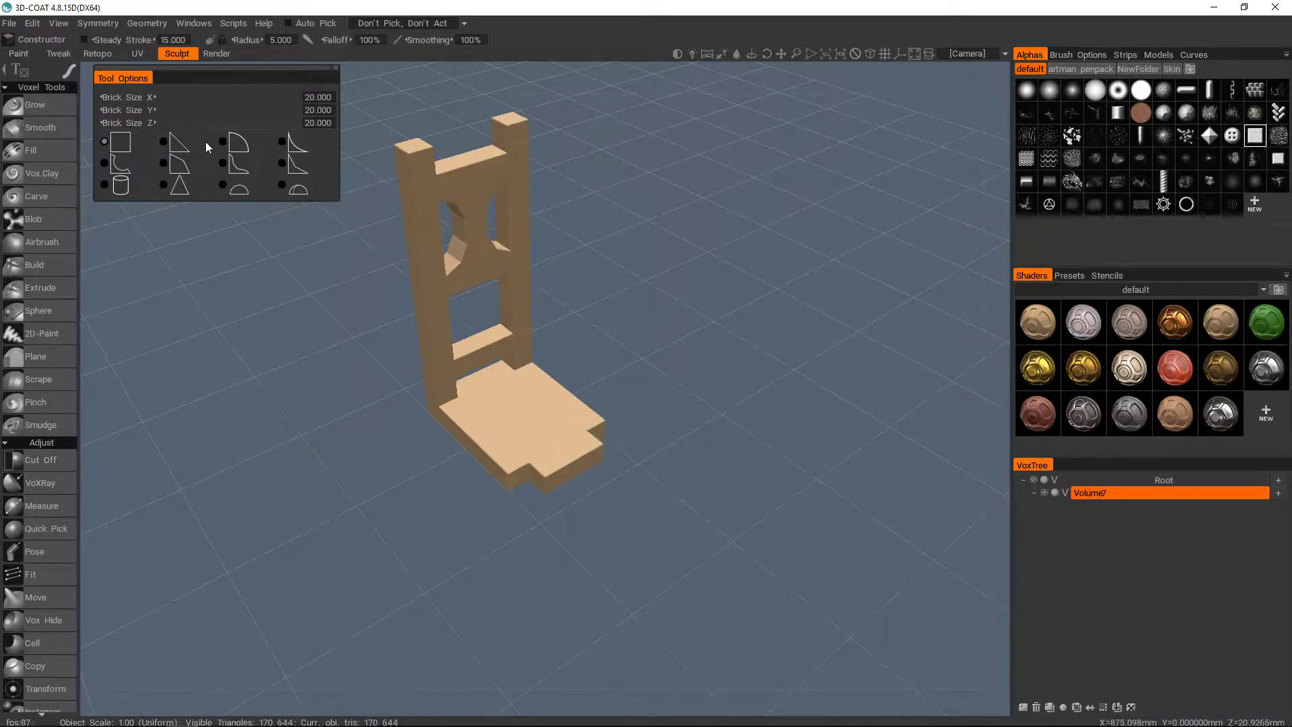
Round the two front corners of the seat with quarter-round bricks.
left_click(235, 143)
left_click(528, 480)
middle_click_drag(529, 479, 478, 468)
left_click(616, 448)
middle_click_drag(616, 449, 706, 379)
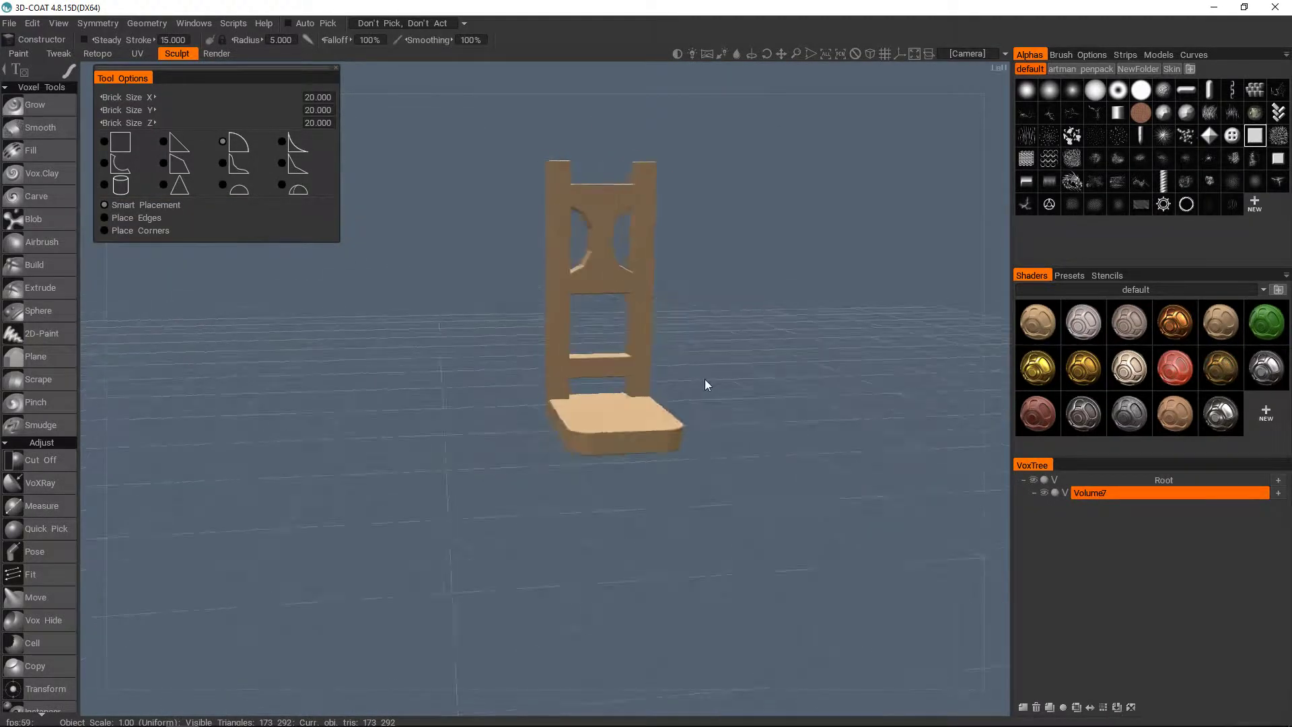
Extend the chair with cube bricks, adding legs under the seat and small blocks beside the backrest.
left_click(120, 141)
middle_click_drag(579, 270, 579, 233)
key("ctrl+z")
left_click(592, 349)
left_click(520, 346)
middle_click_drag(520, 346, 580, 212)
right_click_drag(580, 212, 579, 334)
middle_click_drag(579, 333, 572, 364)
Fill the corners of the lower backrest opening with angled bricks and stack cube bricks up its centre.
left_click(178, 169)
left_click(436, 346)
left_click(118, 146)
left_click(555, 315)
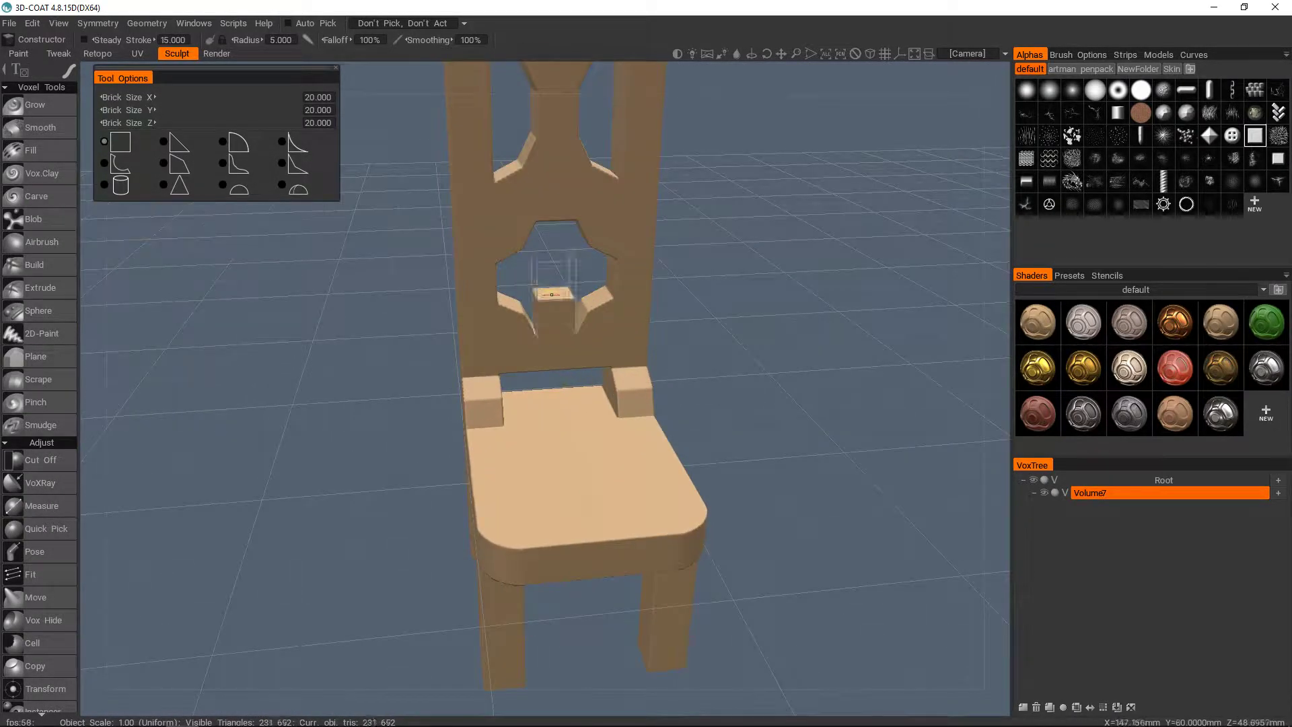
left_click(556, 275)
middle_click_drag(556, 274, 572, 310)
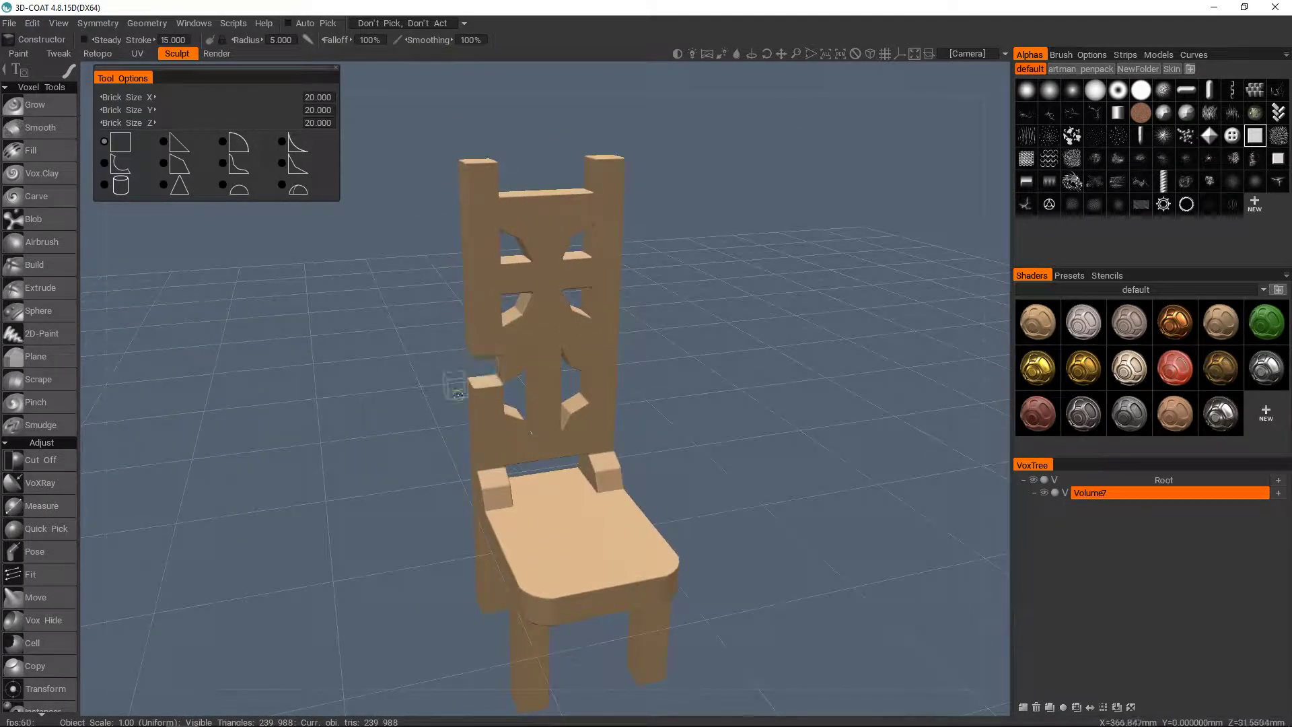
Remove cube bricks from the backrest's top crossbar and place concave quarter-round bricks against the inner sides of the posts.
middle_click_drag(456, 384, 410, 371)
left_click(546, 208, "ctrl")
right_click_drag(626, 212, 632, 265)
middle_click_drag(631, 265, 666, 286)
left_click(297, 144)
left_click(569, 240)
middle_click_drag(646, 235, 592, 235)
left_click(496, 236)
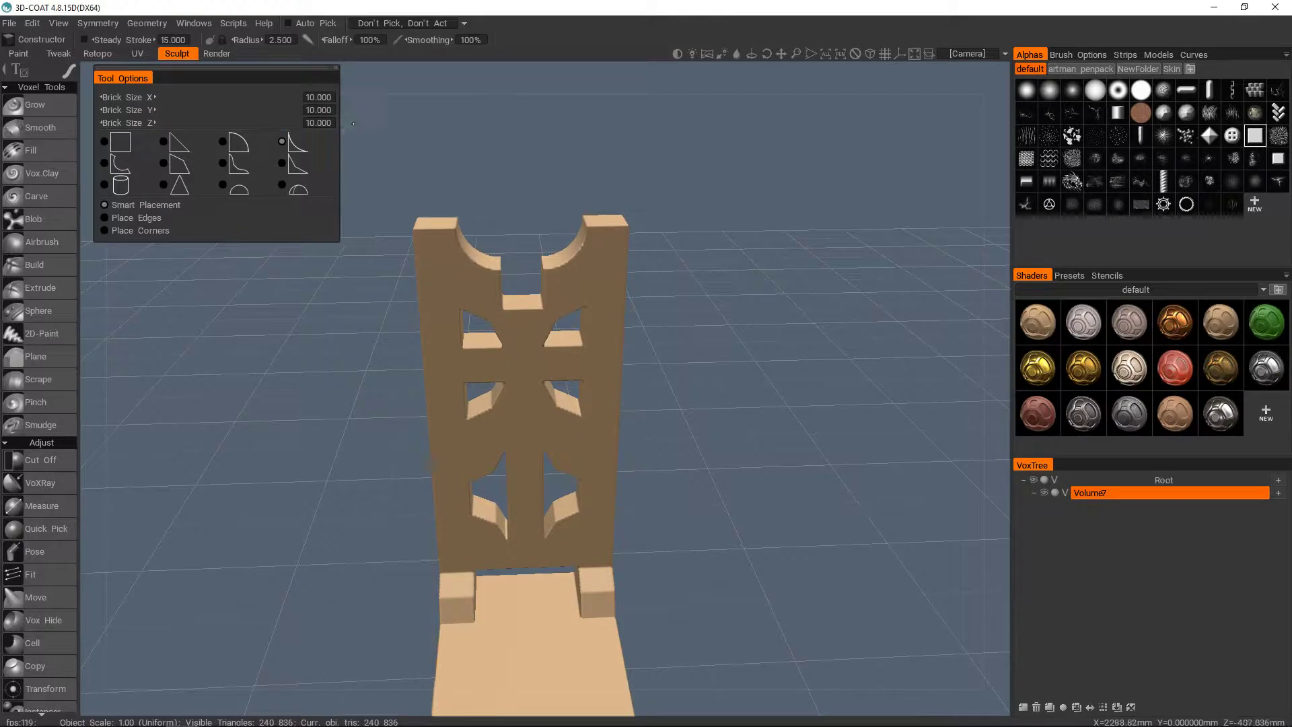
Place smaller concave bricks, sized 10 on all axes, in the corners of the notch atop the backrest.
middle_click_drag(471, 202, 531, 235)
left_click(512, 259)
left_click(536, 257)
right_click_drag(536, 256, 538, 336)
middle_click_drag(539, 337, 542, 317)
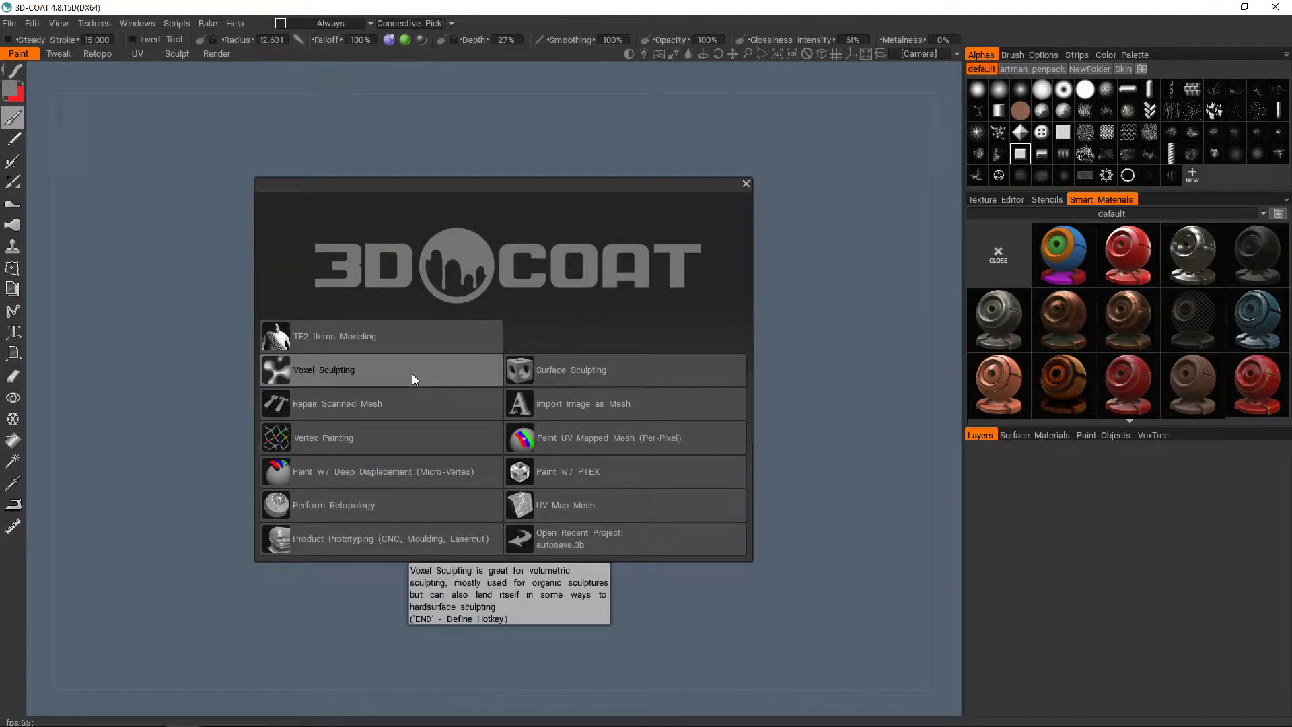
Start another empty voxel sculpting scene and turn on the 3D grid.
left_click(412, 373)
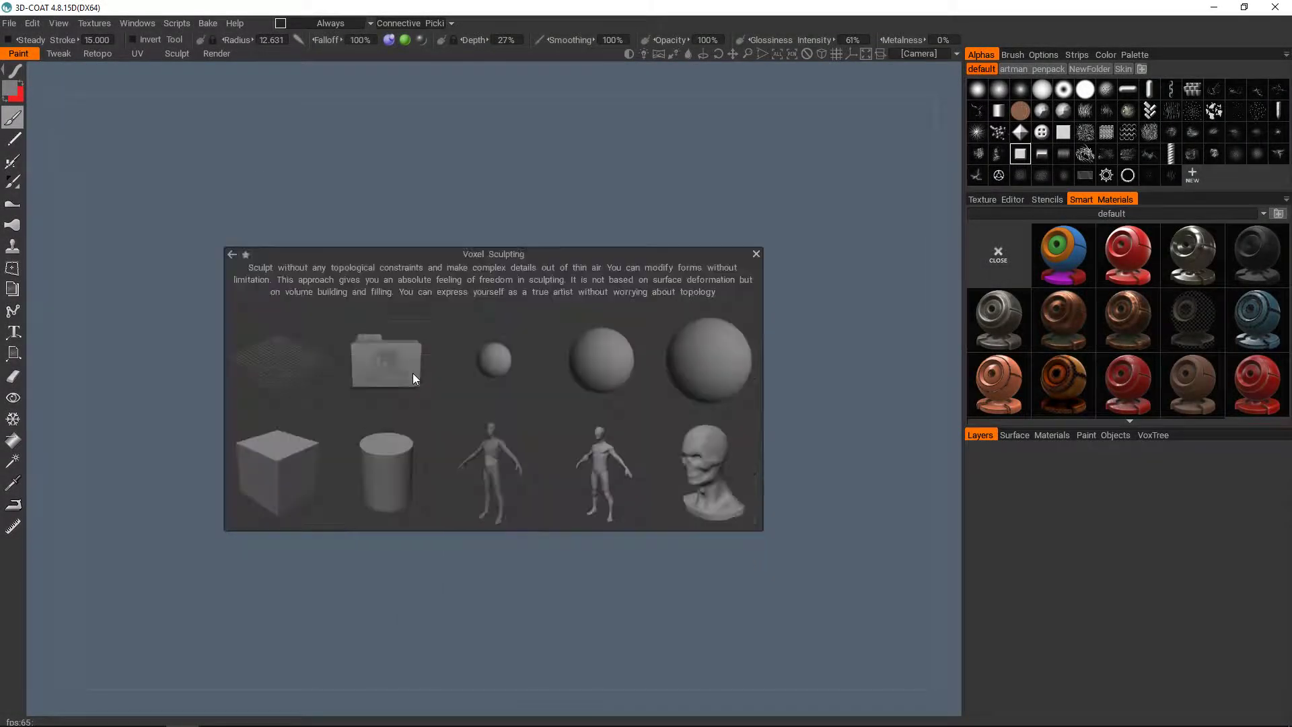
left_click(300, 369)
left_click(58, 24)
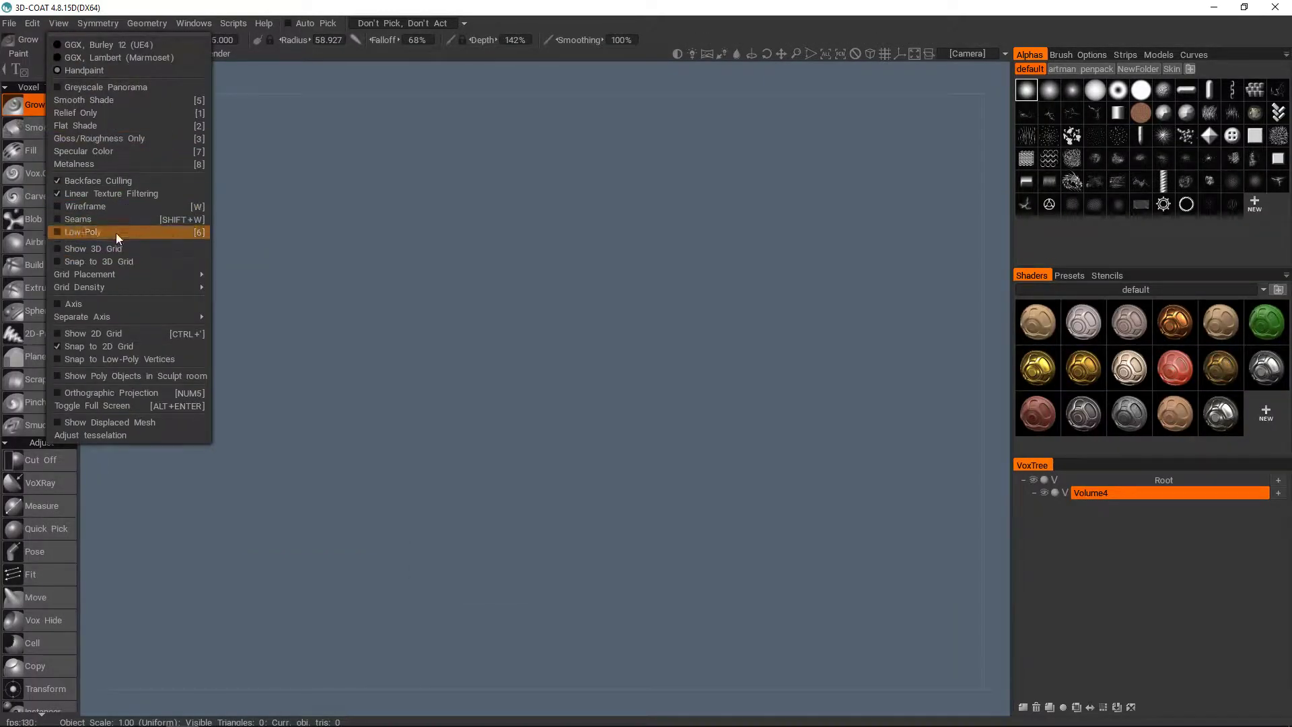
scroll(544, 350, "down", 2)
Create a voxel sphere primitive at the origin with a radius of about 102.
key("space")
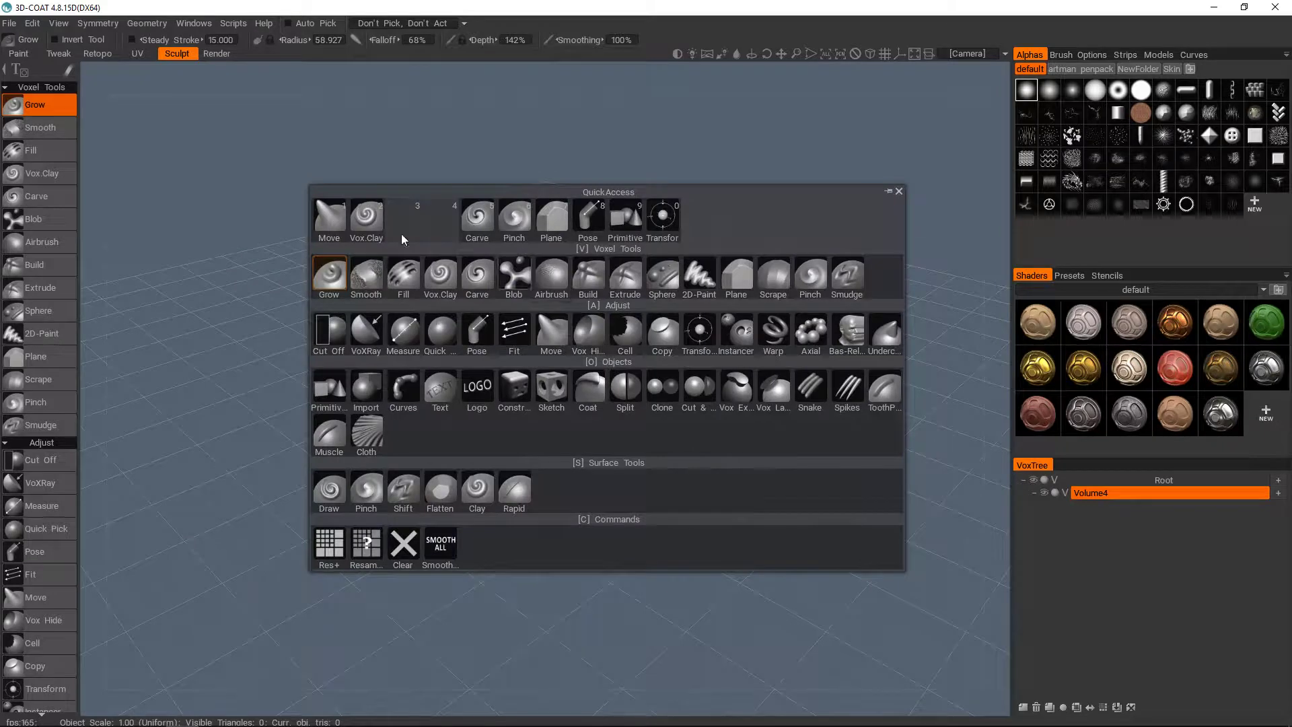
left_click(635, 225)
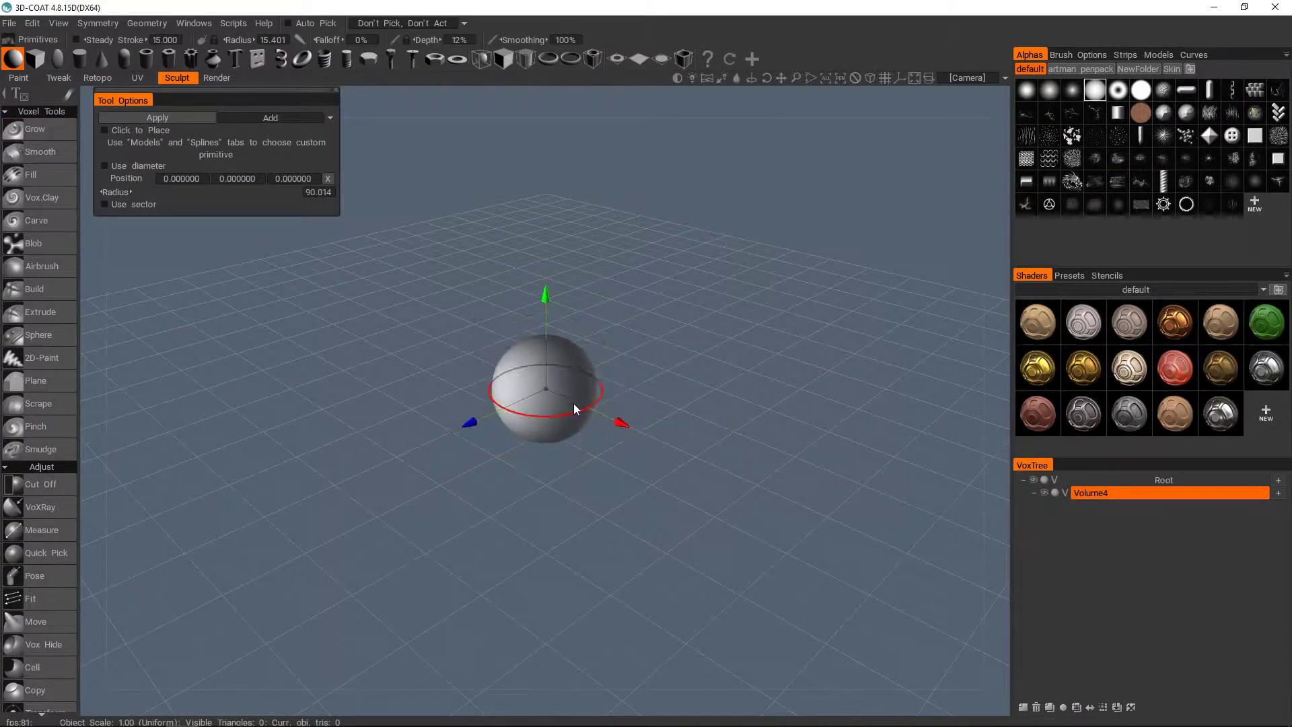
left_click_drag(571, 414, 575, 419)
key("Return")
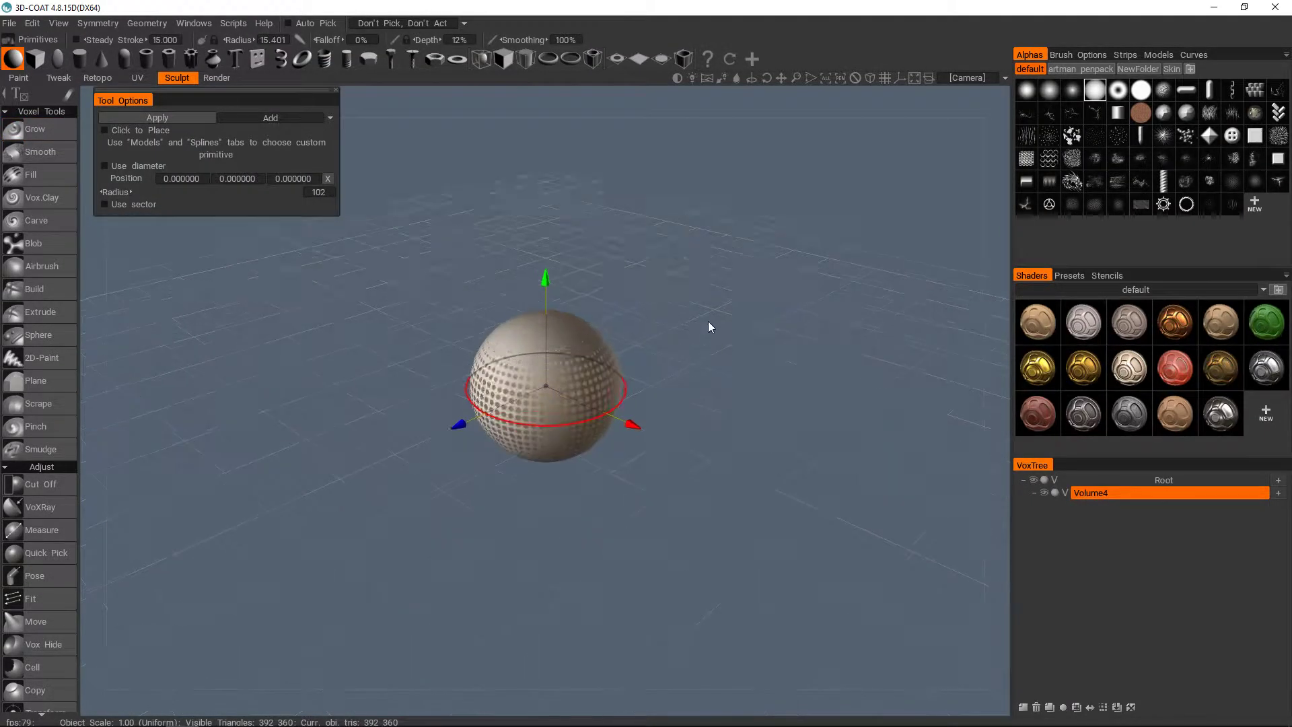
Convert the sphere's volume from voxel to surface mode and select the Rapid2 brush.
key("space")
left_click(813, 418)
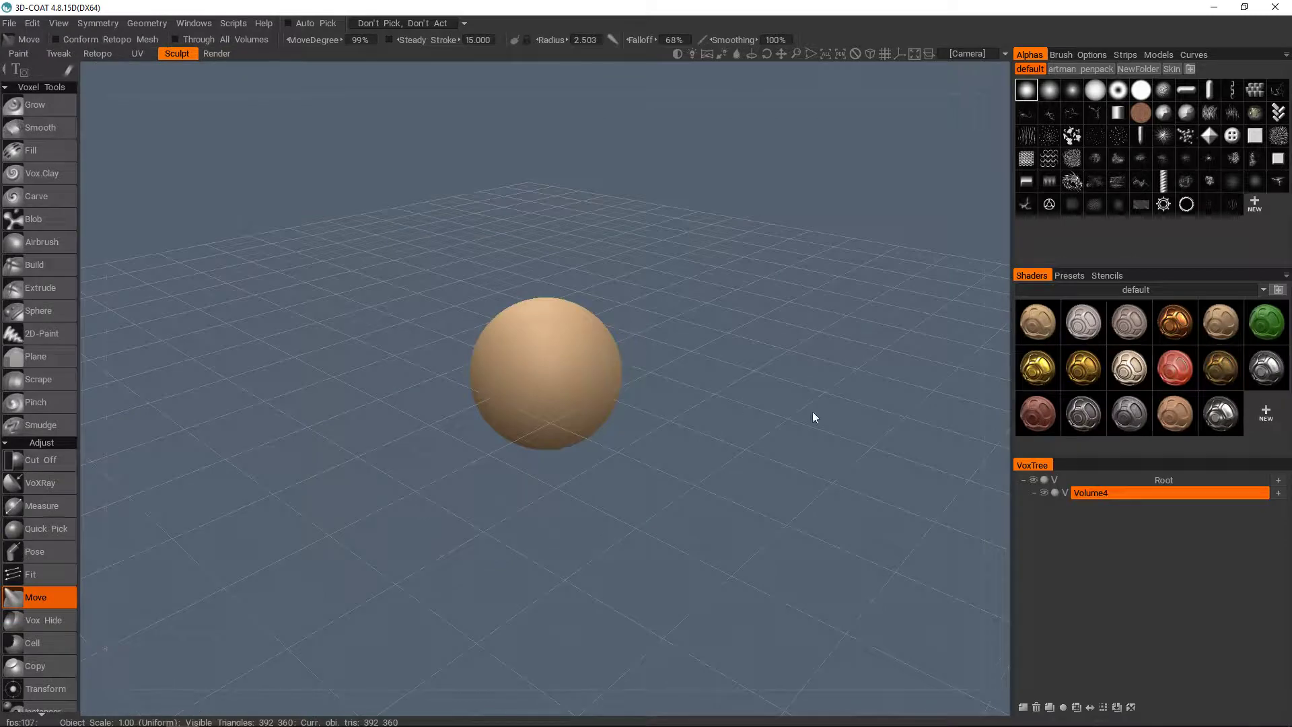
left_click(1065, 494)
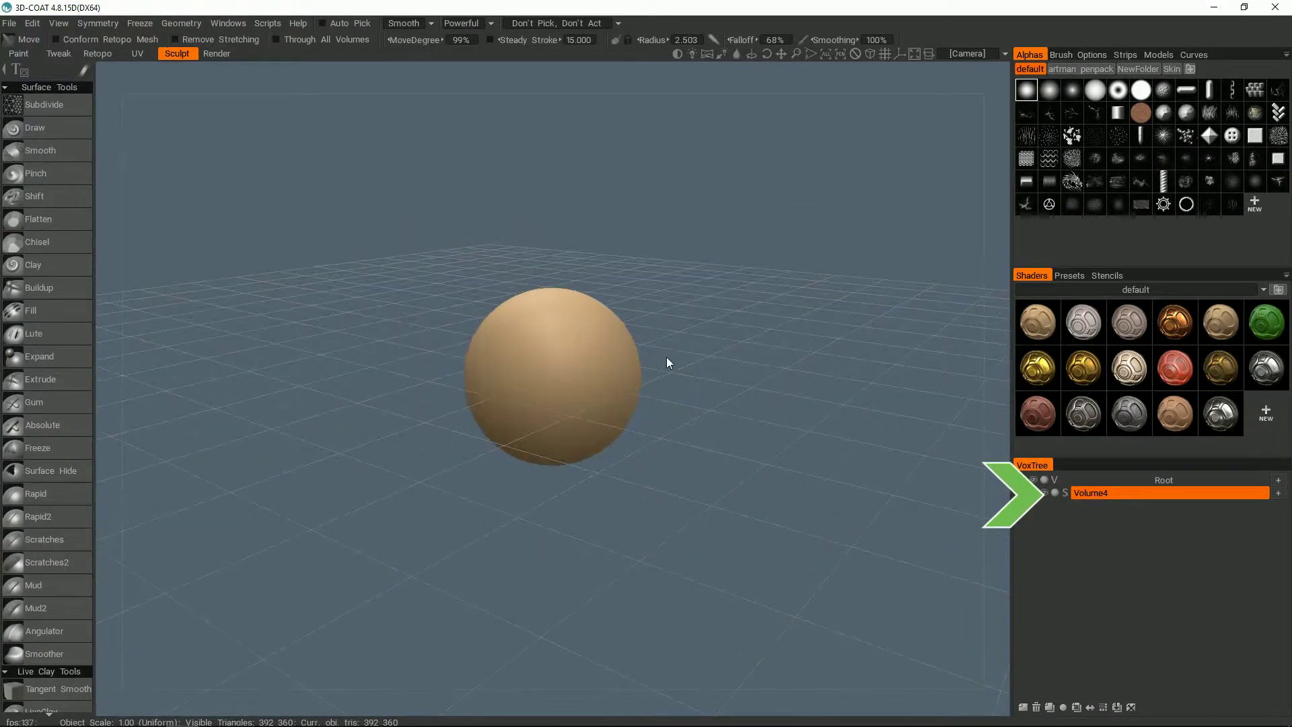
key("space")
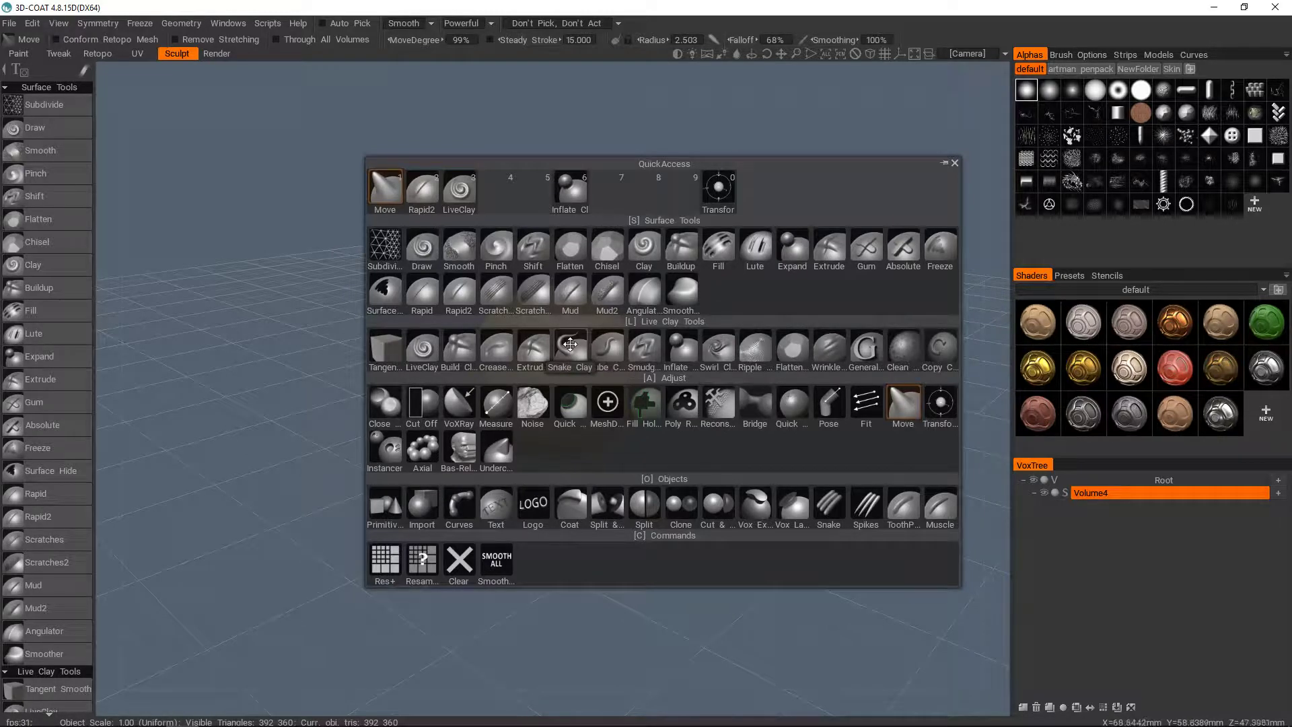
left_click(461, 291)
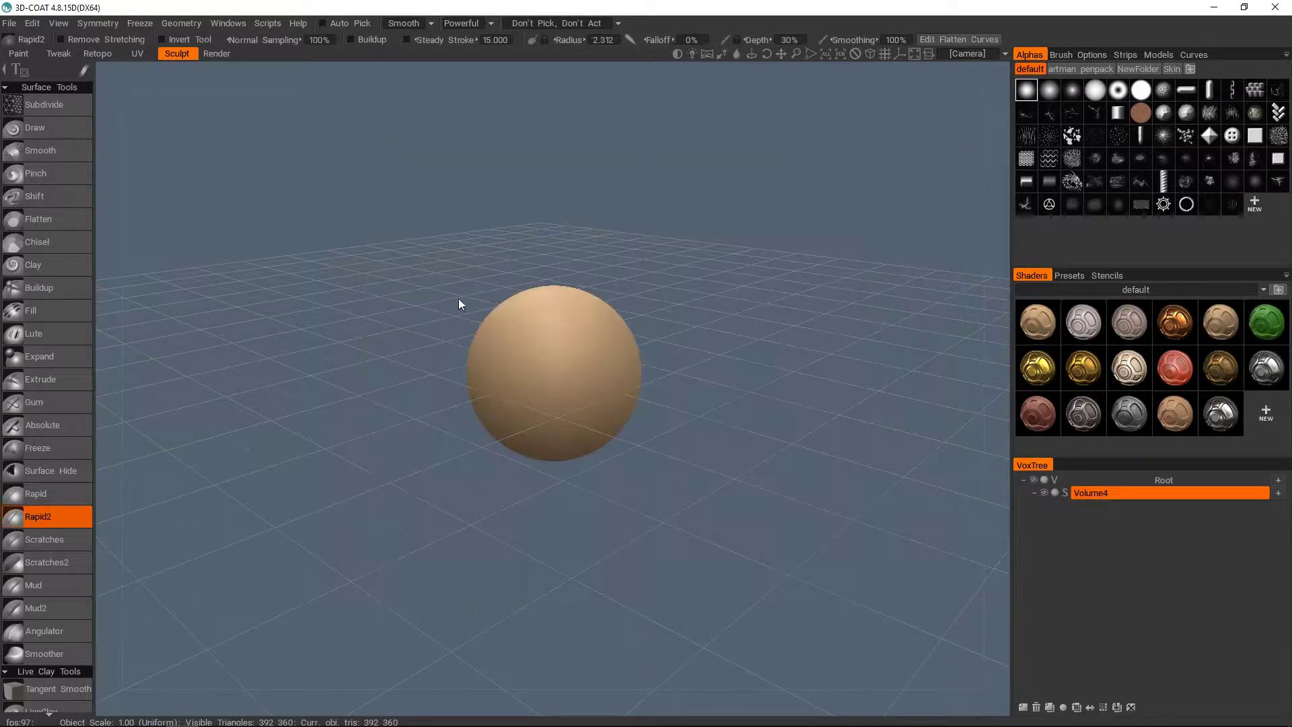
Hide the 3D grid around the sphere and enable mirror symmetry for sculpting.
left_click_drag(582, 348, 609, 321, "alt")
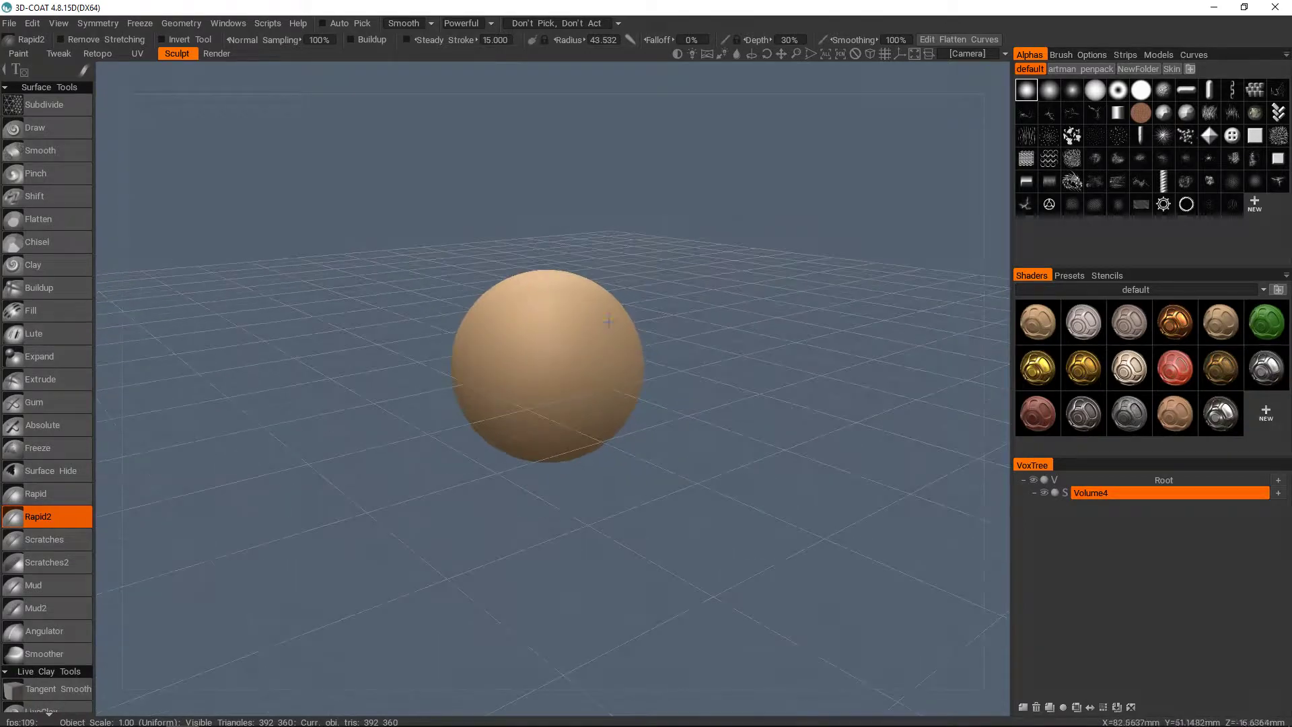
mouse_move(61, 24)
left_click(108, 250)
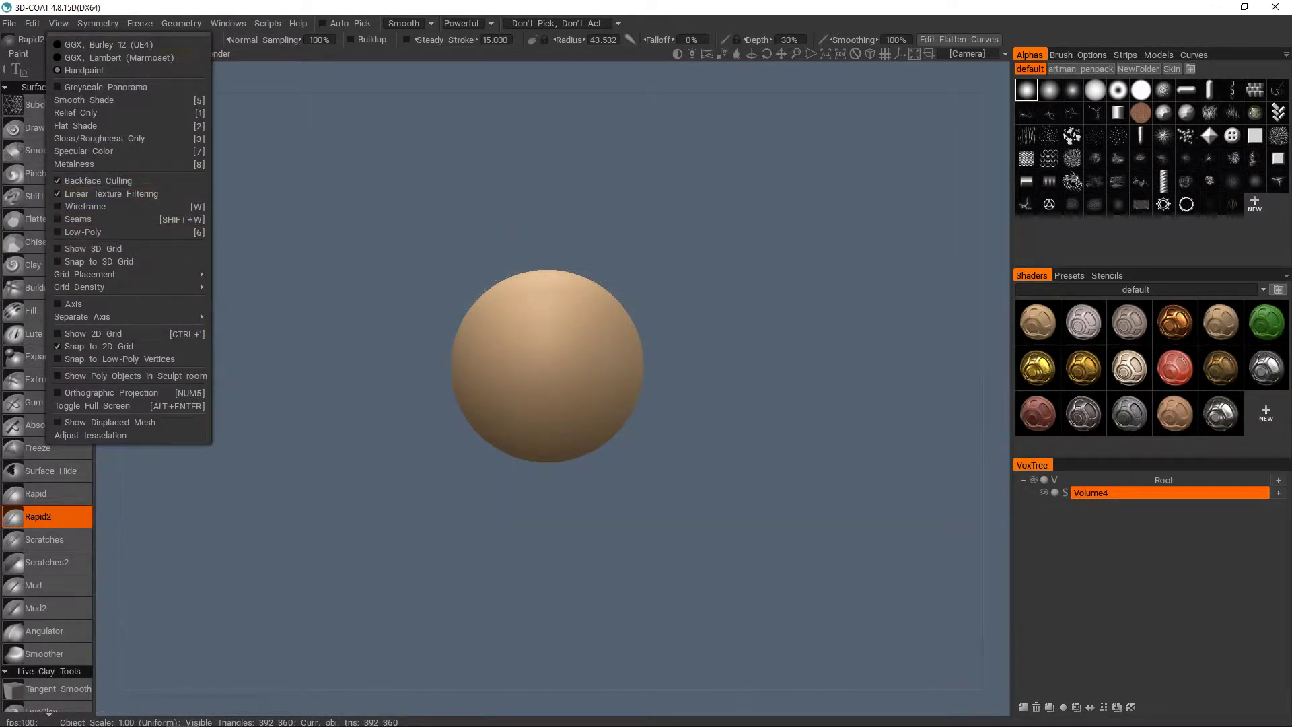
key("s")
left_click(552, 368)
Carve large mirrored eye sockets into the sphere with the Rapid2 brush at a radius of about 43.5.
mouse_move(498, 357)
left_mouse_down("alt")
mouse_move(471, 350)
mouse_move(495, 376)
left_mouse_up("alt")
left_click_drag(458, 343, 577, 350)
mouse_move(532, 403)
left_mouse_down("alt")
mouse_move(548, 397)
mouse_move(546, 300)
mouse_move(589, 316)
mouse_move(570, 322)
mouse_move(566, 350)
mouse_move(592, 363)
mouse_move(624, 344)
mouse_move(606, 316)
left_mouse_up("alt")
key("ctrl+z")
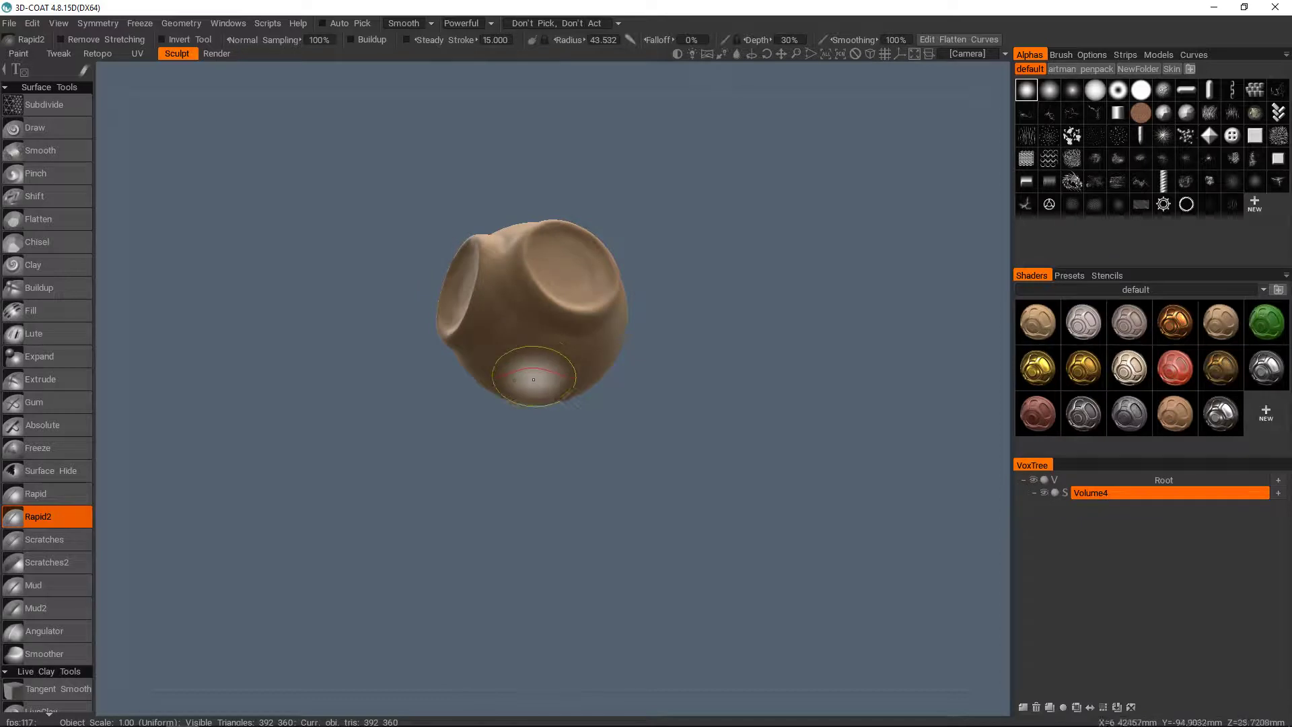
Build up a thick neck-like body beneath the head with Rapid2 strokes on the sphere's underside.
mouse_move(539, 375)
left_mouse_down()
mouse_move(568, 384)
mouse_move(572, 360)
left_mouse_up()
left_click_drag(563, 414, 546, 432)
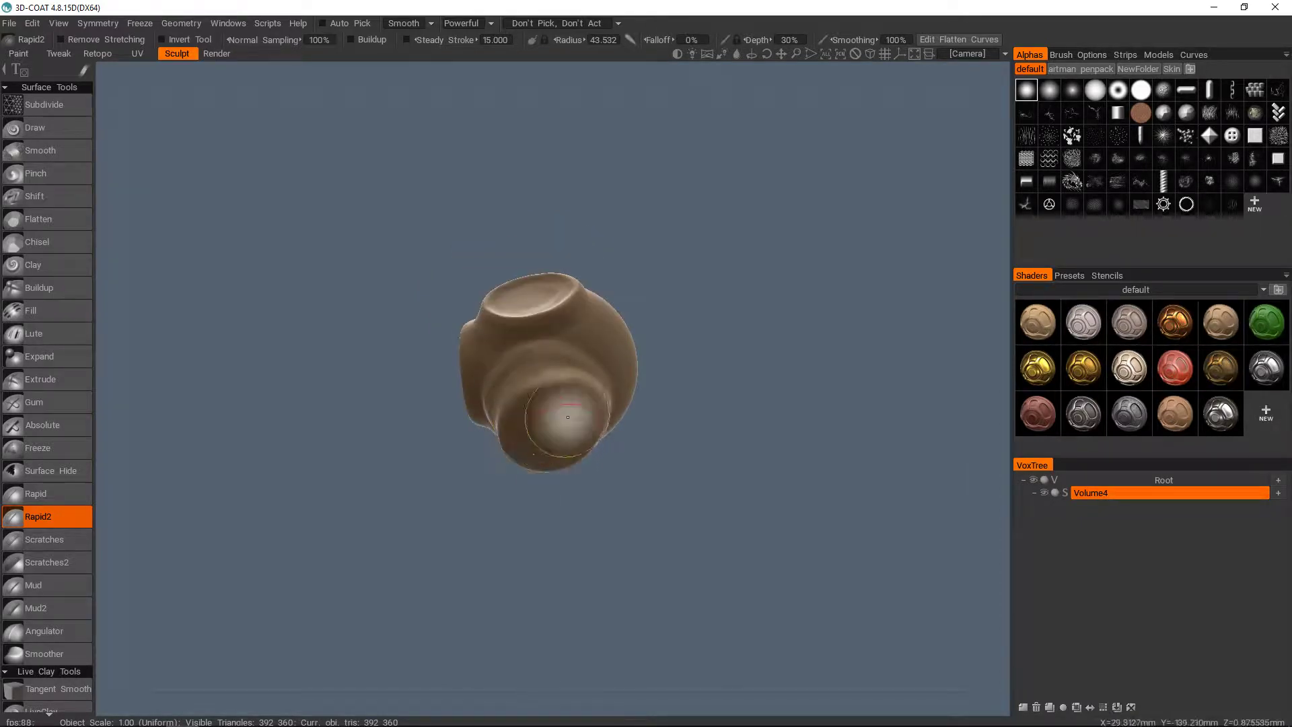
mouse_move(568, 417)
left_mouse_down()
mouse_move(554, 427)
mouse_move(568, 431)
mouse_move(550, 462)
mouse_move(566, 471)
mouse_move(551, 488)
mouse_move(548, 386)
left_mouse_up()
mouse_move(548, 386)
right_mouse_down("alt")
mouse_move(562, 311)
mouse_move(624, 373)
mouse_move(577, 381)
mouse_move(591, 398)
right_mouse_up("alt")
mouse_move(592, 398)
left_mouse_down("alt")
mouse_move(580, 363)
mouse_move(535, 356)
mouse_move(562, 368)
mouse_move(548, 381)
left_mouse_up("alt")
mouse_move(451, 390)
left_mouse_down("alt")
mouse_move(517, 387)
mouse_move(487, 474)
left_mouse_up("alt")
mouse_move(377, 397)
left_mouse_down("alt")
mouse_move(440, 385)
mouse_move(456, 467)
left_mouse_up("alt")
left_click_drag(430, 407, 569, 387, "alt")
Sculpt a narrow nose with flared nostrils between the eye sockets, using a brush radius of about 16.4.
right_click_drag(567, 311, 548, 312)
left_click_drag(567, 266, 559, 319)
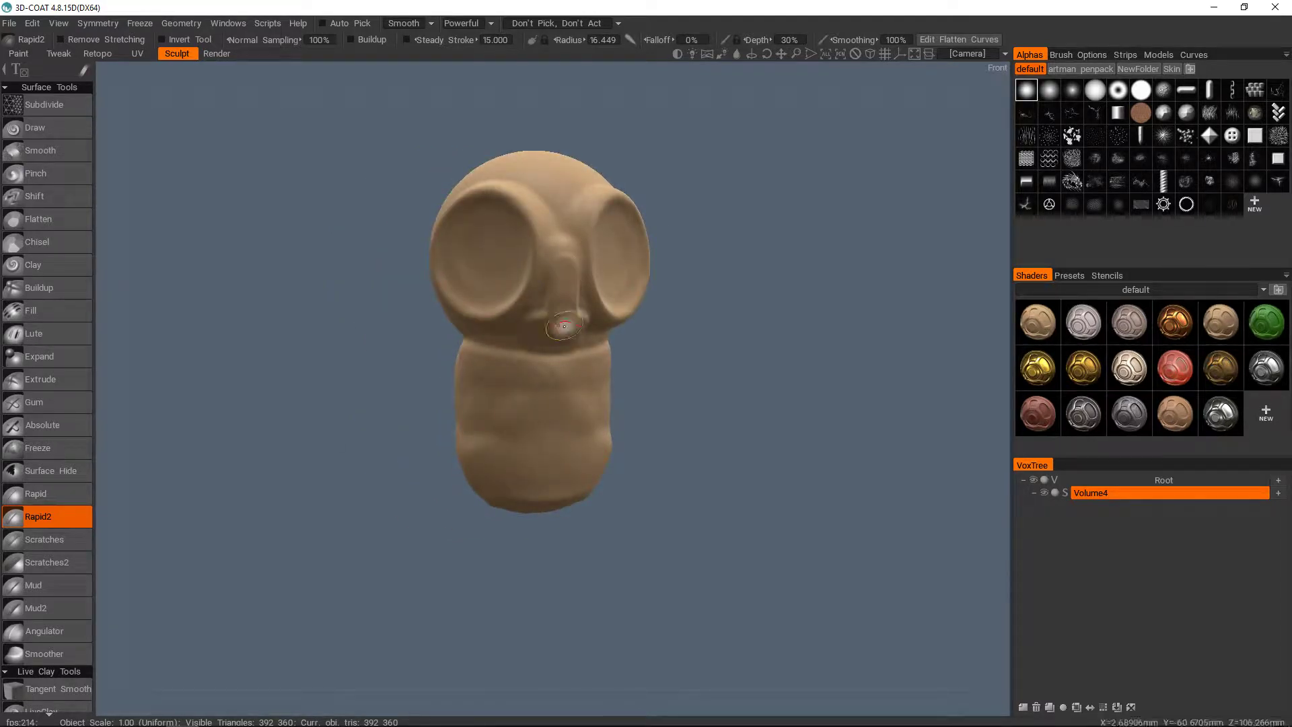
mouse_move(537, 341)
left_mouse_down("alt")
mouse_move(522, 245)
mouse_move(554, 331)
mouse_move(586, 339)
left_mouse_up("alt")
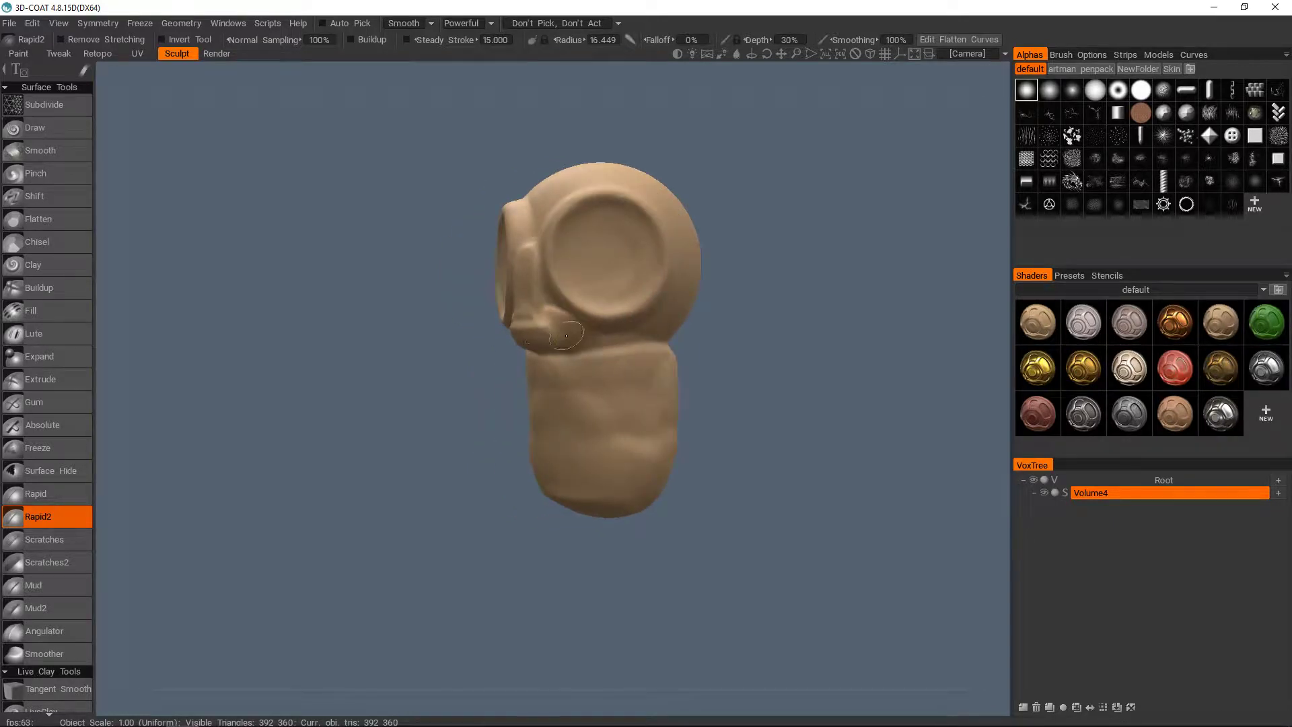
Add volume to the front and side of the body below the face with an enlarged Rapid2 brush.
right_click_drag(595, 355, 622, 355)
mouse_move(598, 357)
left_mouse_down()
mouse_move(658, 374)
mouse_move(691, 359)
mouse_move(653, 403)
mouse_move(680, 426)
left_mouse_up()
left_click_drag(680, 426, 606, 404, "alt")
mouse_move(605, 377)
left_mouse_down()
mouse_move(586, 417)
mouse_move(613, 451)
left_mouse_up()
mouse_move(612, 451)
left_mouse_down("alt")
mouse_move(850, 440)
mouse_move(579, 381)
mouse_move(626, 378)
left_mouse_up("alt")
Deepen the area under the nose above the body with a brush radius of about 14.4.
right_click_drag(576, 357, 557, 358)
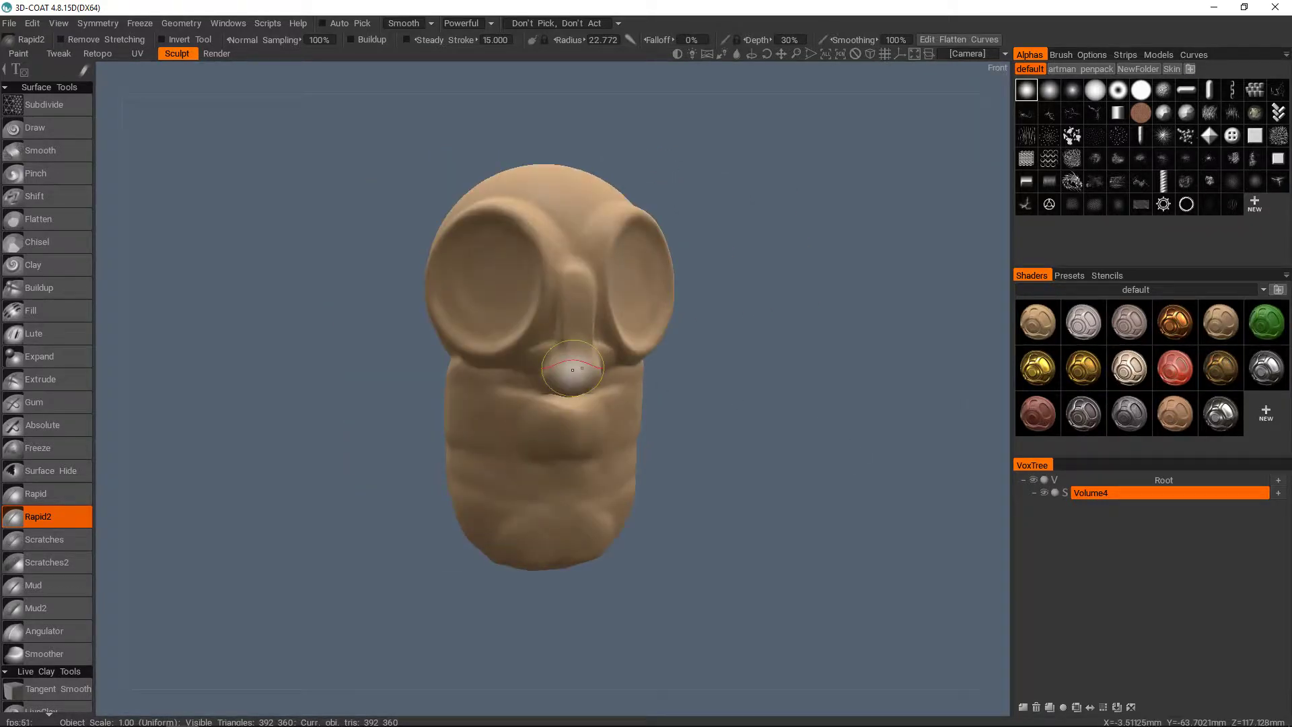
left_click_drag(573, 369, 606, 372, "alt")
right_click_drag(606, 372, 587, 367, "alt")
left_click_drag(587, 366, 566, 340, "alt")
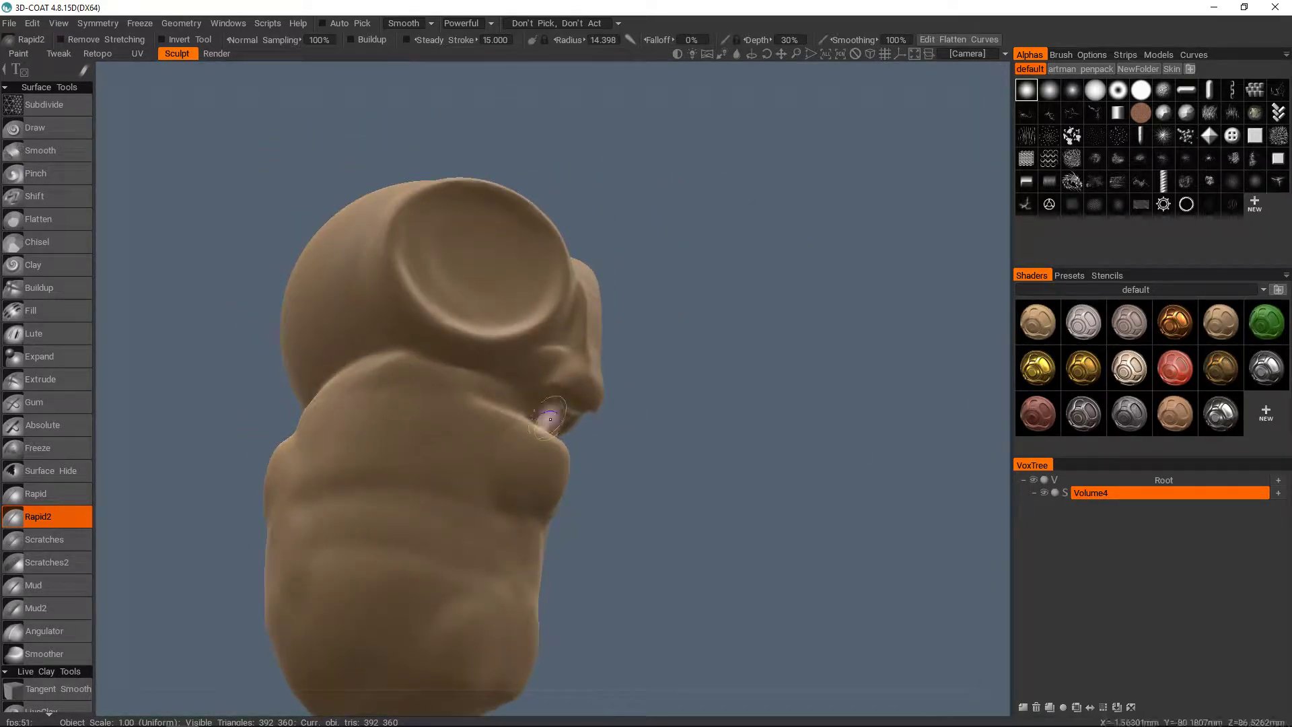
mouse_move(562, 391)
left_mouse_down("alt")
mouse_move(507, 438)
mouse_move(586, 341)
mouse_move(582, 363)
mouse_move(584, 313)
left_mouse_up("alt")
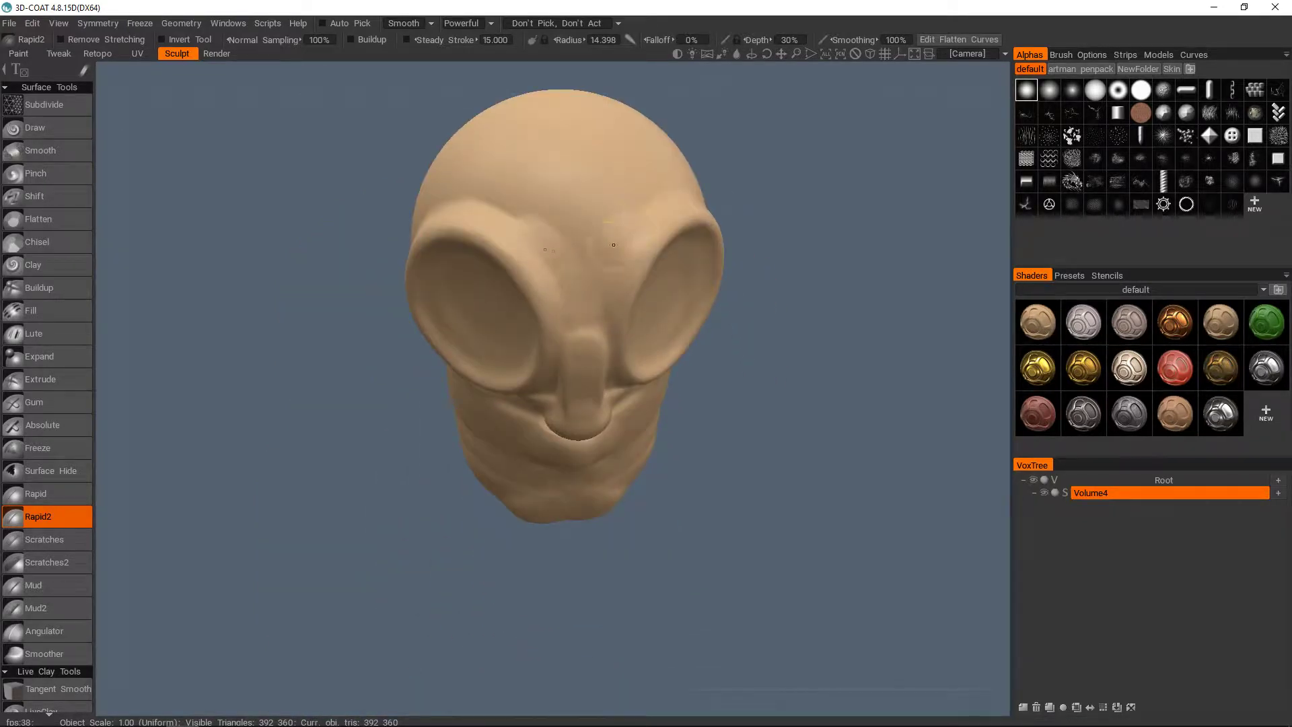
Sculpt the brow ridges above the nose and refine the eye socket rims with a smaller Rapid2 brush.
left_click_drag(613, 244, 594, 293)
mouse_move(686, 190)
left_mouse_down("alt")
mouse_move(591, 317)
mouse_move(466, 378)
left_mouse_up("alt")
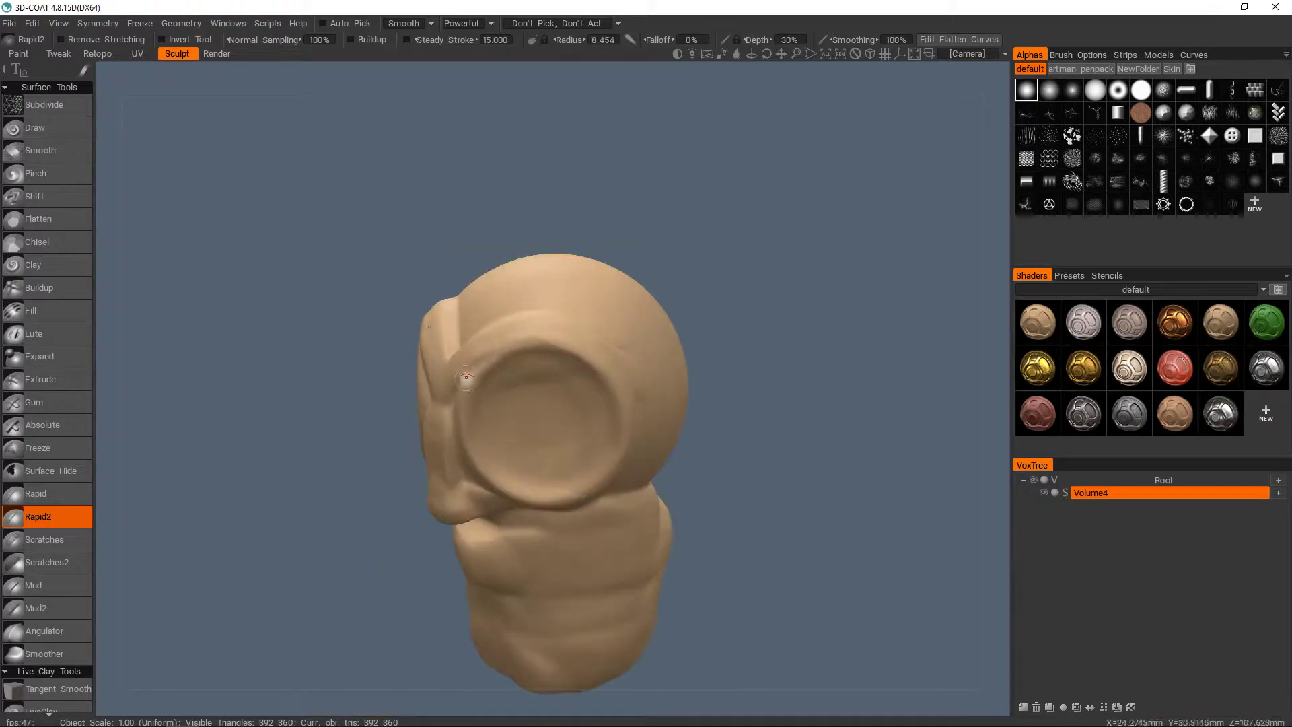
left_click_drag(618, 378, 586, 382, "alt")
mouse_move(600, 335)
left_mouse_down("alt")
mouse_move(770, 418)
mouse_move(512, 445)
mouse_move(479, 420)
mouse_move(526, 341)
mouse_move(617, 345)
mouse_move(668, 427)
mouse_move(554, 390)
mouse_move(412, 395)
mouse_move(664, 433)
mouse_move(628, 404)
mouse_move(612, 408)
mouse_move(769, 504)
mouse_move(486, 476)
left_mouse_up("alt")
right_click(620, 404)
Shape the sides and back of the skull with long furrows and ridges that flow away from the face.
mouse_move(594, 501)
left_mouse_down("alt")
mouse_move(586, 354)
mouse_move(660, 290)
left_mouse_up("alt")
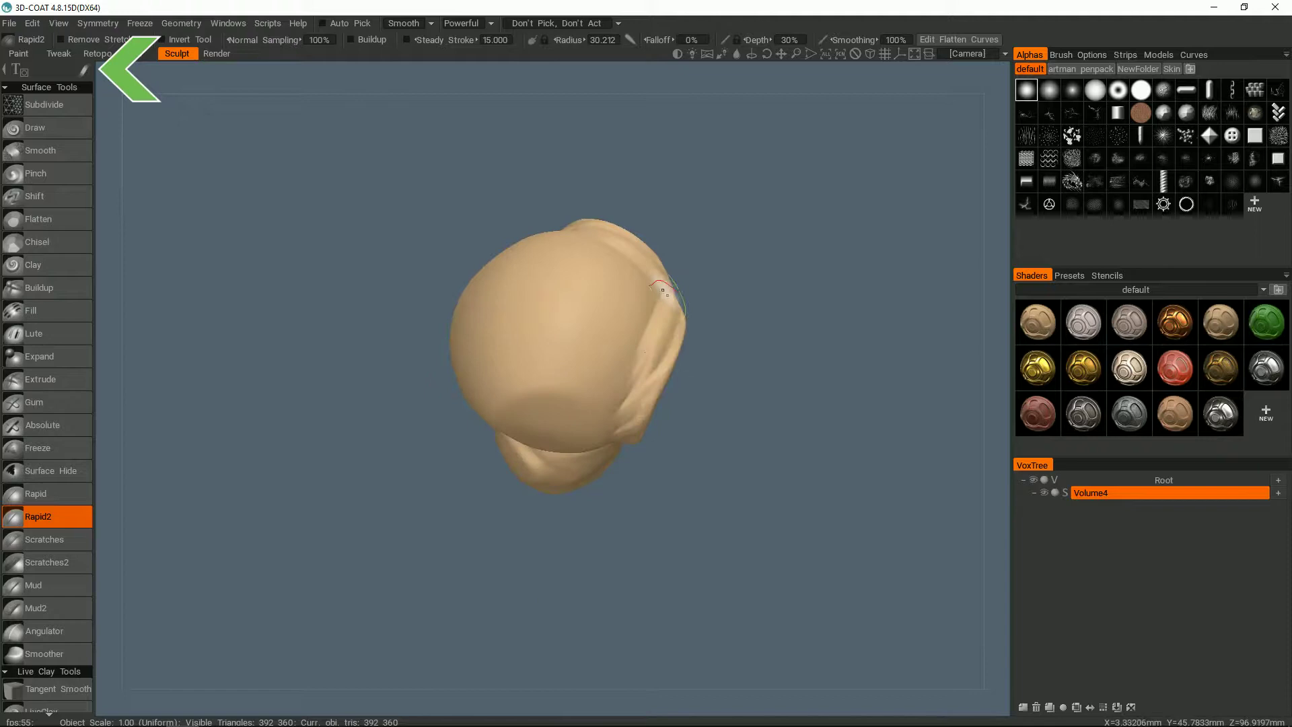
left_click_drag(592, 182, 549, 390, "alt")
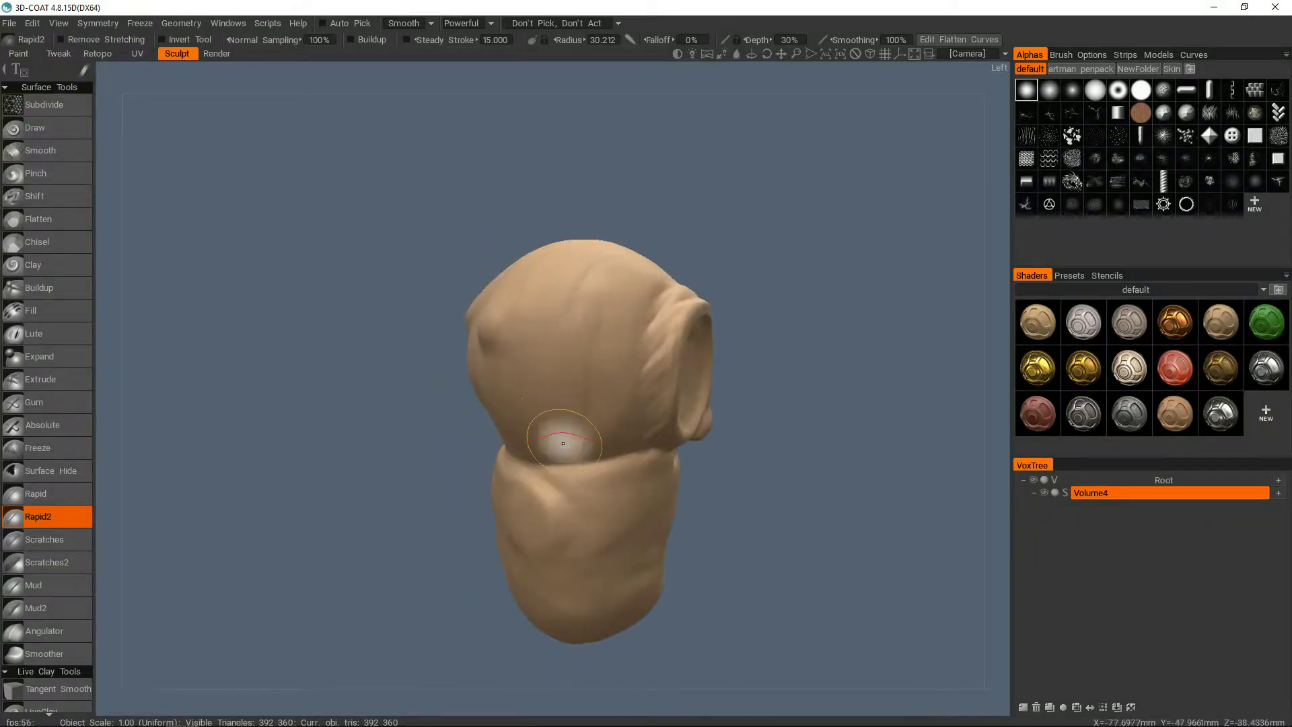
mouse_move(562, 438)
left_mouse_down("alt")
mouse_move(642, 256)
mouse_move(592, 303)
mouse_move(467, 375)
left_mouse_up("alt")
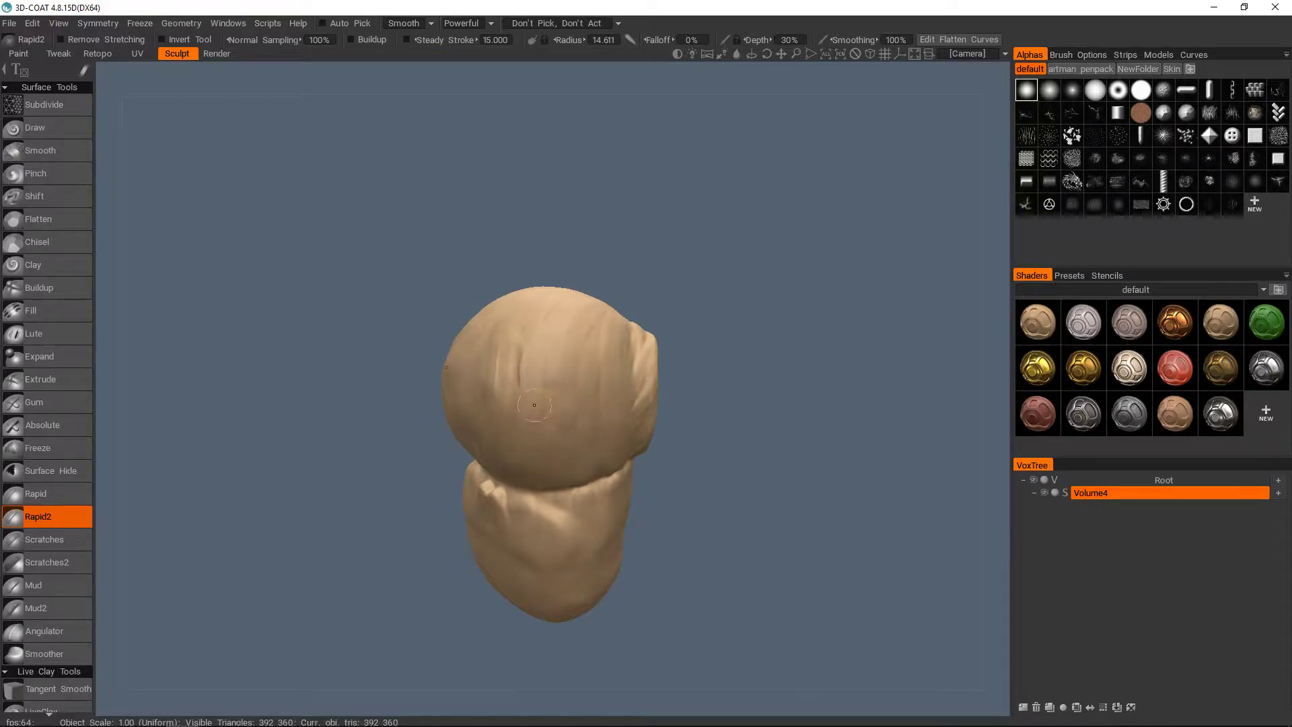
mouse_move(534, 404)
left_mouse_down("alt")
mouse_move(565, 431)
mouse_move(612, 542)
mouse_move(587, 411)
left_mouse_up("alt")
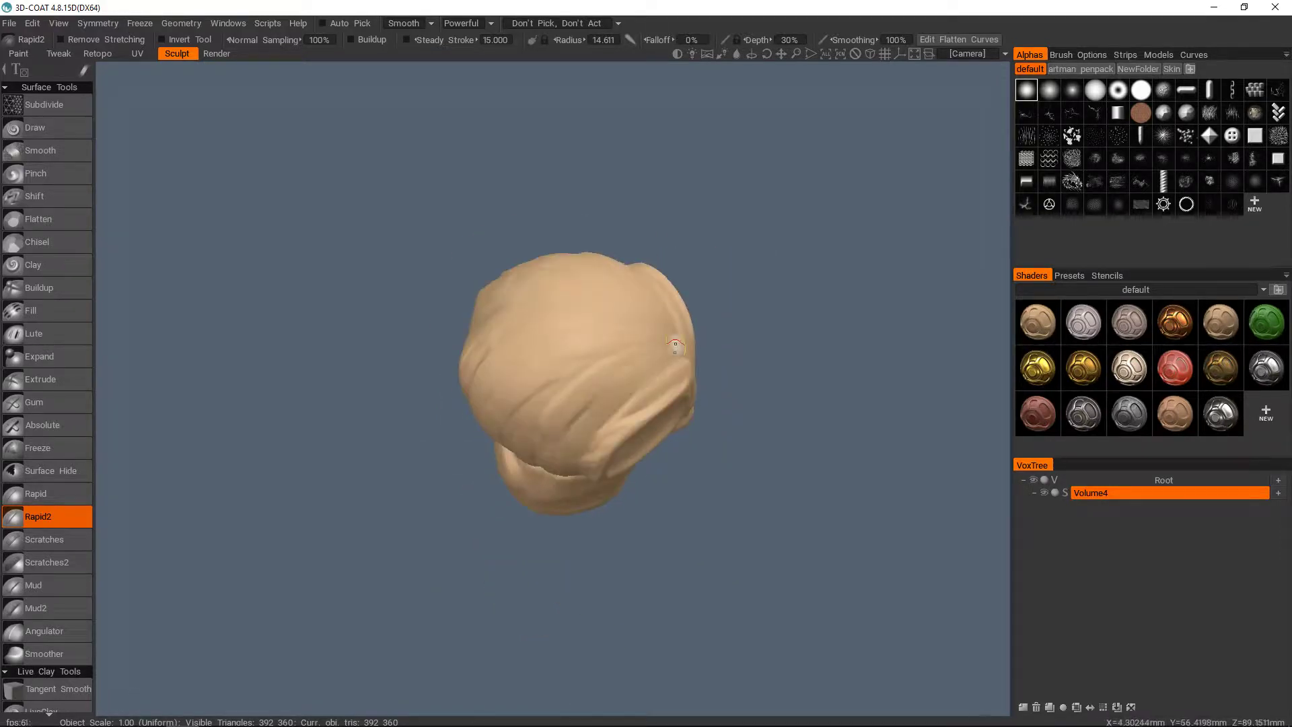
mouse_move(471, 384)
left_mouse_down("alt")
mouse_move(519, 369)
mouse_move(591, 433)
mouse_move(554, 372)
mouse_move(613, 418)
mouse_move(502, 403)
left_mouse_up("alt")
Pull the body's lower end into a tapered tip with a brush radius of about 42.5 and 49% depth.
right_click_drag(593, 433, 614, 433)
left_click_drag(614, 433, 680, 356, "alt")
mouse_move(591, 395)
left_mouse_down()
mouse_move(713, 456)
mouse_move(748, 366)
mouse_move(597, 370)
mouse_move(652, 412)
mouse_move(631, 456)
left_mouse_up()
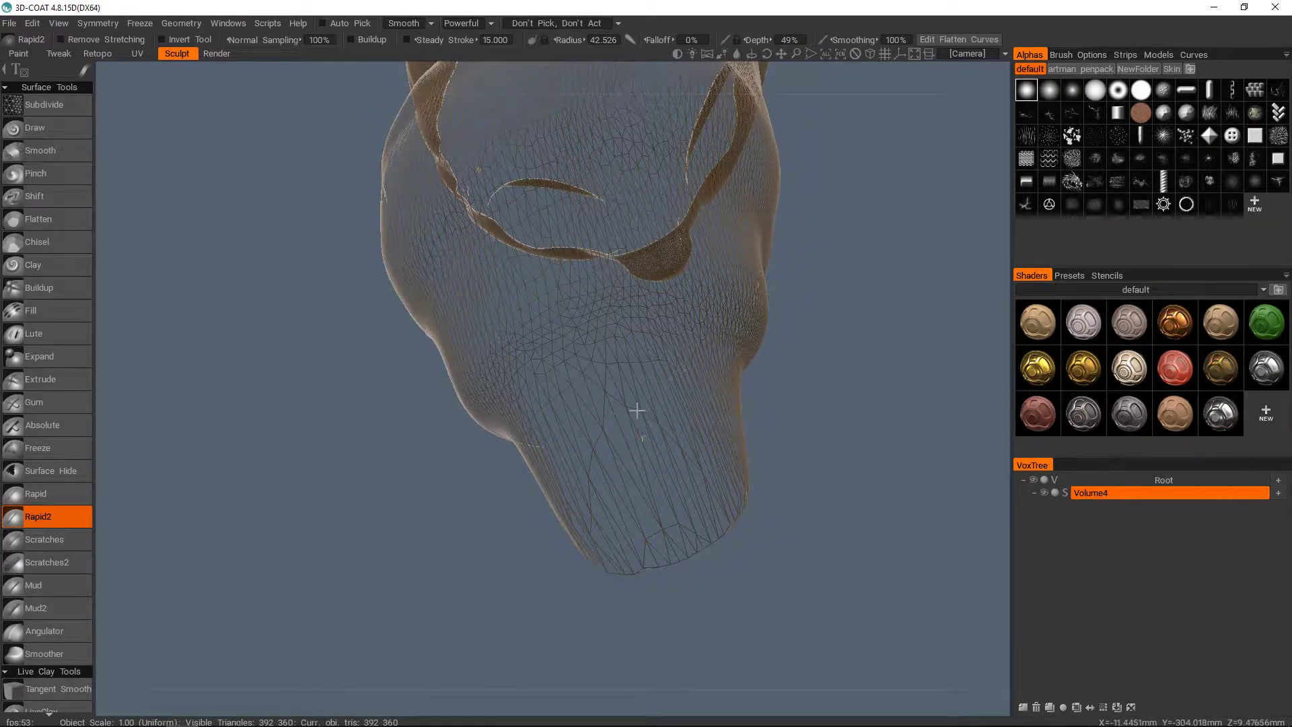
Resample the stretched sculpt to a denser mesh and check the wireframe at the body's tip.
mouse_move(626, 330)
left_mouse_down("alt")
mouse_move(671, 383)
mouse_move(672, 406)
left_mouse_up("alt")
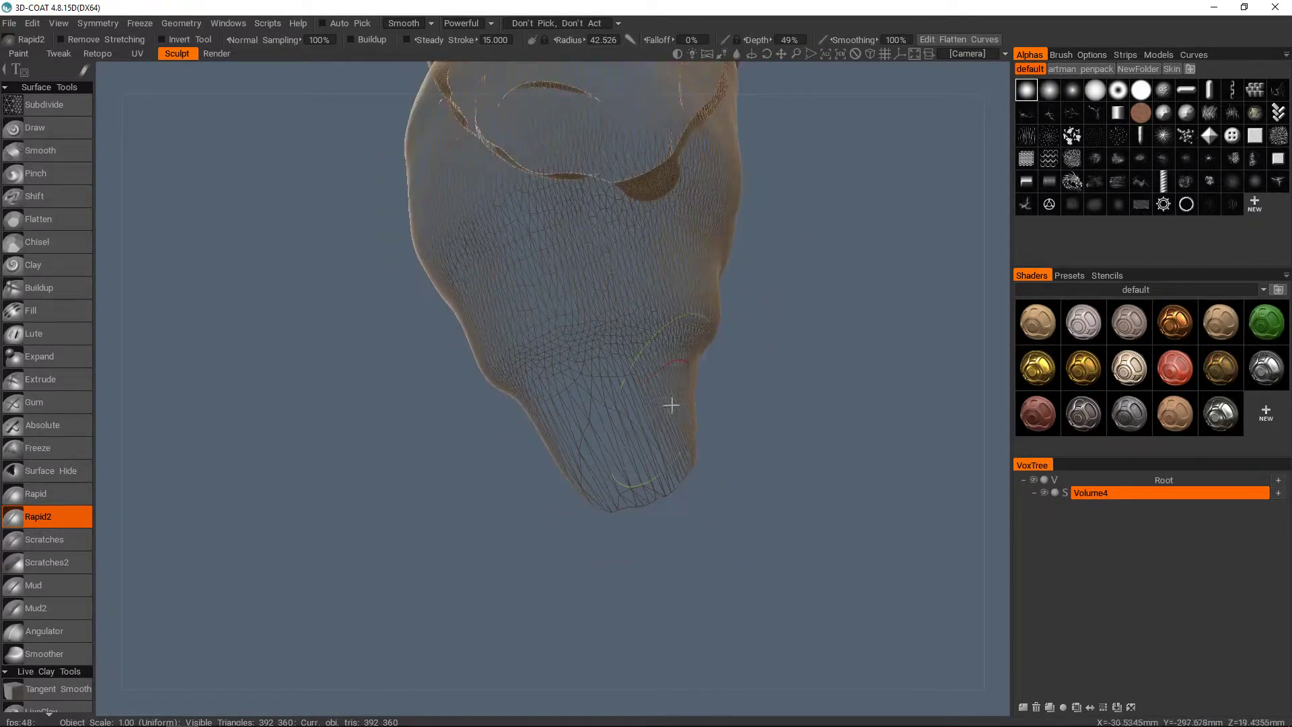
key("w")
left_click_drag(654, 450, 700, 407, "alt")
key("space")
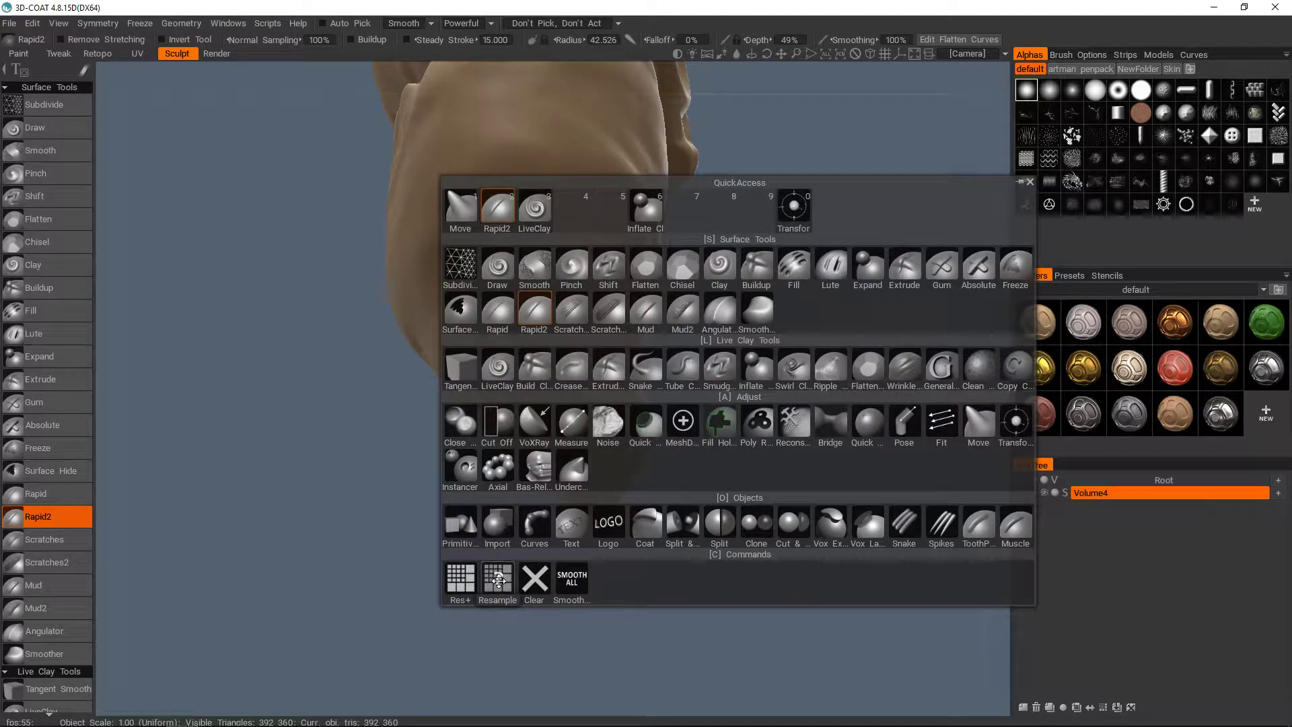
left_click(499, 580)
left_click(454, 440)
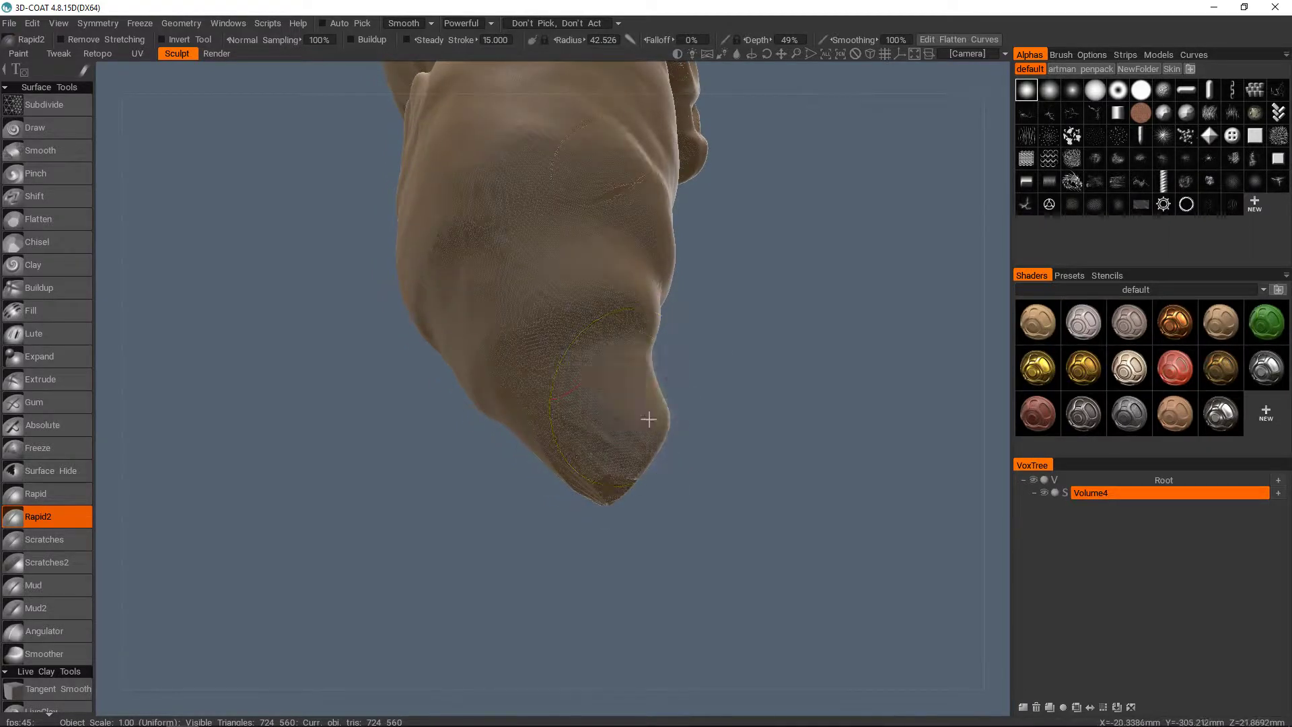
scroll(648, 417, "up", 5)
mouse_move(652, 409)
left_mouse_down("alt")
mouse_move(689, 370)
mouse_move(658, 435)
left_mouse_up("alt")
key("w")
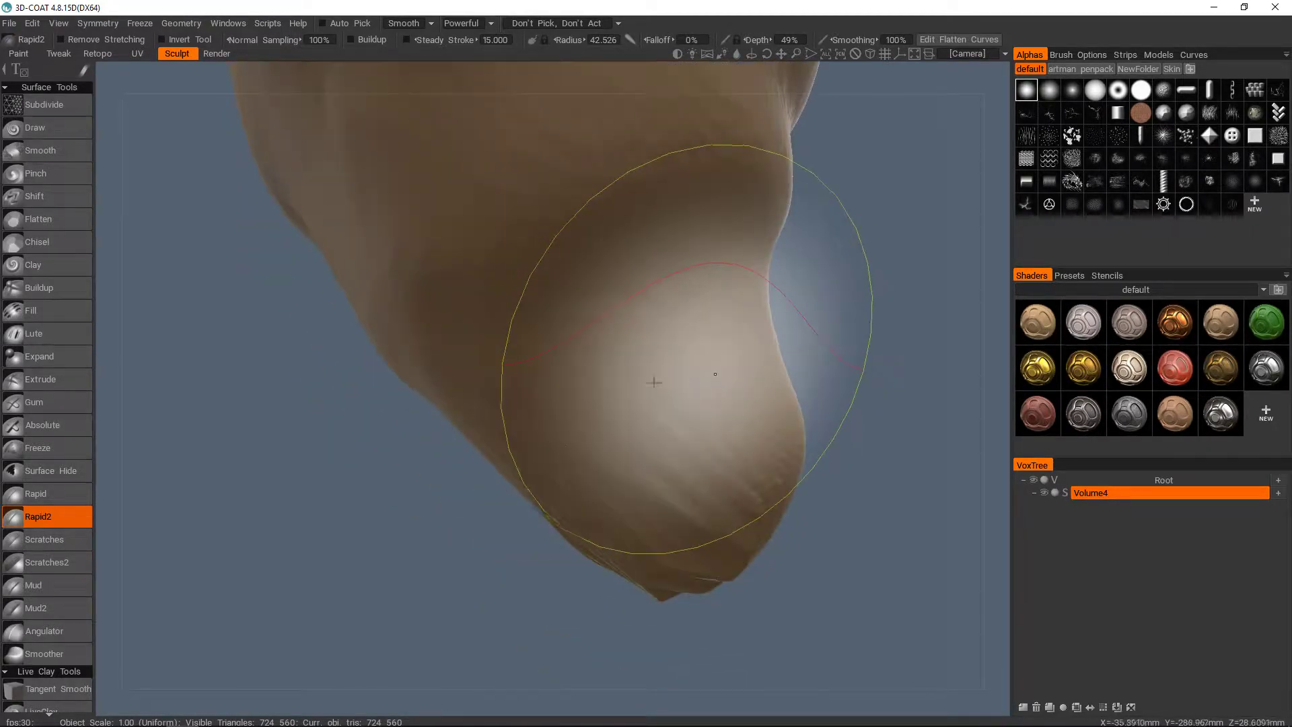
Sculpt horizontal segment bands across the front and side of the tapered body.
mouse_move(654, 382)
middle_mouse_down()
mouse_move(611, 403)
mouse_move(576, 390)
mouse_move(617, 467)
middle_mouse_up()
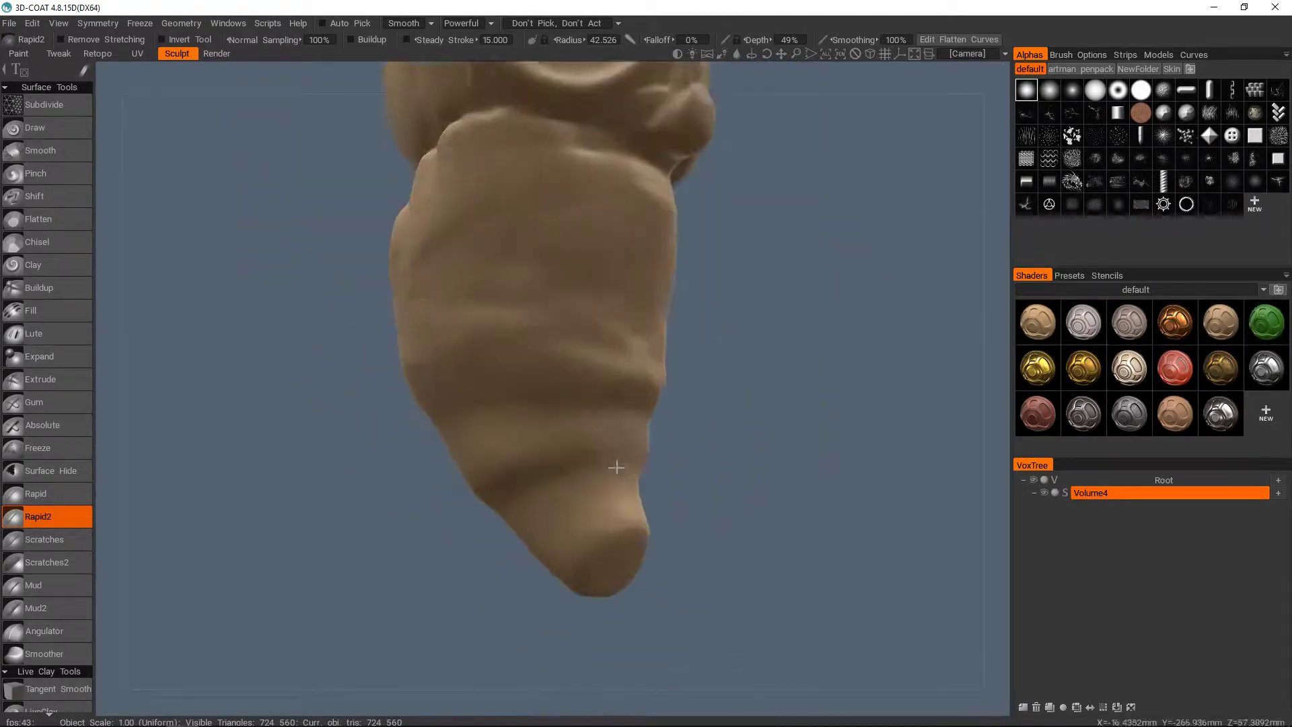
mouse_move(617, 467)
left_mouse_down("alt")
mouse_move(606, 395)
mouse_move(560, 391)
mouse_move(634, 374)
left_mouse_up("alt")
left_click_drag(515, 394, 637, 401)
left_click_drag(502, 432, 633, 424)
mouse_move(656, 441)
left_mouse_down("alt")
mouse_move(739, 464)
mouse_move(834, 458)
left_mouse_up("alt")
left_click_drag(377, 479, 537, 449)
left_click_drag(396, 406, 531, 406)
left_click_drag(349, 374, 508, 390)
left_click_drag(347, 336, 481, 347)
left_click_drag(572, 350, 572, 395, "alt")
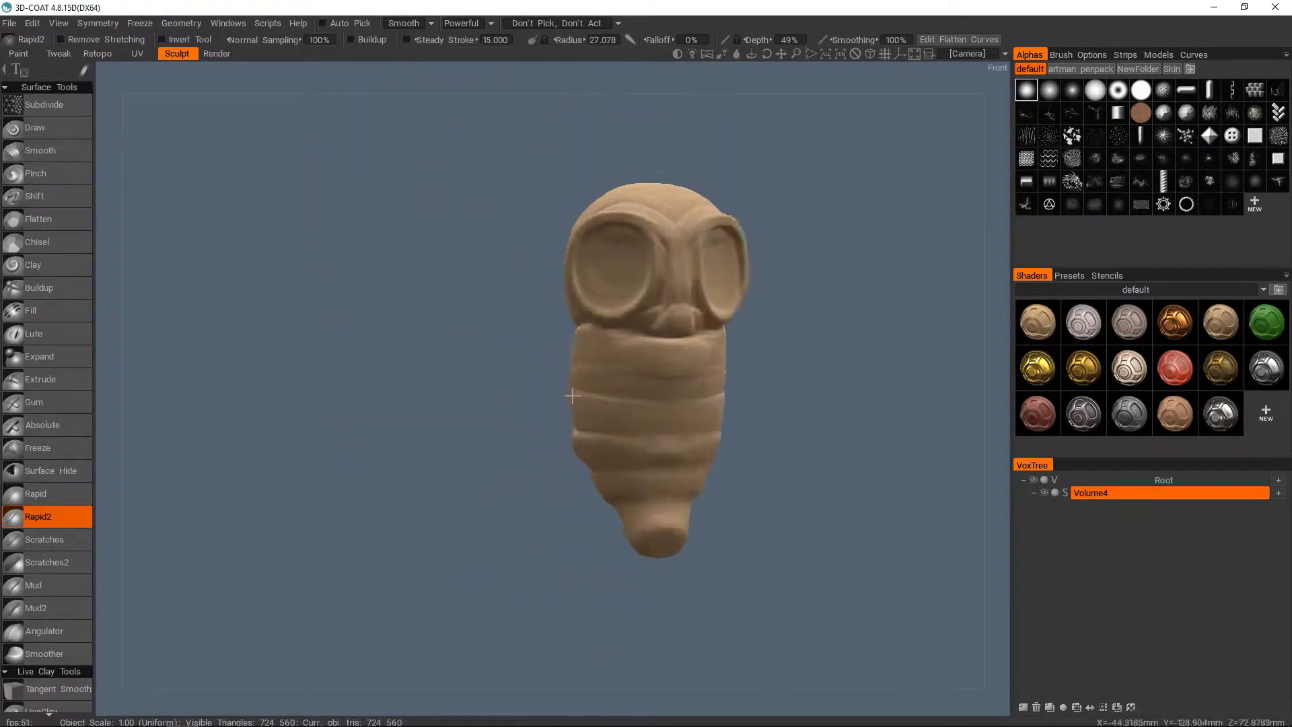
Carve a circular groove inside each eye socket with a brush radius of about 10.
mouse_move(572, 396)
middle_mouse_down()
mouse_move(648, 428)
mouse_move(580, 401)
middle_mouse_up()
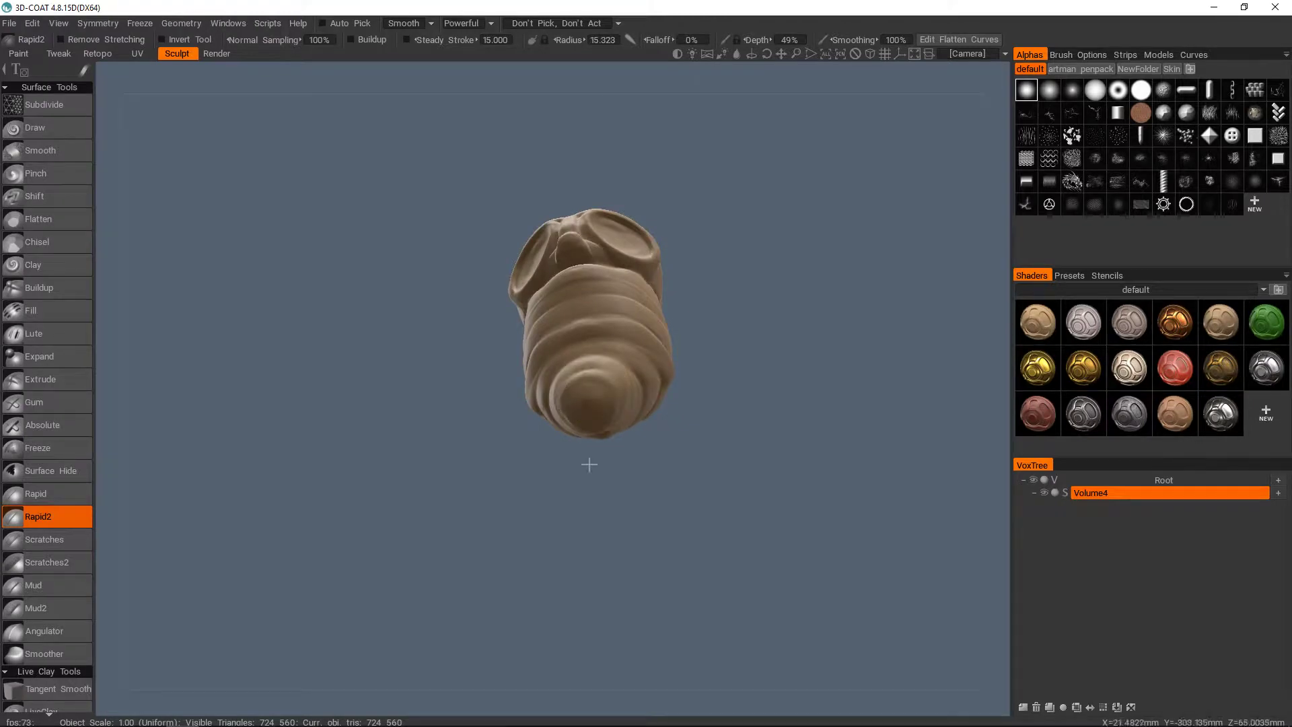
mouse_move(588, 464)
middle_mouse_down()
mouse_move(640, 456)
mouse_move(592, 461)
mouse_move(620, 352)
mouse_move(650, 391)
mouse_move(532, 291)
mouse_move(580, 364)
mouse_move(518, 417)
mouse_move(524, 458)
mouse_move(543, 405)
mouse_move(451, 325)
middle_mouse_up()
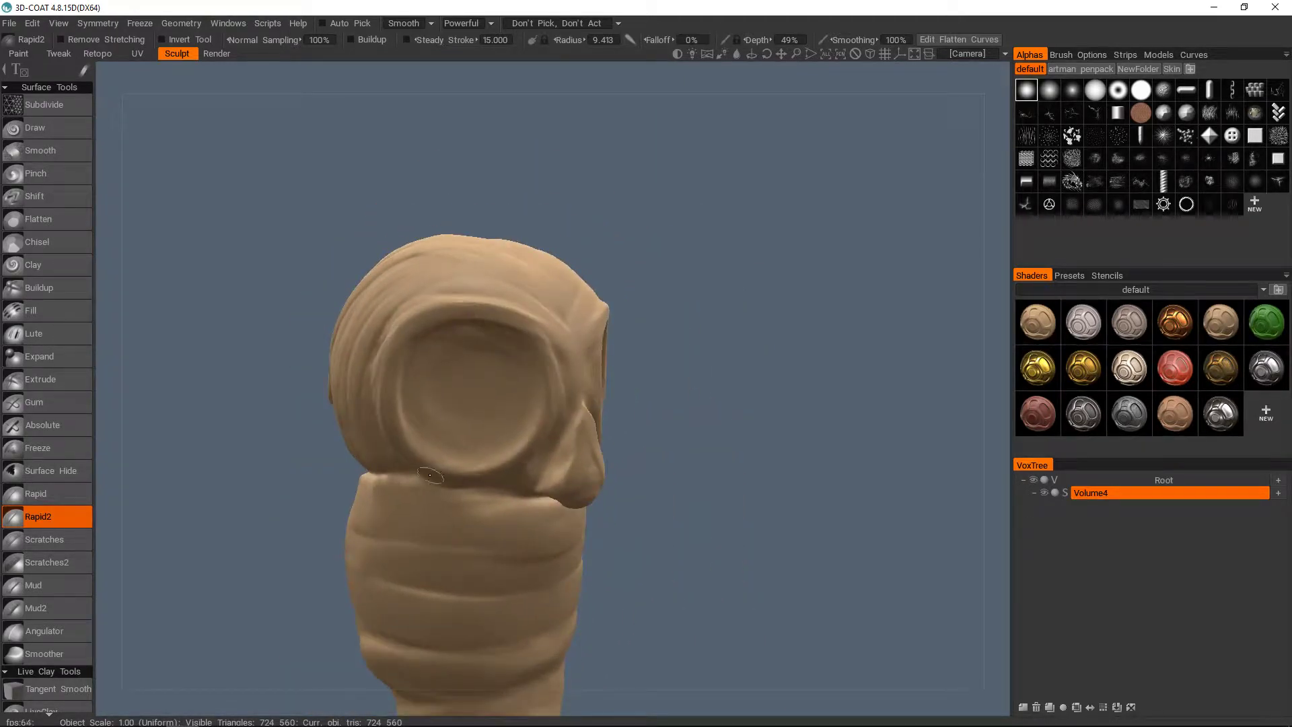
right_click_drag(437, 412, 478, 408)
left_click_drag(478, 408, 442, 389)
middle_click_drag(486, 366, 481, 352)
right_click_drag(481, 351, 469, 342)
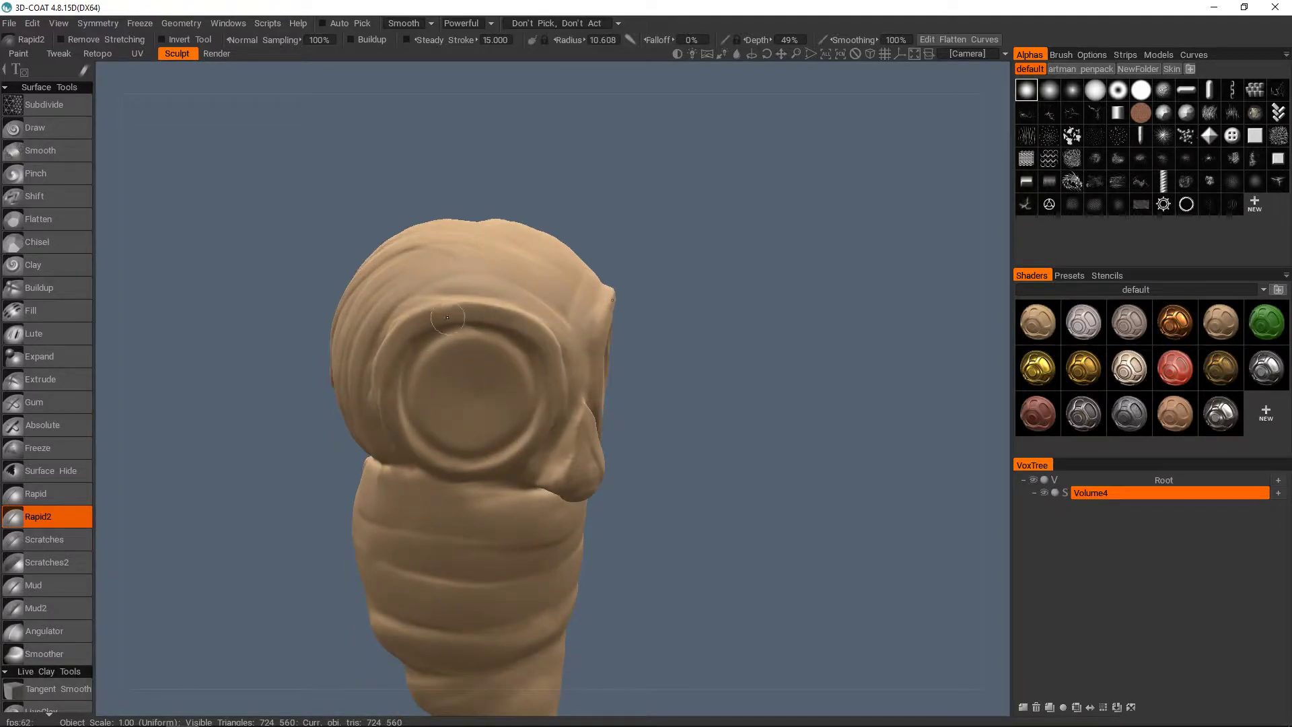
Refine the nose and the folds around the eyes with a brush radius of about 7.4.
mouse_move(539, 323)
middle_mouse_down()
mouse_move(475, 330)
mouse_move(486, 377)
middle_mouse_up()
mouse_move(618, 355)
middle_mouse_down()
mouse_move(572, 318)
mouse_move(764, 441)
mouse_move(620, 383)
mouse_move(643, 452)
mouse_move(473, 313)
mouse_move(545, 350)
mouse_move(567, 410)
middle_mouse_up()
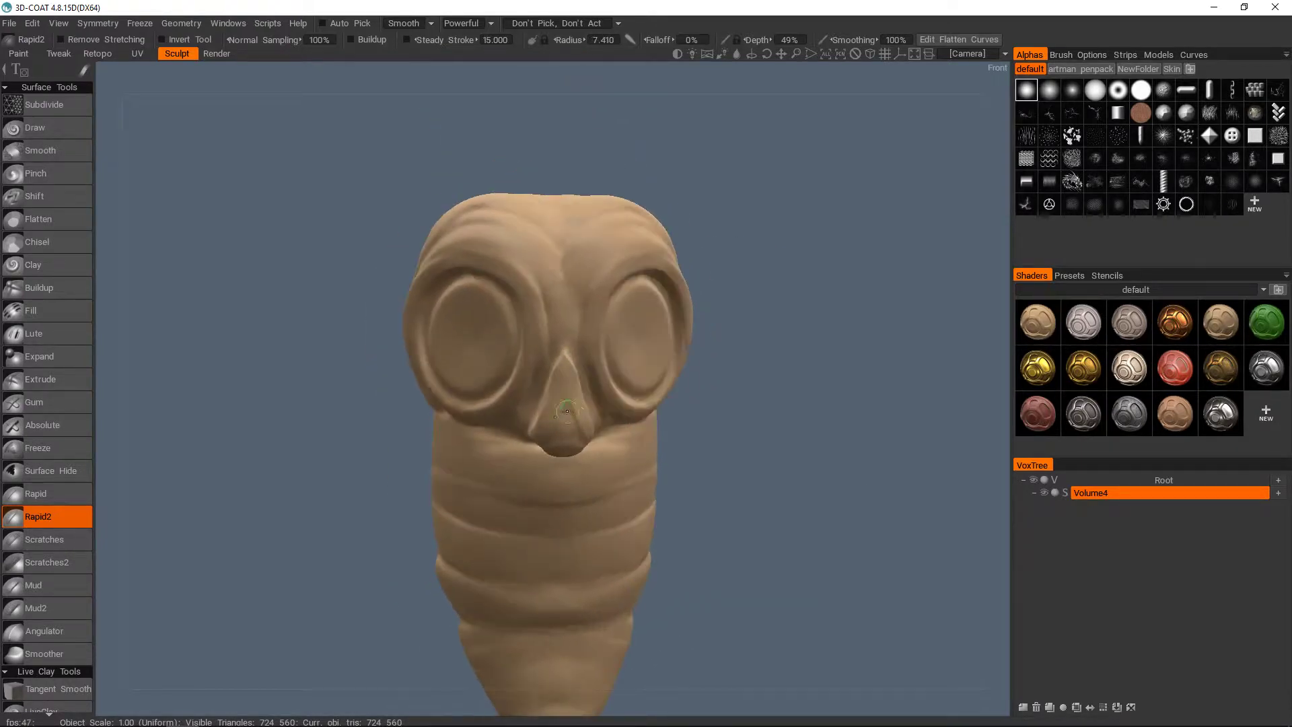
mouse_move(566, 364)
middle_mouse_down()
mouse_move(375, 378)
mouse_move(544, 417)
mouse_move(500, 400)
mouse_move(703, 420)
mouse_move(619, 396)
middle_mouse_up()
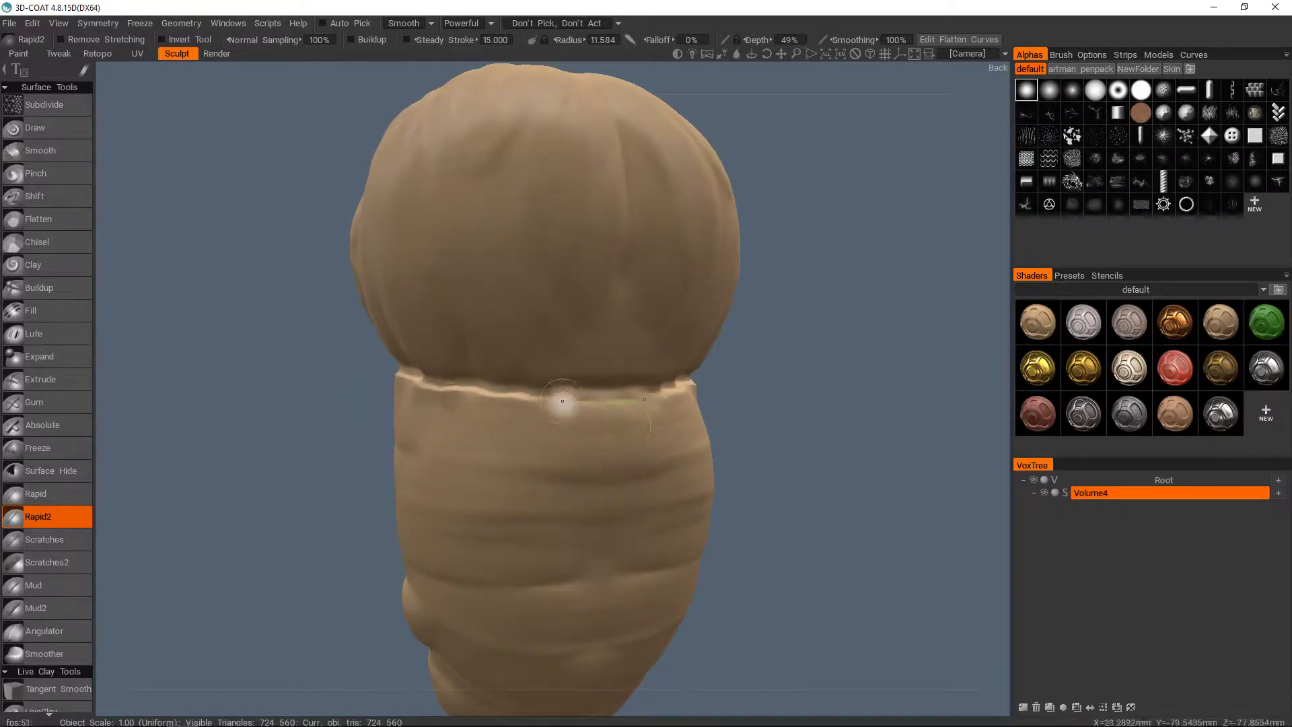
Shape the collar edge around the neck and add concentric rings inside the eye sockets.
middle_click_drag(456, 452, 563, 431)
mouse_move(457, 394)
middle_mouse_down()
mouse_move(669, 404)
mouse_move(588, 368)
mouse_move(599, 363)
middle_mouse_up()
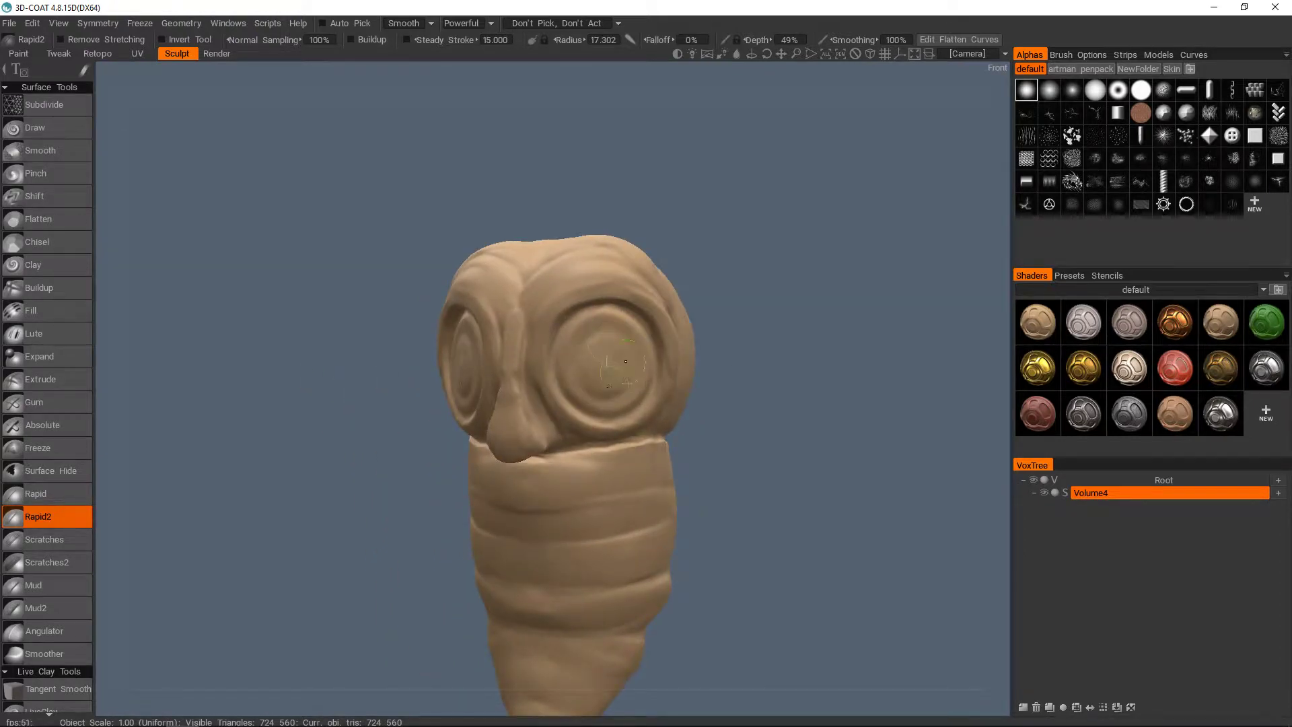
mouse_move(626, 366)
middle_mouse_down()
mouse_move(701, 375)
mouse_move(644, 395)
mouse_move(581, 303)
mouse_move(663, 461)
mouse_move(589, 382)
mouse_move(393, 599)
middle_mouse_up()
Resample the sculpt again with Good resampling quality and compare the mesh density in wireframe.
key("w")
key("w")
key("ctrl+r")
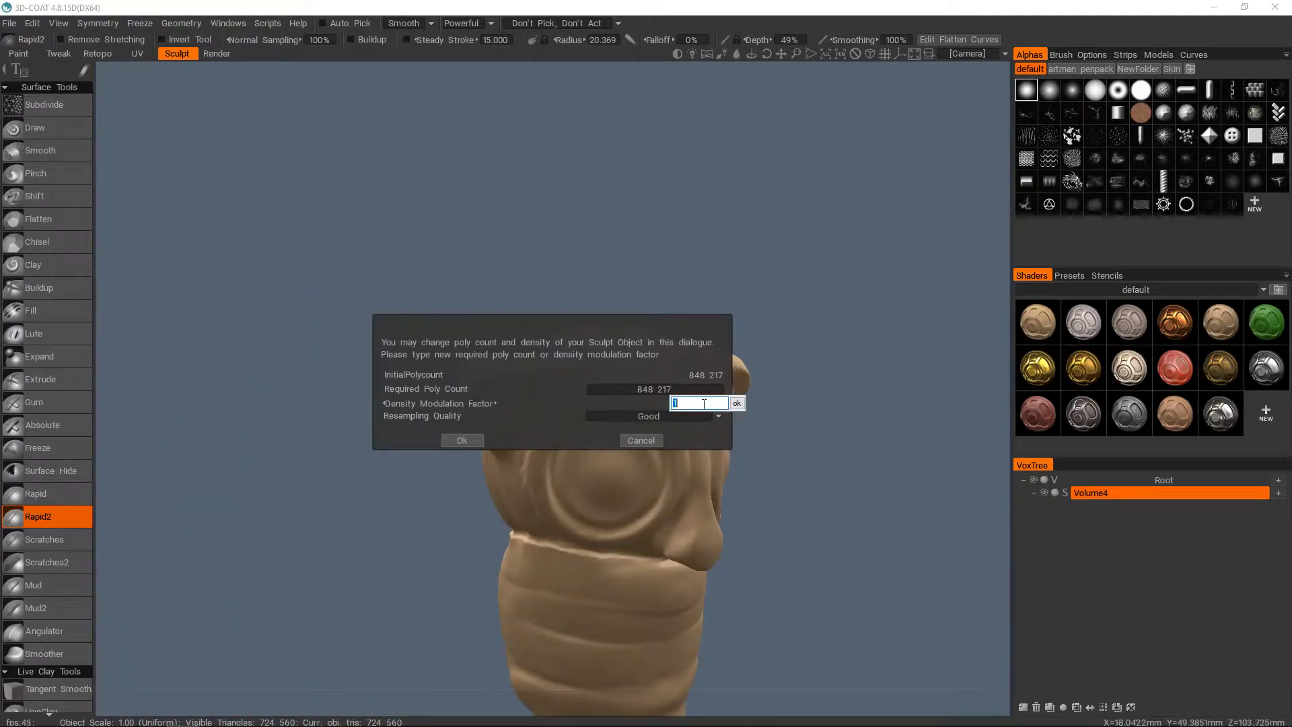
left_click(466, 441)
mouse_move(496, 442)
middle_mouse_down()
mouse_move(553, 370)
mouse_move(652, 329)
mouse_move(585, 422)
mouse_move(531, 342)
mouse_move(505, 364)
mouse_move(562, 374)
mouse_move(593, 418)
mouse_move(580, 416)
mouse_move(706, 356)
mouse_move(598, 386)
mouse_move(465, 476)
mouse_move(521, 375)
mouse_move(463, 387)
mouse_move(326, 366)
mouse_move(568, 359)
mouse_move(557, 408)
mouse_move(686, 407)
mouse_move(515, 397)
mouse_move(703, 385)
mouse_move(513, 421)
mouse_move(680, 407)
mouse_move(669, 406)
middle_mouse_up()
key("w")
key("w")
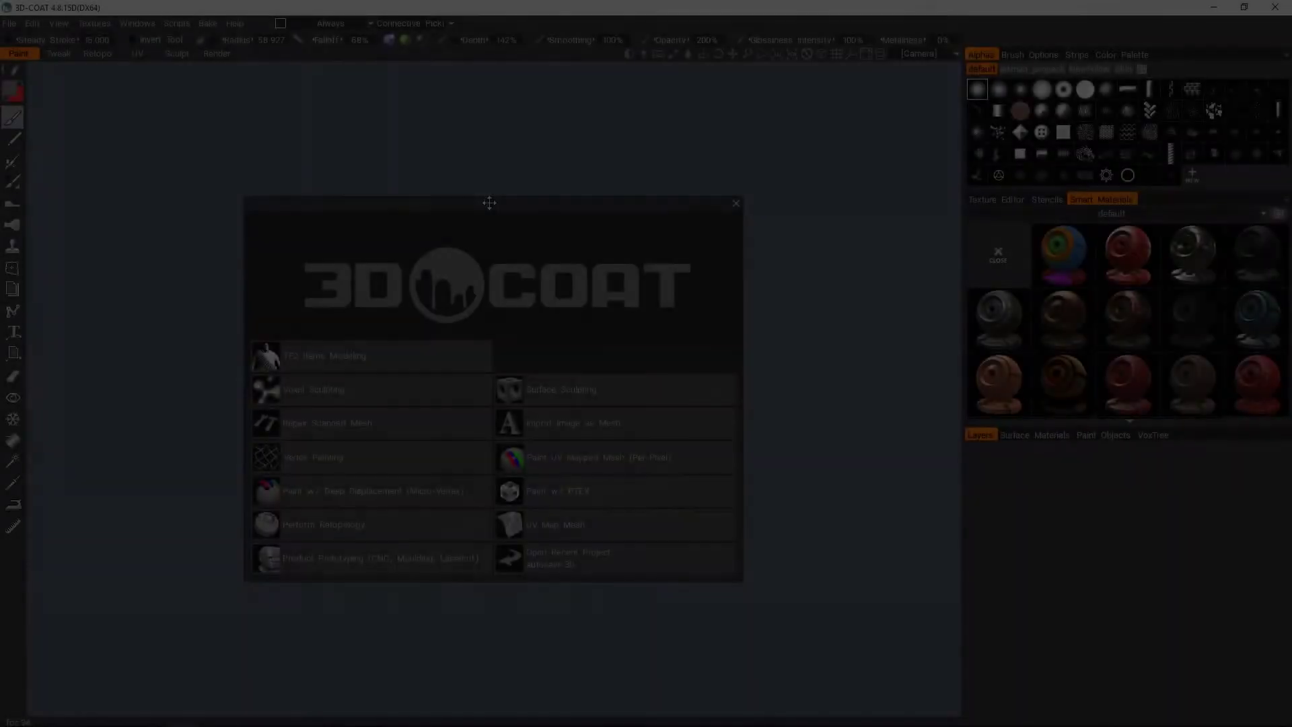
Open a new empty voxel sculpting scene and display the 3D grid.
left_click(369, 390)
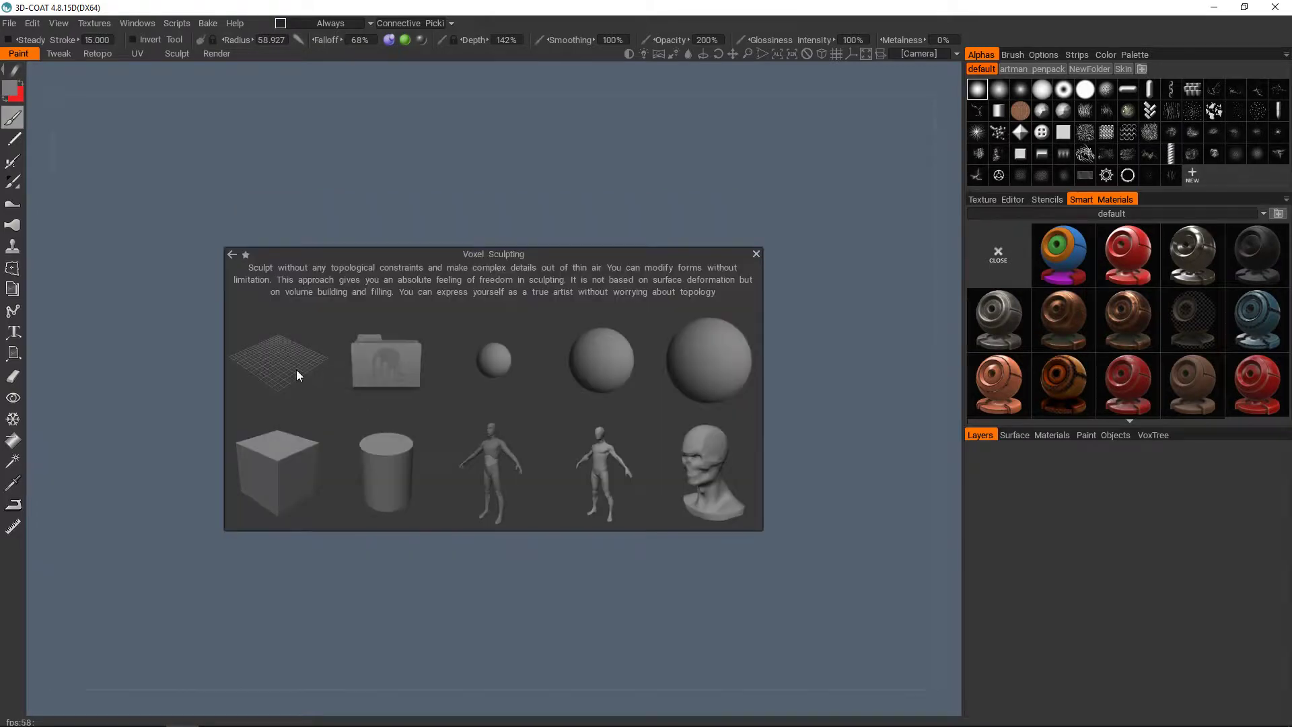
left_click(297, 367)
left_click(58, 24)
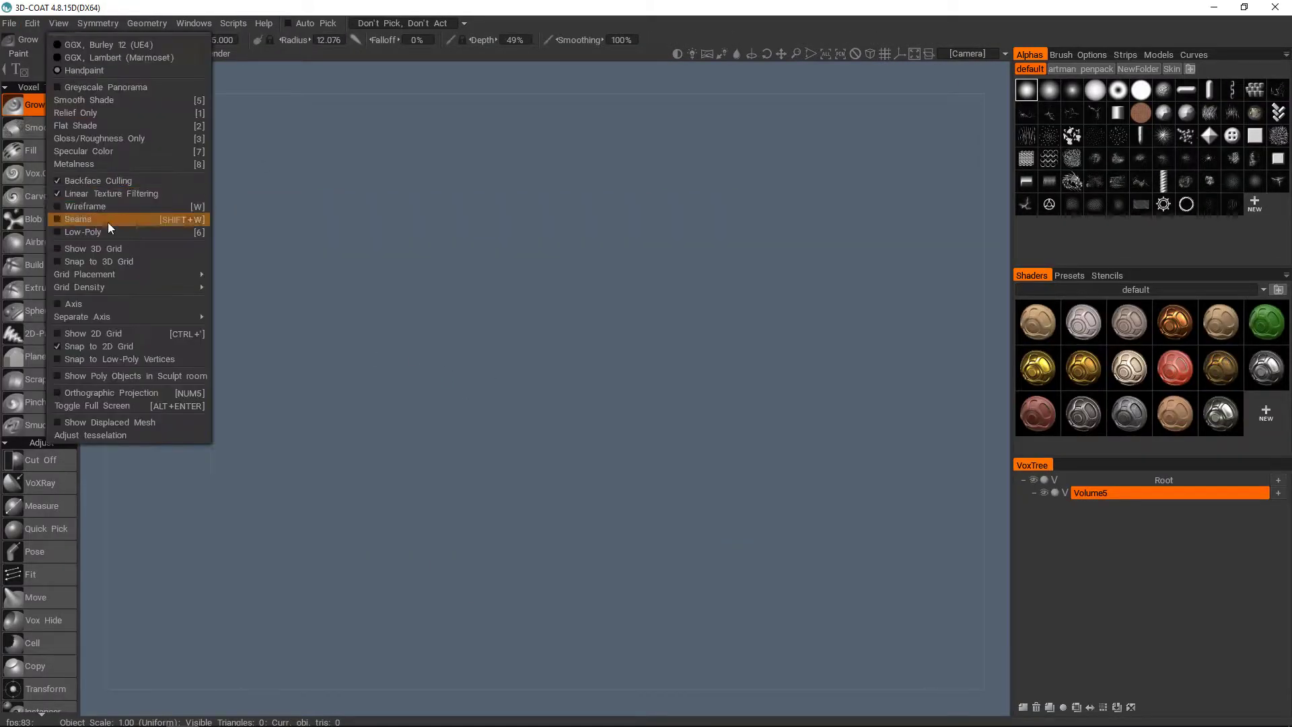
left_click(272, 292)
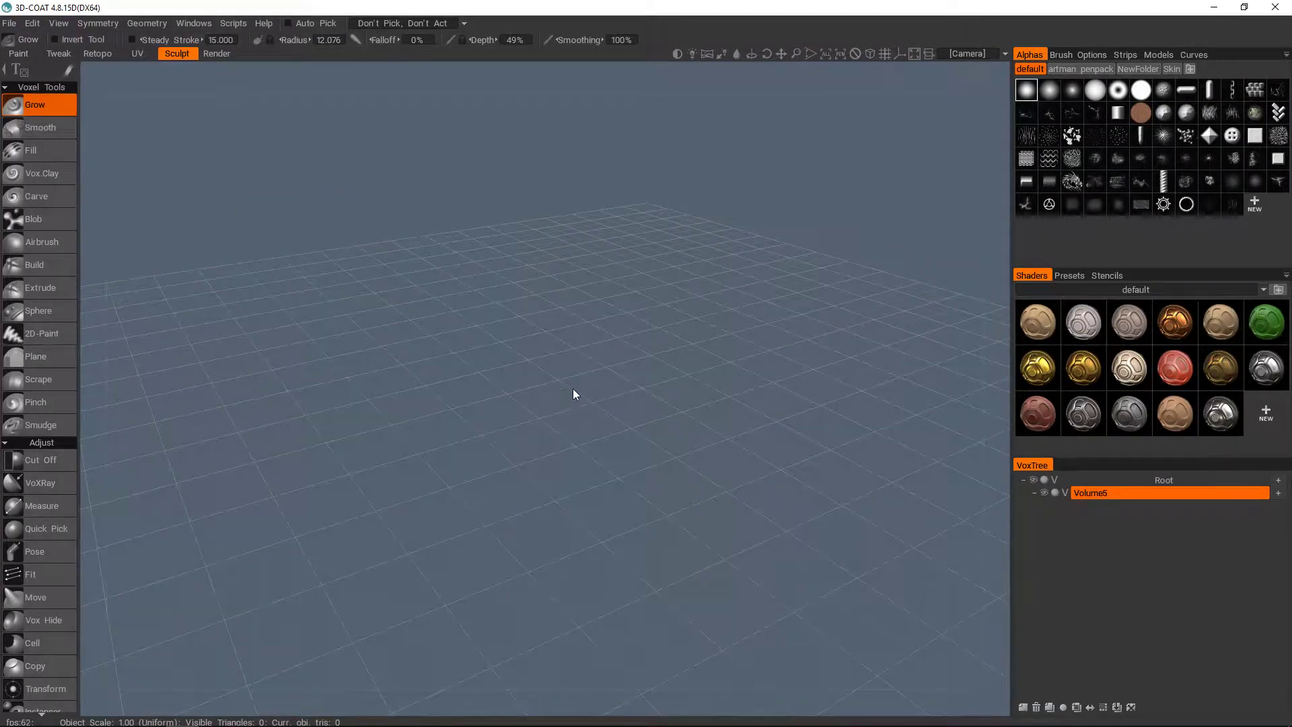
Activate the Blob tool, switch to an orthographic side view and choose the circle shape for drawing.
key("space")
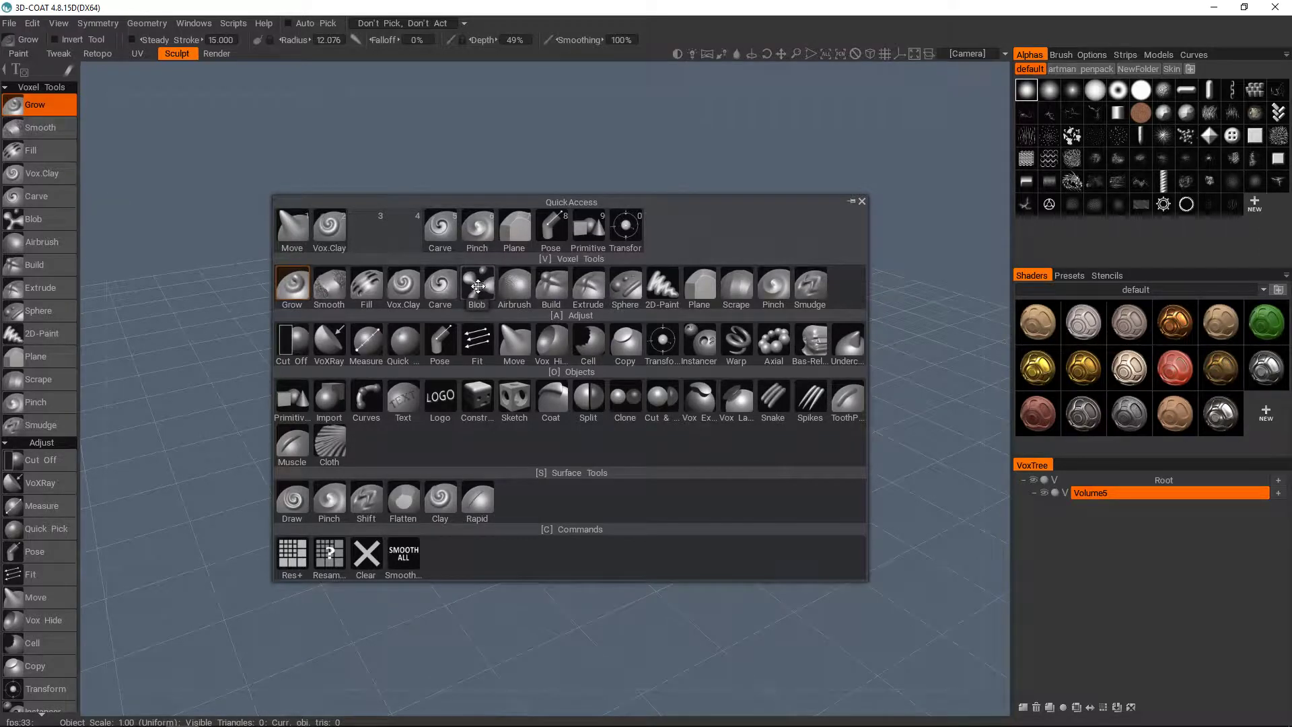
left_click(477, 287)
key("e")
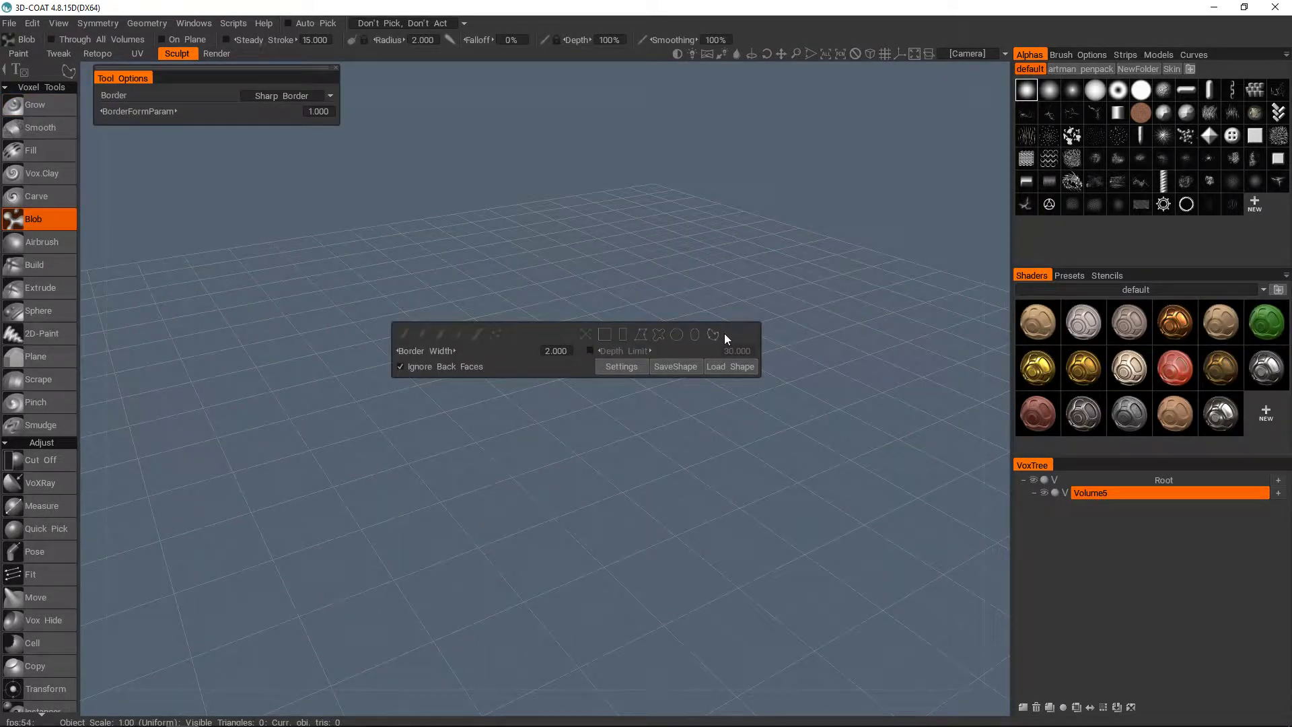
left_click(660, 334)
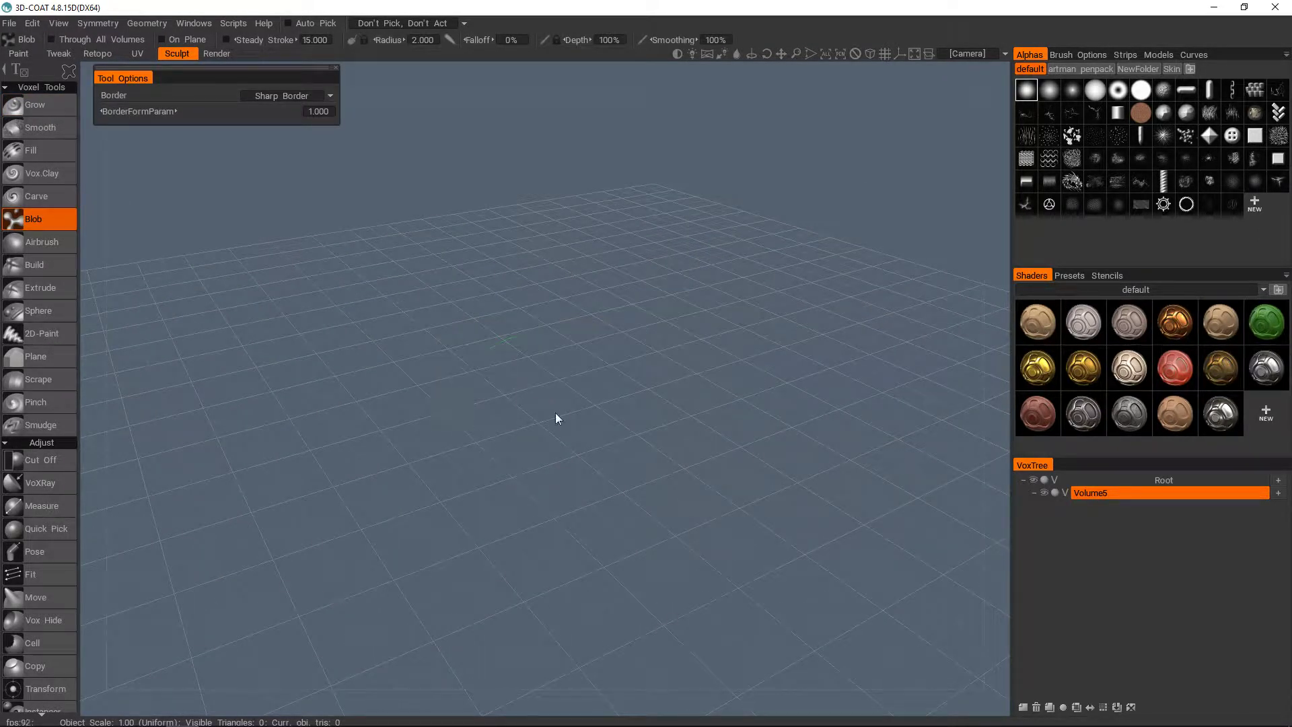
mouse_move(607, 308)
left_mouse_down("alt")
mouse_move(741, 319)
mouse_move(559, 308)
left_mouse_up("alt")
key("ctrl+z")
left_click(870, 54)
middle_click_drag(564, 297, 669, 422, "alt")
key("e")
left_click(667, 270)
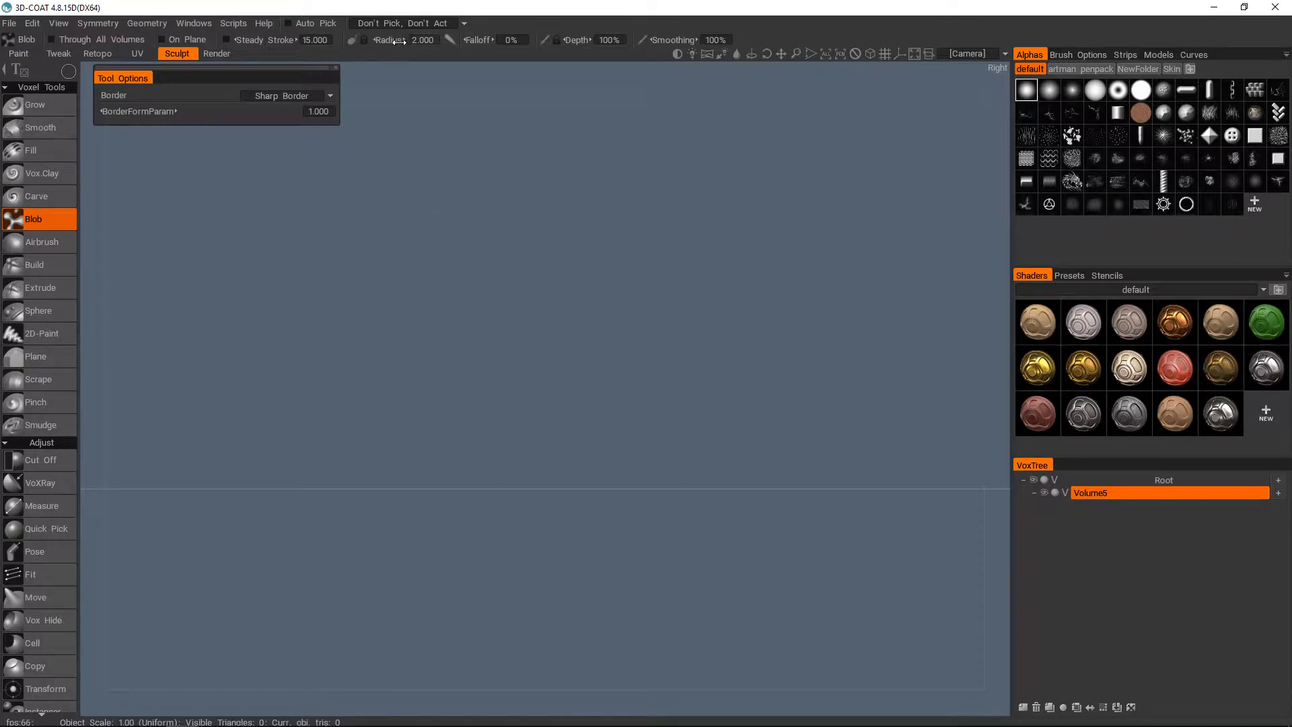
Draw two circular blobs side by side with Sharp Border, the first at radius 2 and the second at radius 50.
left_click_drag(440, 332, 440, 331)
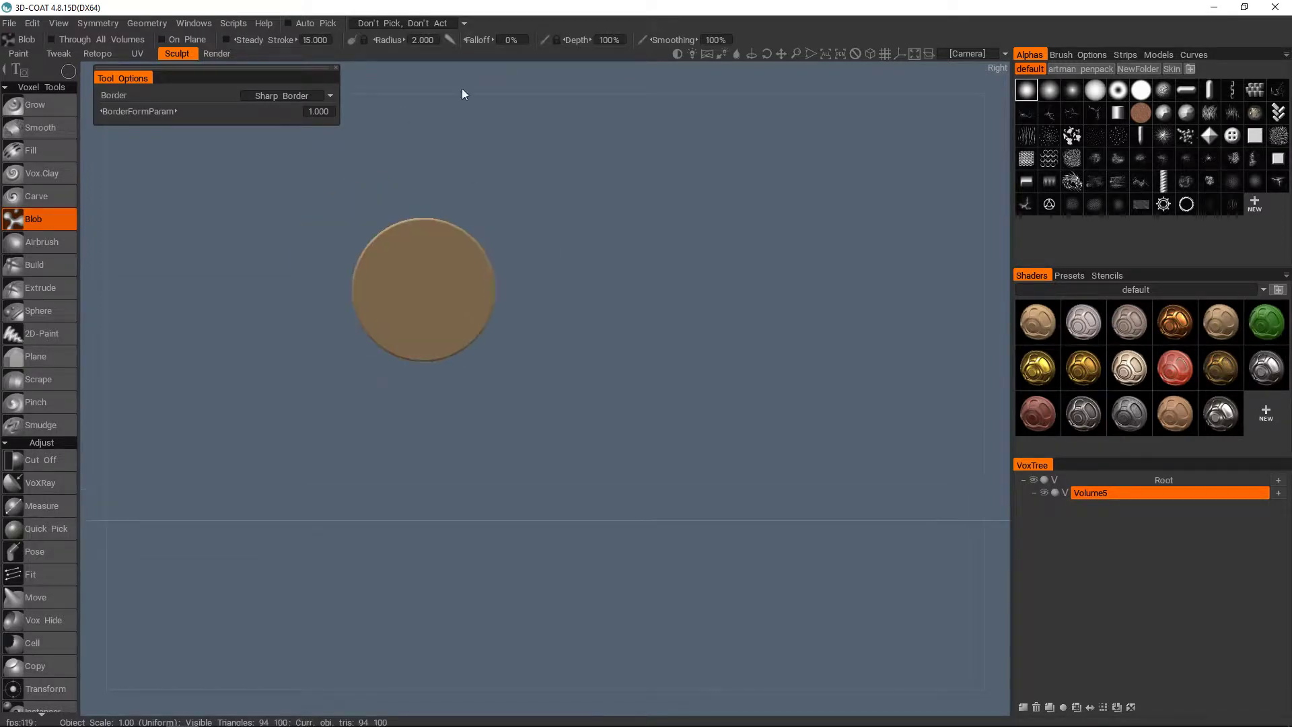
left_click_drag(714, 362, 715, 362)
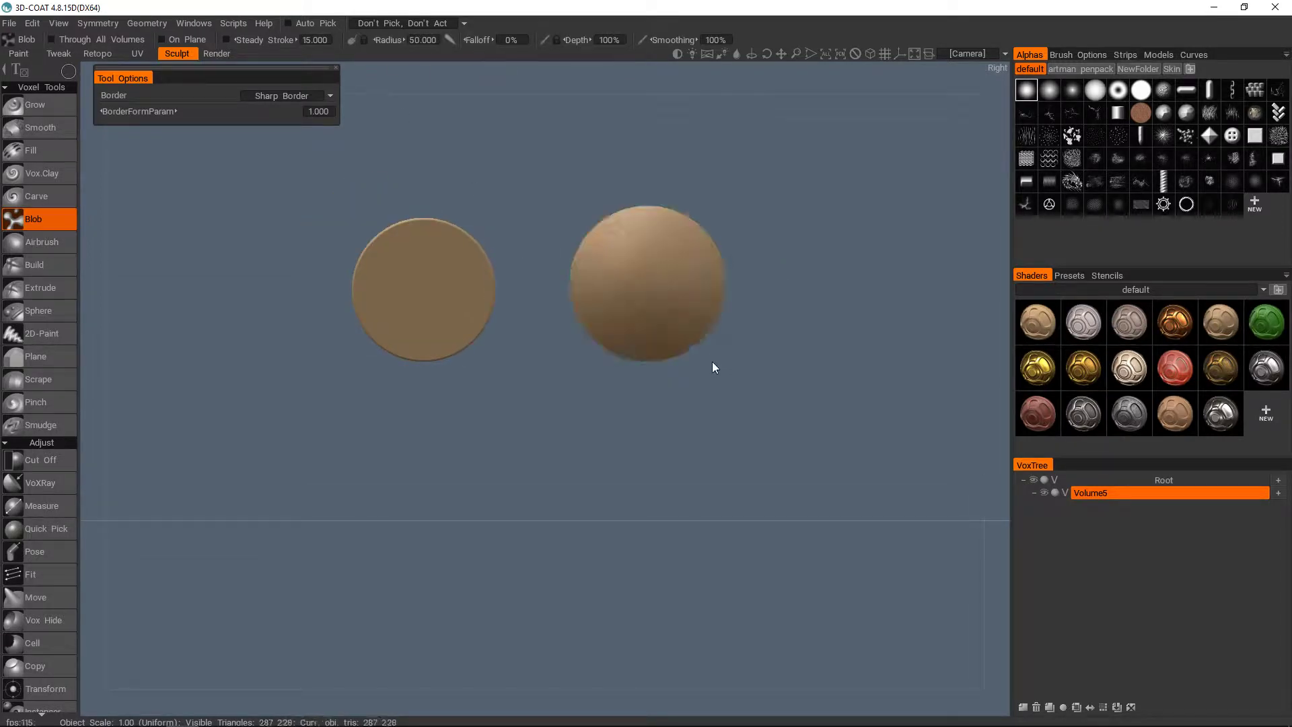
mouse_move(632, 261)
left_mouse_down("alt")
mouse_move(832, 323)
mouse_move(452, 277)
mouse_move(638, 270)
left_mouse_up("alt")
Set the border to Plane Border and draw two circular blobs above the first pair, at radius 50 and radius 2.
left_click(299, 97)
left_click(290, 124)
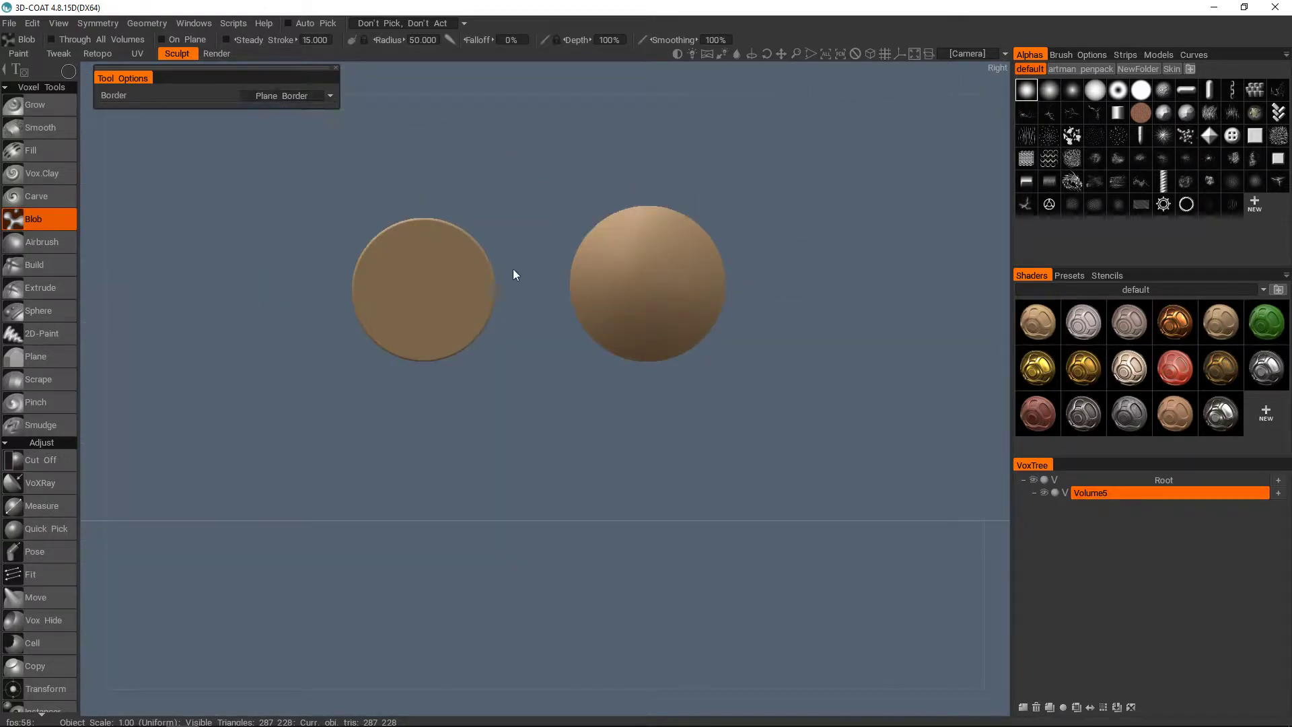
middle_click_drag(423, 124, 426, 285)
left_click_drag(664, 268, 709, 323)
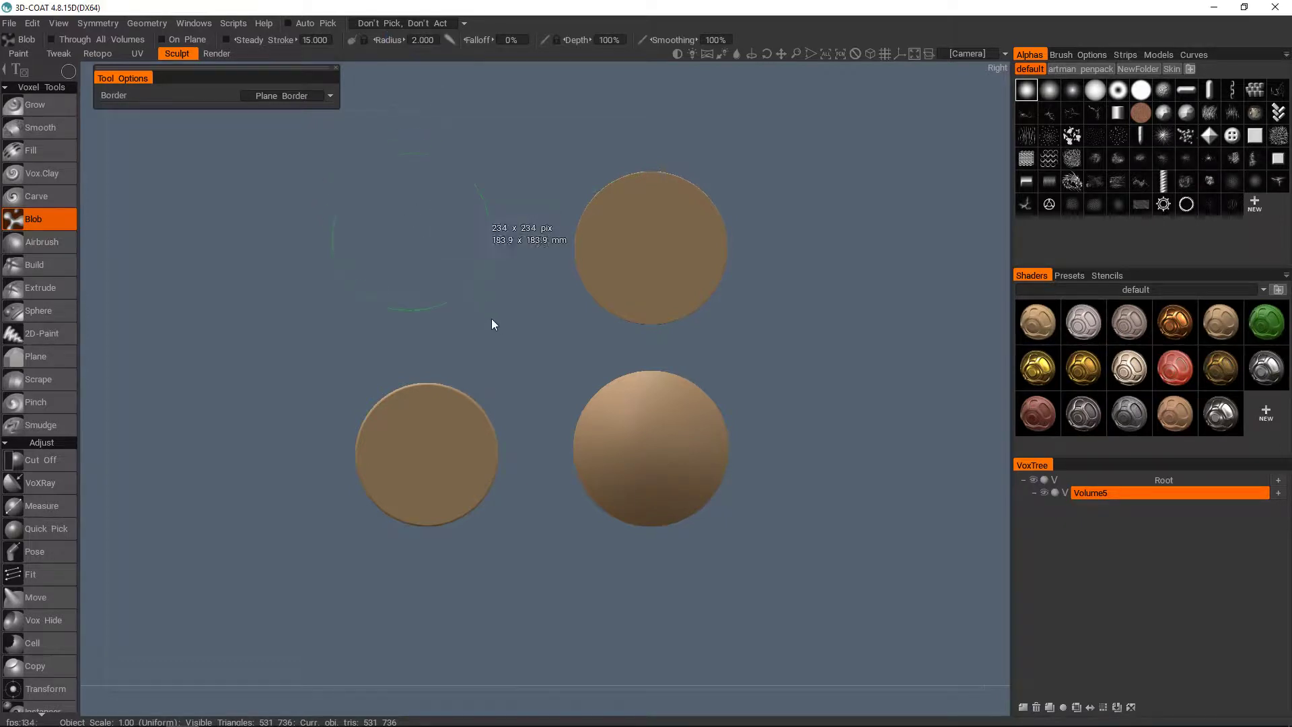
left_click_drag(491, 319, 500, 324)
Add another pair of circular blobs above with Round Border, one at radius 2 and one at radius 50.
middle_click_drag(506, 70, 488, 268)
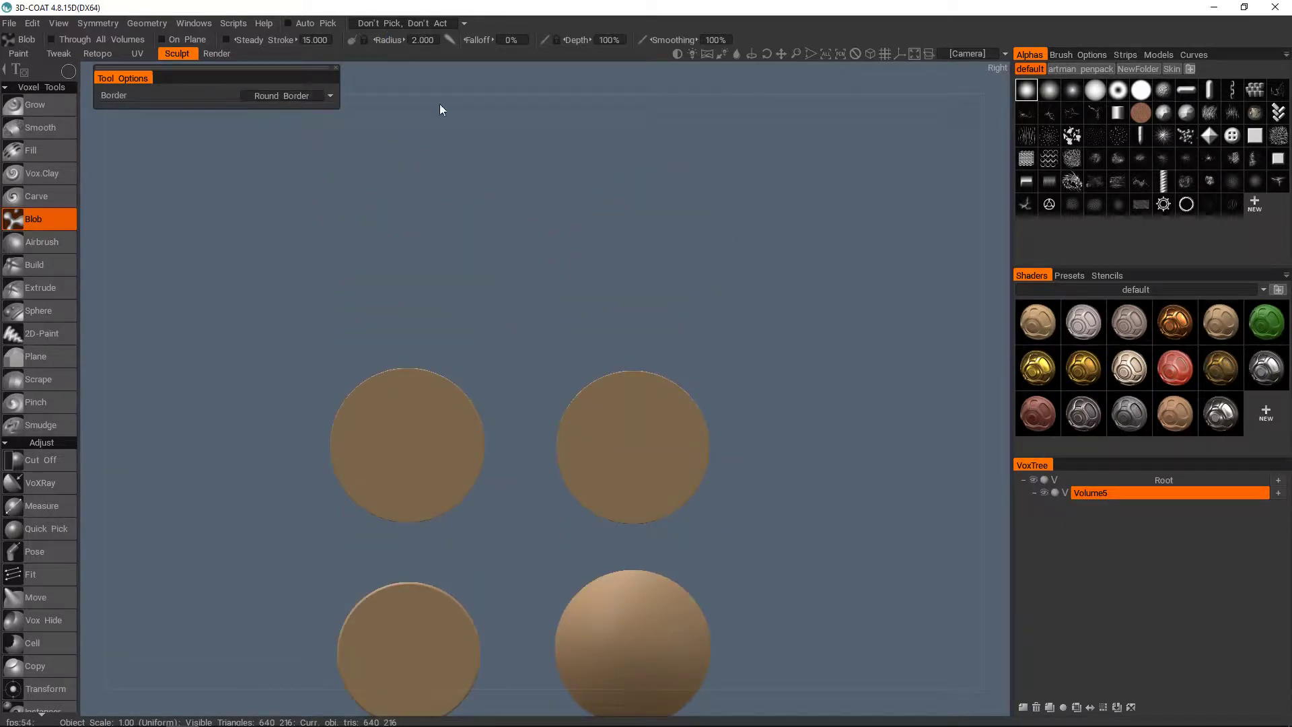
left_click_drag(473, 308, 484, 324)
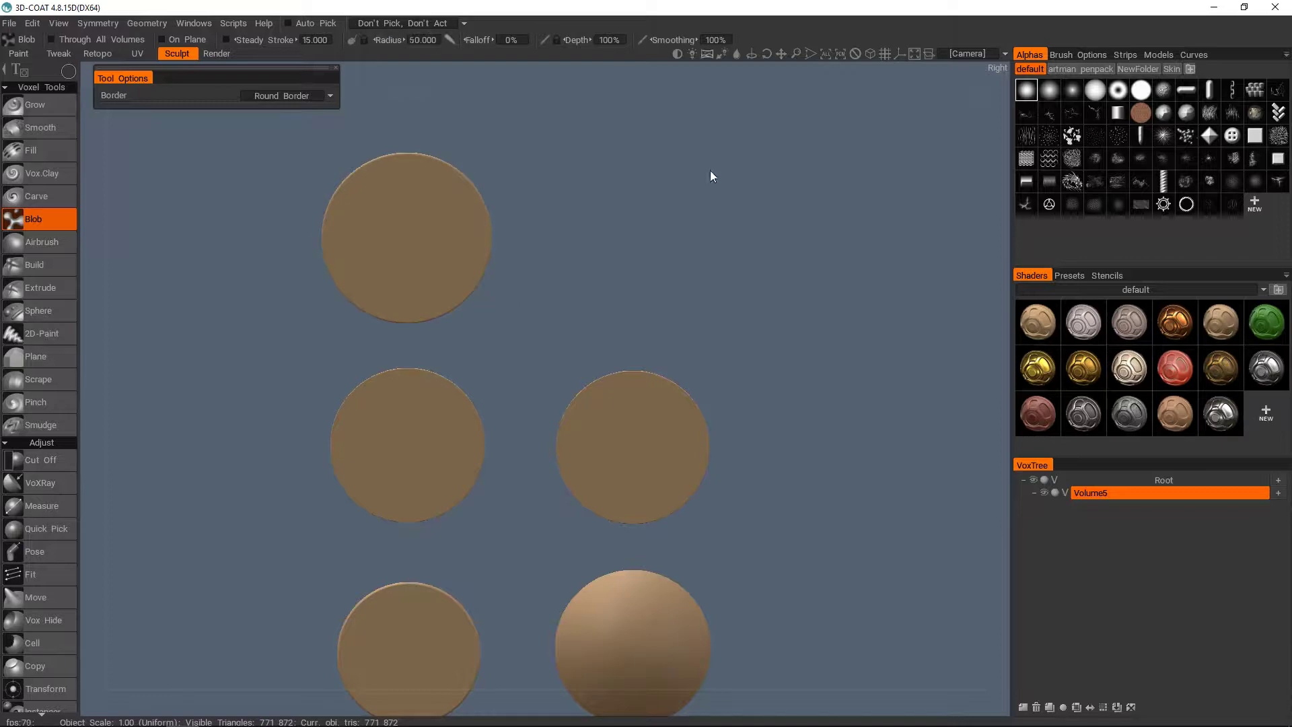
left_click_drag(699, 307, 715, 311)
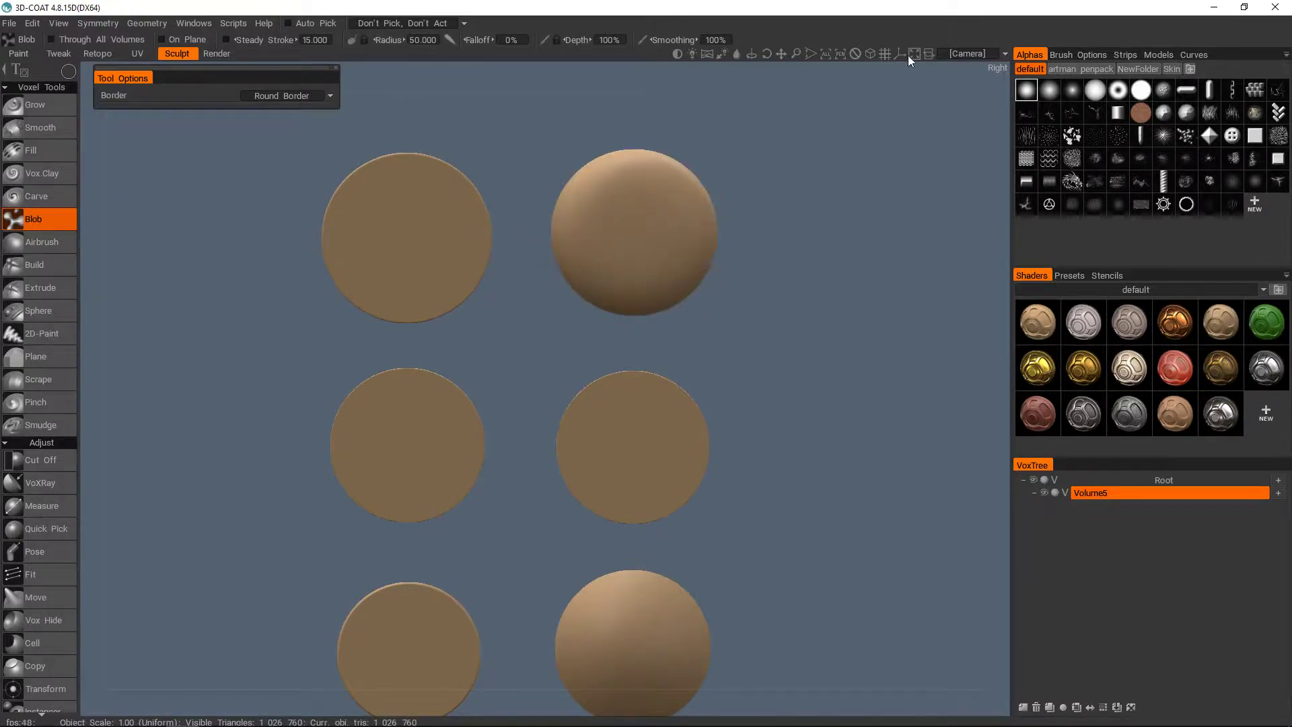
Inspect the six blobs in perspective, and clear them all from the volume.
left_click_drag(646, 244, 717, 264, "alt")
key("space")
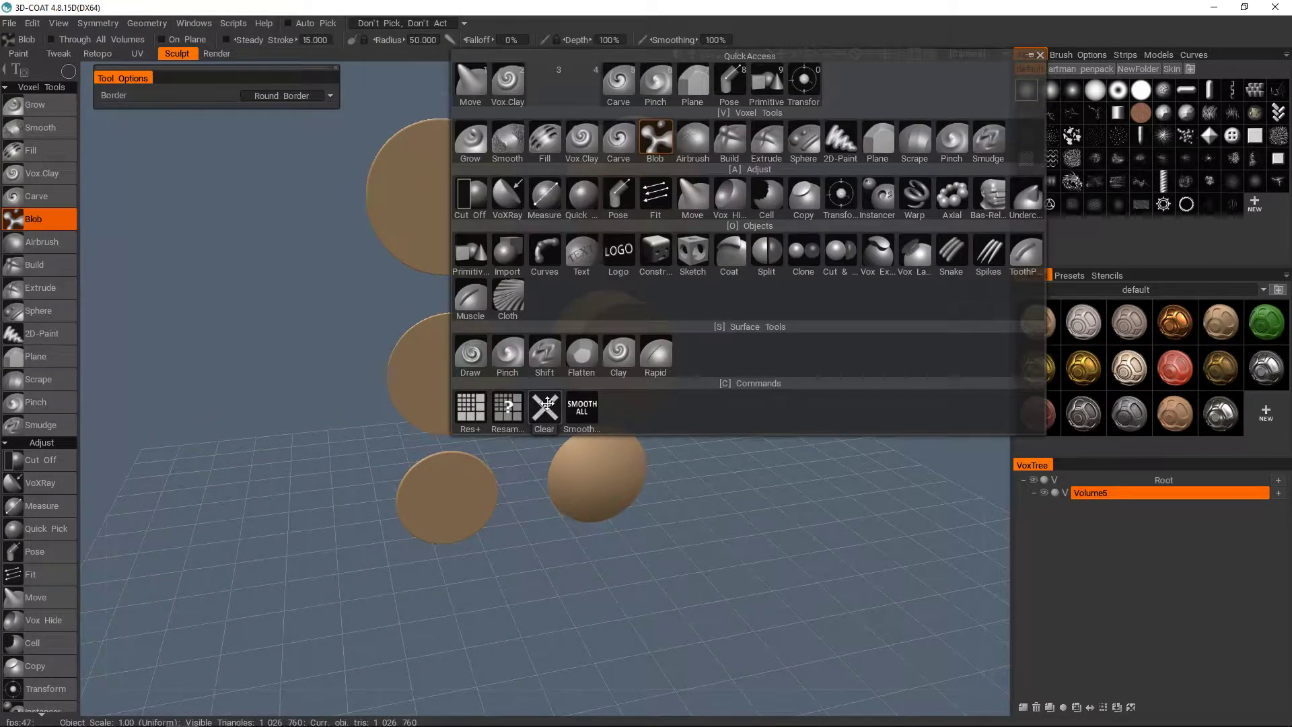
left_click(546, 408)
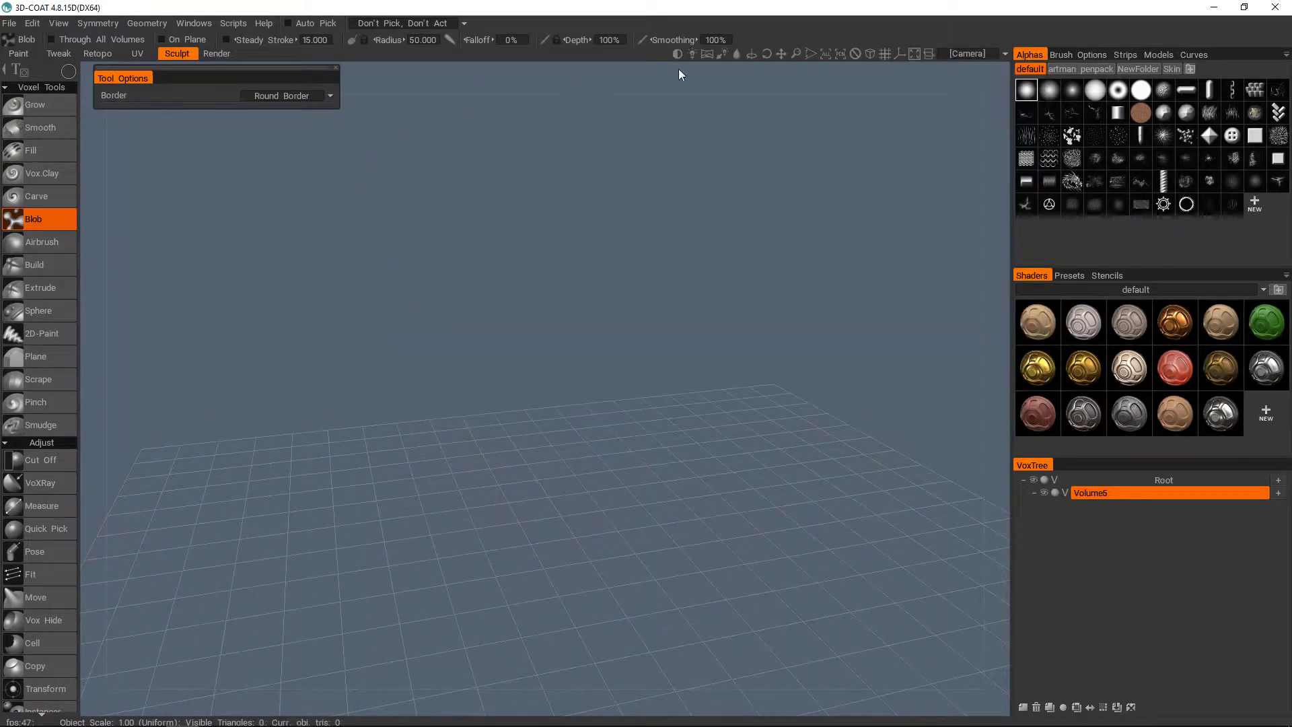
Draw a closed B-spline arch outline in the orthographic side view and apply it as a blob with Round Border at radius 2.
left_click(872, 55)
key("space")
left_click(673, 302)
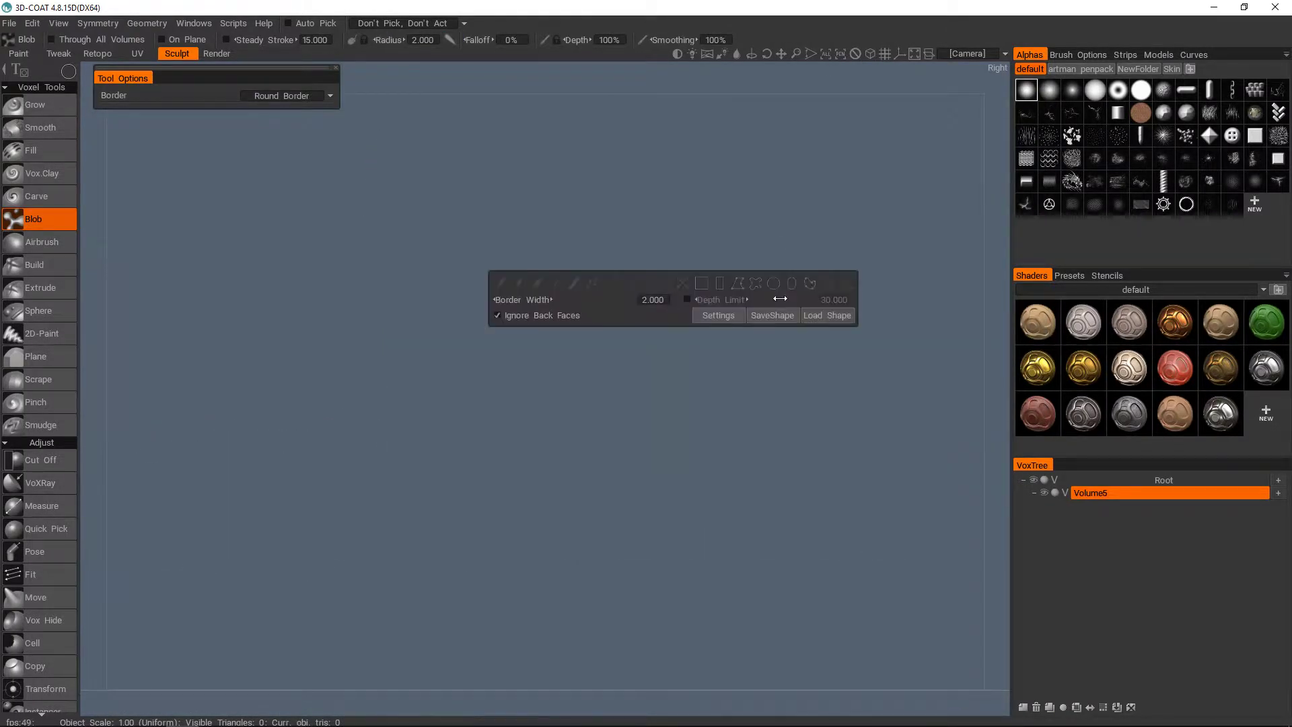
left_click(807, 285)
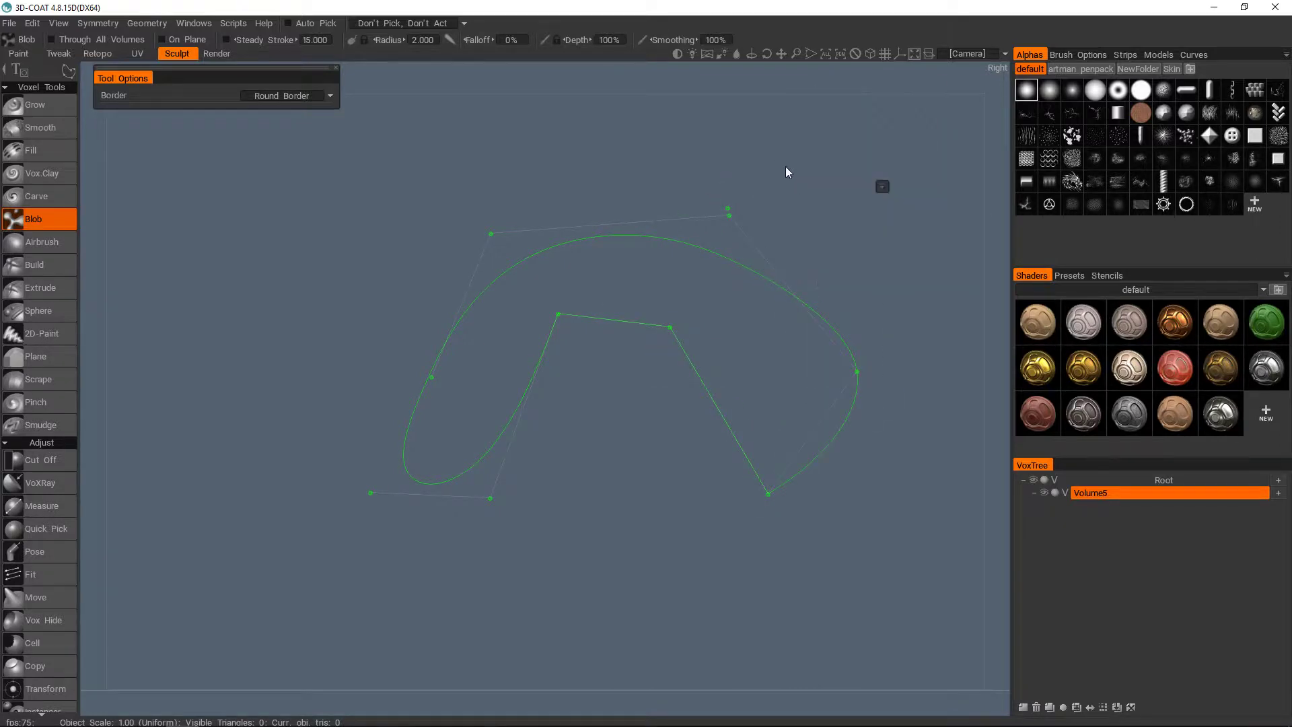
left_click(882, 188)
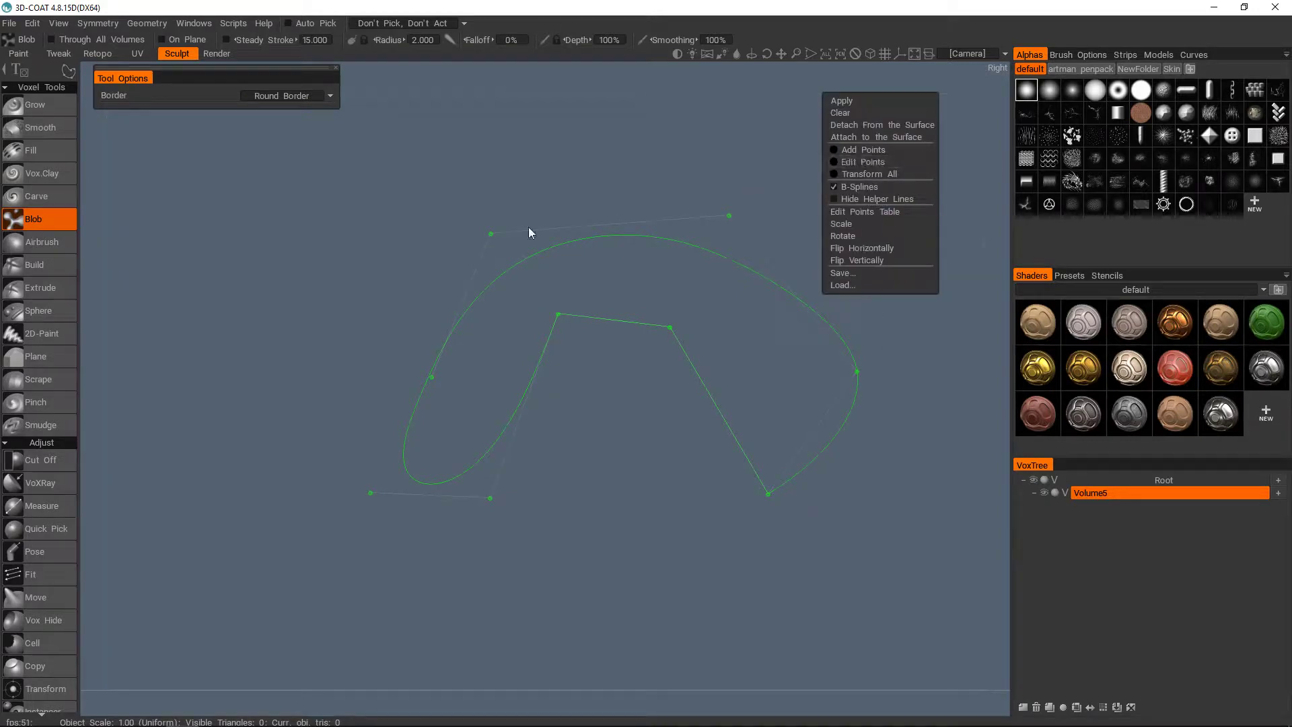
middle_click_drag(498, 241, 508, 234)
left_click_drag(500, 227, 477, 201)
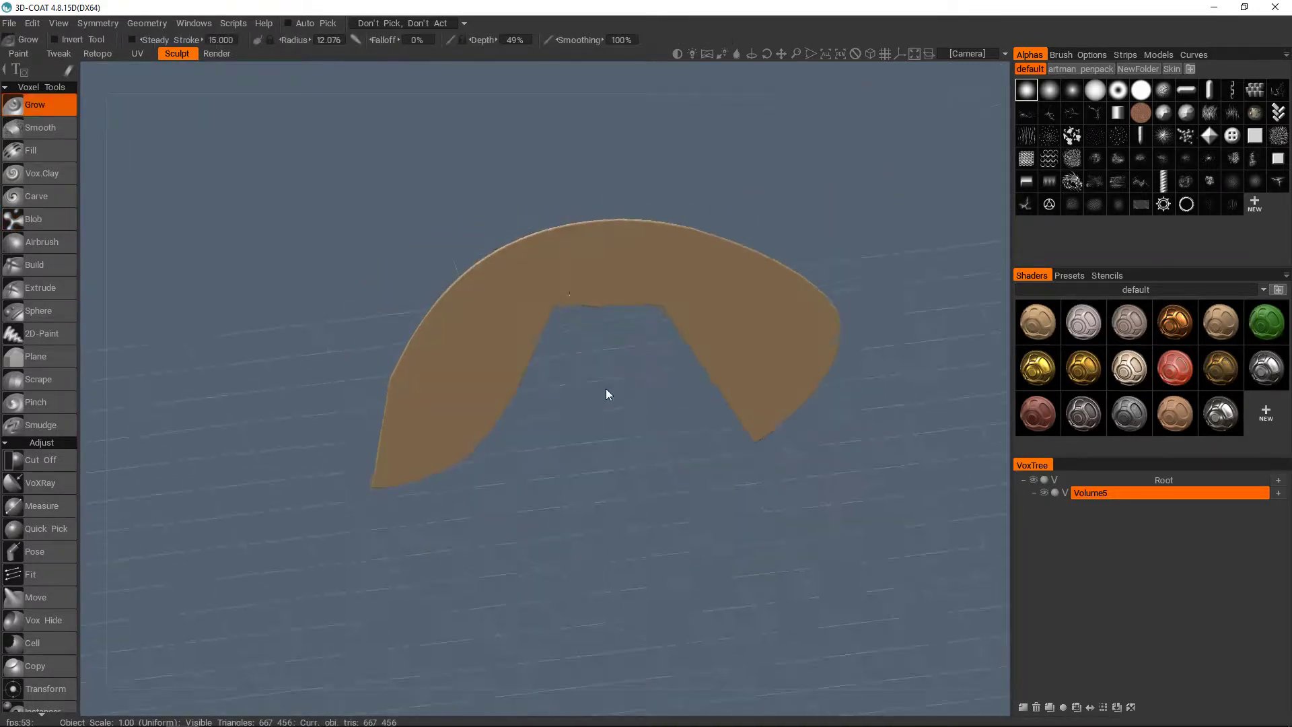
left_click(286, 96)
left_click(288, 137)
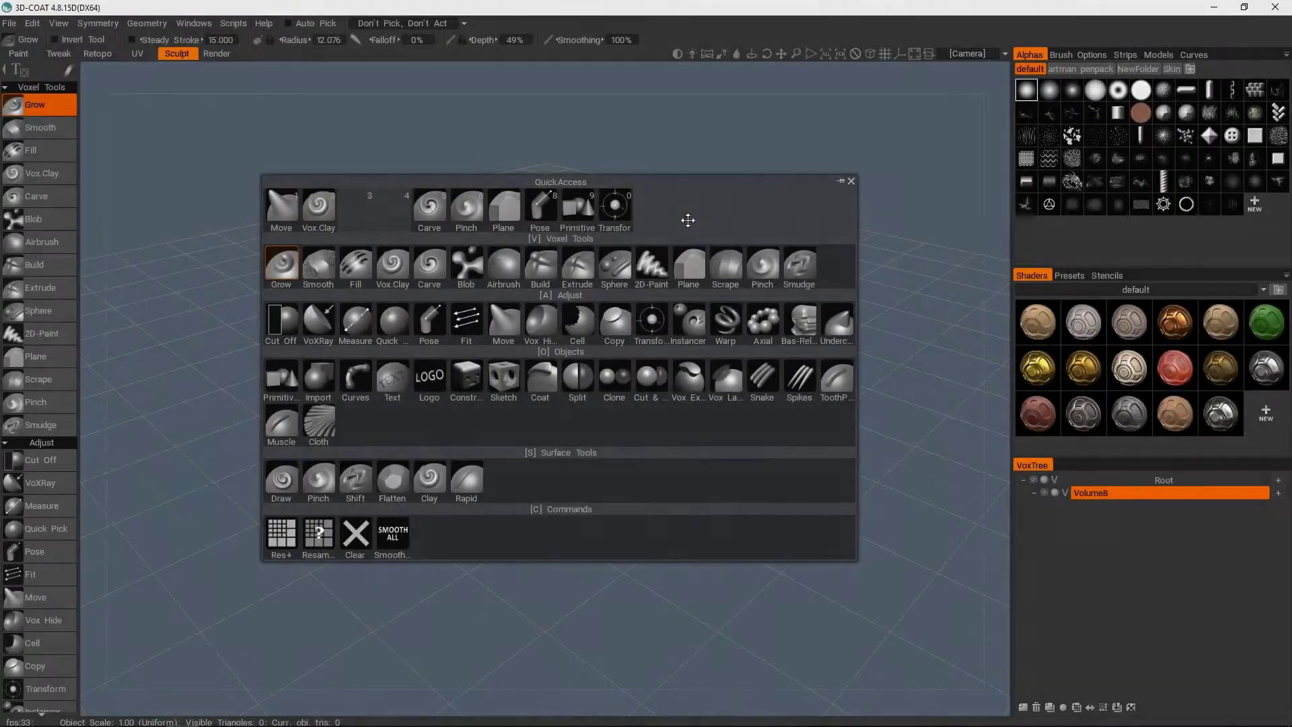
Paint looping 3D strands with the 2D-Paint tool and the square alpha on planes picked from the existing strokes.
left_click(652, 266)
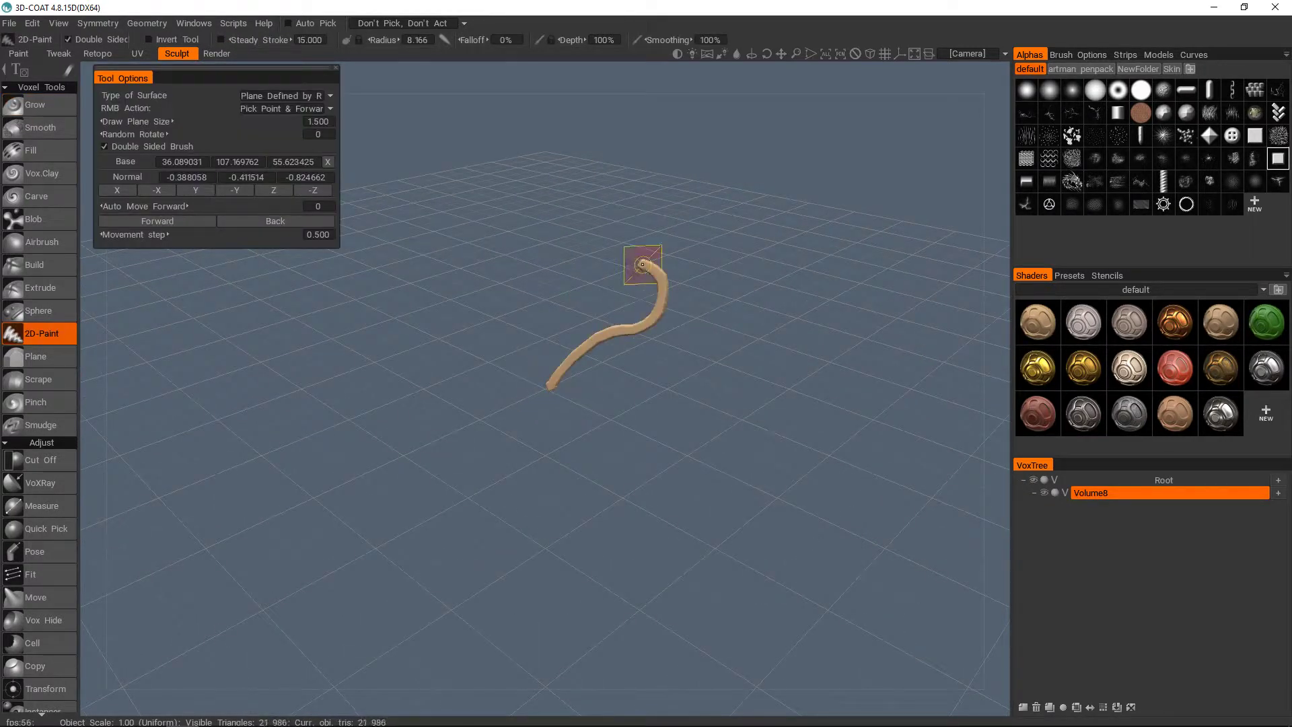
mouse_move(609, 310)
left_mouse_down("alt")
mouse_move(605, 323)
mouse_move(570, 327)
mouse_move(549, 295)
mouse_move(721, 297)
mouse_move(607, 254)
mouse_move(561, 292)
left_mouse_up("alt")
right_click(558, 297)
left_click_drag(564, 293, 979, 289, "alt")
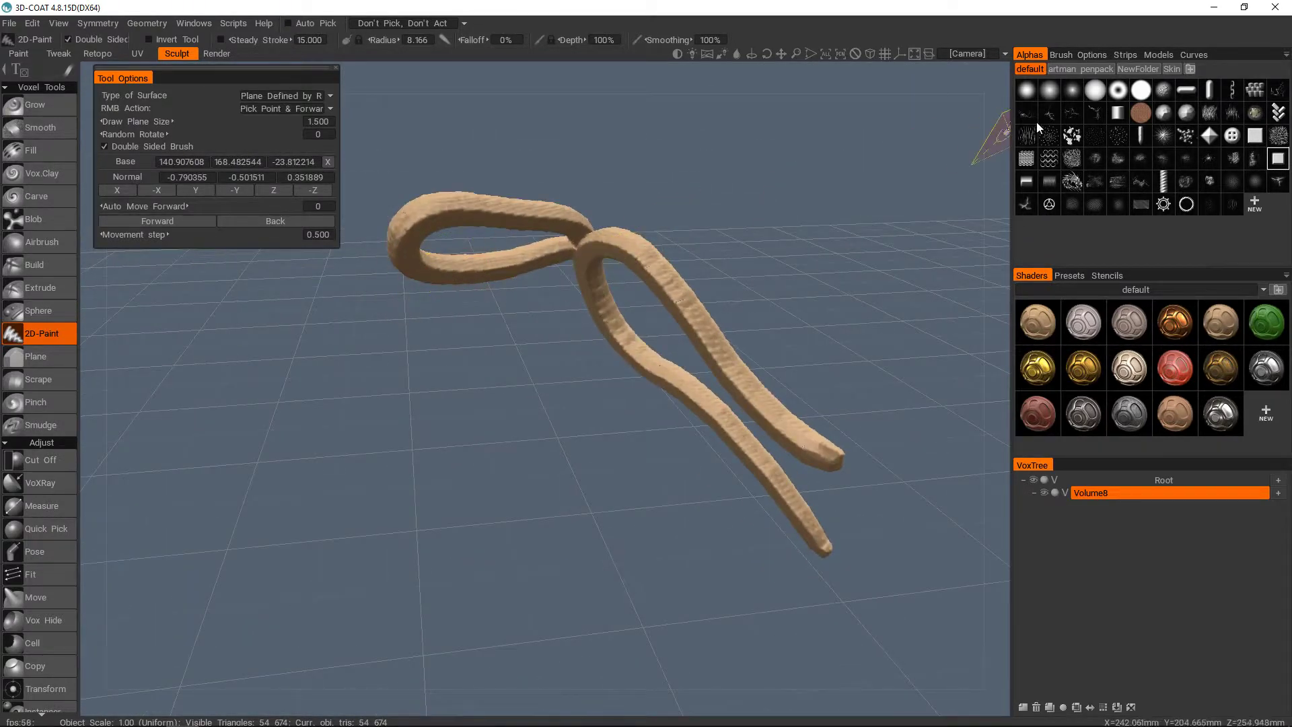
Paint a spiral strand with the soft round alpha, starting from the outer end of the upper loop.
right_click(406, 266)
mouse_move(405, 267)
left_mouse_down()
mouse_move(415, 401)
mouse_move(504, 337)
mouse_move(526, 374)
left_mouse_up()
mouse_move(528, 372)
left_mouse_down("alt")
mouse_move(735, 319)
mouse_move(577, 337)
mouse_move(652, 282)
left_mouse_up("alt")
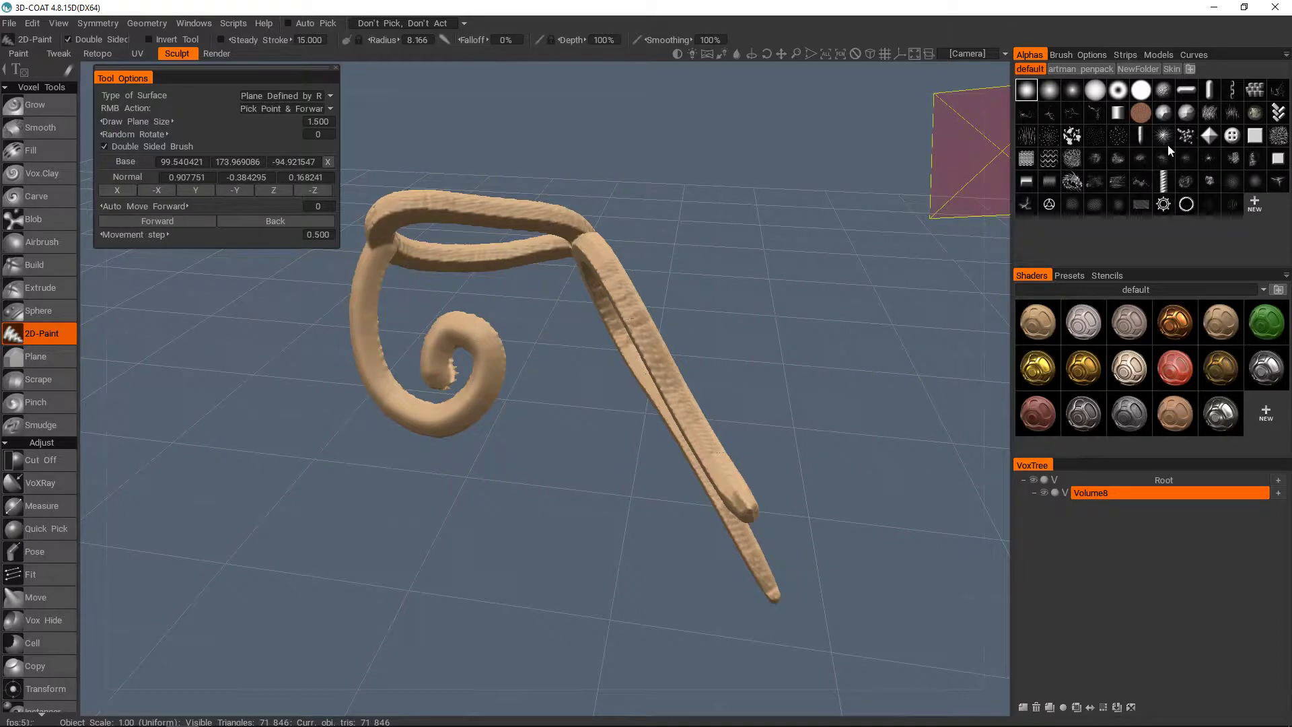
Paint a trial strand with a spiky alpha from the joint between the loops, and undo it.
left_click_drag(656, 206, 765, 239)
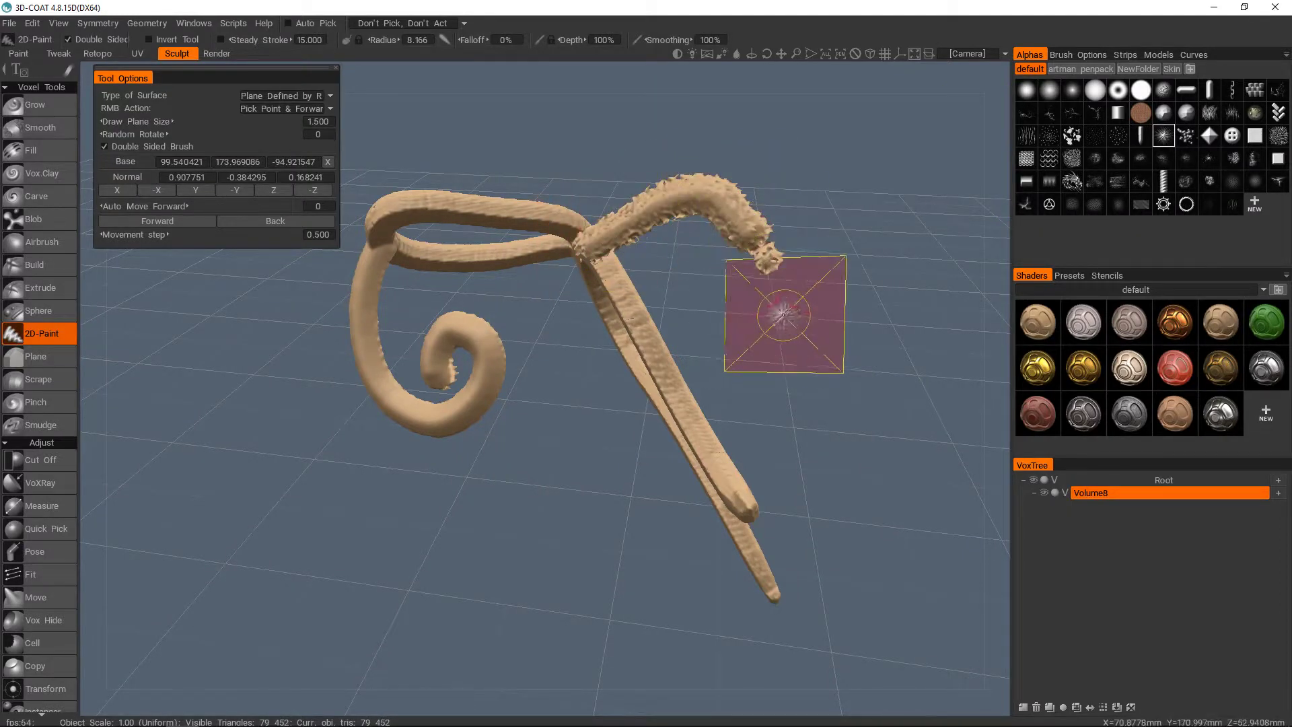
left_click(714, 318)
left_click(836, 267)
left_click_drag(837, 267, 779, 309, "alt")
key("ctrl+z")
key("ctrl+z")
key("ctrl+z")
key("ctrl+z")
key("ctrl+z")
key("ctrl+z")
key("ctrl+z")
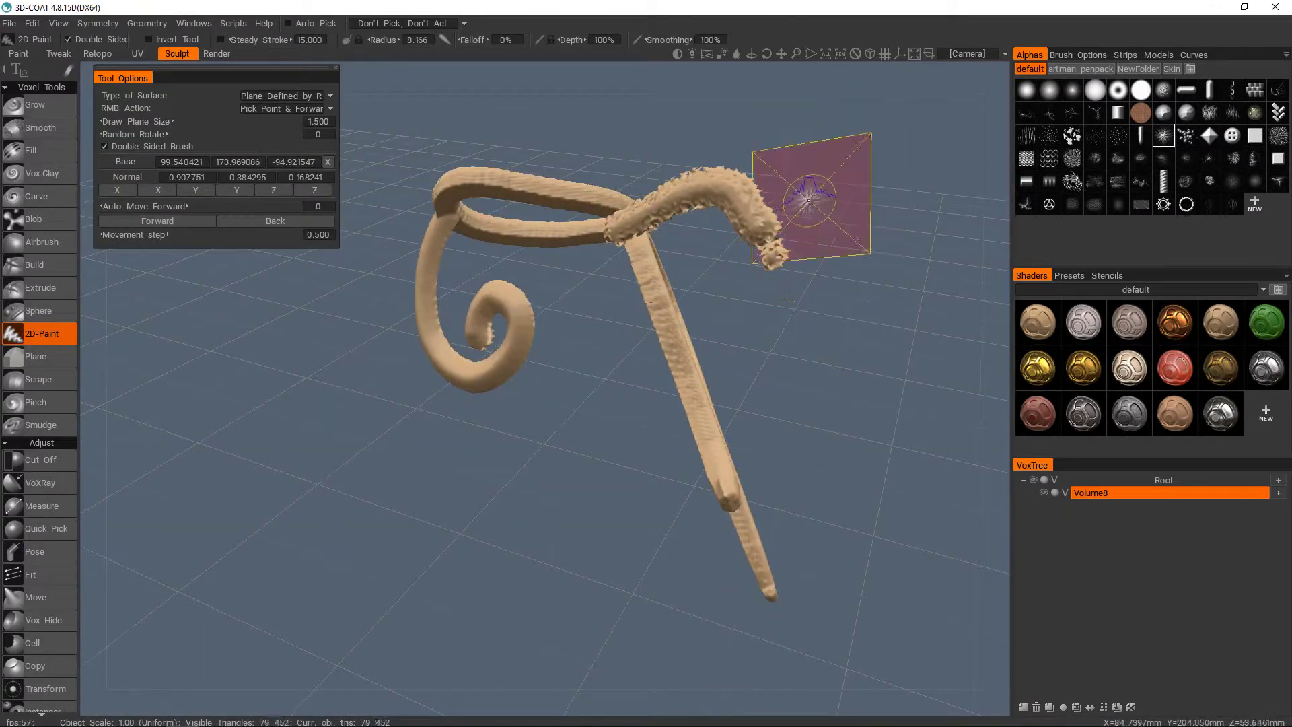
Paint additional connecting strands and long legs with the square alpha, picking a new plane on the structure for each.
left_click_drag(529, 250, 610, 210, "alt")
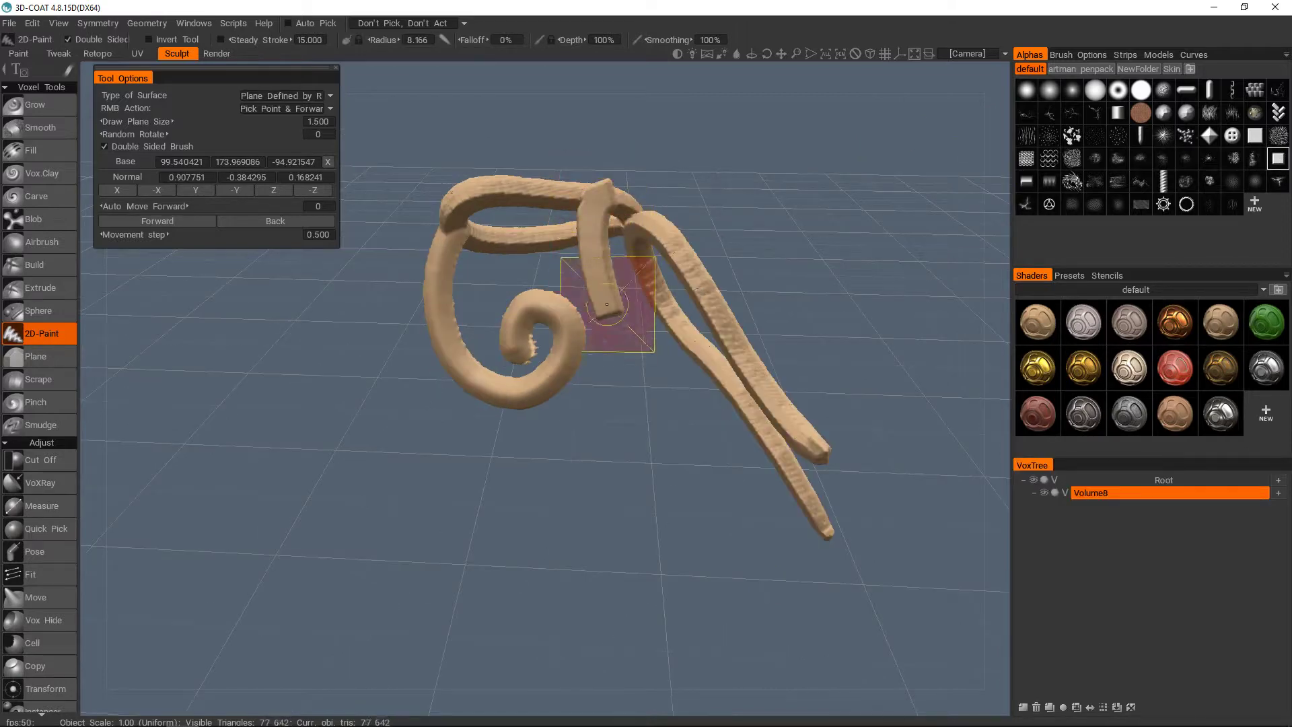
mouse_move(703, 274)
left_mouse_down("alt")
mouse_move(611, 294)
mouse_move(583, 271)
mouse_move(611, 283)
mouse_move(652, 416)
mouse_move(470, 404)
mouse_move(654, 418)
left_mouse_up("alt")
right_click(611, 283)
right_click(487, 424)
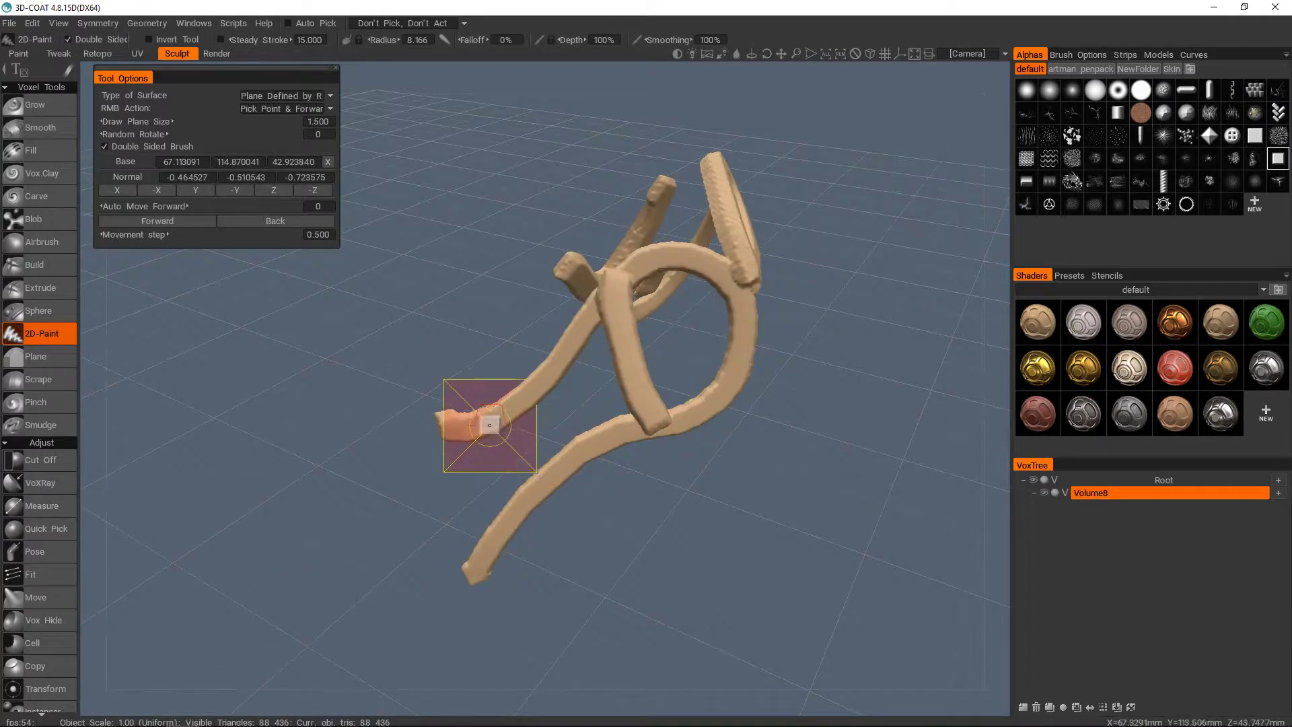
left_click_drag(487, 424, 528, 499)
mouse_move(639, 472)
left_mouse_down("alt")
mouse_move(679, 464)
mouse_move(651, 381)
mouse_move(656, 431)
mouse_move(708, 383)
mouse_move(693, 370)
mouse_move(577, 374)
mouse_move(529, 404)
mouse_move(612, 432)
mouse_move(538, 326)
mouse_move(744, 340)
mouse_move(690, 290)
mouse_move(674, 506)
left_mouse_up("alt")
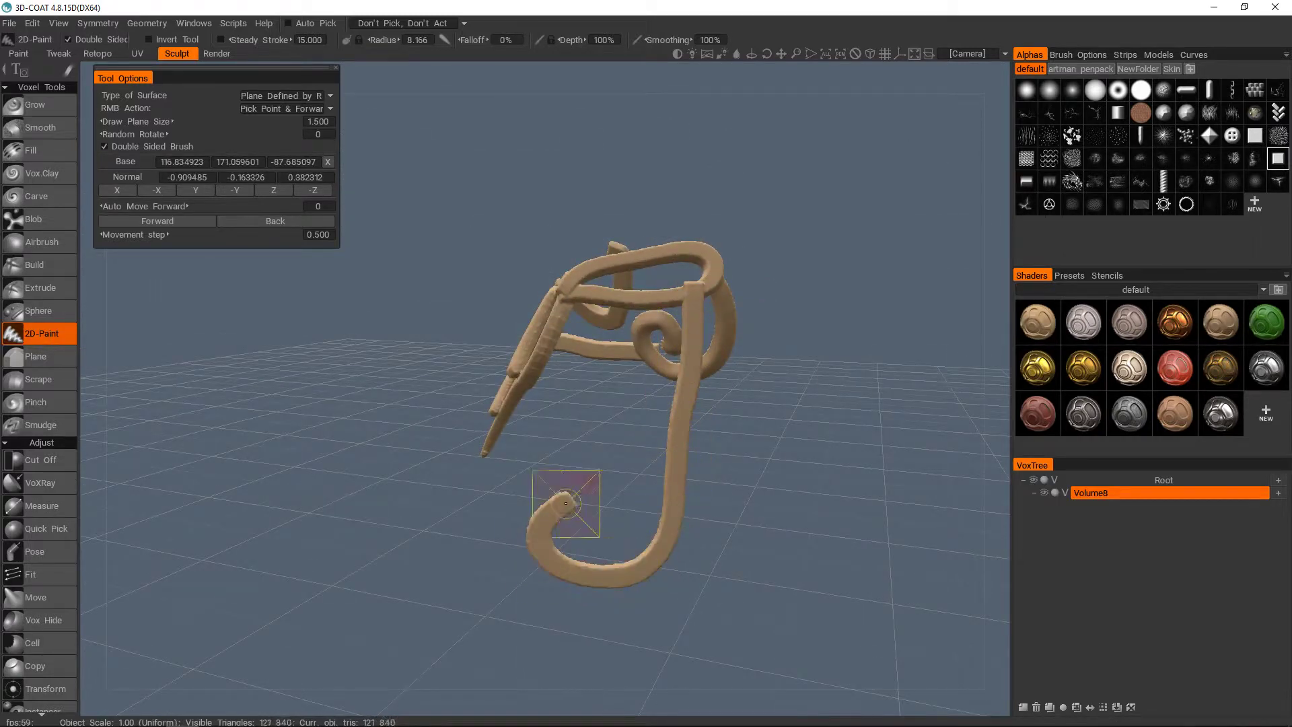
Finish the spiral foot on the long leg and paint curled ends on the other legs.
left_click_drag(565, 504, 590, 529)
left_click_drag(590, 530, 727, 536)
right_click(441, 402)
mouse_move(440, 402)
left_mouse_down()
mouse_move(470, 574)
mouse_move(557, 398)
mouse_move(572, 431)
left_mouse_up()
right_click(478, 341)
mouse_move(478, 341)
left_mouse_down()
mouse_move(490, 562)
mouse_move(548, 421)
left_mouse_up()
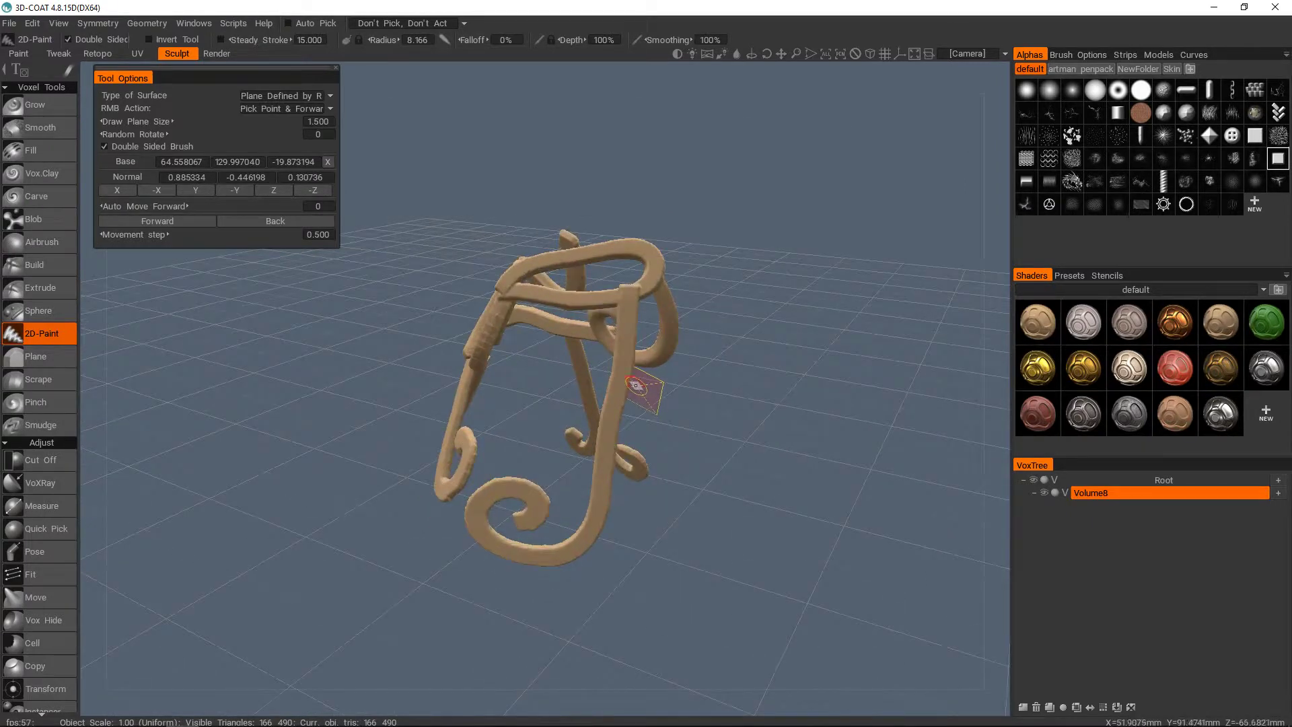
Build a four-point curve with the Curves tool and apply the chain-link preset along it.
key("space")
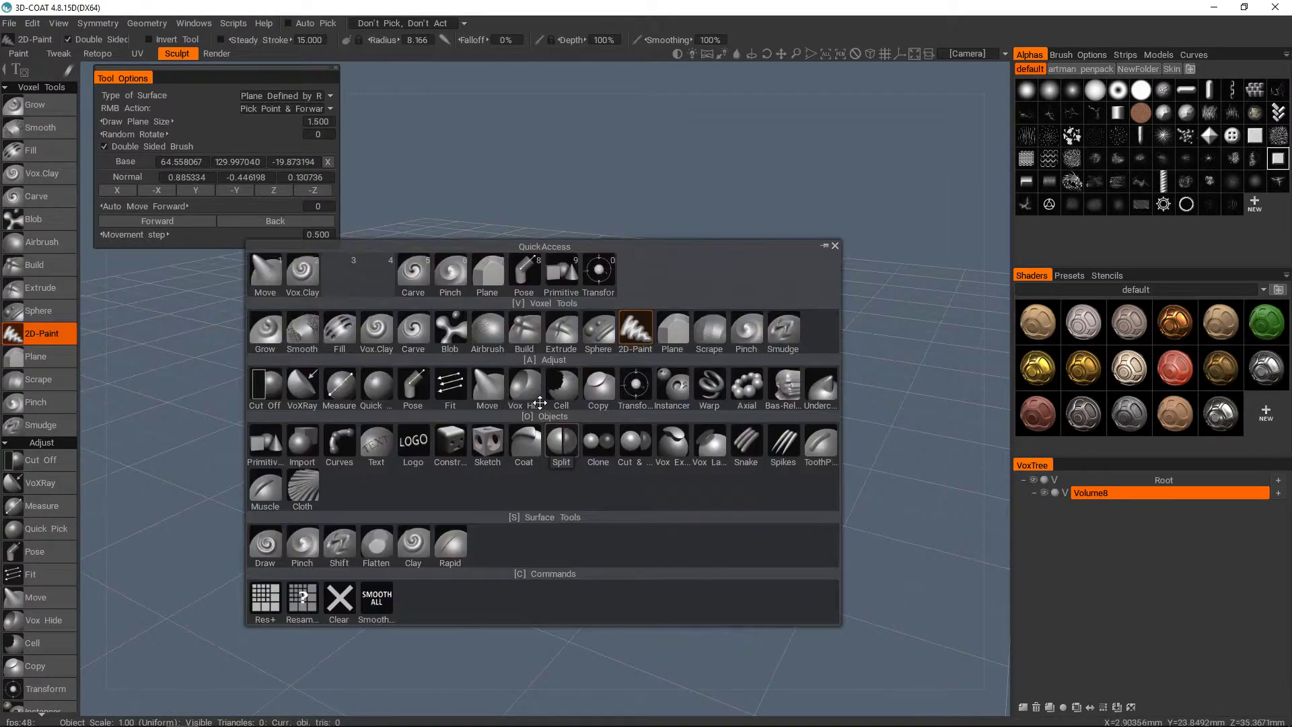
left_click(340, 444)
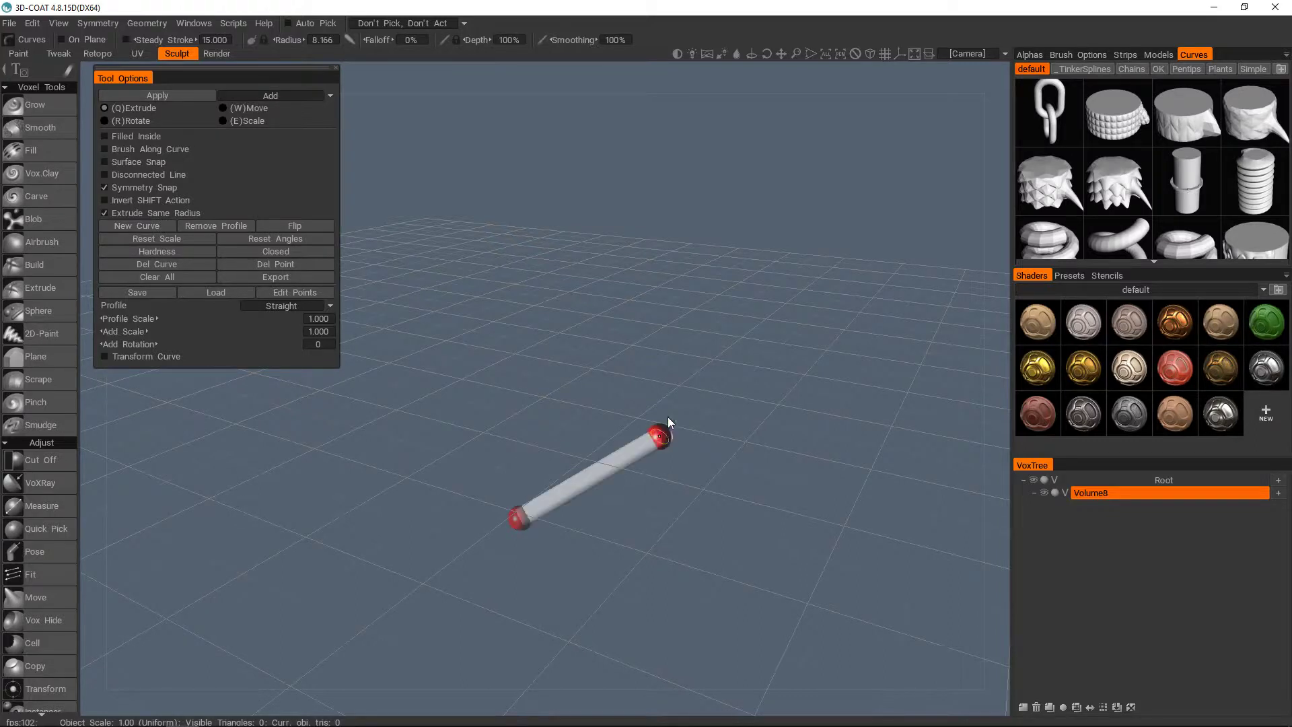
left_click(631, 290)
right_click(663, 440)
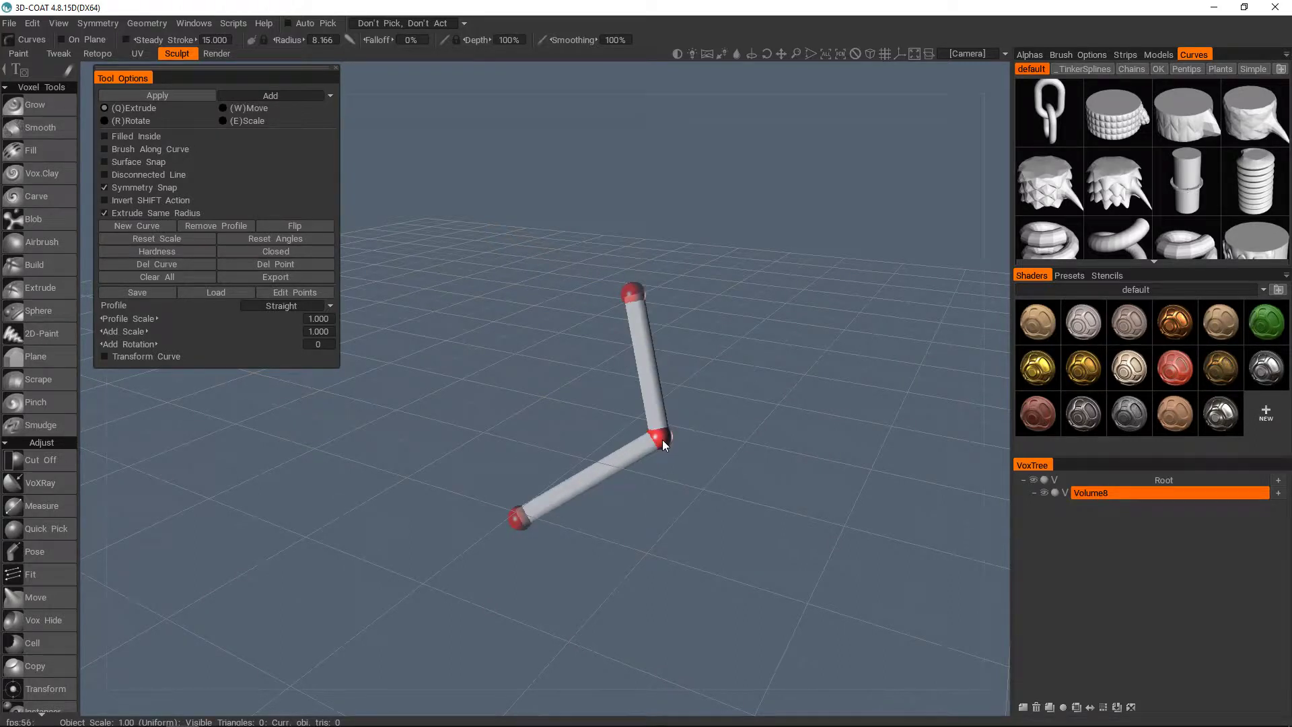
right_click(663, 440)
middle_click_drag(720, 291, 713, 370)
left_click(712, 324)
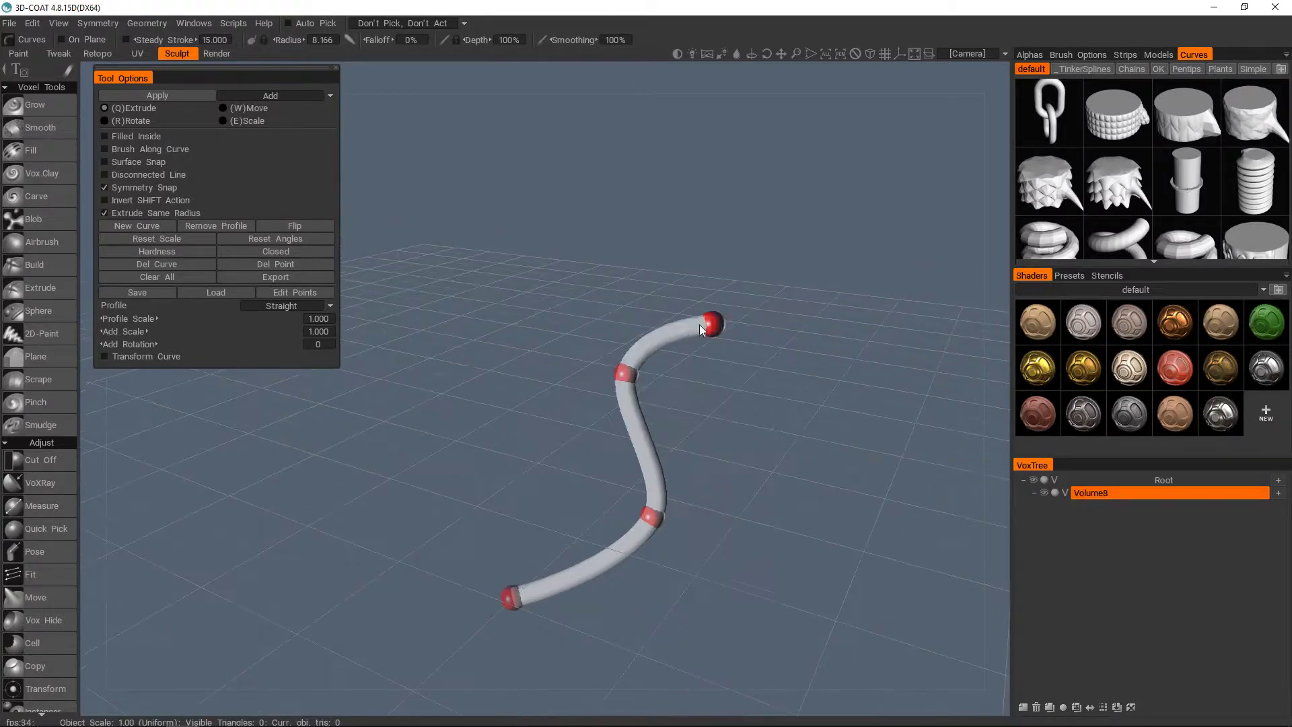
left_click(1081, 140)
right_click_drag(713, 375, 609, 501)
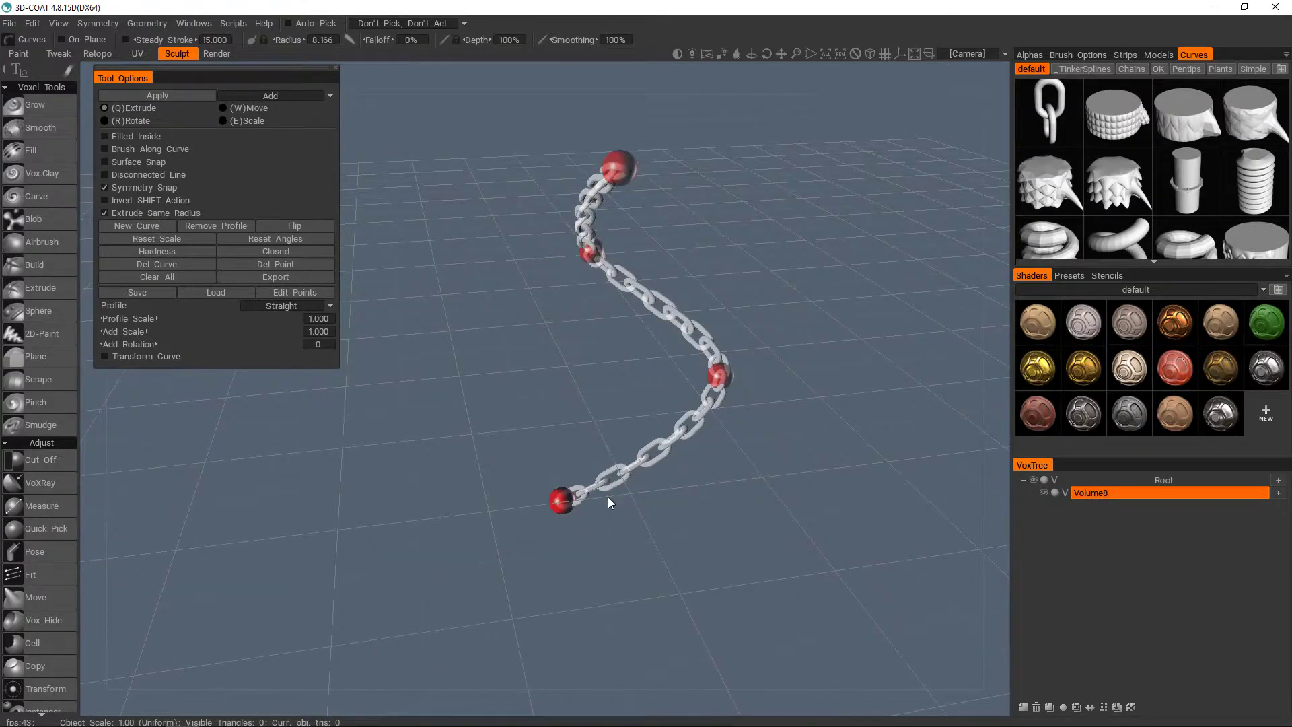
Enable mirror symmetry on the X axis in global space with the symmetry plane shown for the chain curve.
left_click_drag(607, 497, 557, 409, "alt")
middle_click_drag(565, 418, 582, 438)
key("s")
left_click(549, 402)
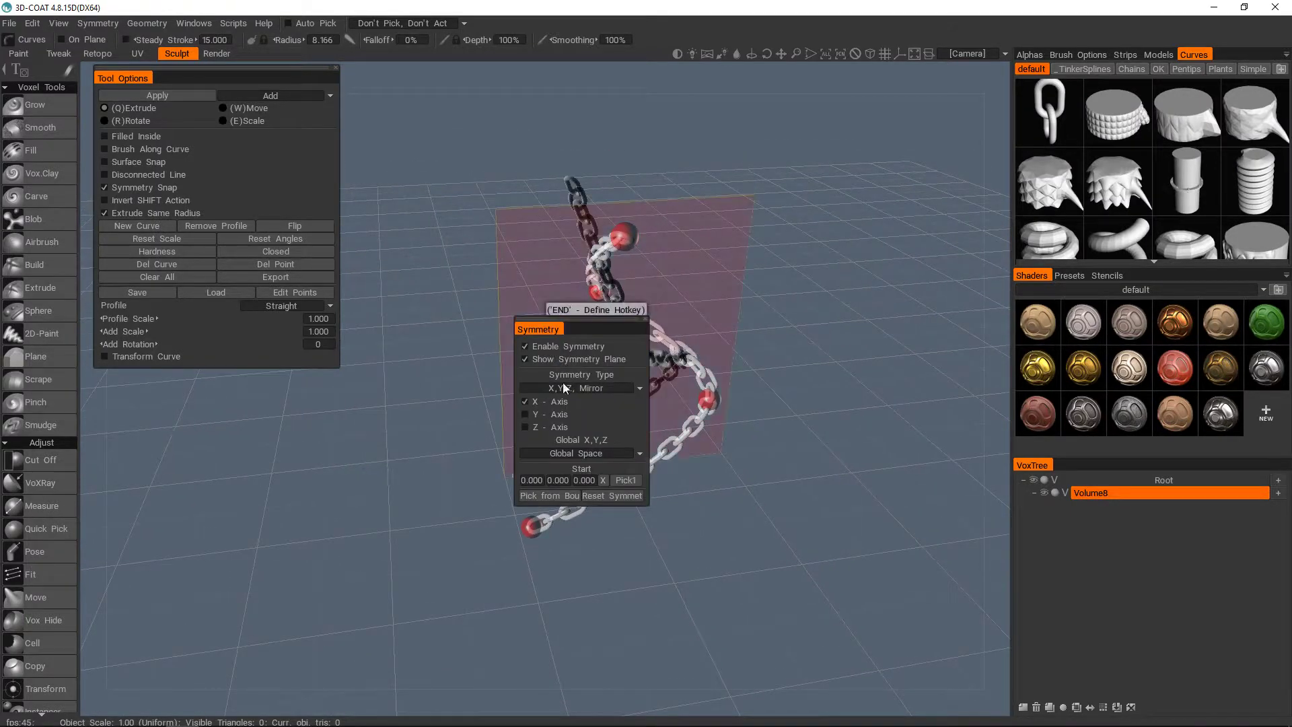
left_click_drag(686, 364, 883, 296, "alt")
Reposition the chain curve's control points and place its end point on the symmetry plane so both halves meet.
left_click_drag(515, 309, 687, 303)
left_click_drag(633, 368, 770, 344)
left_click_drag(701, 182, 488, 359)
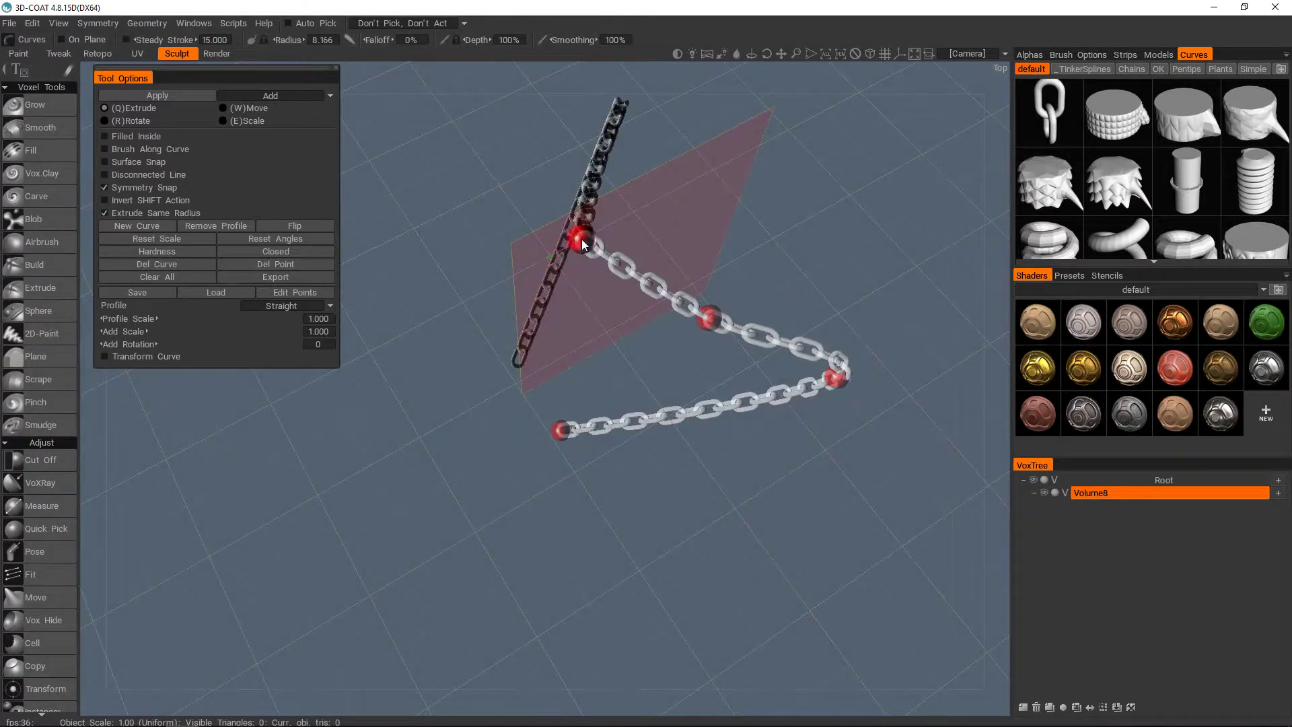
left_click_drag(581, 240, 713, 121)
left_click_drag(605, 220, 597, 250)
right_click_drag(646, 240, 659, 383, "alt")
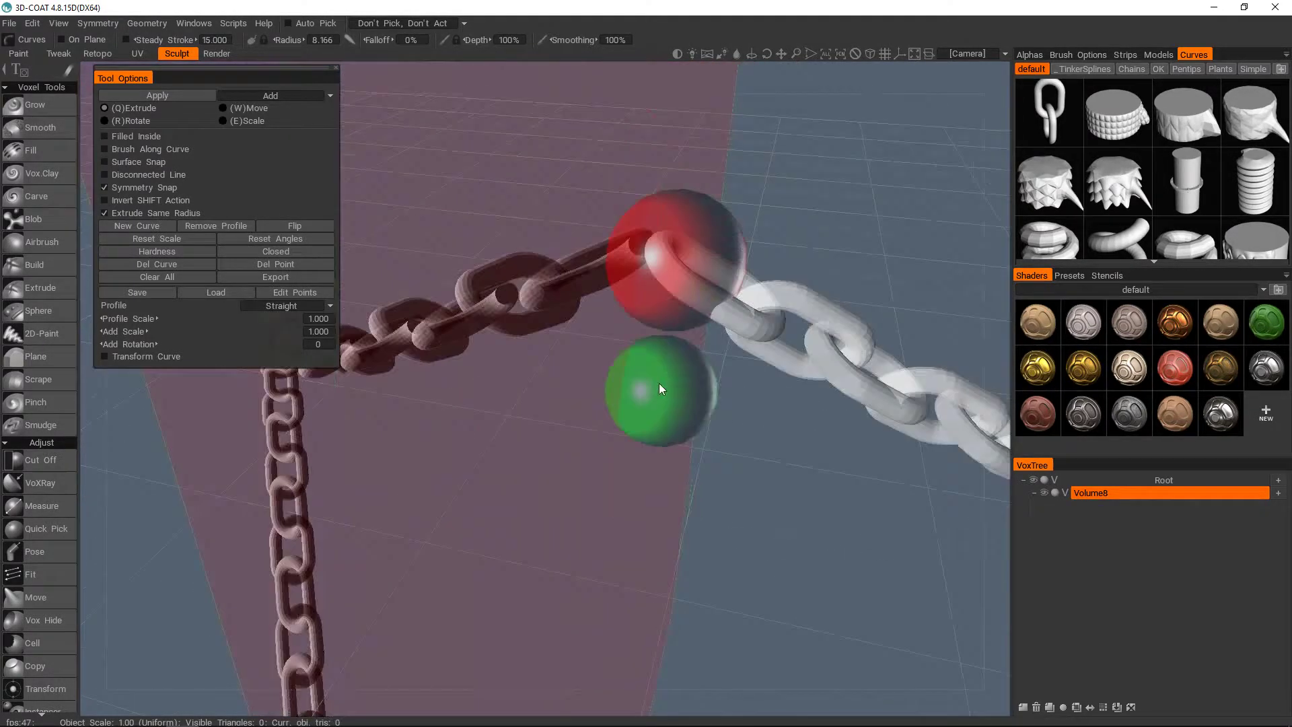
Examine the joined chain and its mirrored half around the symmetry plane from several angles.
left_click_drag(659, 382, 658, 364, "alt")
right_click_drag(658, 365, 653, 332, "alt")
left_click_drag(630, 299, 612, 264)
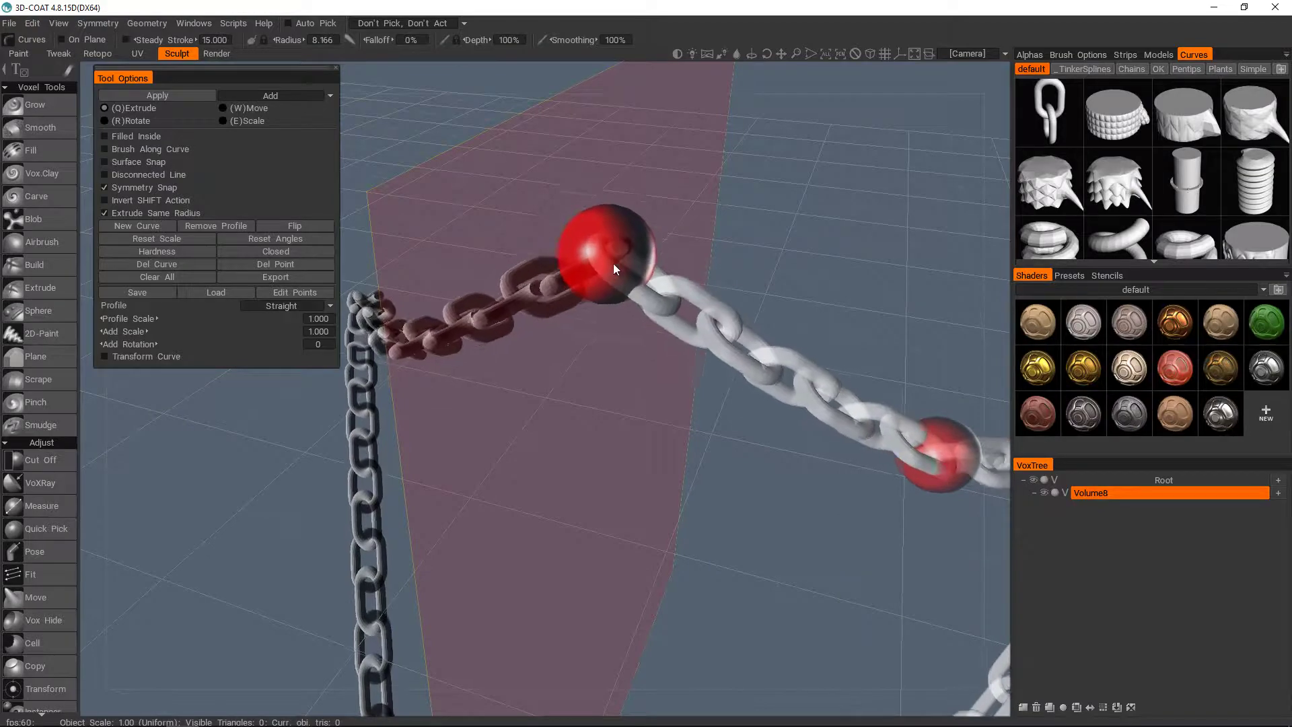
right_click_drag(613, 264, 674, 386)
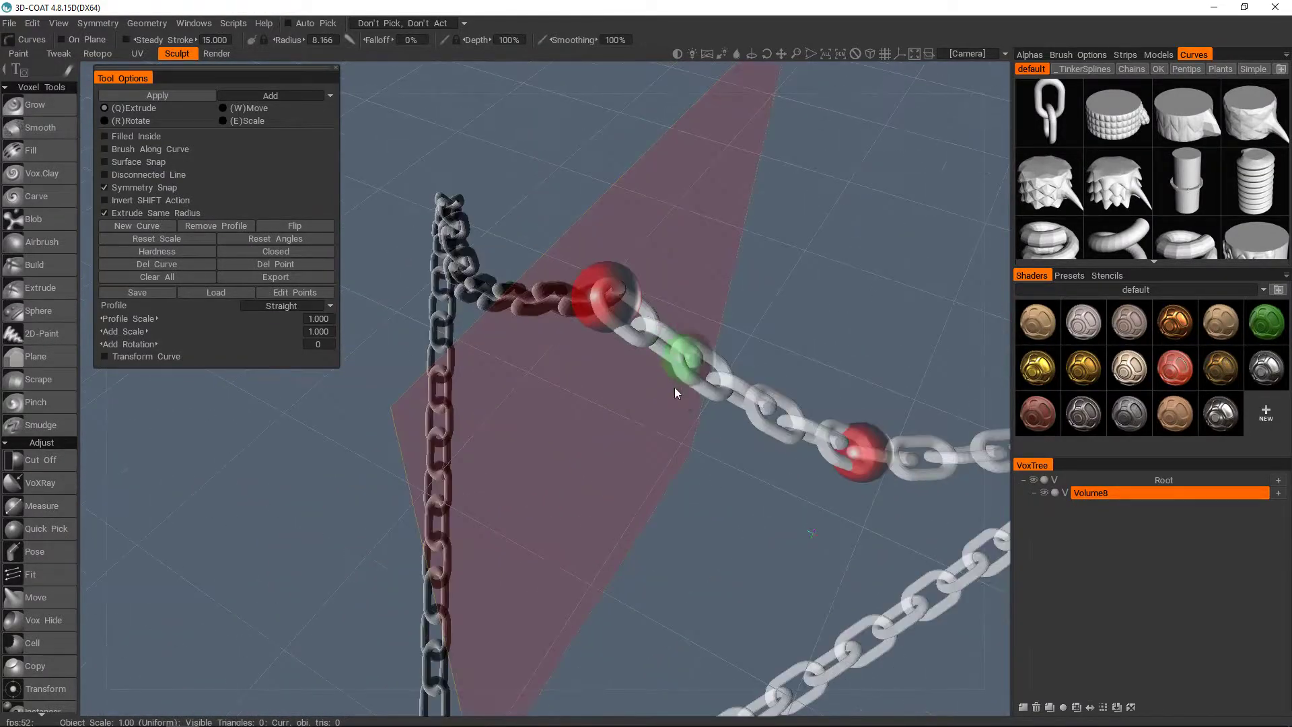
left_click_drag(674, 387, 616, 477, "alt")
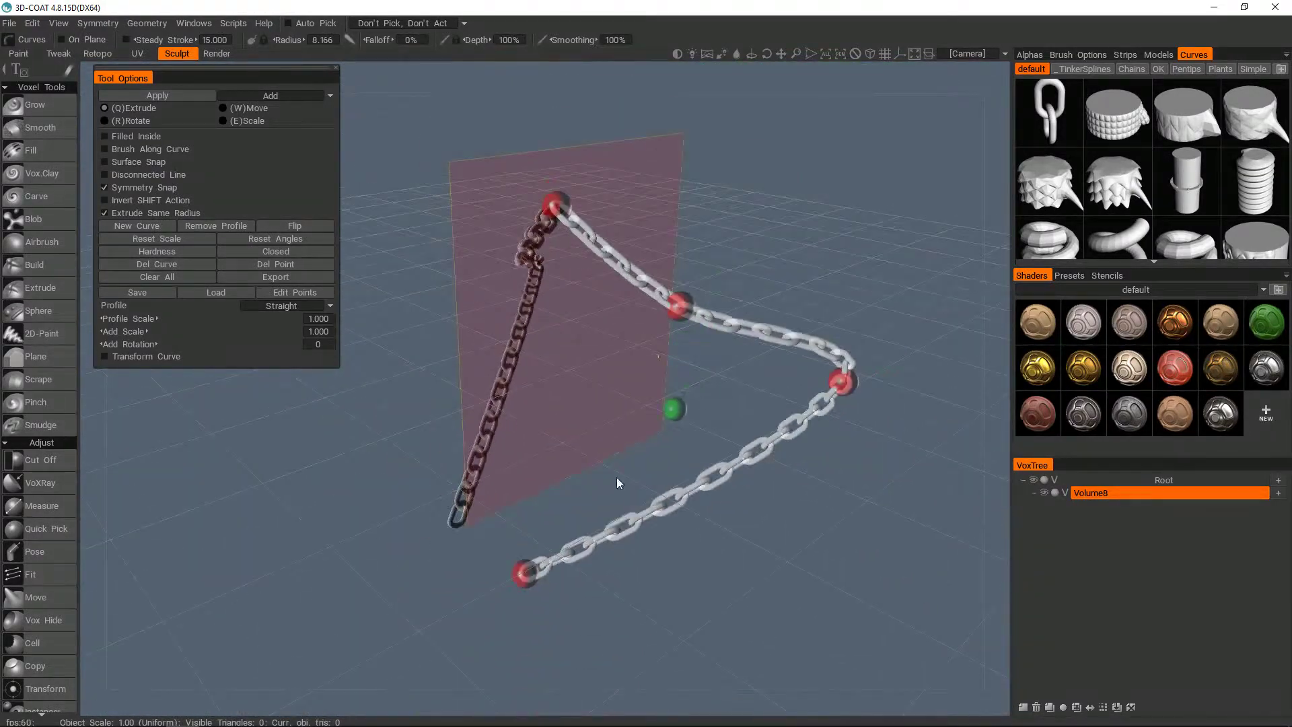
right_click_drag(617, 478, 747, 490)
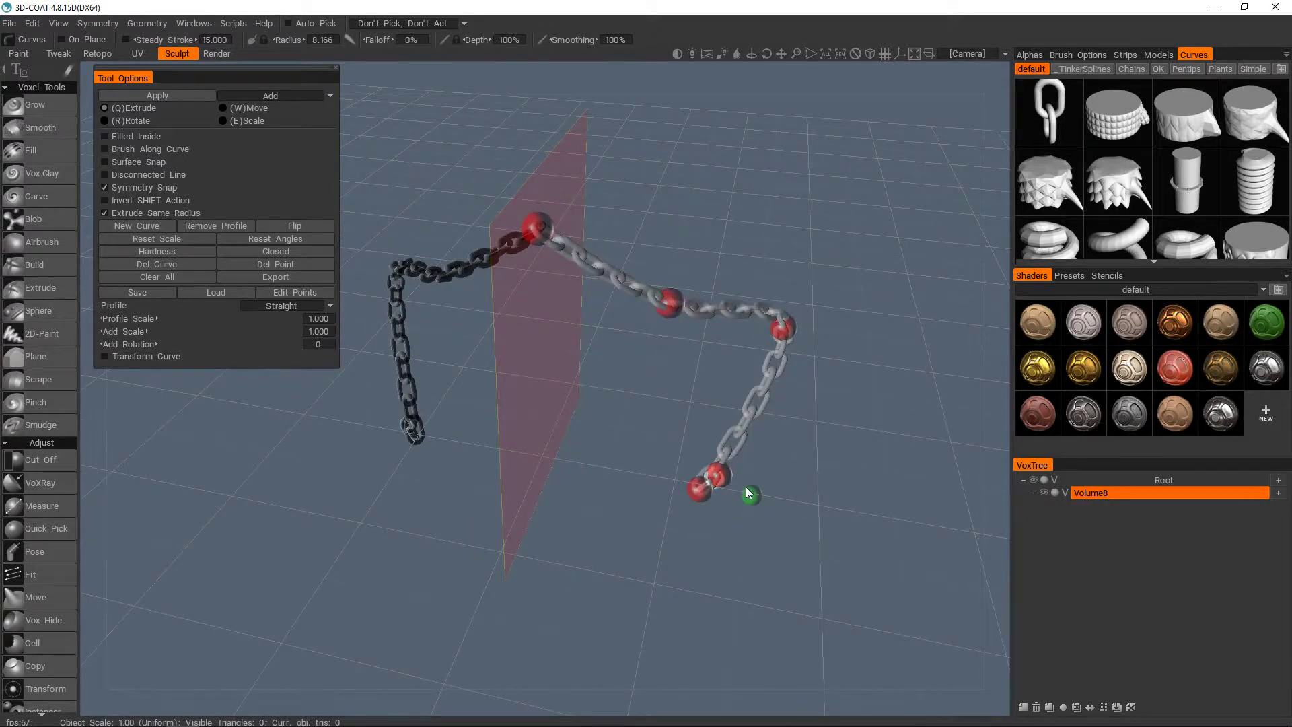
Extrude a curved chain branch from the curve's outer bend and fork it outward into a T shape.
left_click_drag(749, 495, 632, 498)
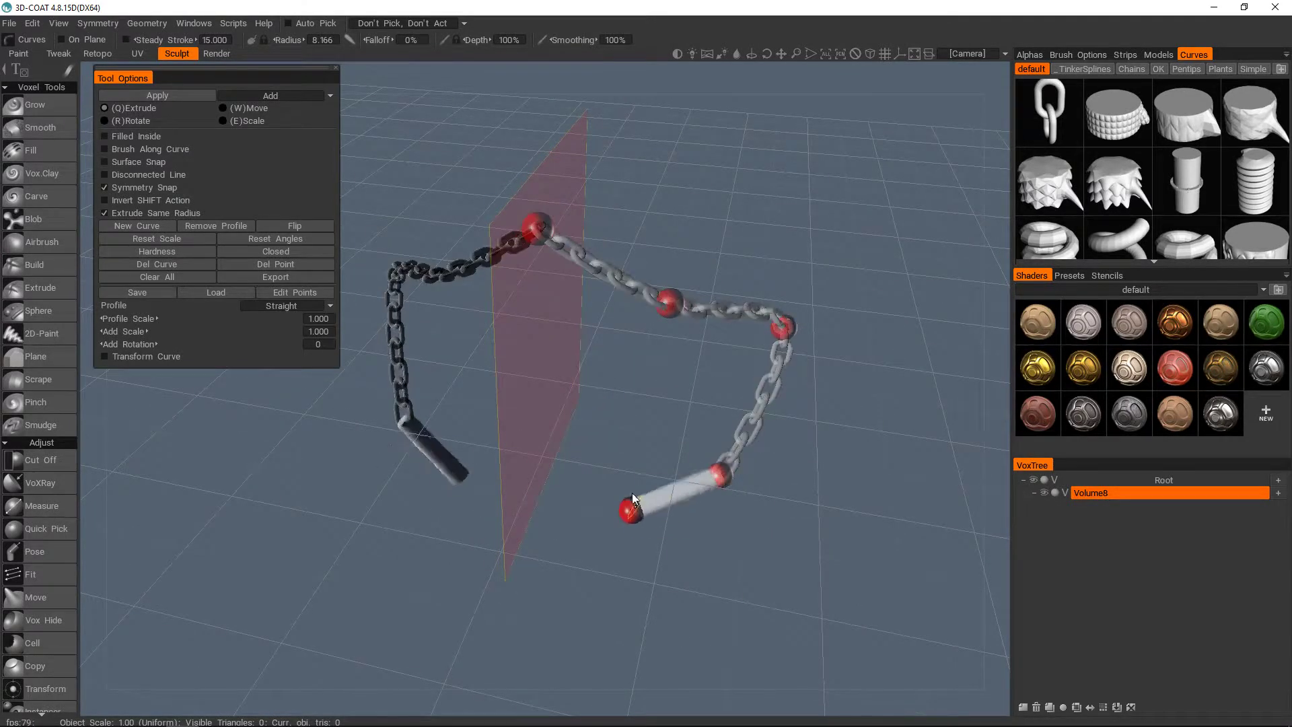
key("ctrl+z")
left_click_drag(782, 340, 1008, 153)
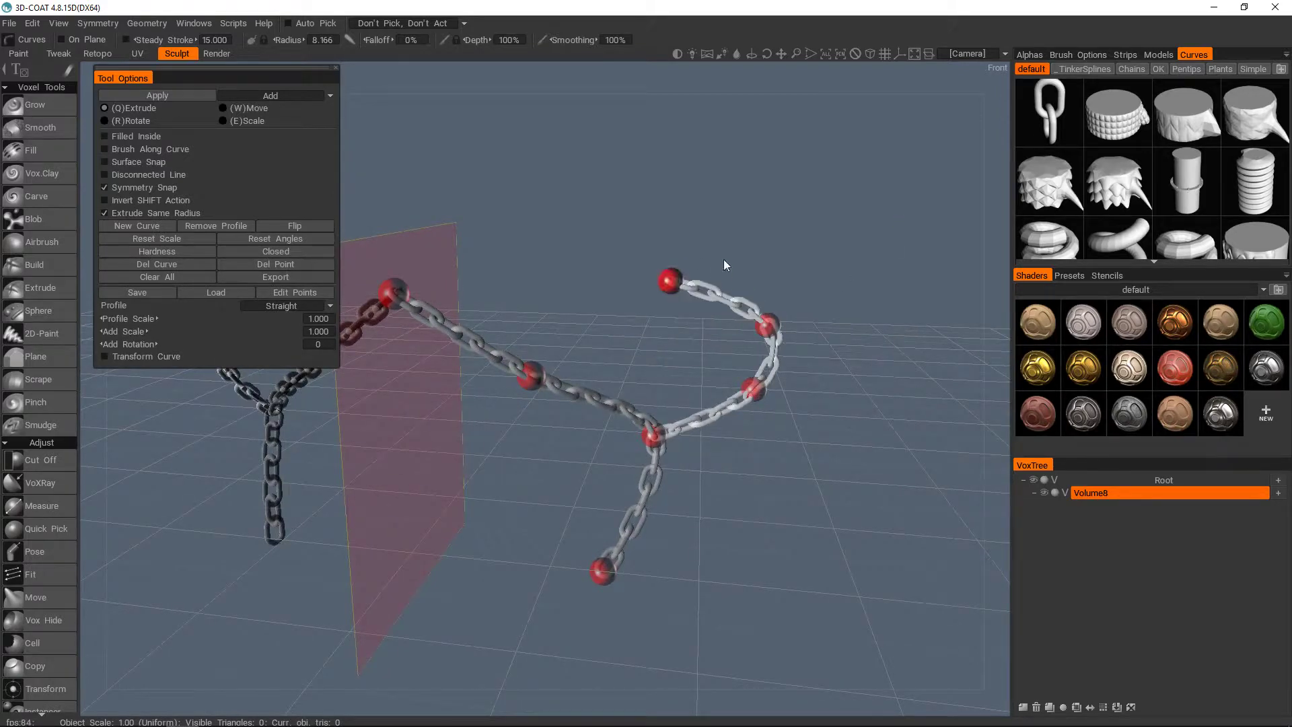
mouse_move(779, 323)
left_mouse_down()
mouse_move(854, 274)
mouse_move(784, 321)
left_mouse_up()
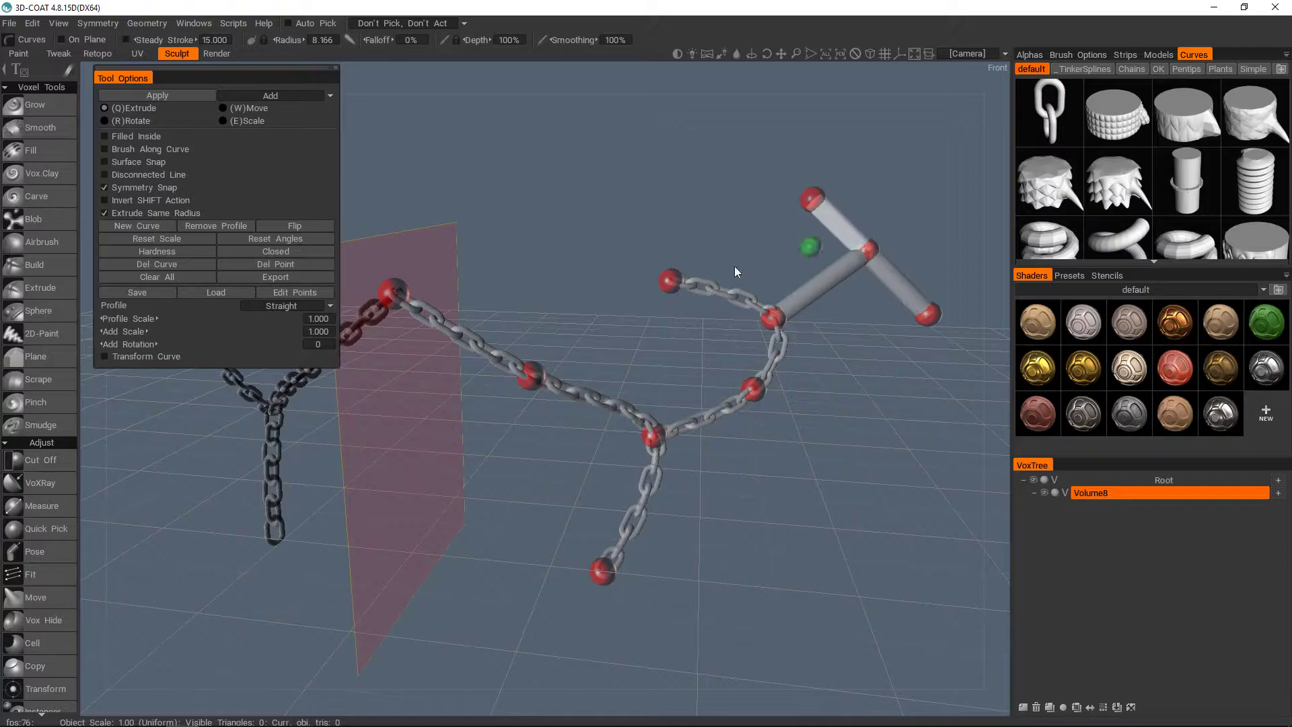
Extrude three short chain segments around the branch's inner end point to form a cross.
left_click_drag(672, 269, 675, 210)
left_click_drag(680, 215, 743, 251, "alt")
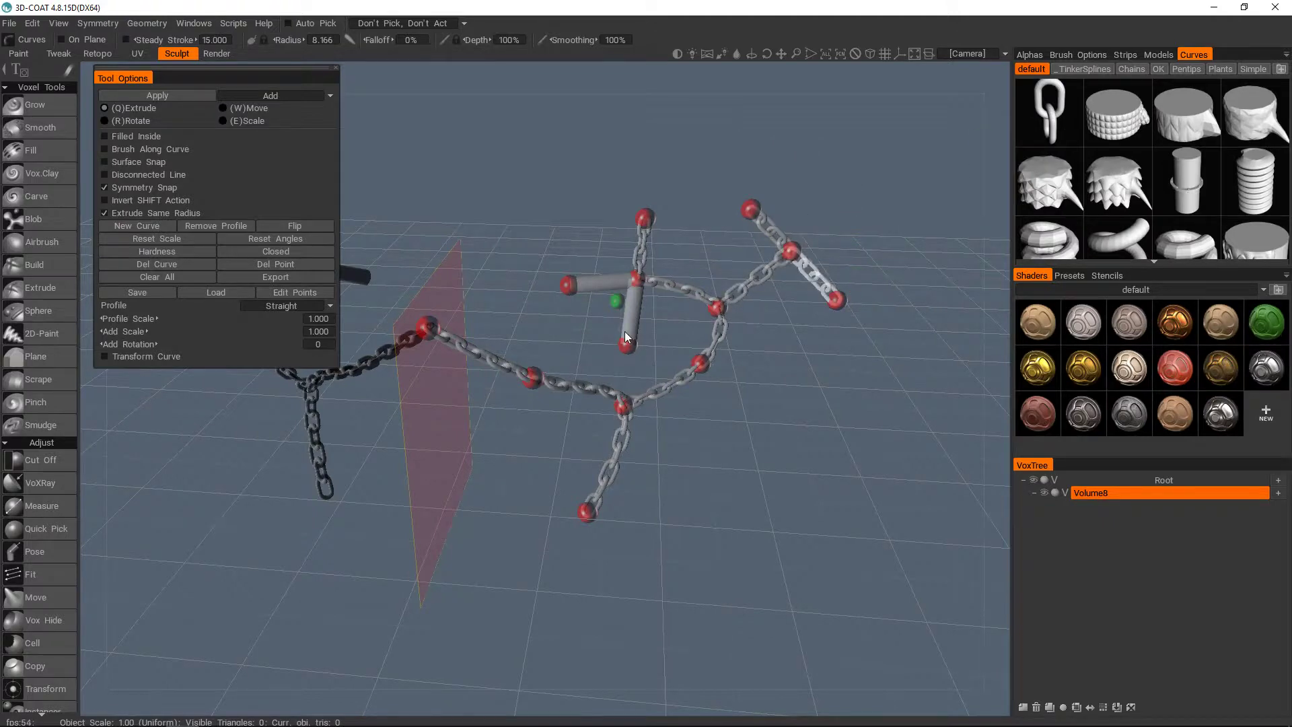
right_click_drag(756, 239, 768, 282)
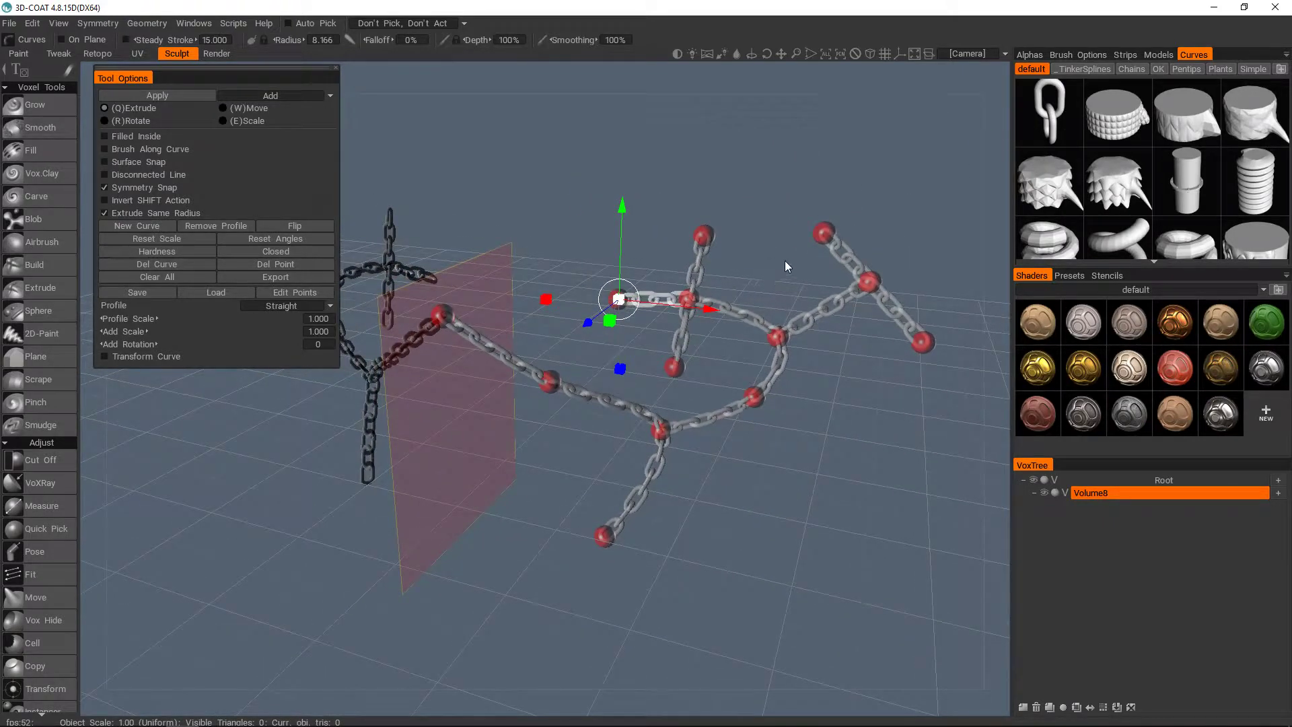
Turn the branched chain curves into voxel geometry and disable symmetry.
left_click(53, 111)
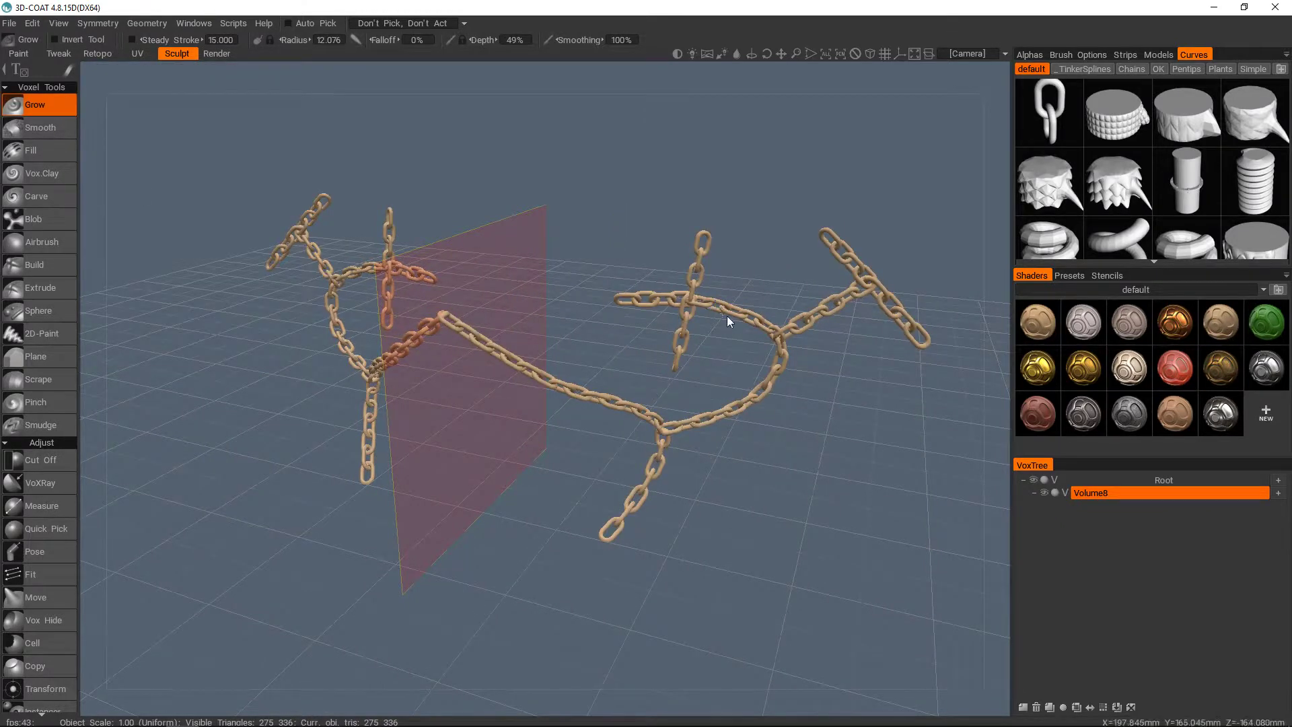
left_click_drag(727, 317, 700, 296, "alt")
key("s")
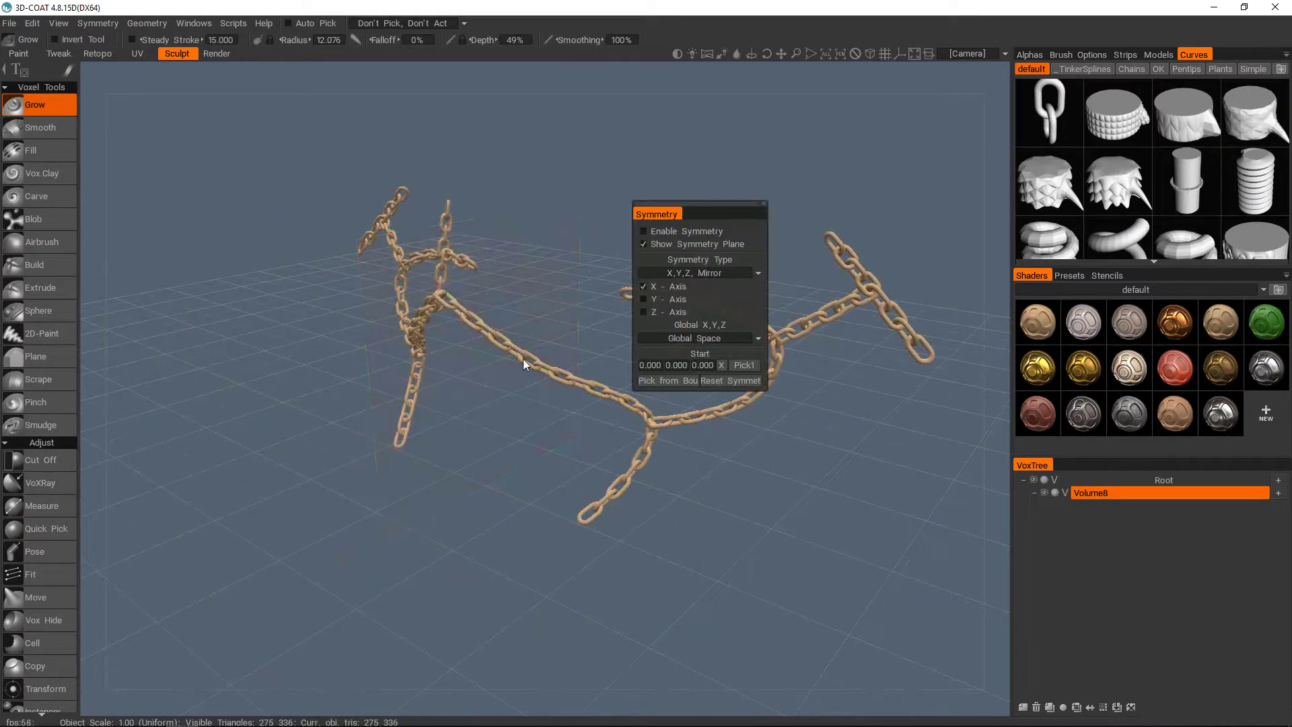
left_click_drag(523, 358, 643, 362, "alt")
middle_click_drag(643, 361, 675, 403, "alt")
right_click_drag(676, 404, 640, 356, "alt")
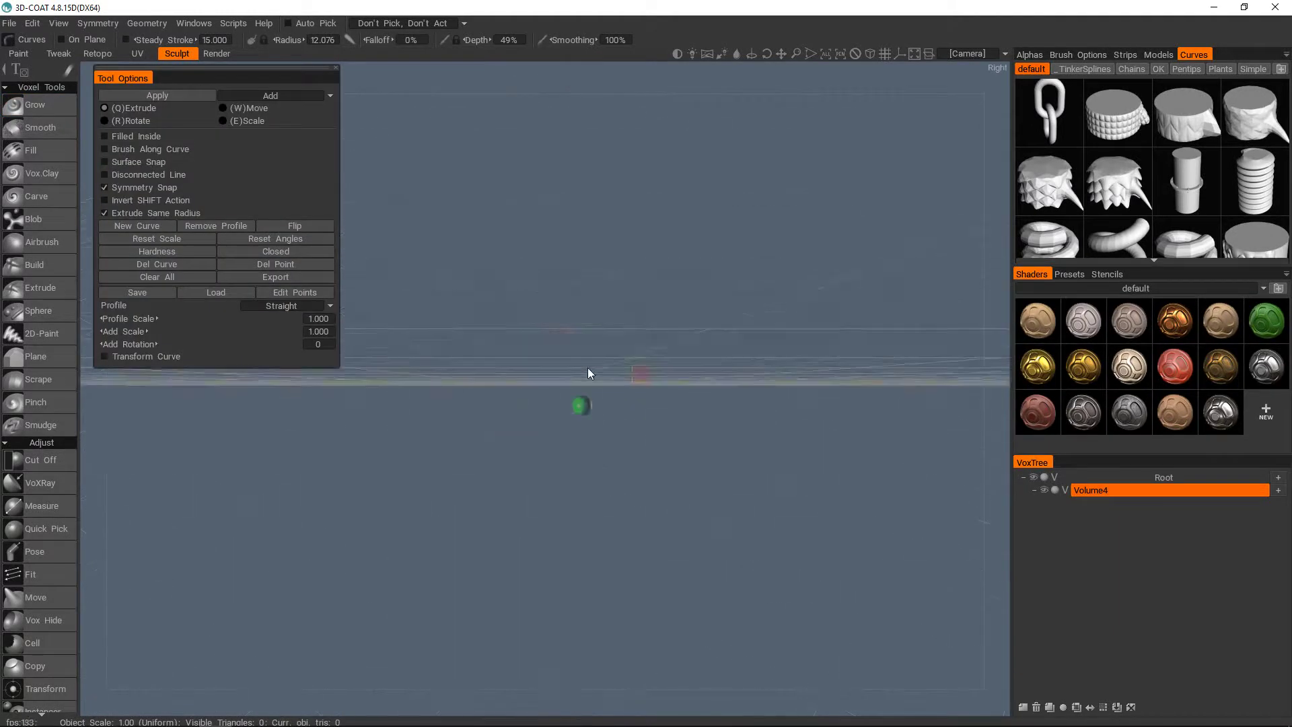
Lay out a six-point front-leg curve from the foot up to the shoulder in side view.
left_click(587, 368)
left_click(581, 478)
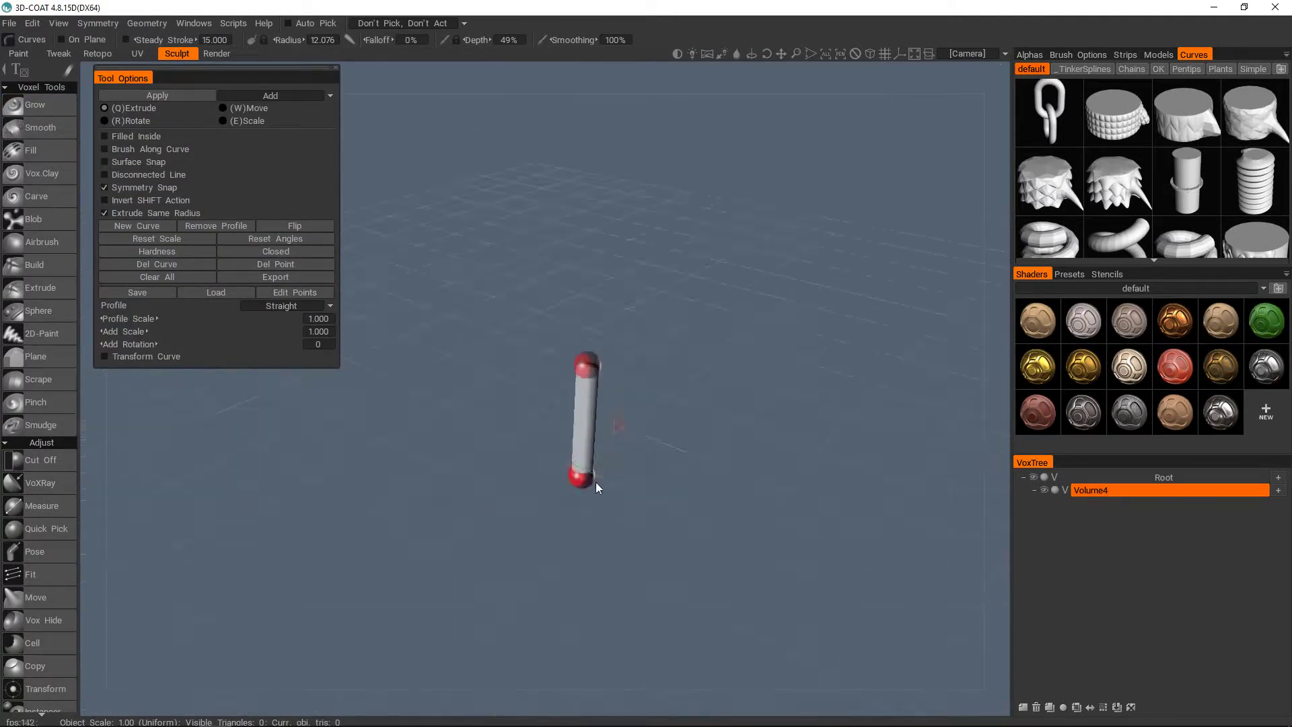
middle_click_drag(591, 256, 592, 276, "alt")
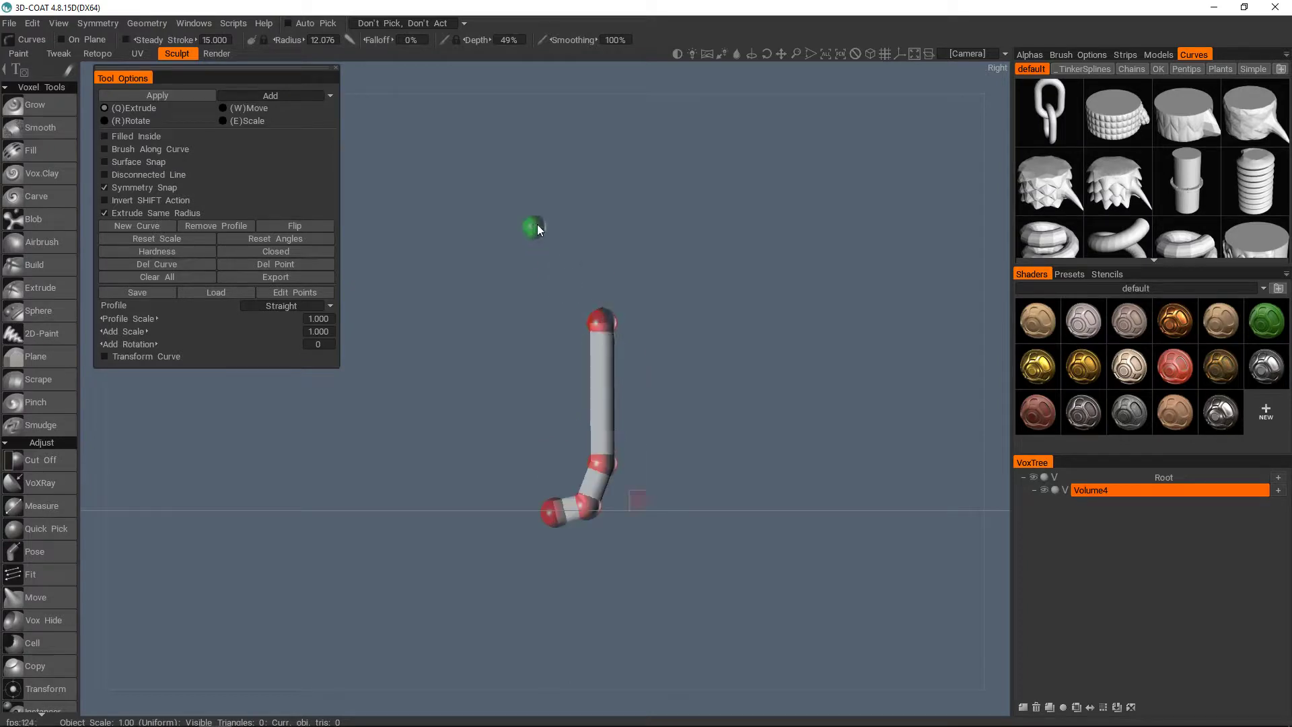
left_click(536, 226)
middle_click_drag(565, 229, 574, 299, "alt")
left_click(590, 201)
Enlarge the radius of the two middle points along the front-leg curve.
scroll(648, 323, "down", 2)
middle_click_drag(647, 323, 754, 240, "alt")
right_click_drag(592, 454, 646, 452)
right_click_drag(592, 335, 698, 325)
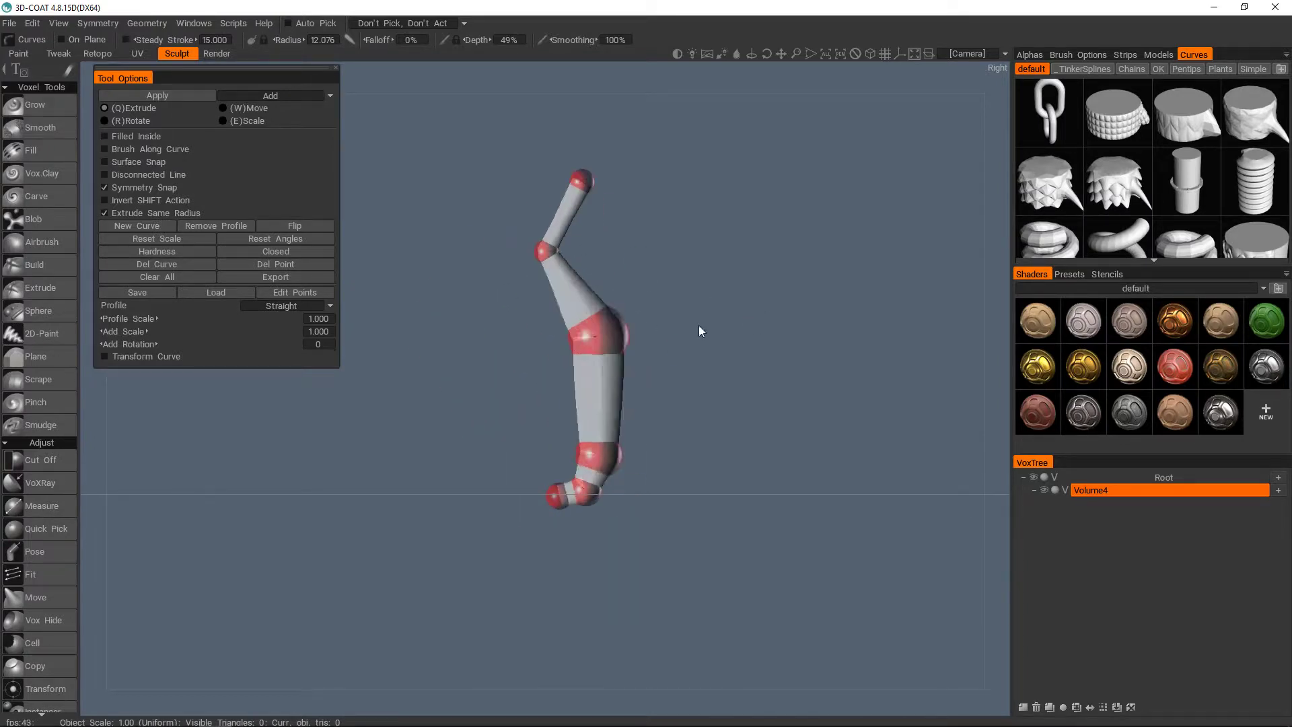
Move the front leg's points sideways off the symmetry plane so the leg and its mirrored copy stand apart.
left_click_drag(692, 260, 849, 286, "alt")
left_click_drag(587, 482, 665, 485)
left_click_drag(583, 510, 662, 514)
left_click_drag(584, 459, 660, 453)
left_click_drag(586, 372, 656, 373)
left_click_drag(585, 302, 649, 313)
left_click_drag(585, 228, 633, 232)
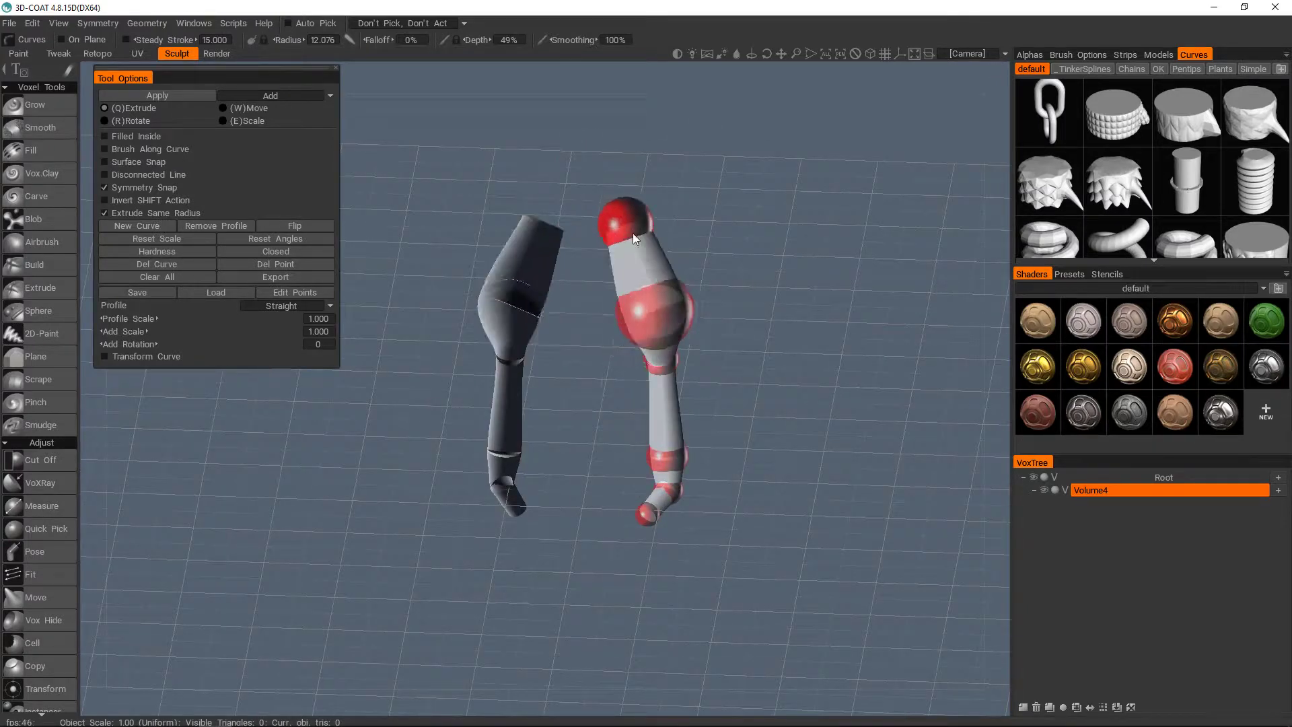
Extrude the torso, tail and a hind leg from the front shoulder and thicken the hind leg.
left_click_drag(753, 282, 740, 229, "alt")
right_click_drag(678, 475, 682, 422)
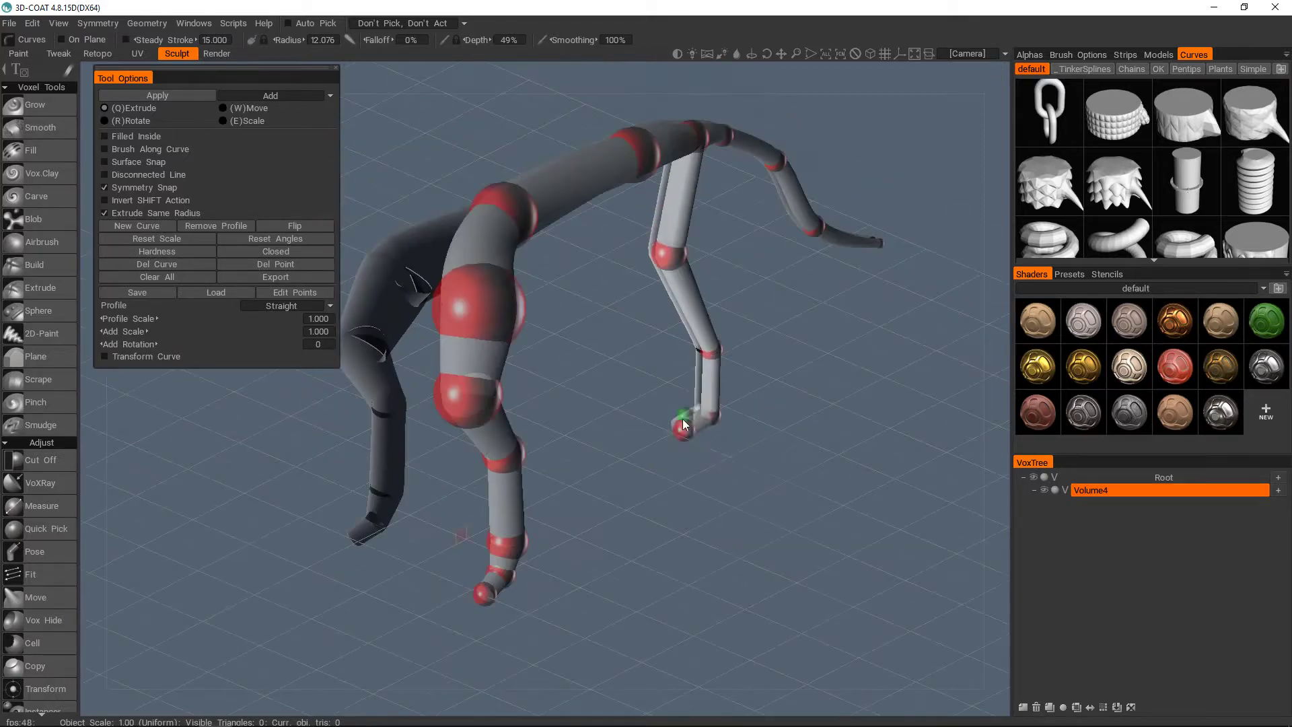
right_click_drag(712, 363, 591, 257)
Add a thick neck and head to the creature's curves and adjust the body points along the symmetry plane.
right_click_drag(401, 269, 699, 309)
right_click_drag(853, 462, 778, 457)
middle_click_drag(698, 488, 647, 483)
right_click_drag(647, 483, 653, 498)
middle_click_drag(652, 498, 609, 406)
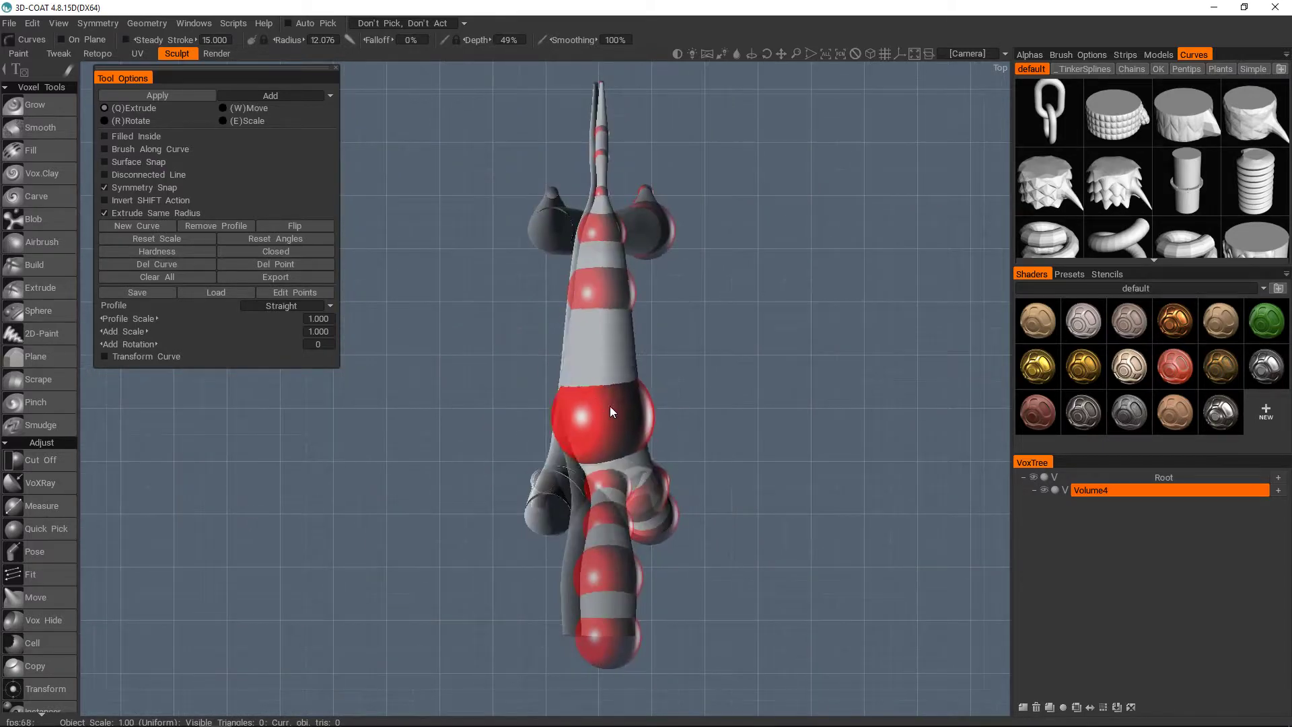
Apply the creature curves as voxel geometry.
scroll(620, 219, "up", 1)
middle_click_drag(620, 220, 627, 334)
right_click_drag(627, 333, 715, 290)
key("Return")
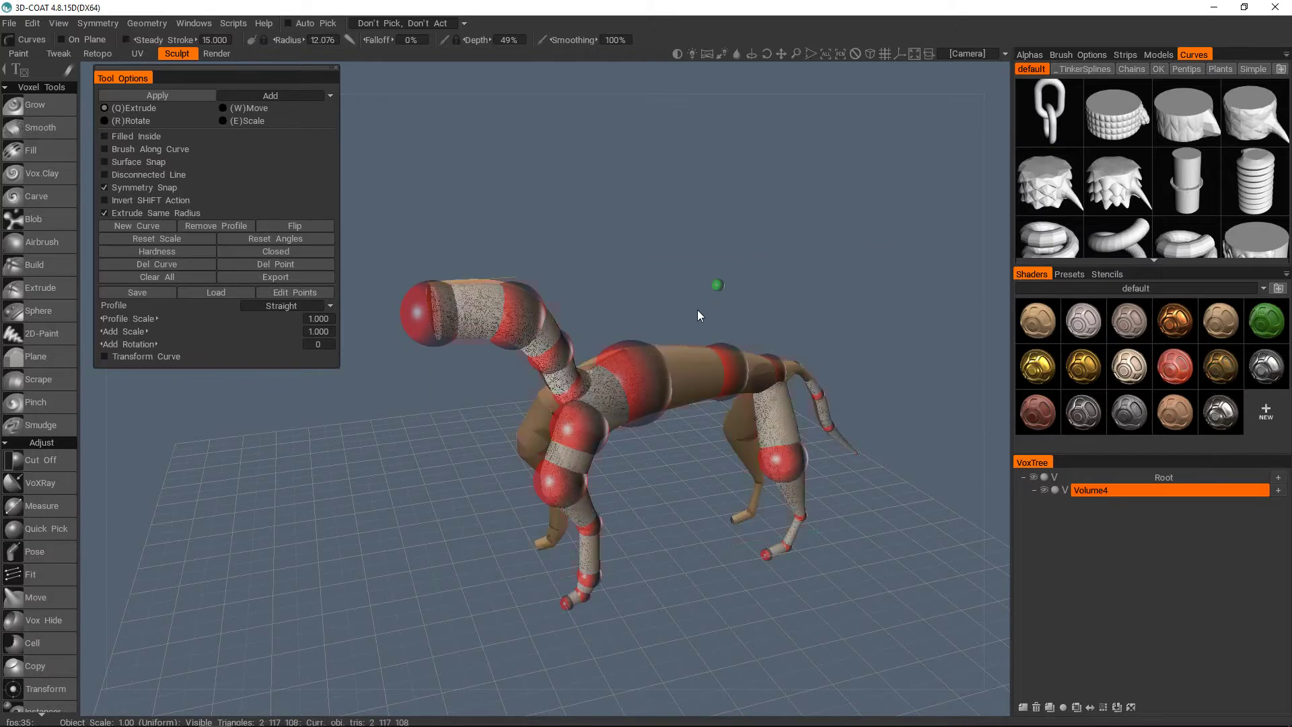
Resample the creature volume to a lower polygon density.
left_click(35, 105)
left_click(146, 23)
left_click_drag(471, 404, 431, 404)
left_click(455, 441)
Set the symmetry options and select the Build brush for sculpting the creature.
key("s")
left_click(595, 351)
left_click(41, 174)
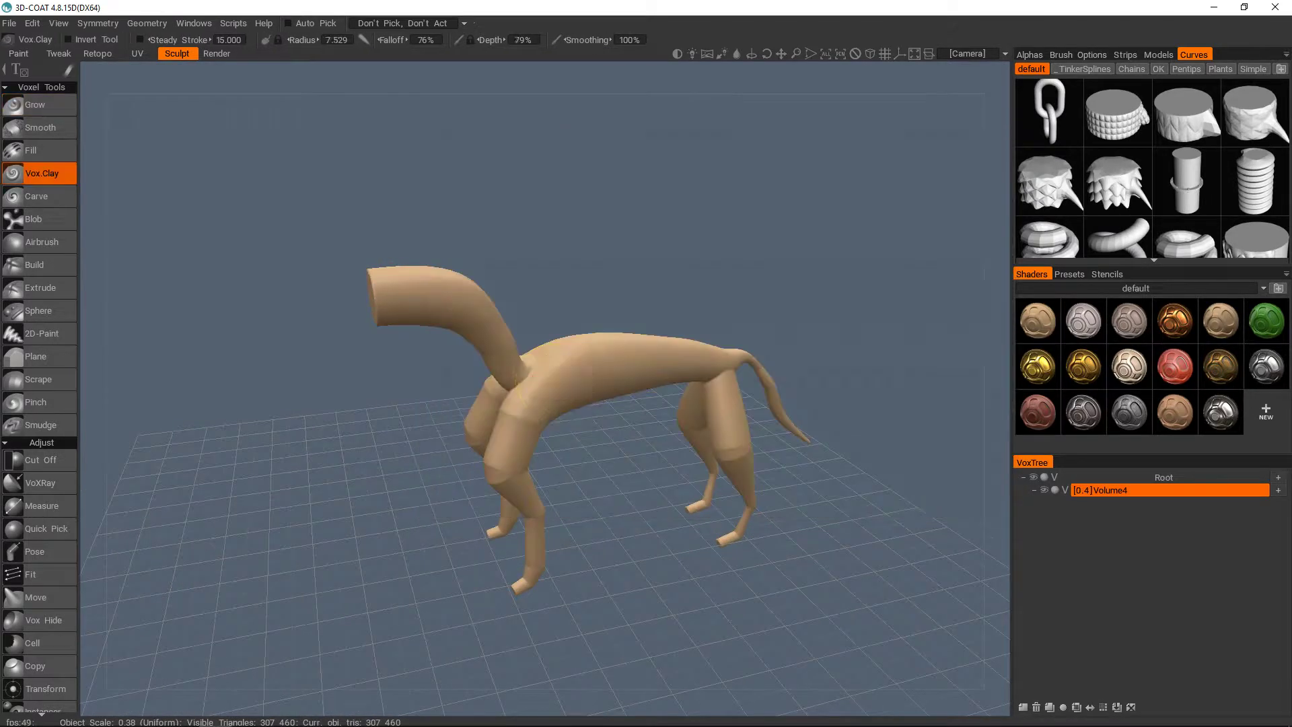
left_click(1029, 55)
left_click_drag(534, 384, 579, 278, "alt")
key("space")
left_click(618, 241)
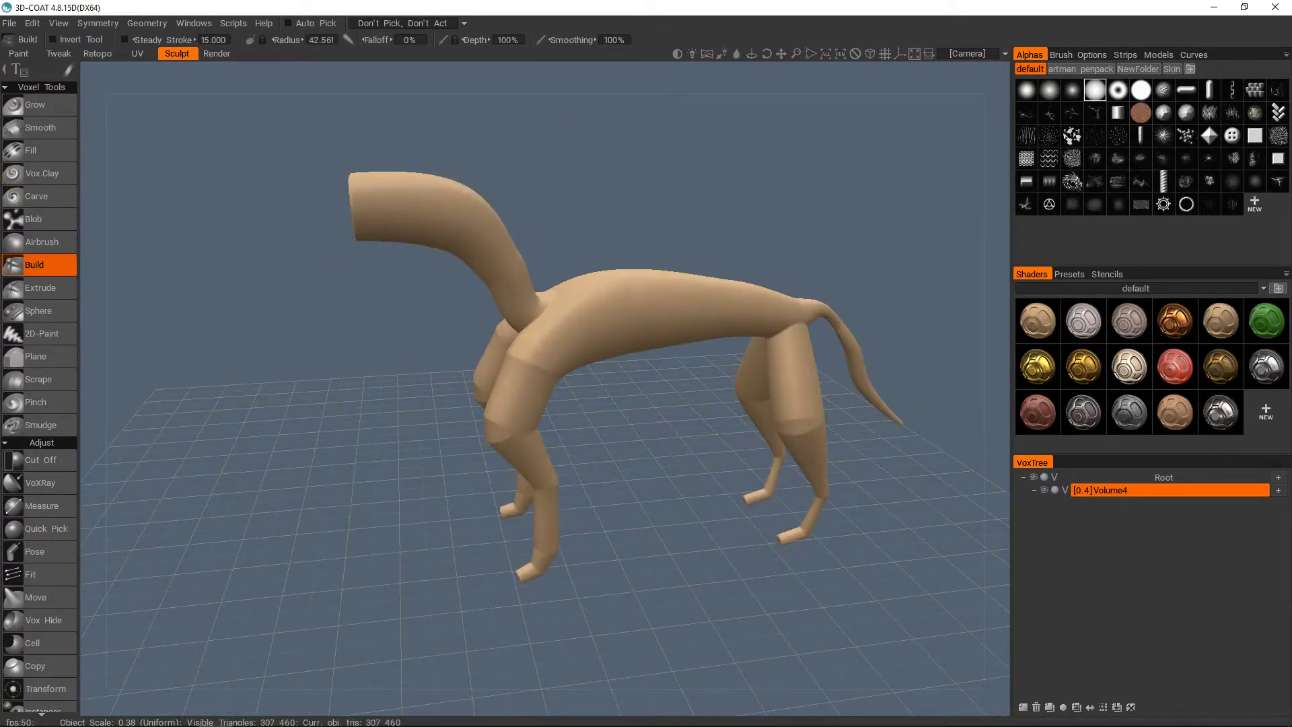
Build up volume on the creature's head, neck and shoulders.
left_click_drag(561, 333, 555, 371)
mouse_move(556, 371)
left_mouse_down("alt")
mouse_move(623, 370)
mouse_move(586, 431)
left_mouse_up("alt")
right_click_drag(600, 266, 592, 283)
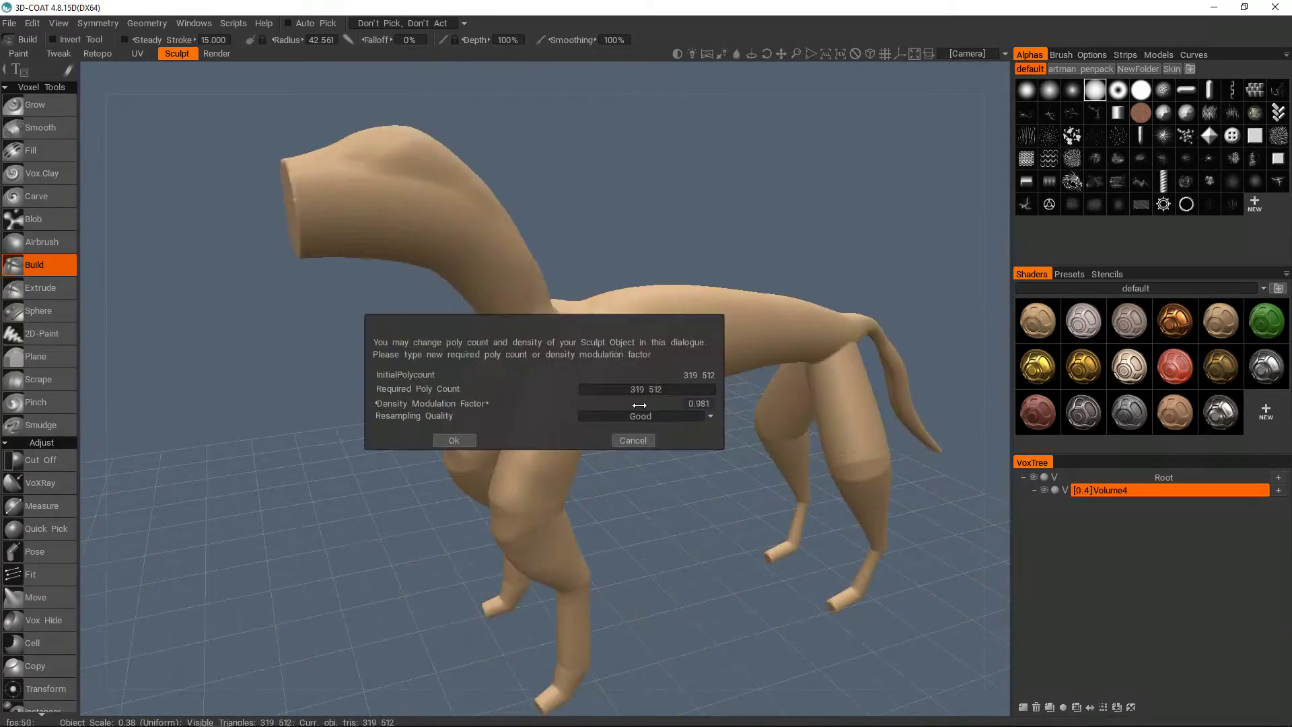
Resample the creature to a lower density and build up muscle forms along the neck, shoulders and back.
key("Return")
scroll(616, 431, "up", 3)
mouse_move(616, 431)
left_mouse_down()
mouse_move(557, 534)
mouse_move(623, 506)
mouse_move(609, 531)
mouse_move(526, 358)
left_mouse_up()
right_click_drag(525, 357, 508, 407)
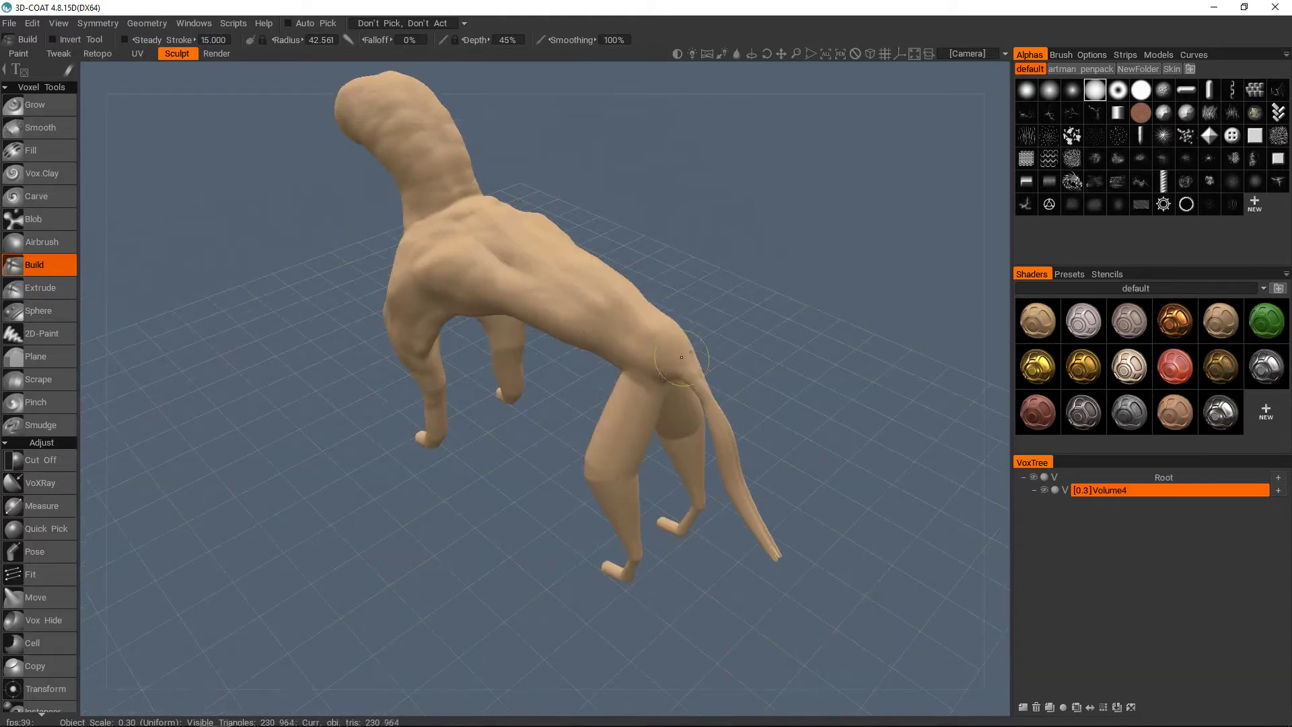